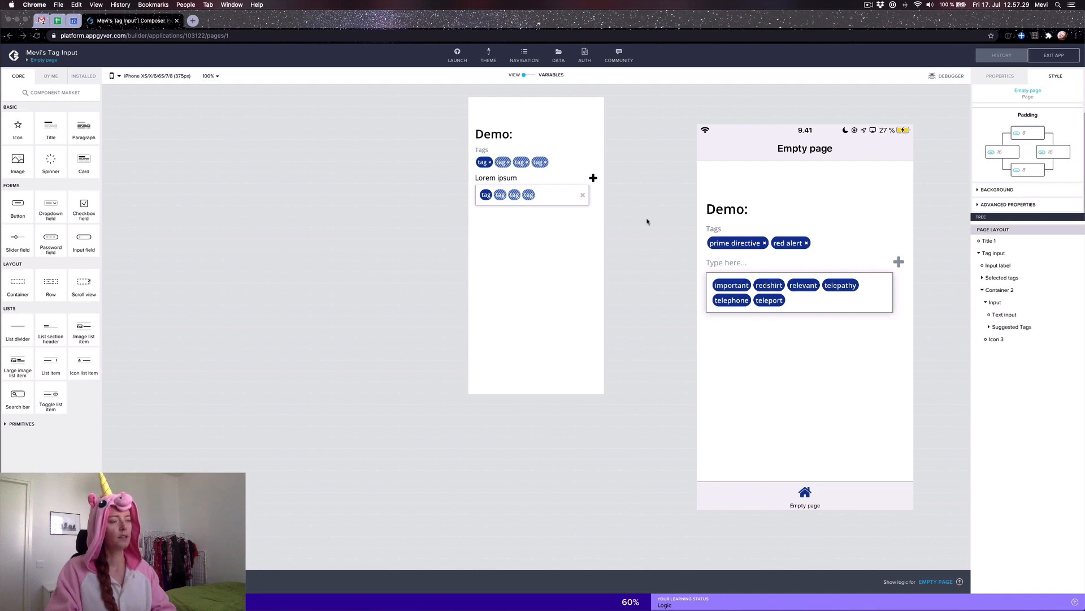
Step: Add a container named 'Tag input' at the top of the page and nest two containers inside it
{"action": "left_click", "coordinate": [324, 353]}
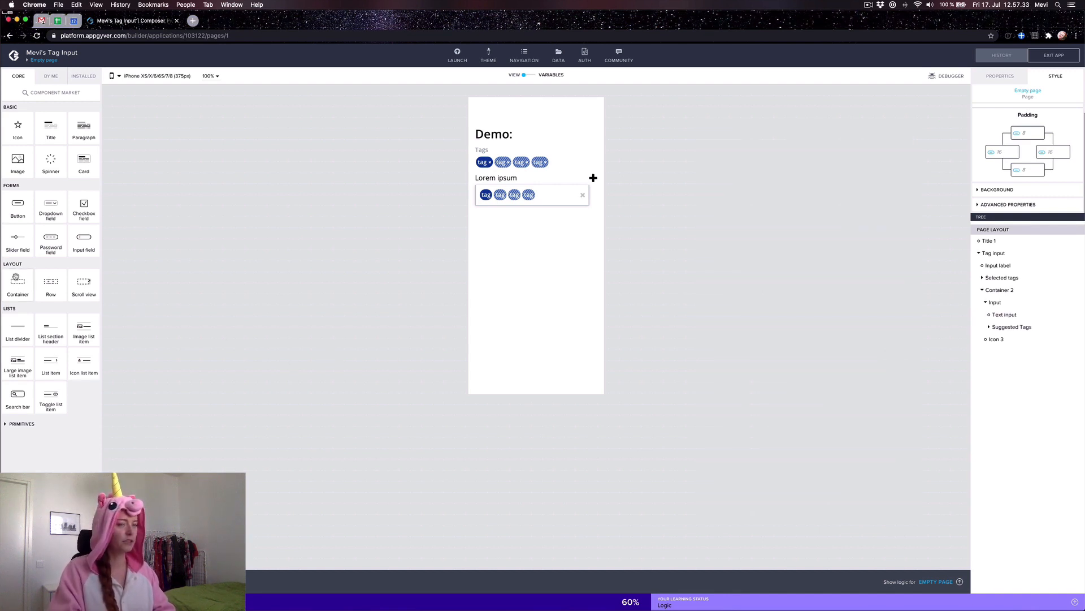
{"action": "left_click_drag", "start_coordinate": [15, 277], "coordinate": [1008, 241]}
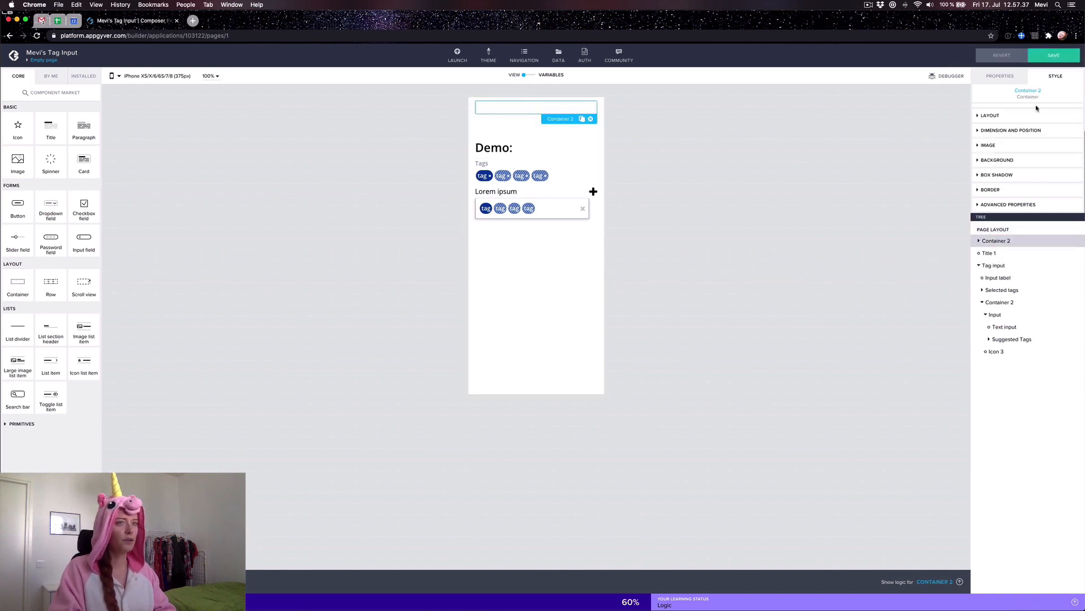
{"action": "left_click", "coordinate": [1000, 76]}
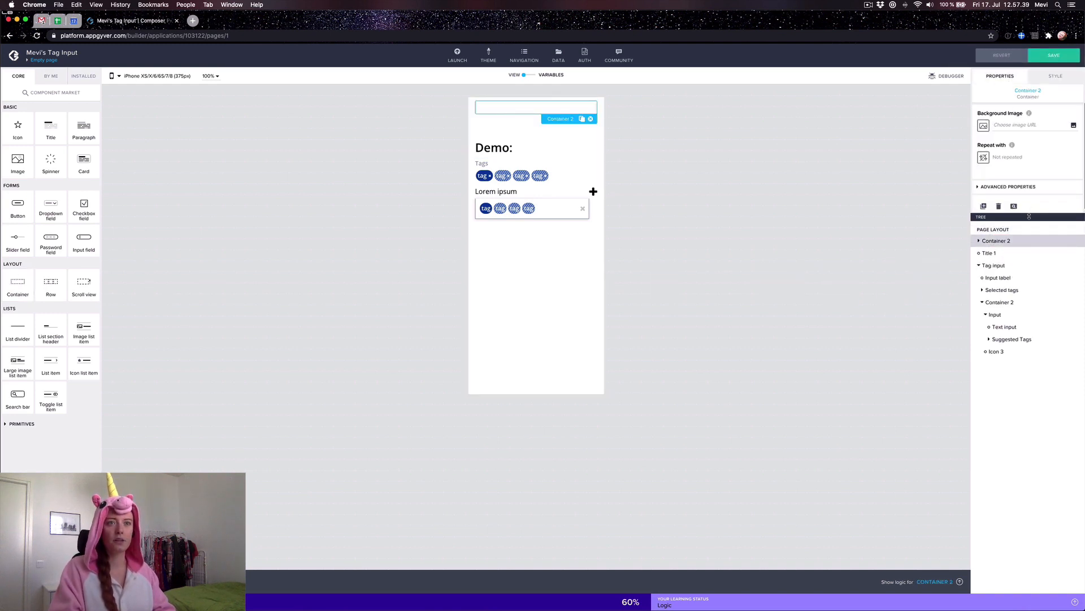
{"action": "left_click_drag", "start_coordinate": [1029, 217], "coordinate": [1029, 337]}
{"action": "left_click", "coordinate": [1009, 186]}
{"action": "left_click", "coordinate": [1009, 244]}
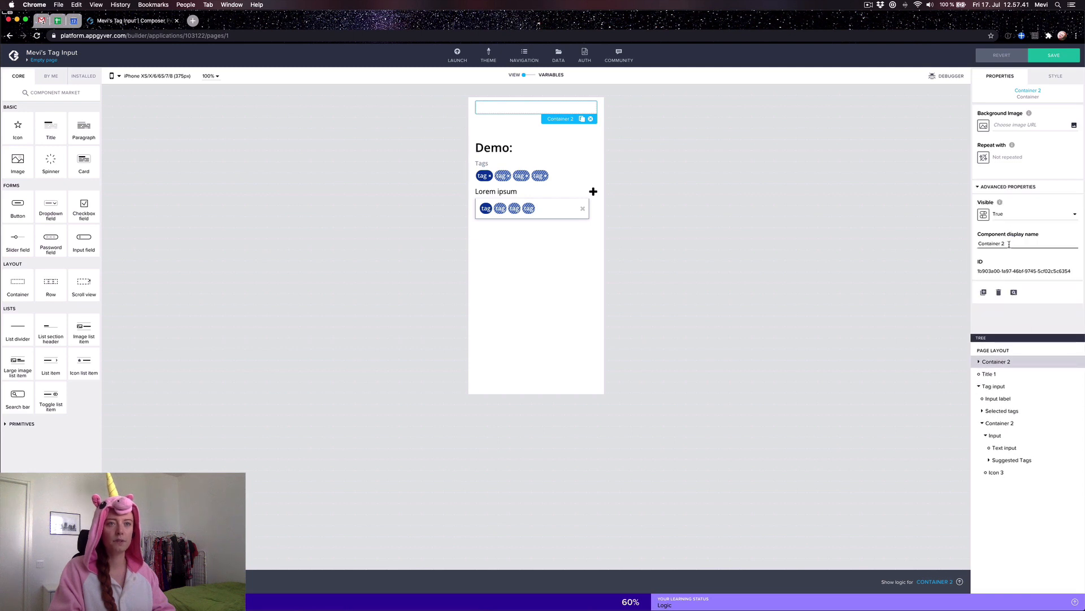
{"action": "key", "text": "super+a"}
{"action": "type", "text": "Tag"}
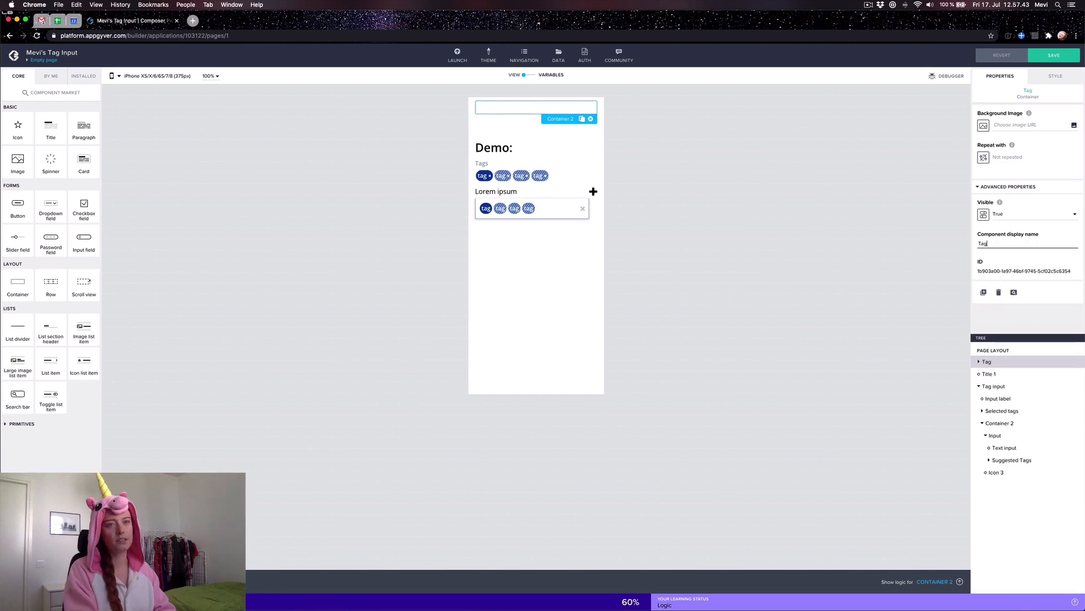
{"action": "type", "text": " input"}
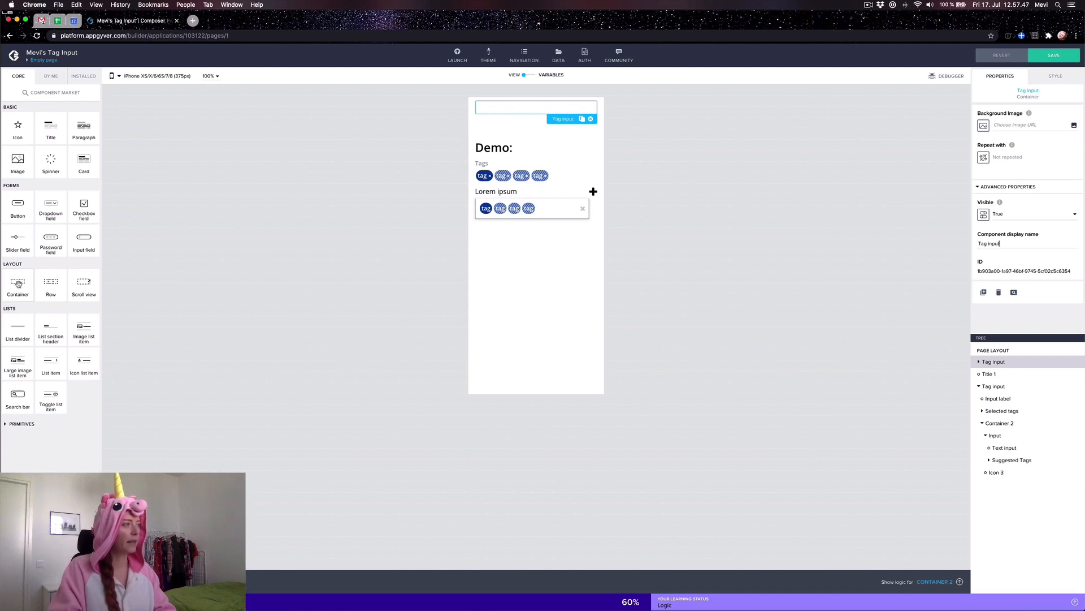
{"action": "left_click_drag", "start_coordinate": [19, 285], "coordinate": [1031, 370]}
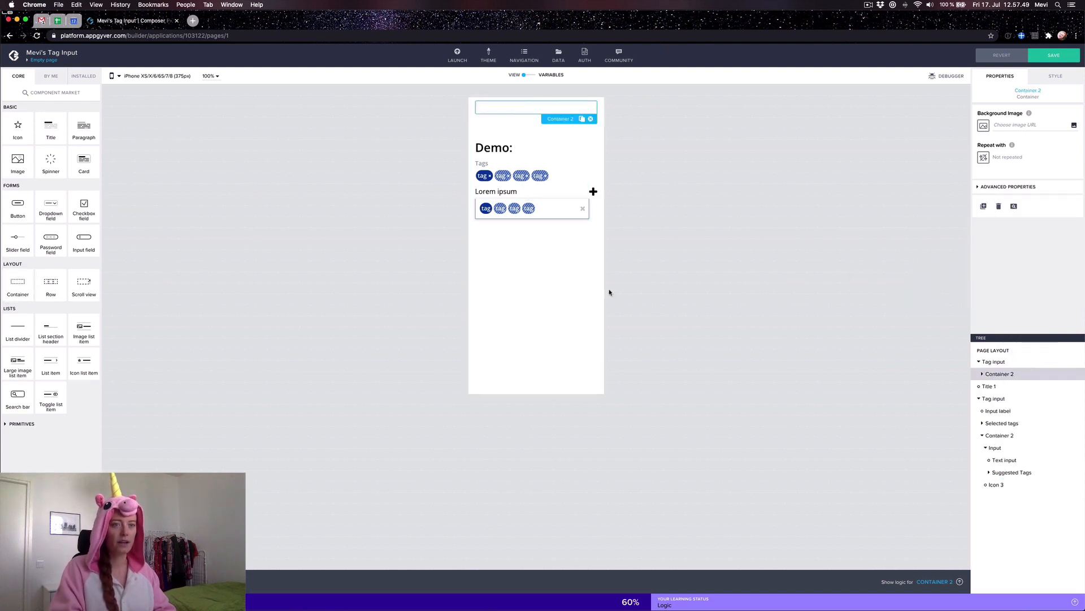
{"action": "left_click_drag", "start_coordinate": [17, 283], "coordinate": [1013, 366]}
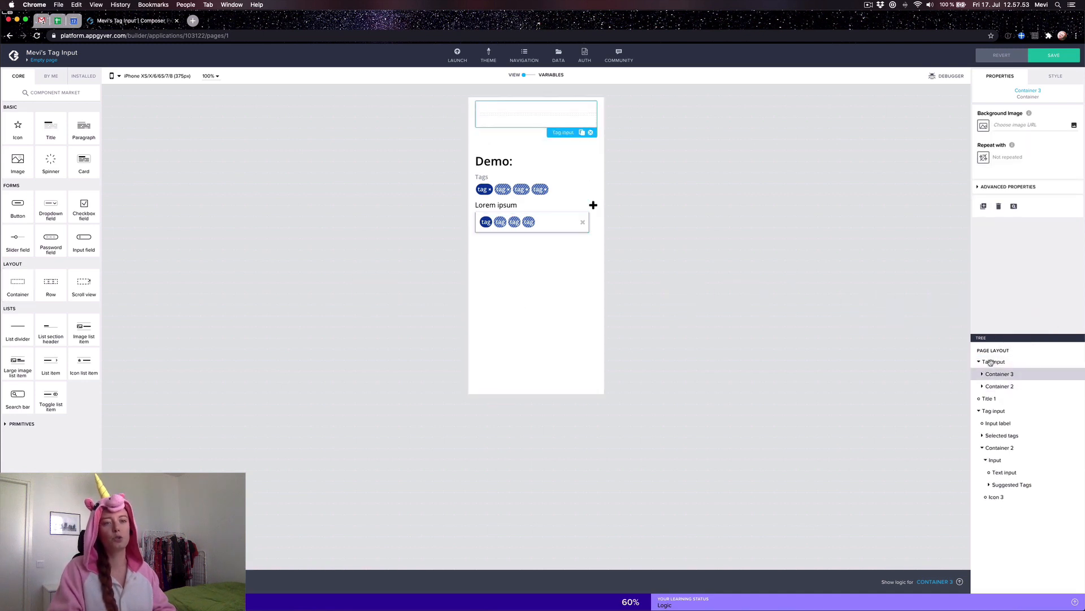
Step: Rename Container 3 to 'Selected tags'
{"action": "left_click", "coordinate": [991, 361]}
{"action": "left_click", "coordinate": [1005, 375]}
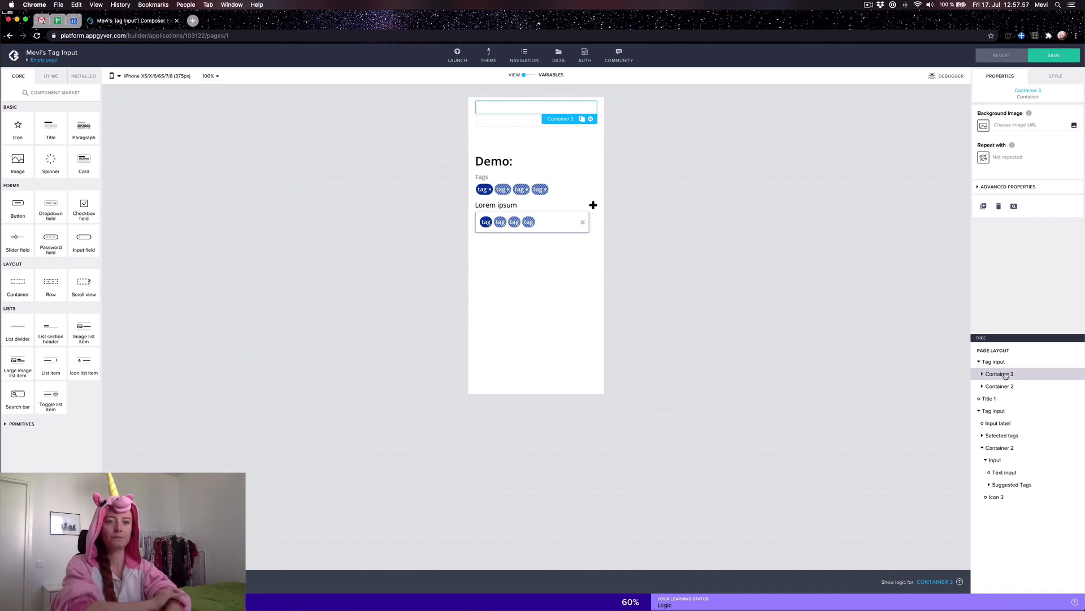
{"action": "left_click", "coordinate": [988, 187]}
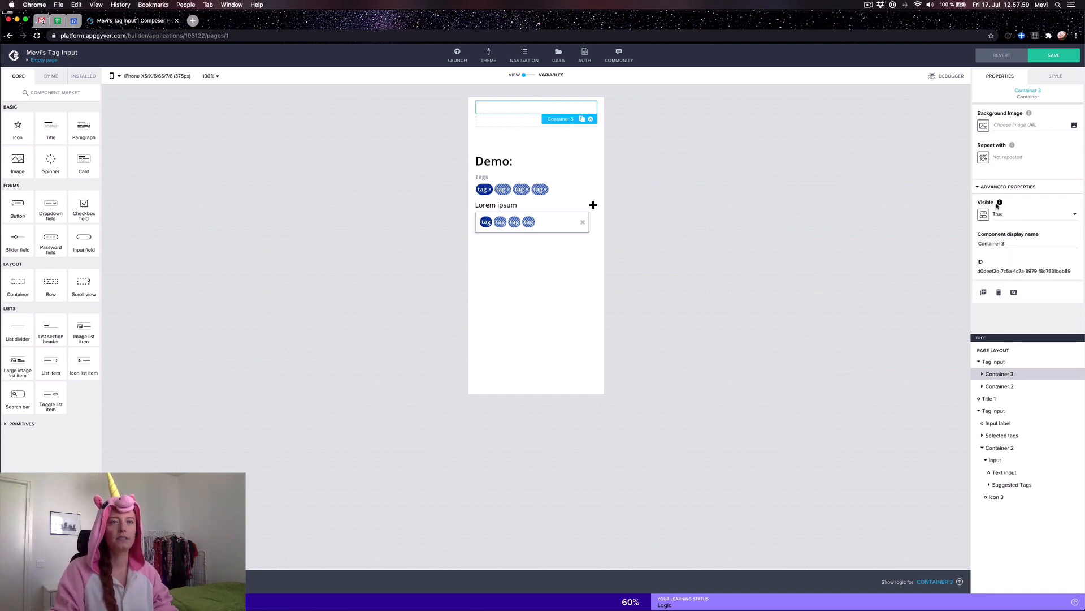
{"action": "left_click", "coordinate": [1004, 249]}
{"action": "key", "text": "super+a"}
{"action": "type", "text": "S"}
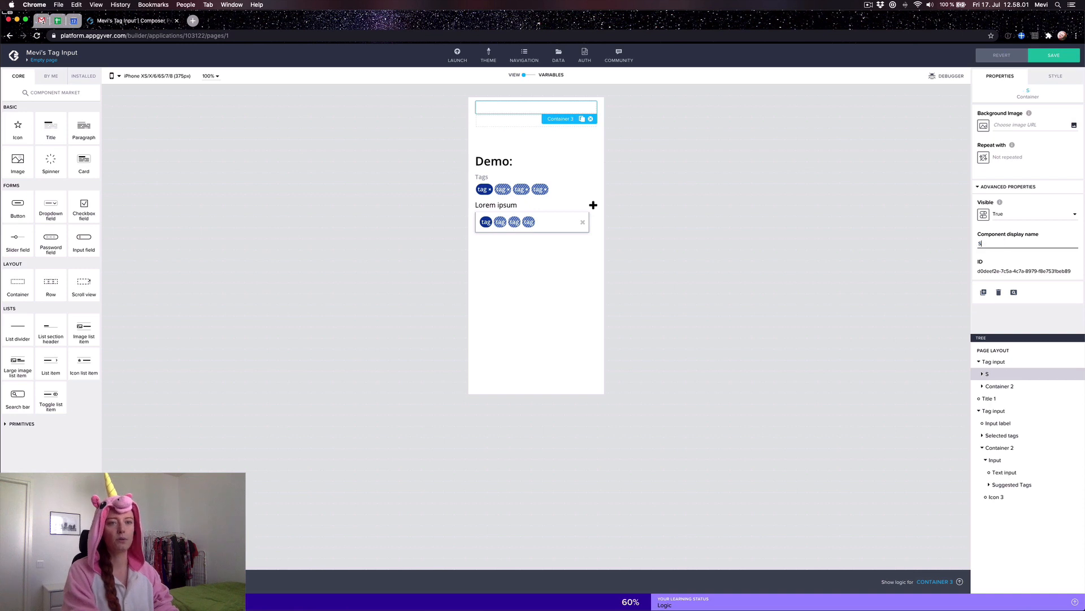
{"action": "type", "text": "elected"}
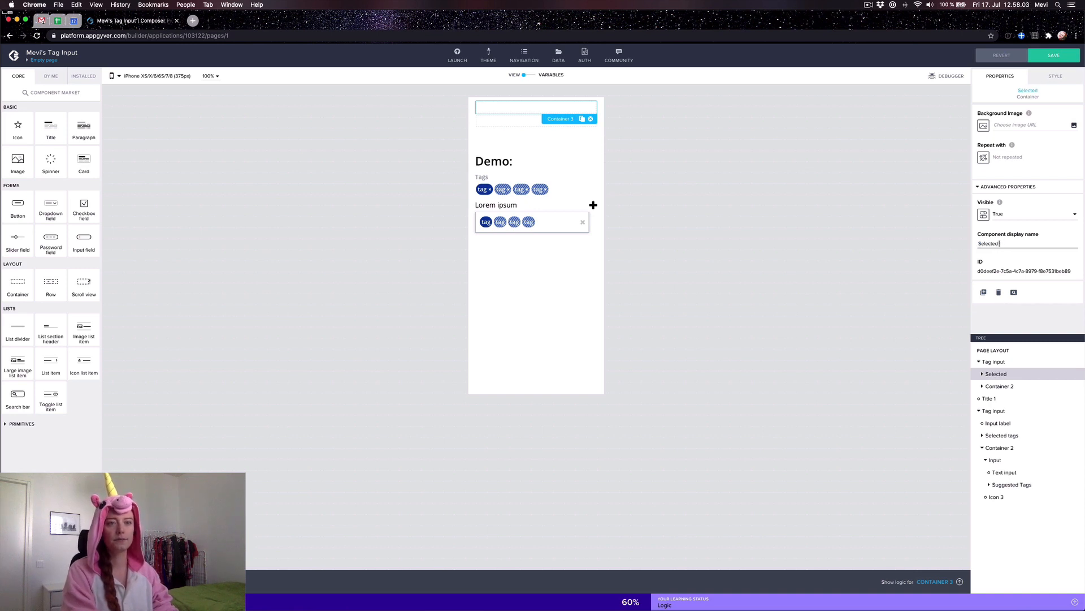
{"action": "type", "text": " tags"}
Step: Rename Container 2 to 'Input + icon'
{"action": "left_click", "coordinate": [1000, 386]}
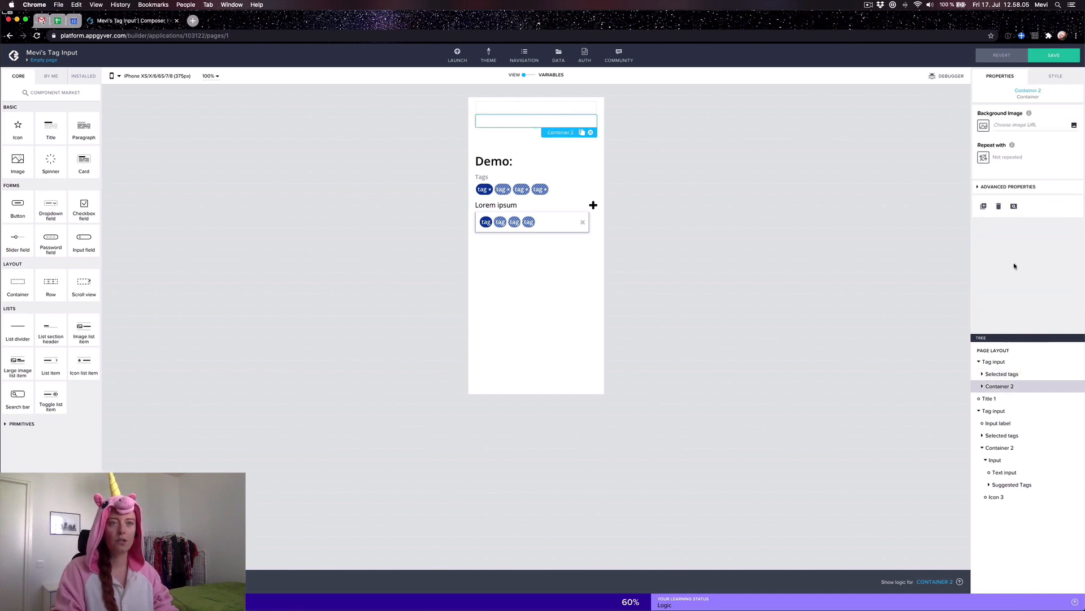
{"action": "left_click", "coordinate": [989, 191]}
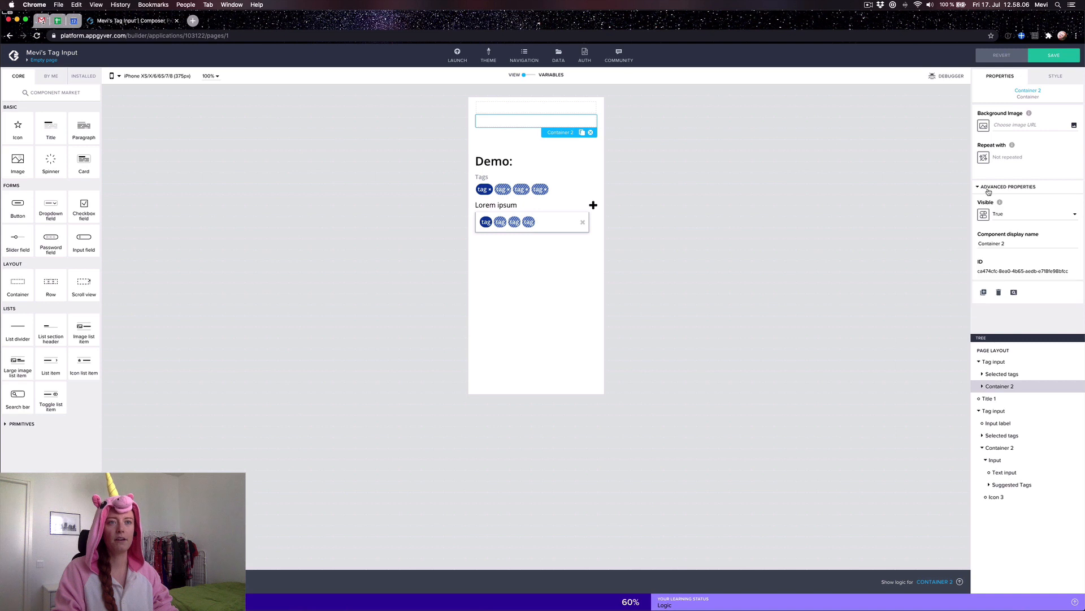
{"action": "triple_click", "coordinate": [1008, 244]}
{"action": "type", "text": "Input"}
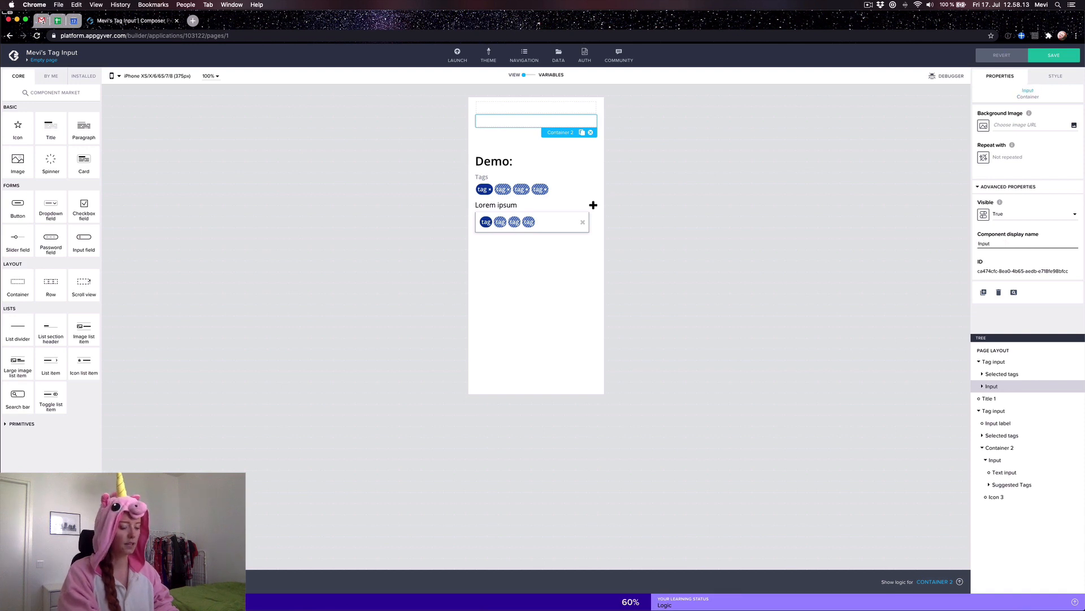
{"action": "type", "text": " + icon"}
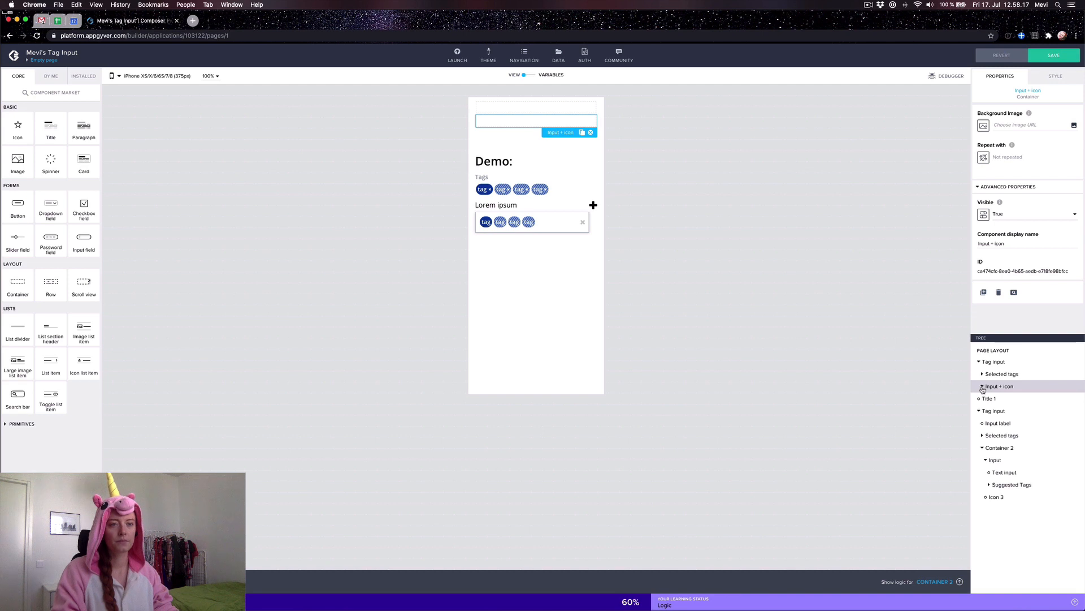
Step: Add a text input to the Input + icon row and wrap it in a container
{"action": "left_click", "coordinate": [20, 424]}
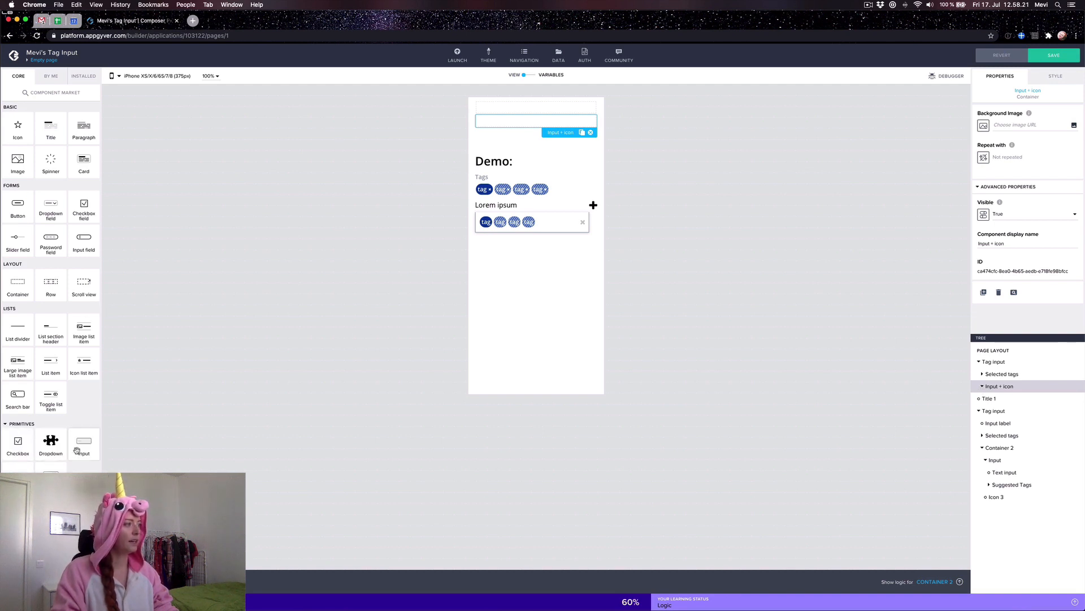
{"action": "left_click_drag", "start_coordinate": [80, 442], "coordinate": [1017, 388]}
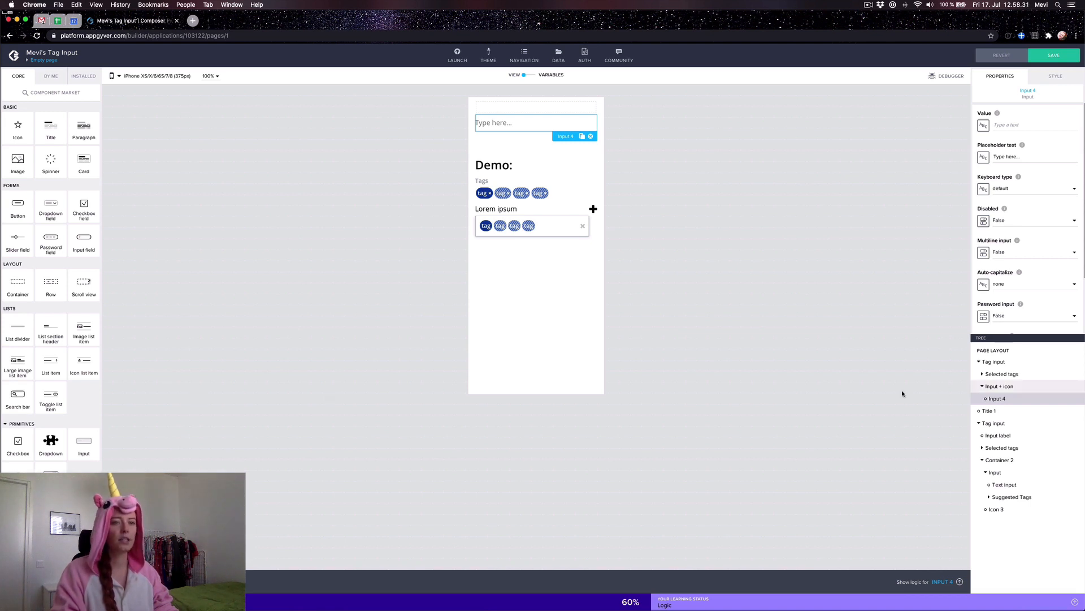
{"action": "left_click_drag", "start_coordinate": [18, 281], "coordinate": [999, 411]}
Step: Check the Input + icon row's layout style and place a star icon beside the input
{"action": "left_click", "coordinate": [996, 386]}
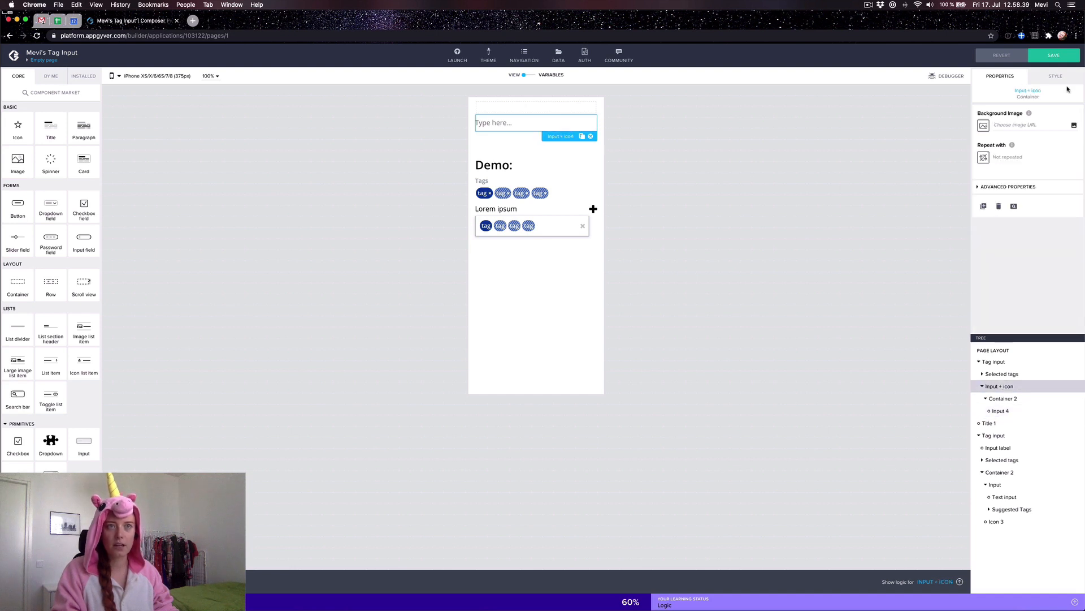
{"action": "left_click", "coordinate": [1044, 78]}
{"action": "left_click", "coordinate": [994, 154]}
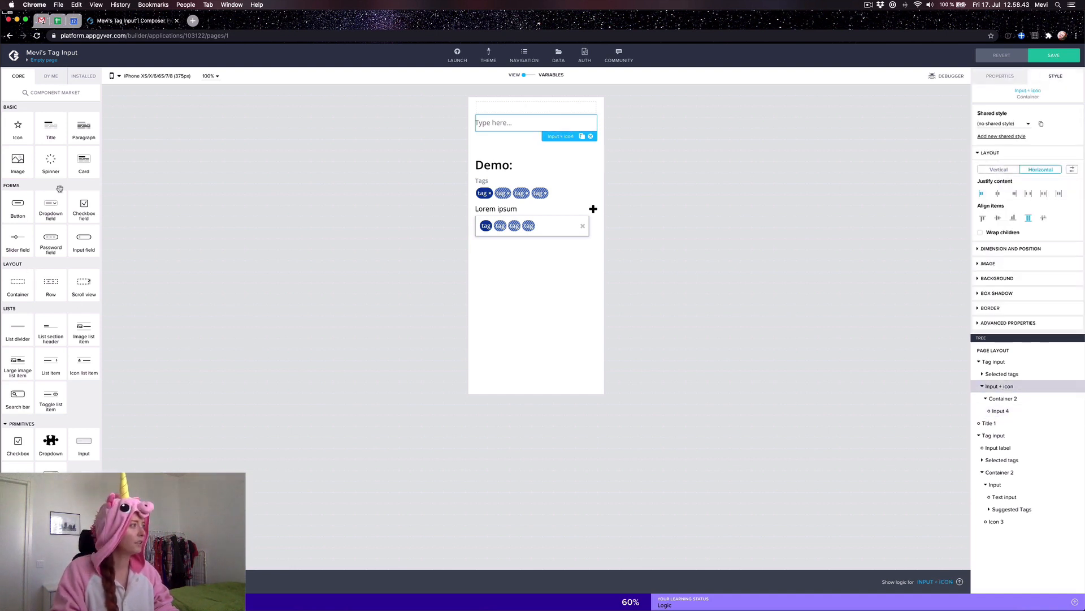
{"action": "left_click_drag", "start_coordinate": [16, 128], "coordinate": [1009, 399]}
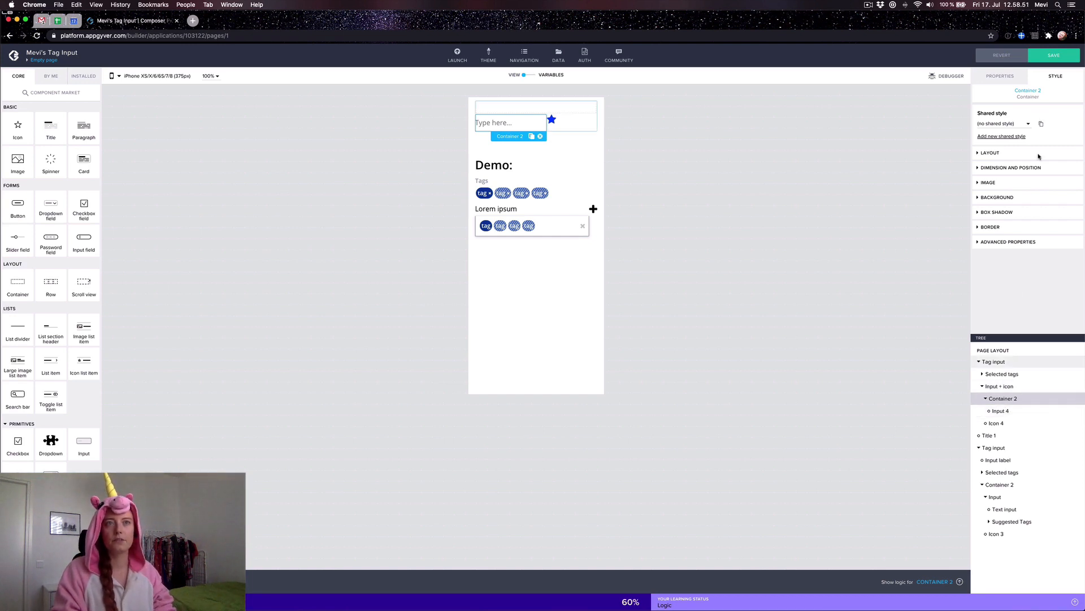
Step: Make the text input's container grow to fill the row
{"action": "left_click", "coordinate": [1003, 155]}
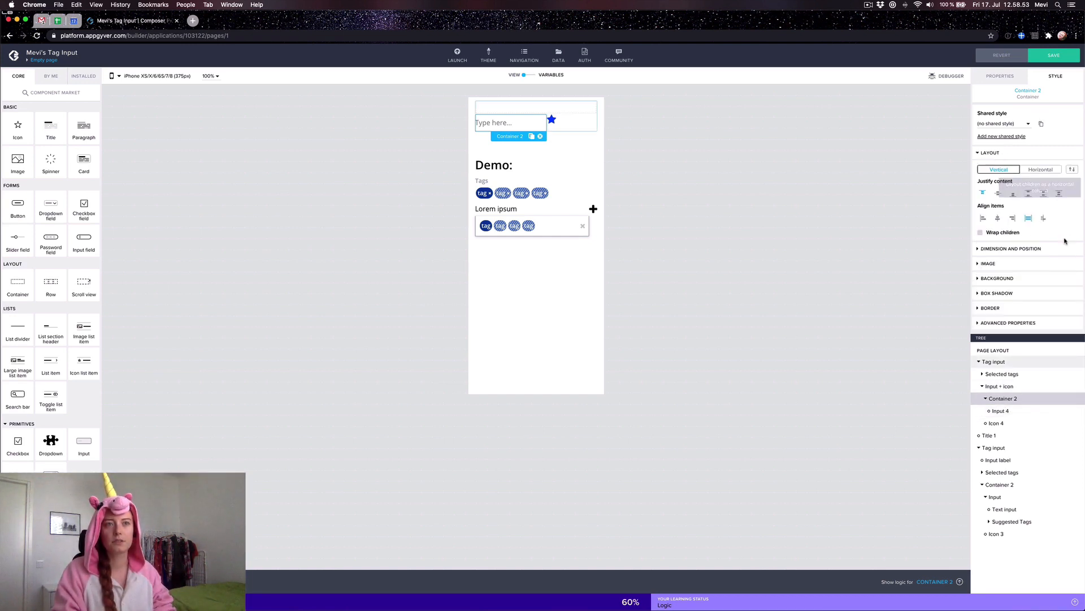
{"action": "left_click", "coordinate": [997, 249]}
{"action": "scroll", "coordinate": [1012, 283], "scroll_direction": "down", "scroll_amount": 5}
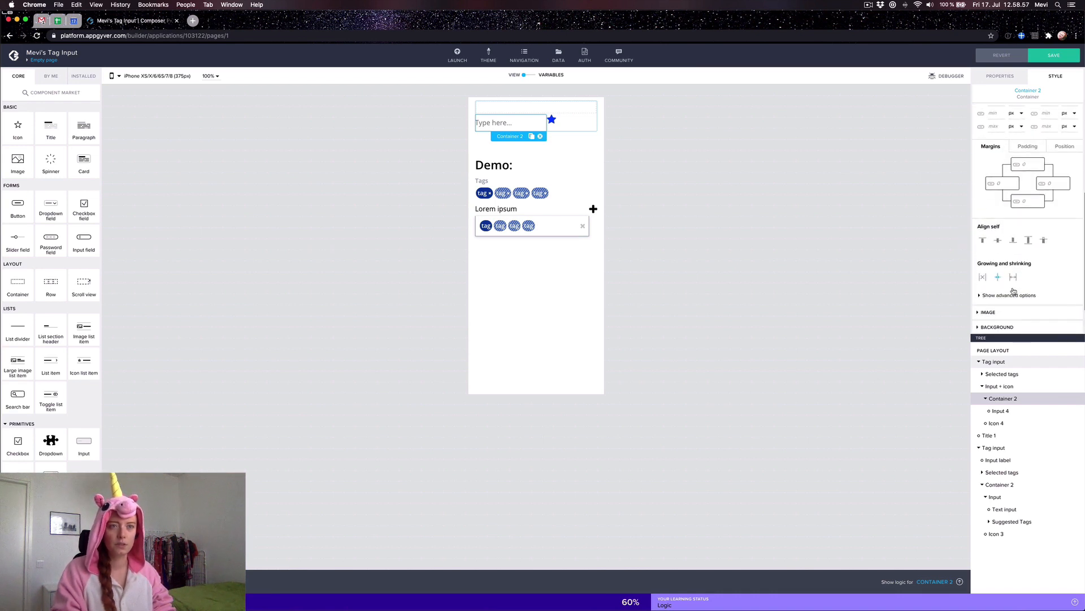
{"action": "left_click", "coordinate": [1015, 278]}
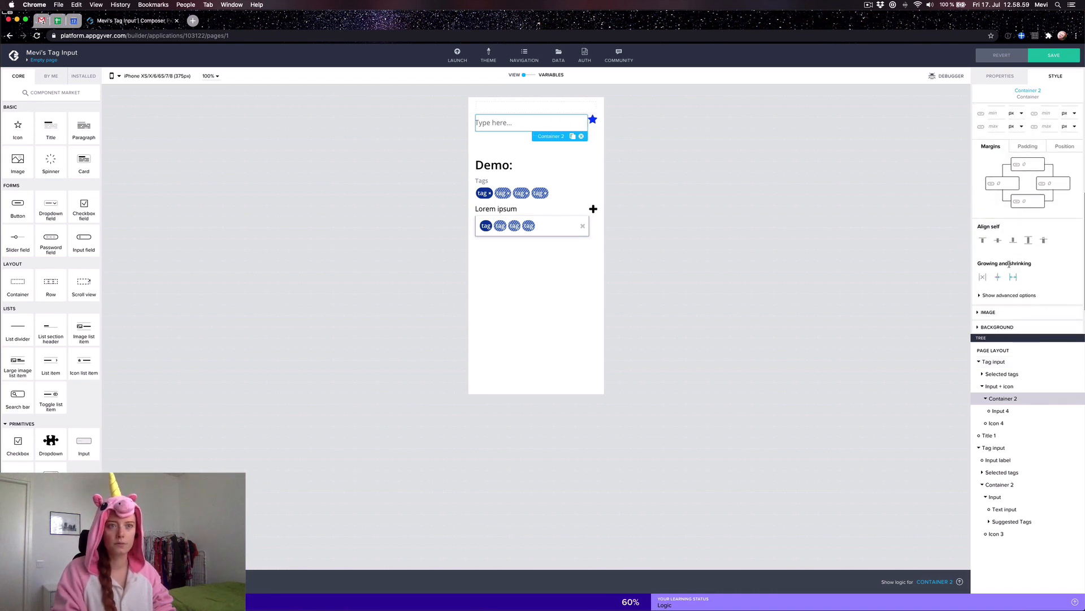
{"action": "scroll", "coordinate": [1009, 227], "scroll_direction": "up", "scroll_amount": 5}
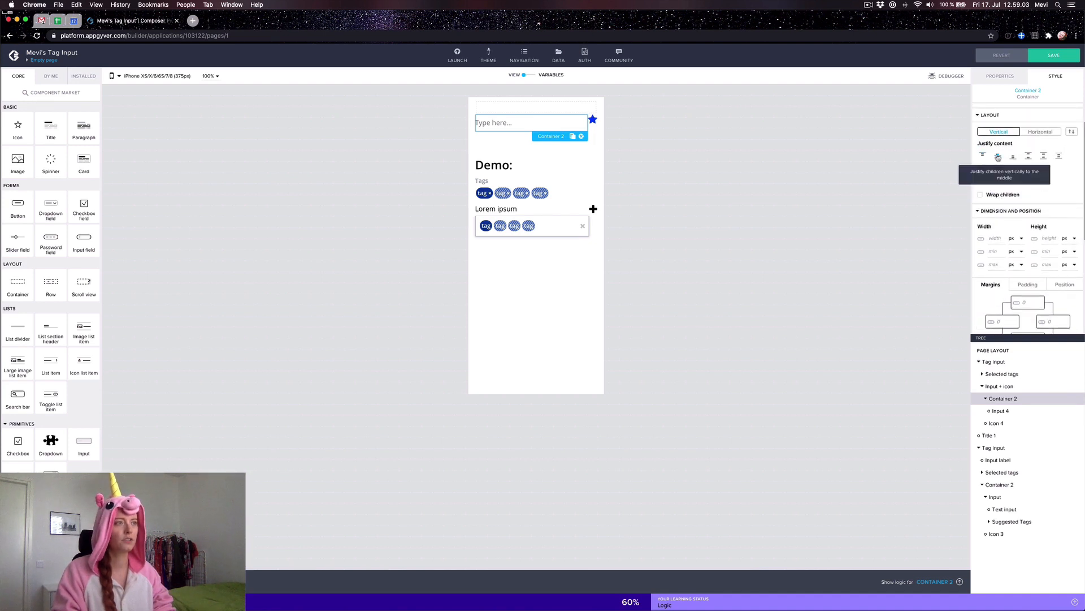
Step: Set Input + icon's Align items to middle so the star sits level with the input
{"action": "left_click", "coordinate": [998, 156]}
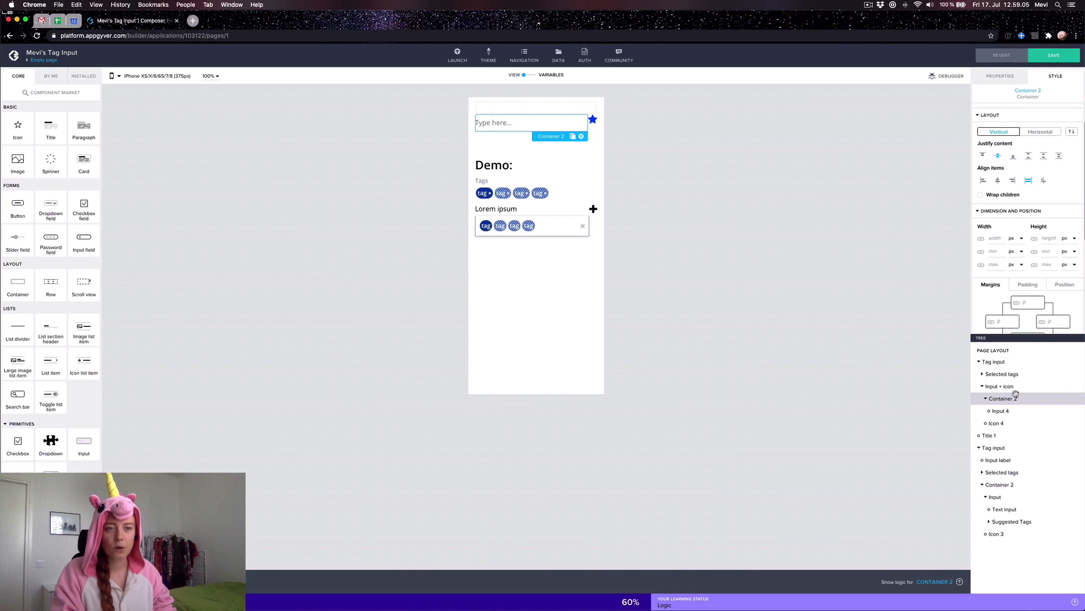
{"action": "left_click", "coordinate": [983, 155]}
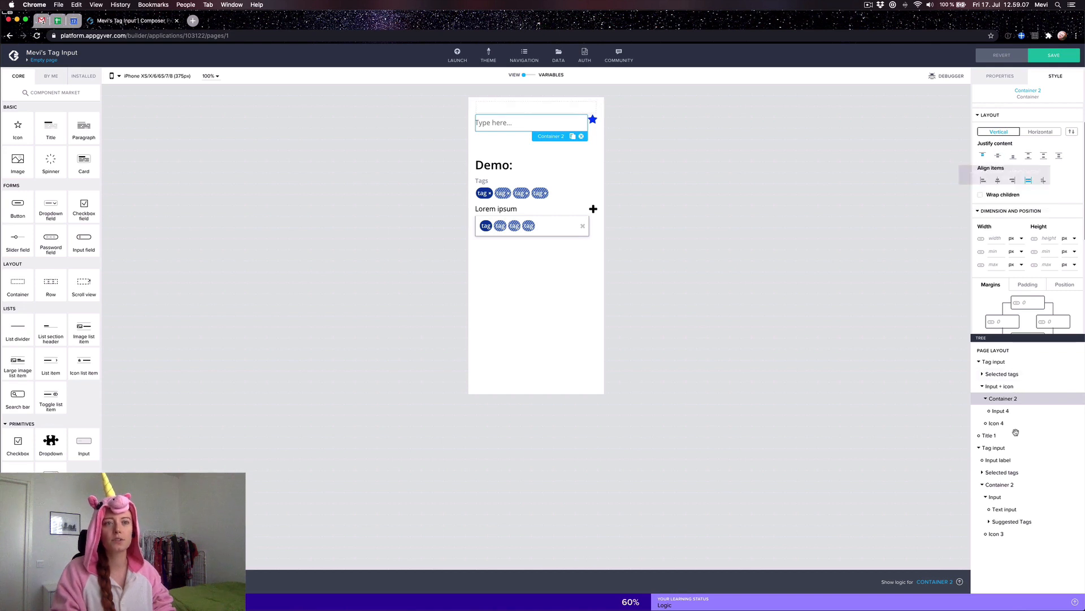
{"action": "left_click", "coordinate": [999, 386]}
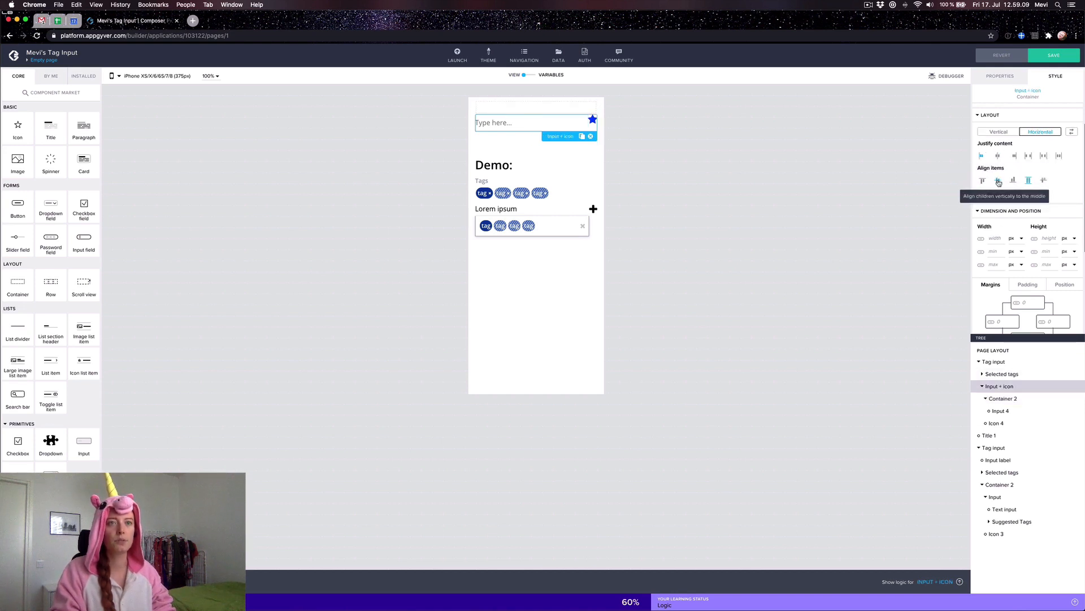
{"action": "left_click", "coordinate": [999, 181]}
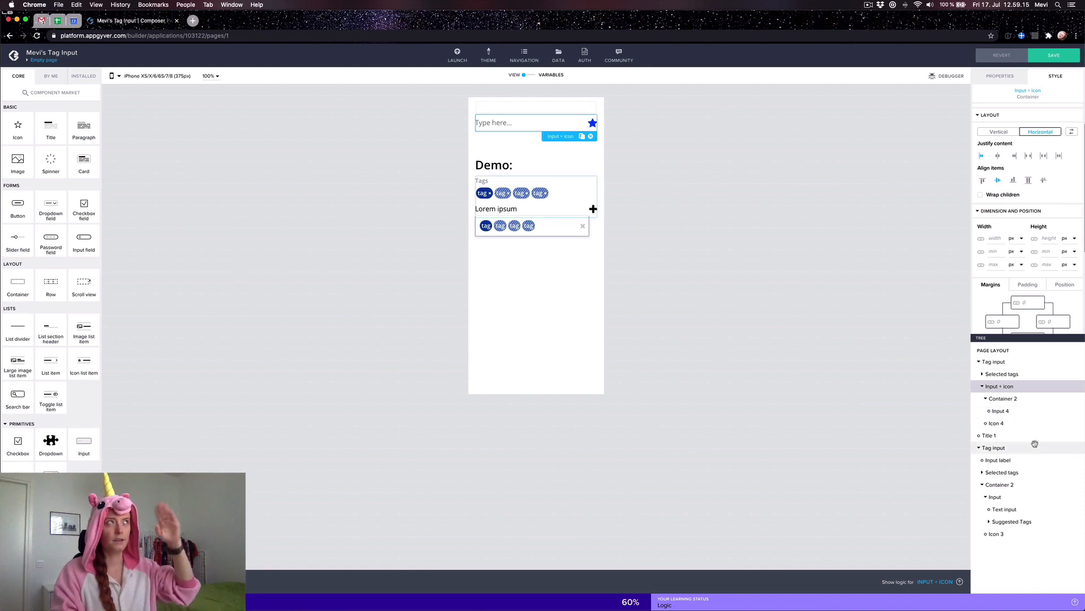
Step: Show the display name setting of the container wrapping the text input
{"action": "left_click", "coordinate": [1007, 398]}
{"action": "left_click", "coordinate": [1003, 75]}
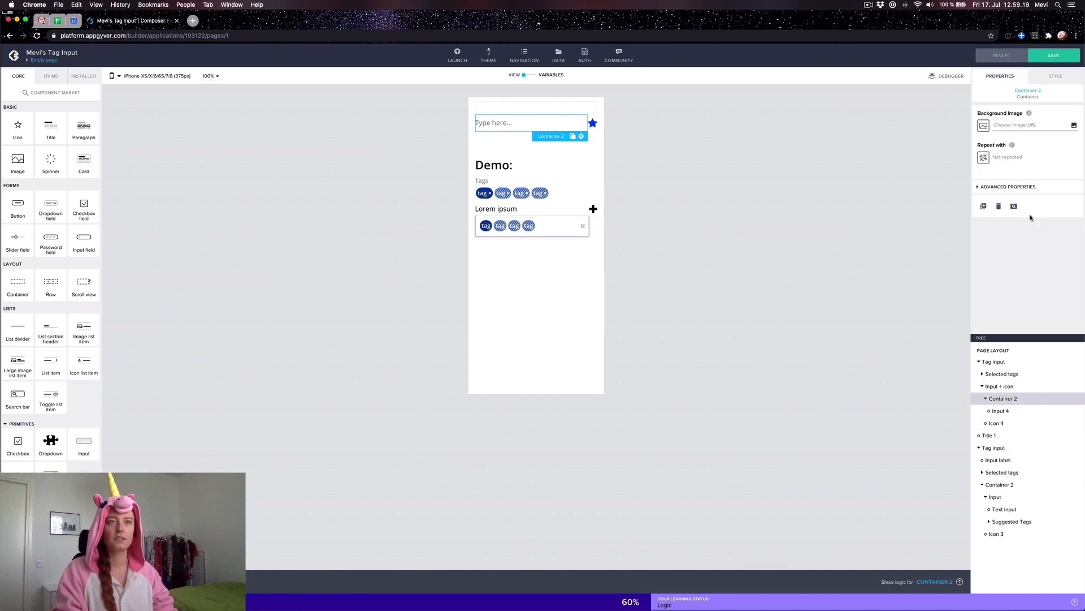
{"action": "left_click", "coordinate": [1003, 186]}
{"action": "left_click", "coordinate": [1008, 243]}
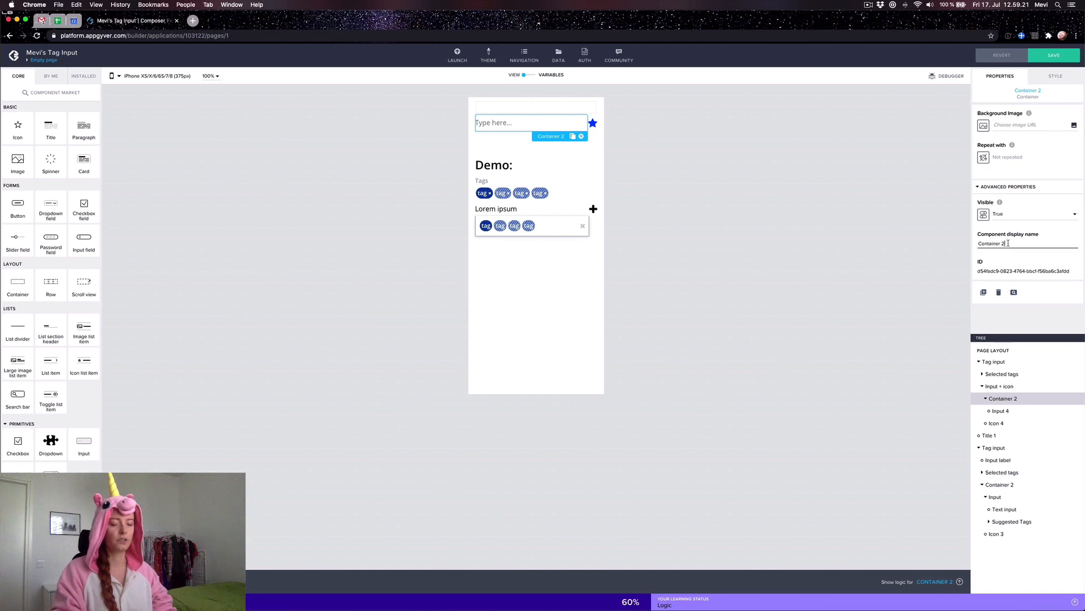
Step: Rename the wrapper container to 'Input' and add a new container inside it
{"action": "key", "text": "super+a"}
{"action": "type", "text": "I"}
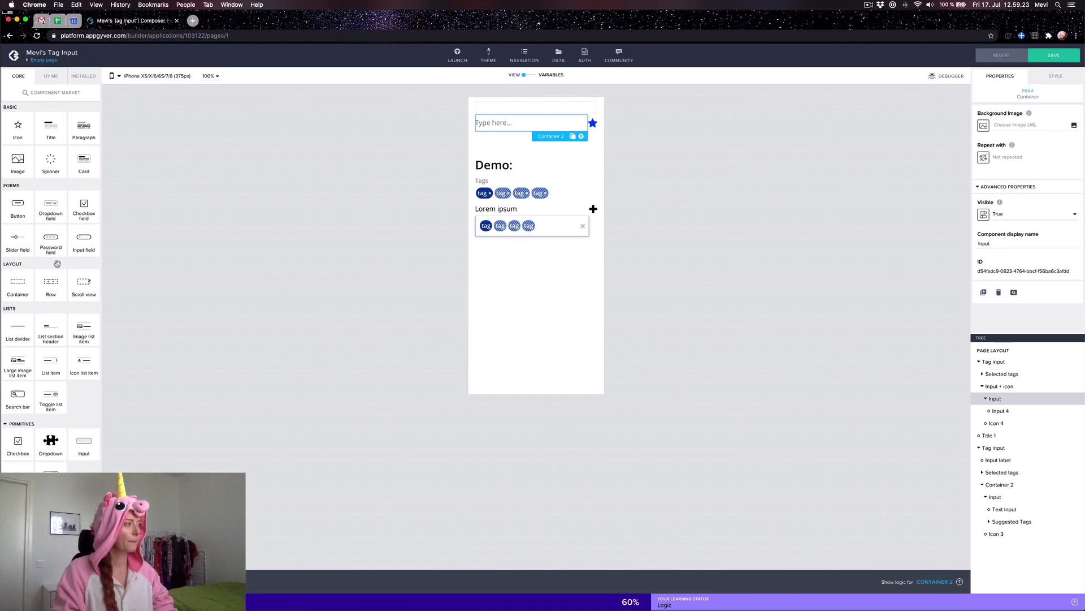
{"action": "left_click_drag", "start_coordinate": [16, 280], "coordinate": [1006, 414]}
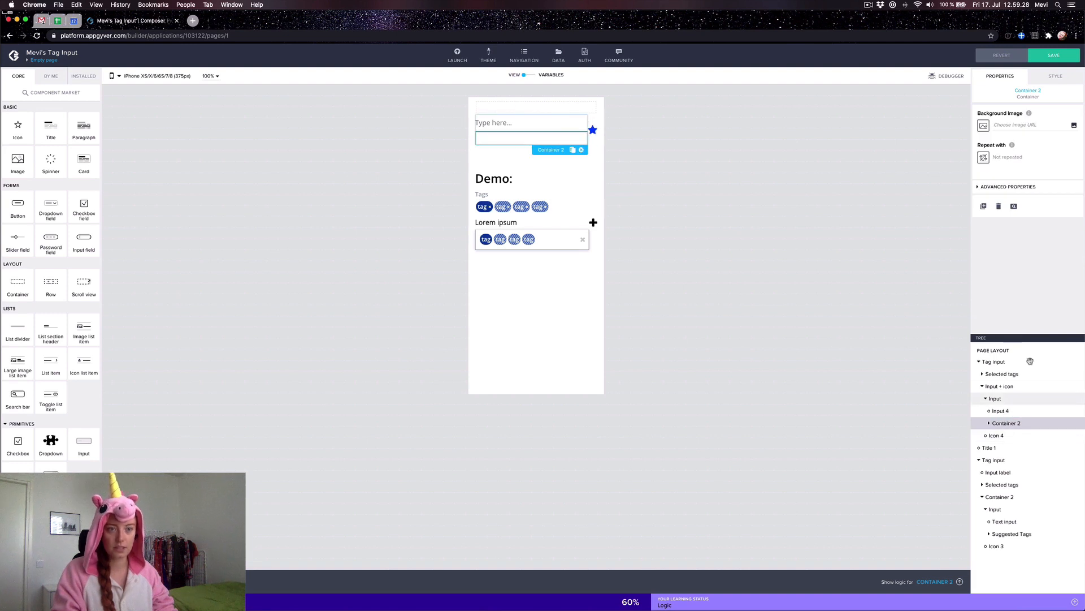
Step: Name the new container 'Suggested tags'
{"action": "left_click", "coordinate": [987, 187]}
{"action": "triple_click", "coordinate": [1004, 242]}
{"action": "type", "text": "S"}
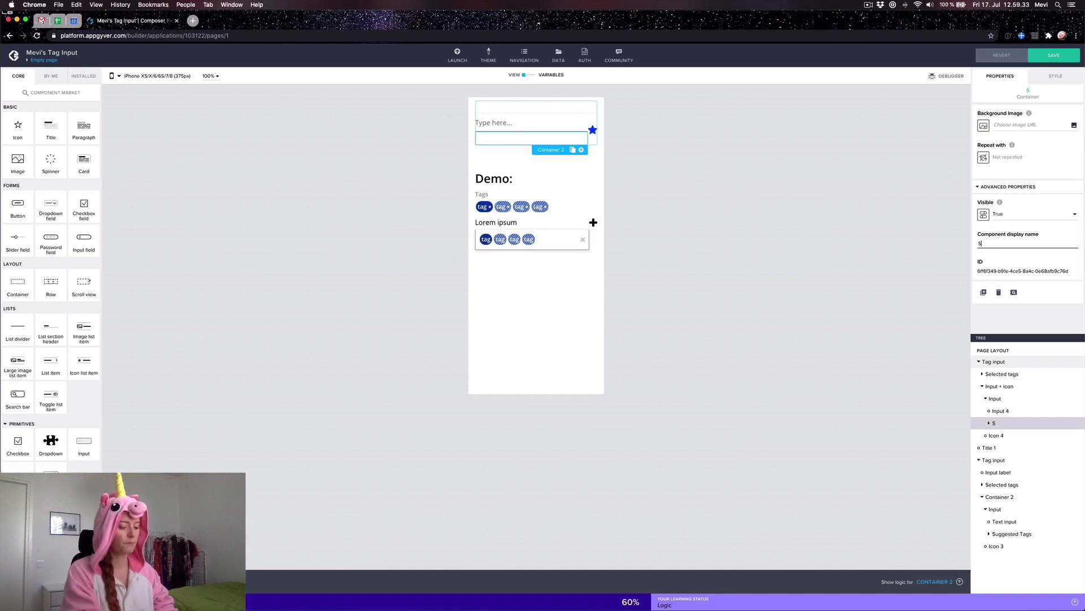
{"action": "type", "text": "iuuggested tags"}
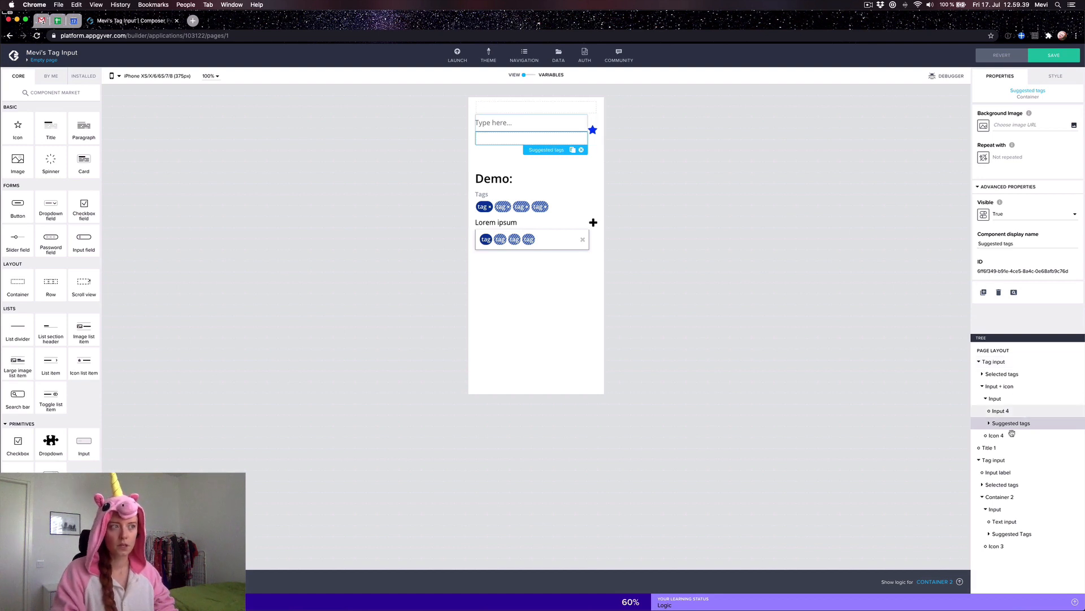
{"action": "left_click", "coordinate": [1052, 76]}
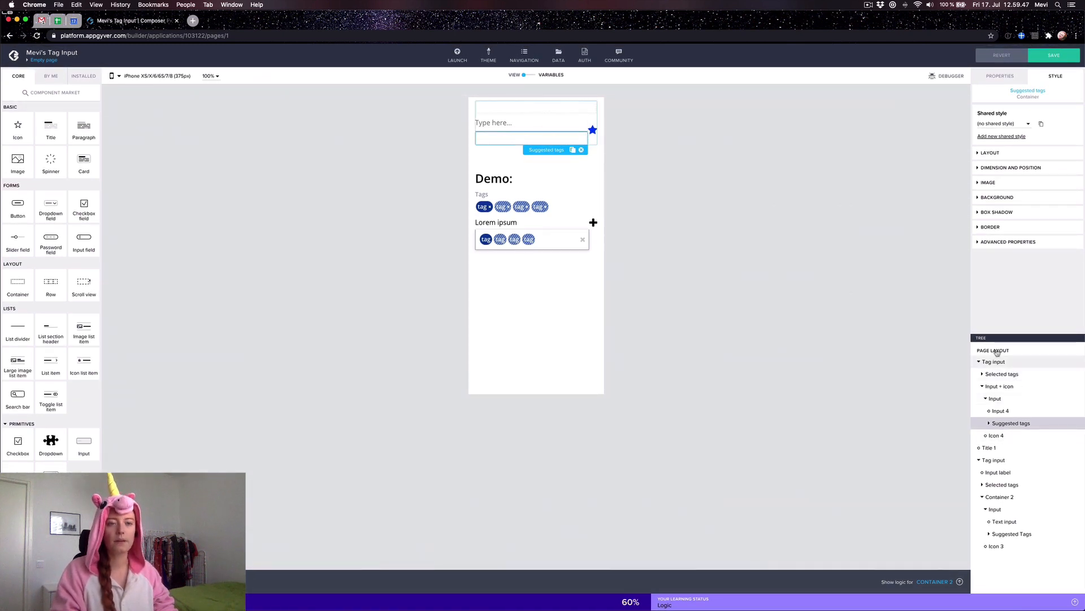
Step: Set the Suggested tags container's Position to absolute
{"action": "left_click", "coordinate": [999, 154]}
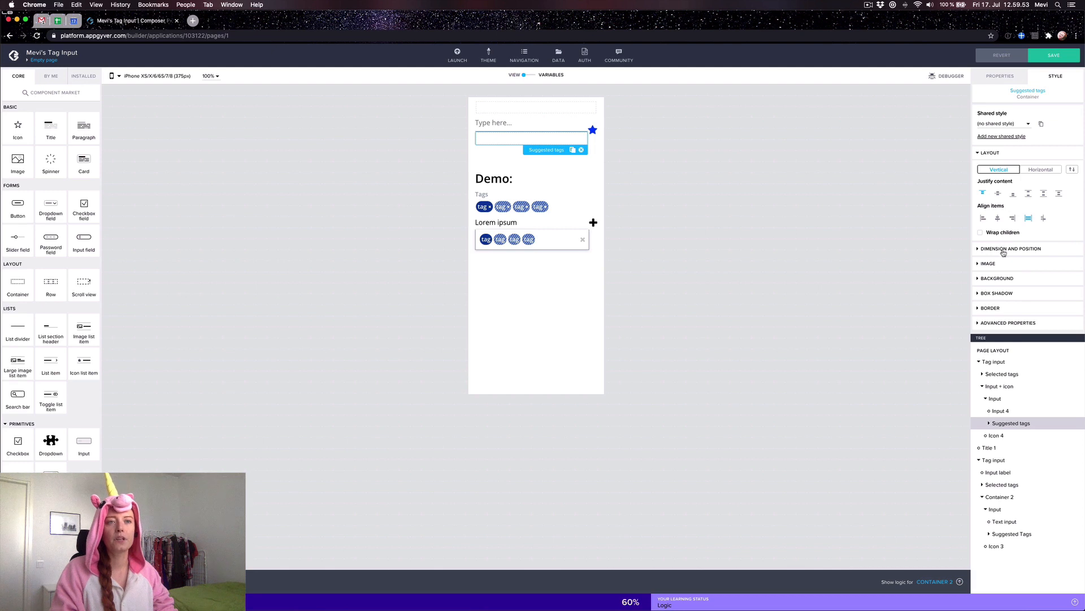
{"action": "left_click", "coordinate": [1003, 249]}
{"action": "scroll", "coordinate": [1004, 252], "scroll_direction": "down", "scroll_amount": 3}
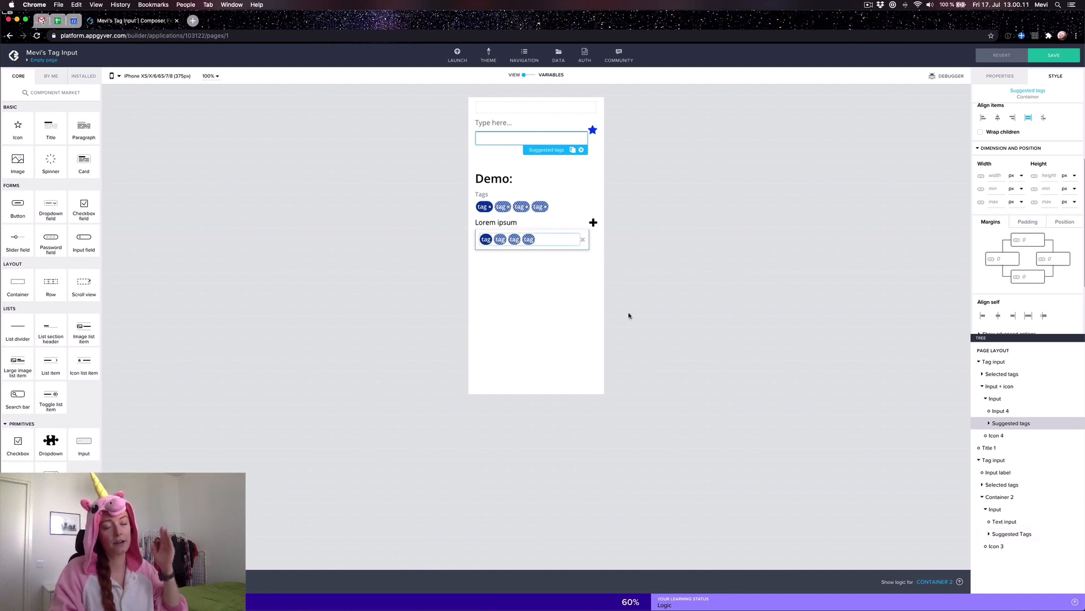
{"action": "scroll", "coordinate": [1054, 287], "scroll_direction": "down", "scroll_amount": 3}
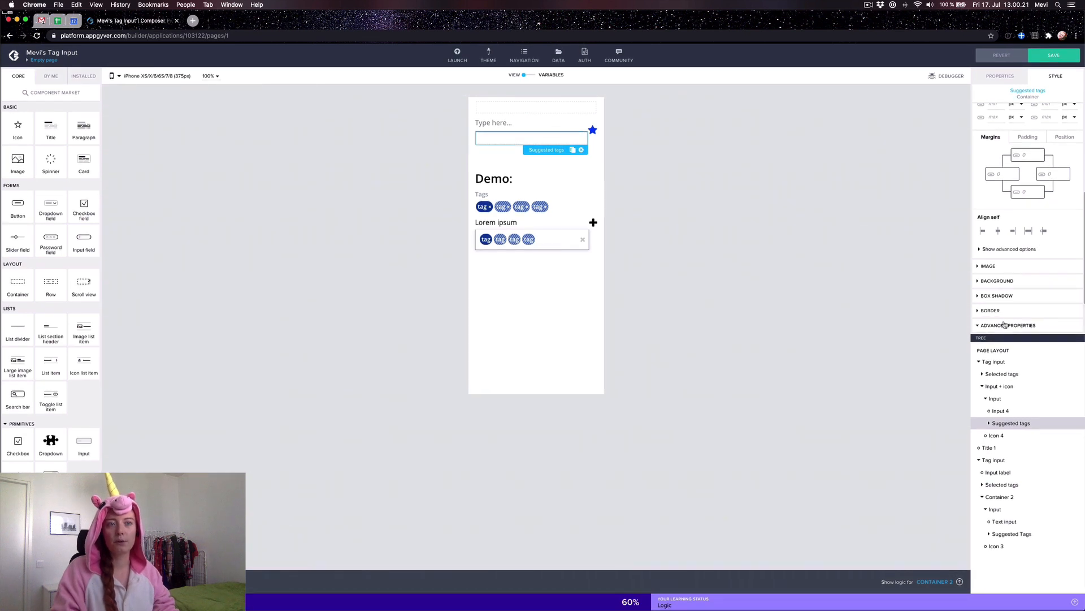
{"action": "left_click", "coordinate": [1065, 282]}
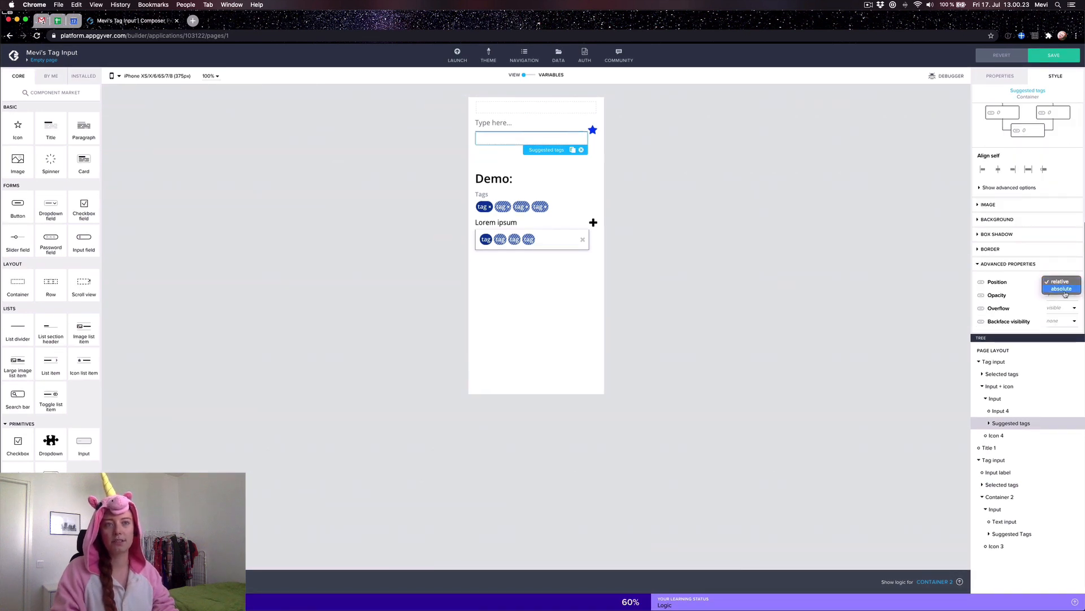
{"action": "left_click", "coordinate": [1063, 288]}
Step: Enter a Top offset of 37 for the Suggested tags container
{"action": "scroll", "coordinate": [1032, 257], "scroll_direction": "up", "scroll_amount": 10}
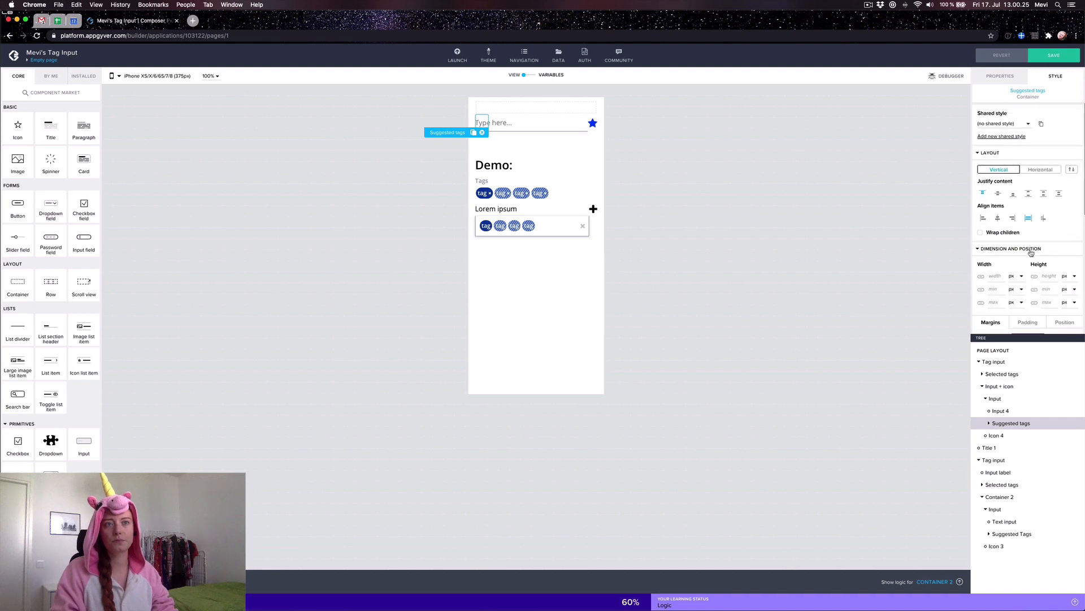
{"action": "scroll", "coordinate": [1050, 263], "scroll_direction": "down", "scroll_amount": 2}
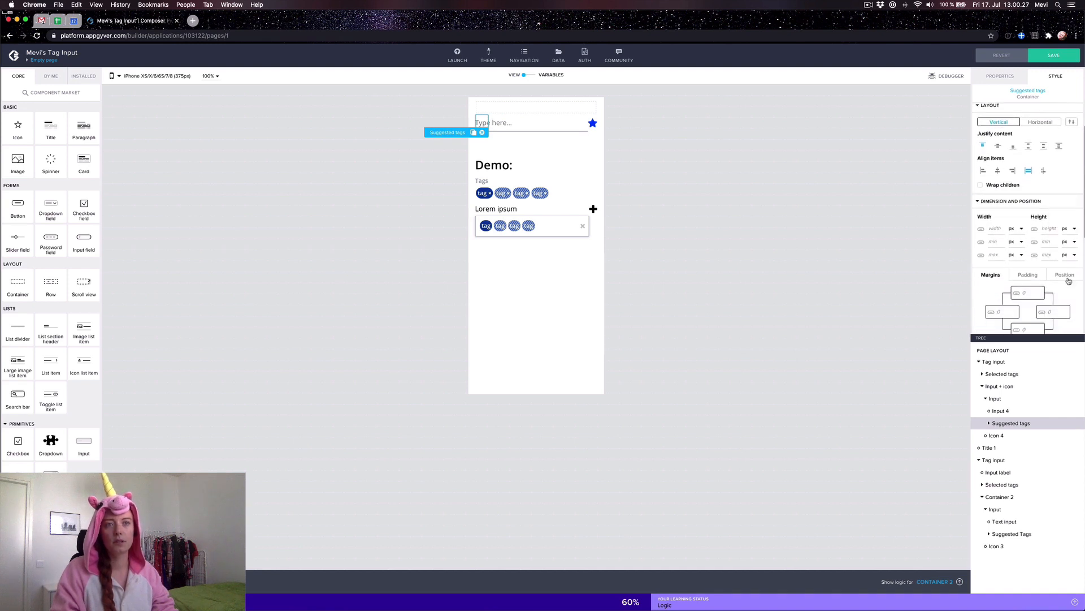
{"action": "left_click", "coordinate": [1068, 276]}
{"action": "scroll", "coordinate": [1066, 270], "scroll_direction": "down", "scroll_amount": 2}
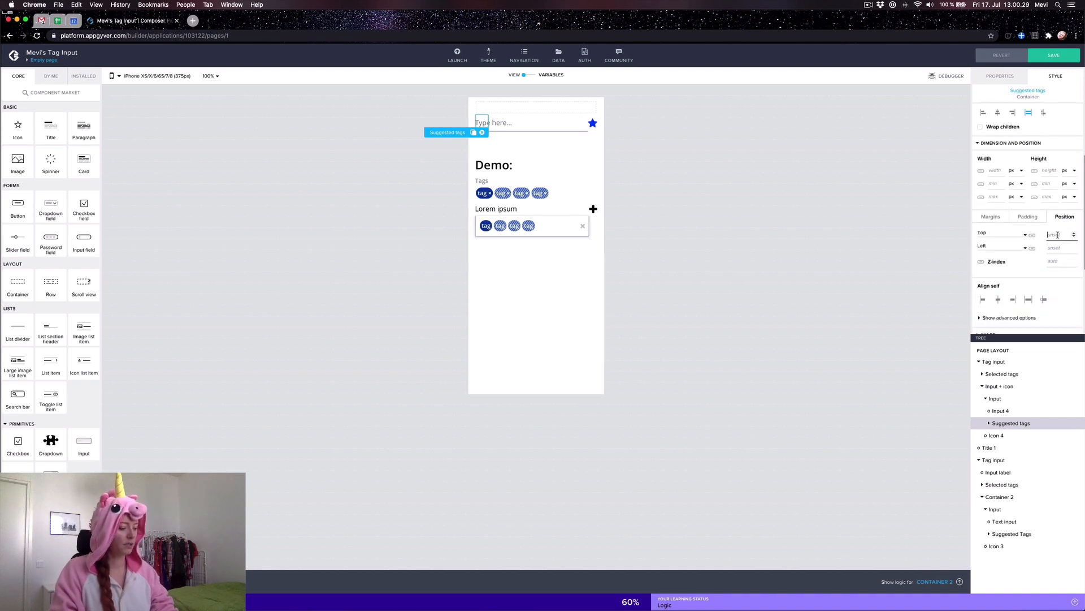
{"action": "type", "text": "37"}
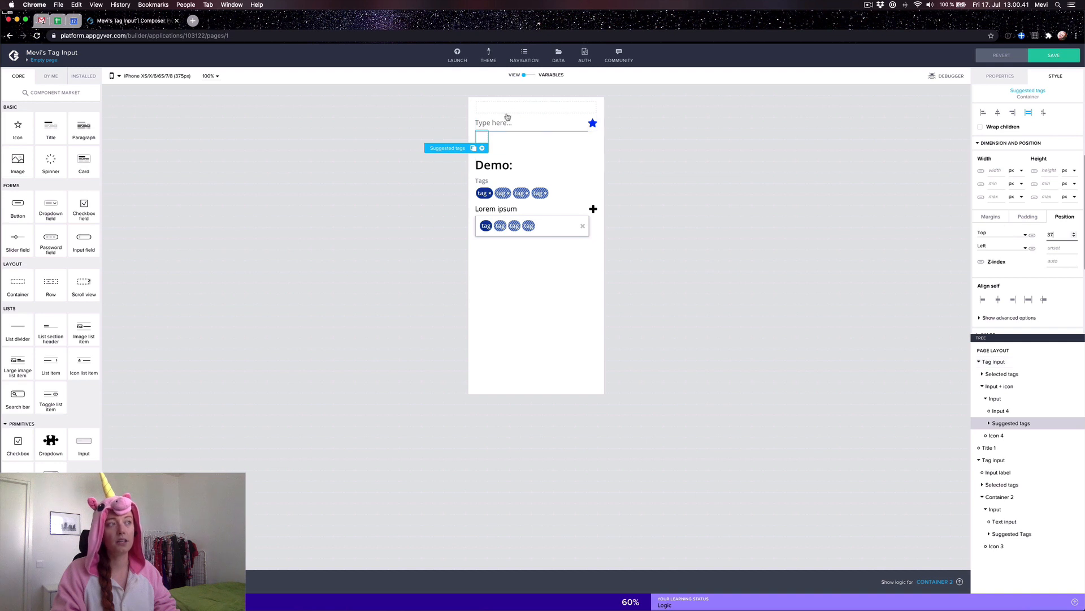
Step: Check the advanced flex options and compare with the demo's Suggested Tags container
{"action": "scroll", "coordinate": [1045, 192], "scroll_direction": "up", "scroll_amount": 3}
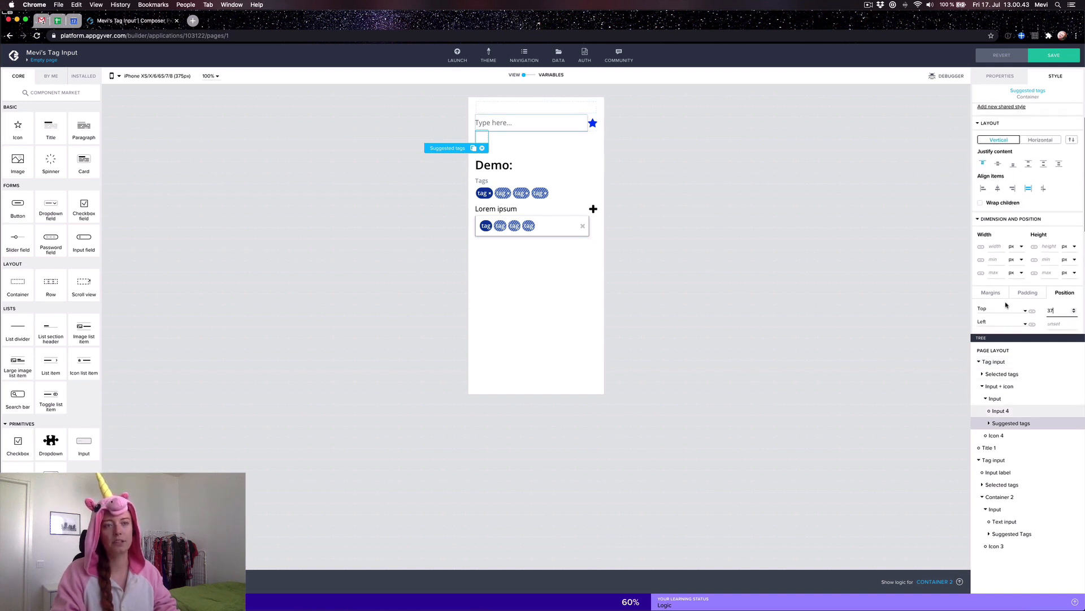
{"action": "scroll", "coordinate": [1018, 237], "scroll_direction": "down", "scroll_amount": 5}
{"action": "scroll", "coordinate": [1001, 260], "scroll_direction": "up", "scroll_amount": 4}
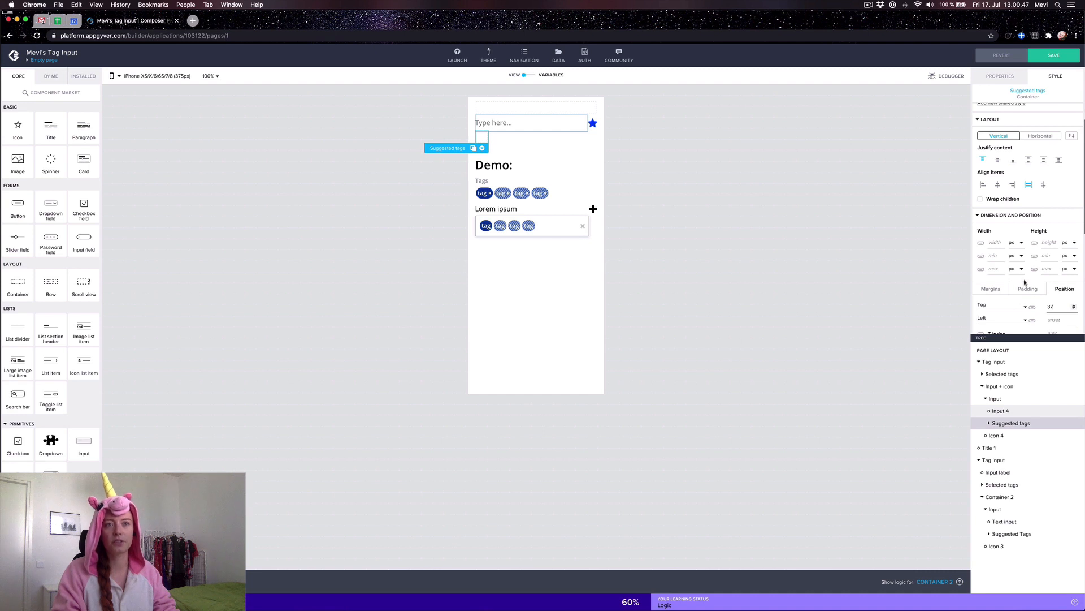
{"action": "scroll", "coordinate": [1028, 299], "scroll_direction": "down", "scroll_amount": 5}
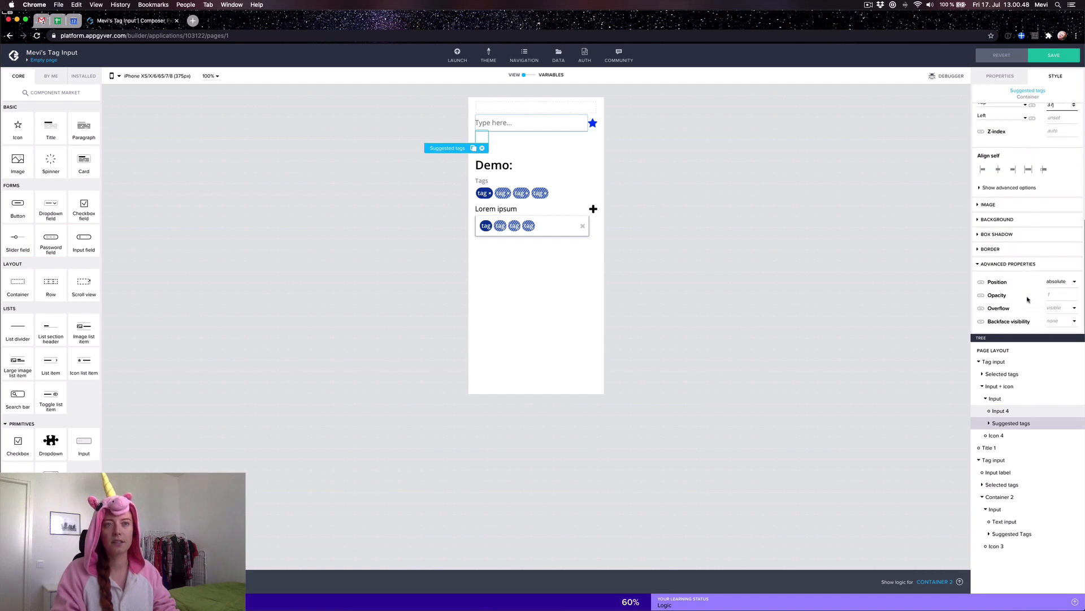
{"action": "left_click", "coordinate": [987, 190]}
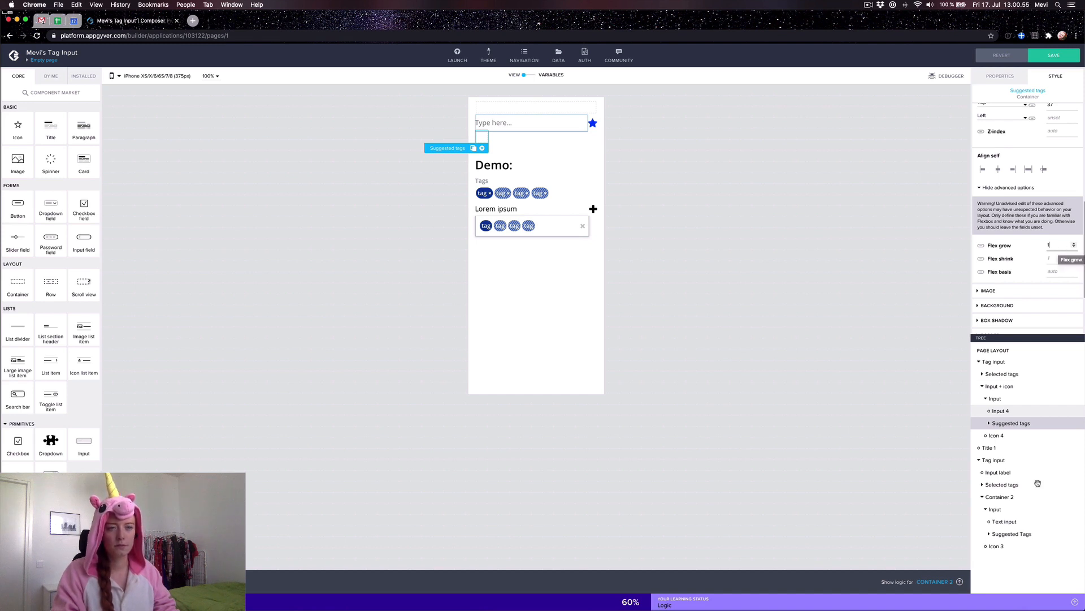
{"action": "left_click", "coordinate": [1017, 533]}
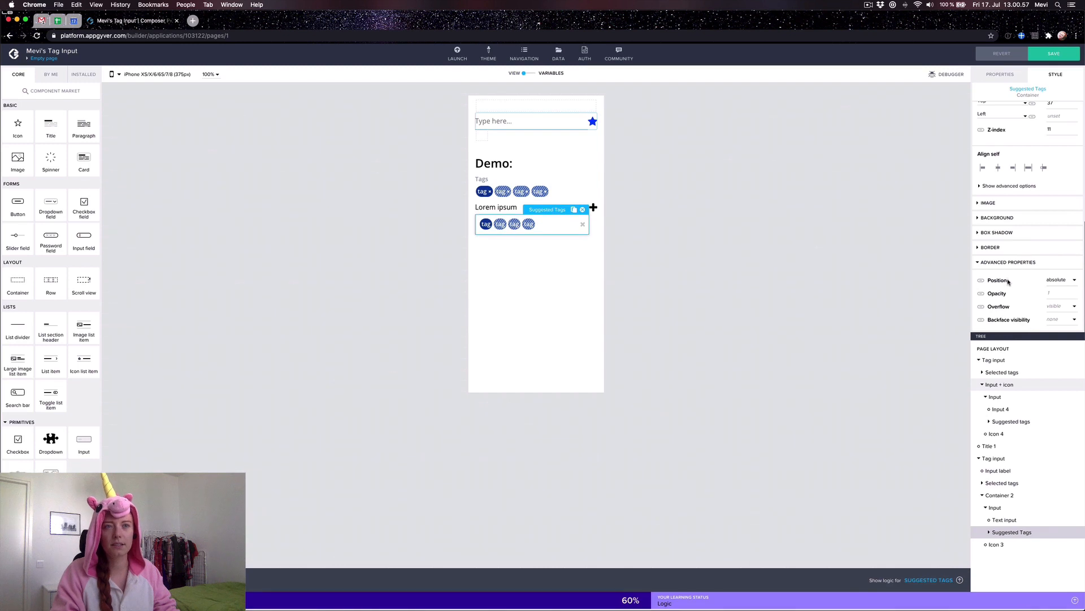
Step: Set the Suggested tags container's width to 100%
{"action": "left_click", "coordinate": [986, 189]}
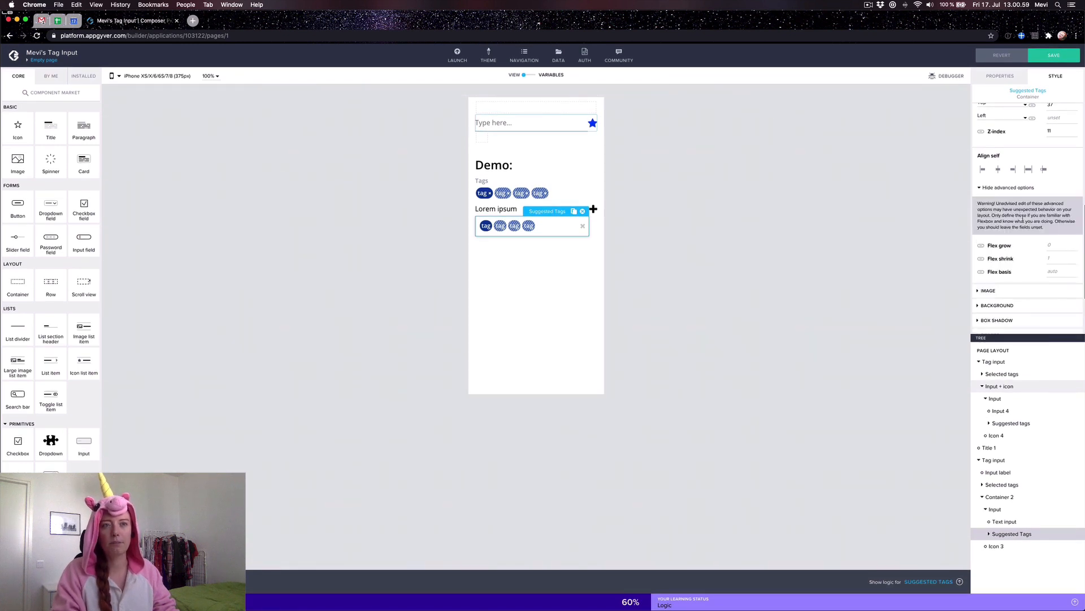
{"action": "scroll", "coordinate": [1020, 213], "scroll_direction": "up", "scroll_amount": 3}
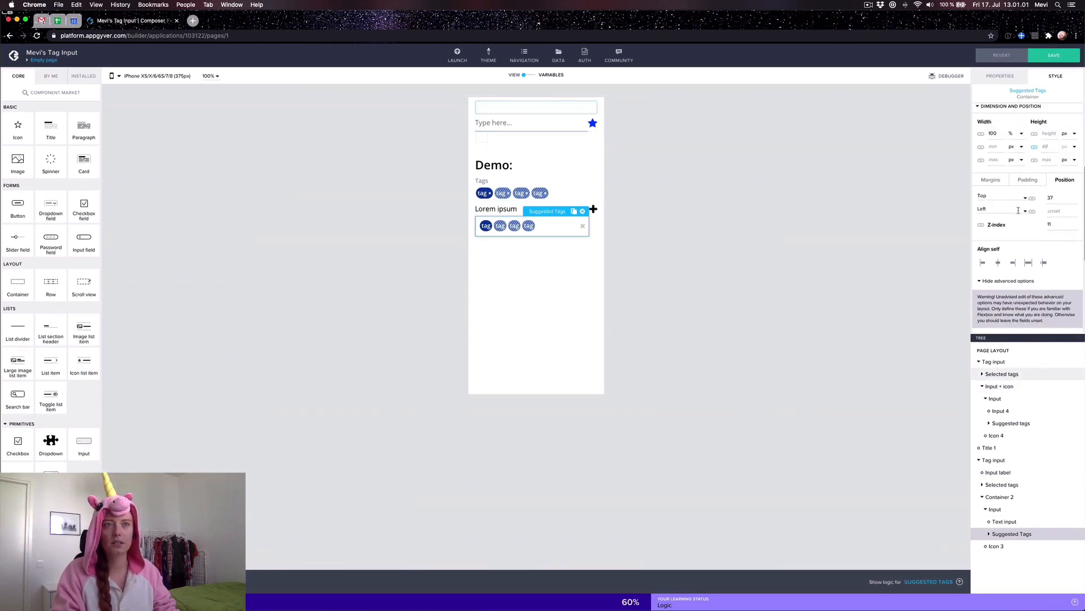
{"action": "scroll", "coordinate": [1018, 210], "scroll_direction": "up", "scroll_amount": 1}
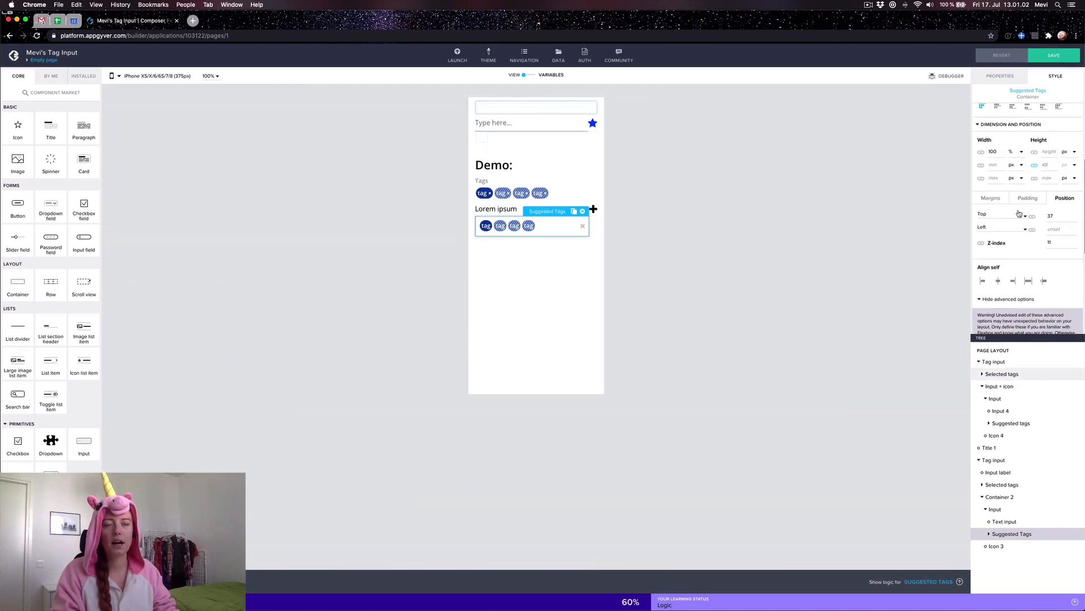
{"action": "left_click", "coordinate": [1006, 423]}
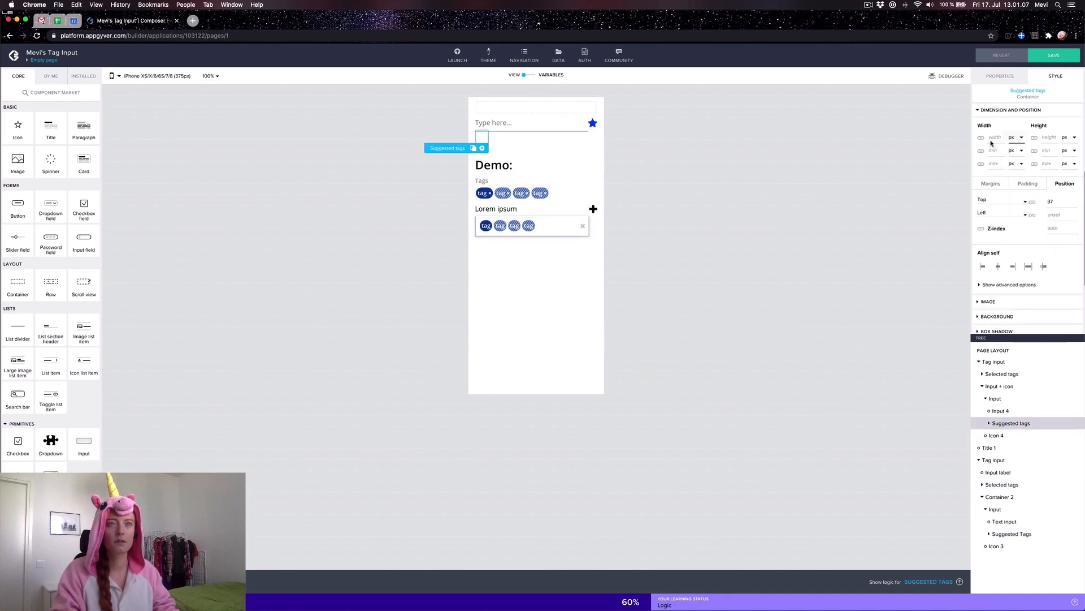
{"action": "type", "text": "100"}
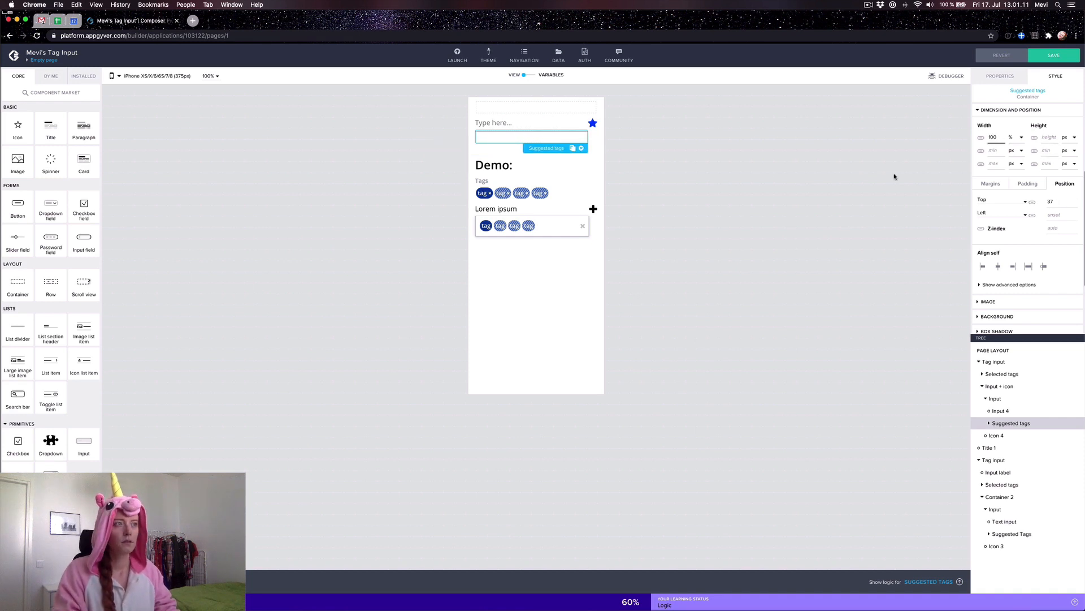
Step: Replace the fixed height with a minimum height of 37 px
{"action": "left_click", "coordinate": [1052, 139]}
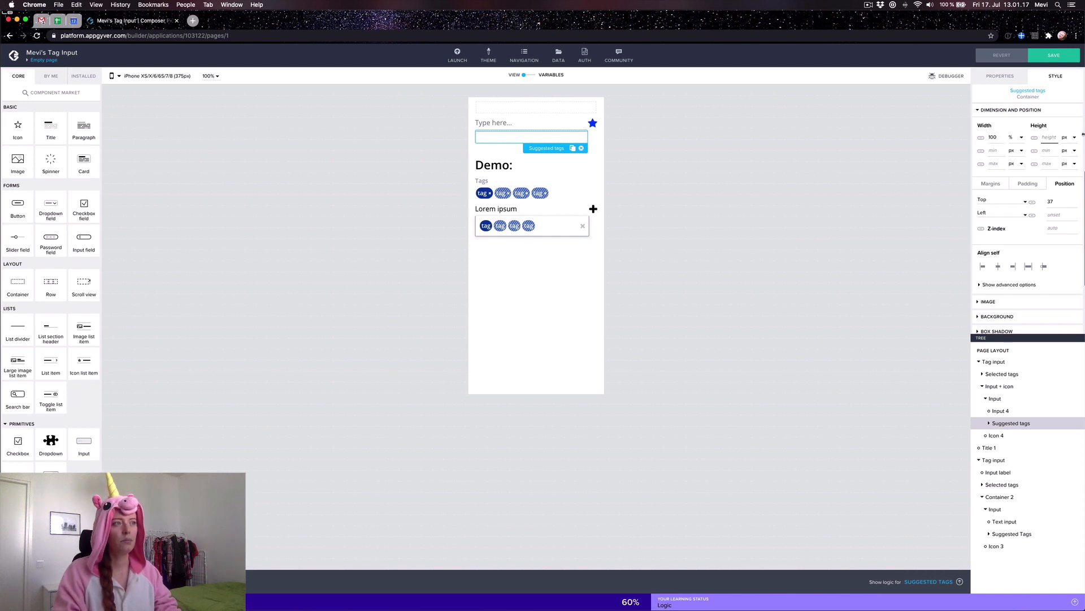
{"action": "type", "text": "36"}
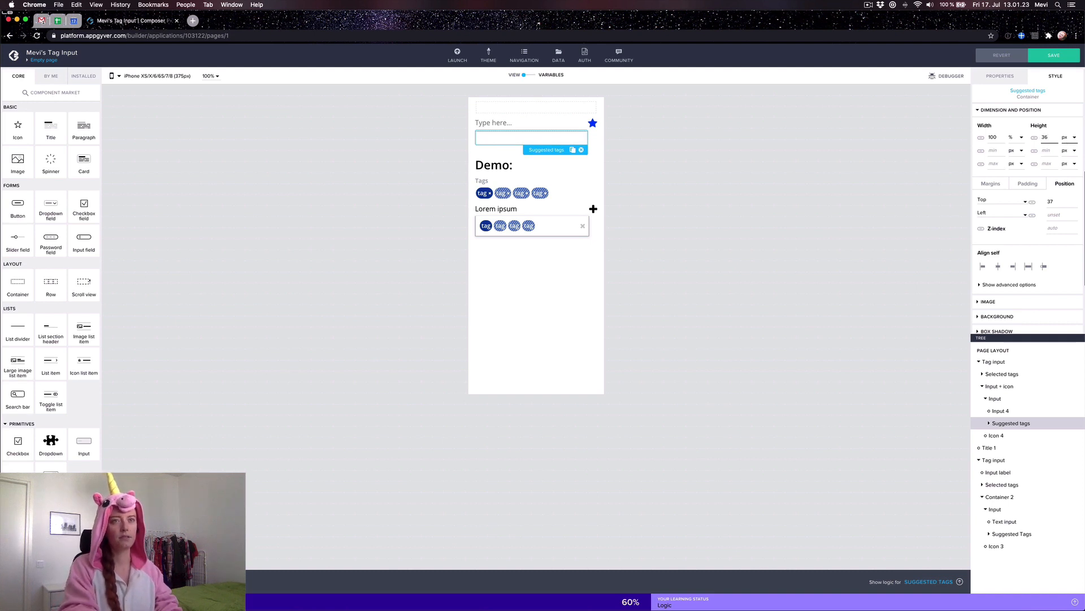
{"action": "key", "text": "Up"}
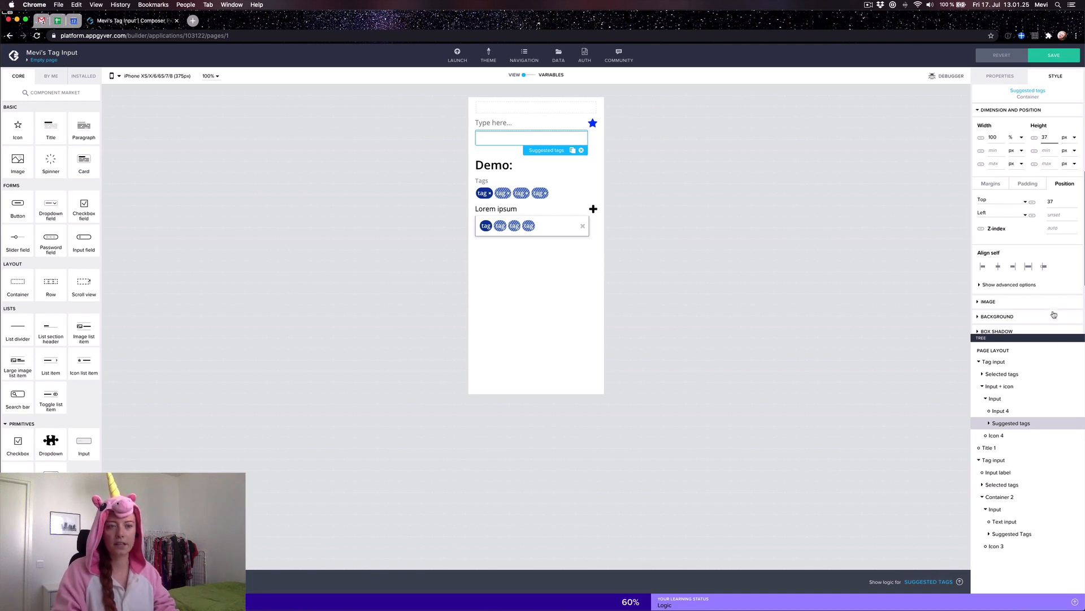
{"action": "left_click", "coordinate": [1012, 533]}
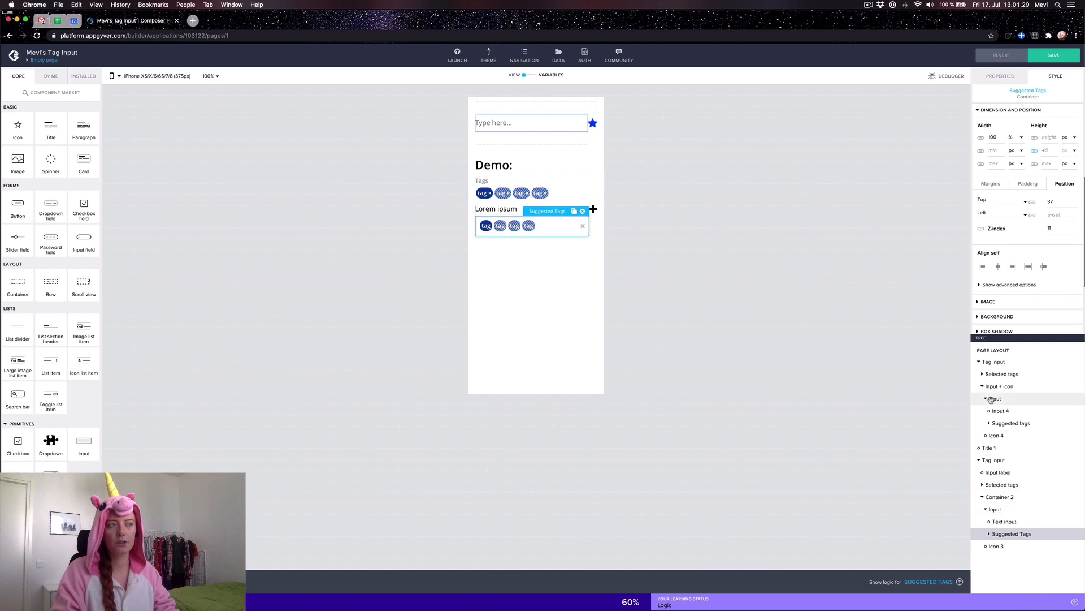
{"action": "left_click", "coordinate": [1014, 425]}
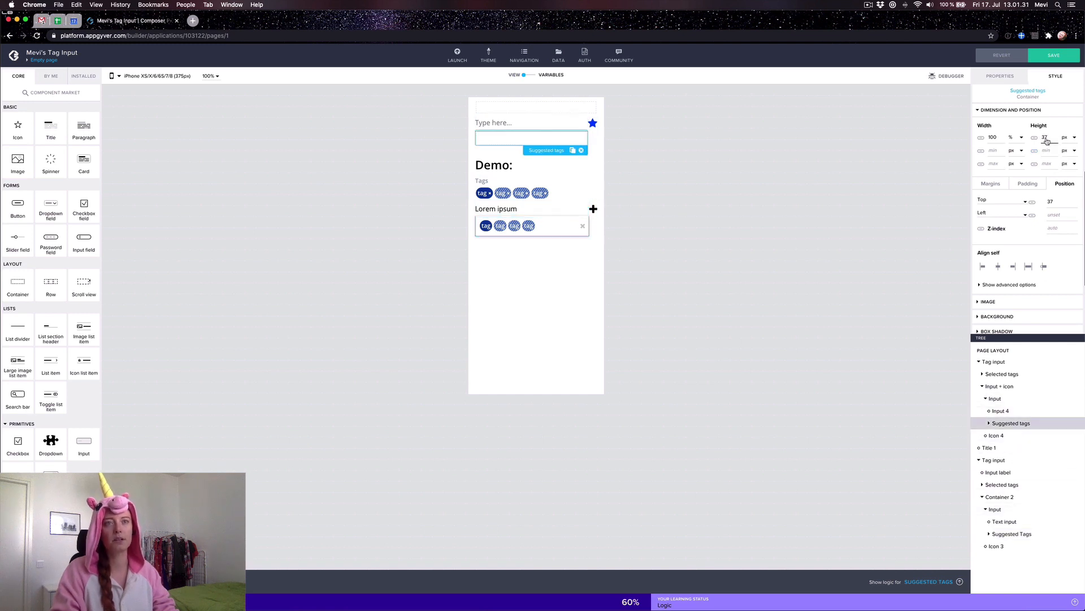
{"action": "key", "text": "BackSpace"}
{"action": "key", "text": "BackSpace"}
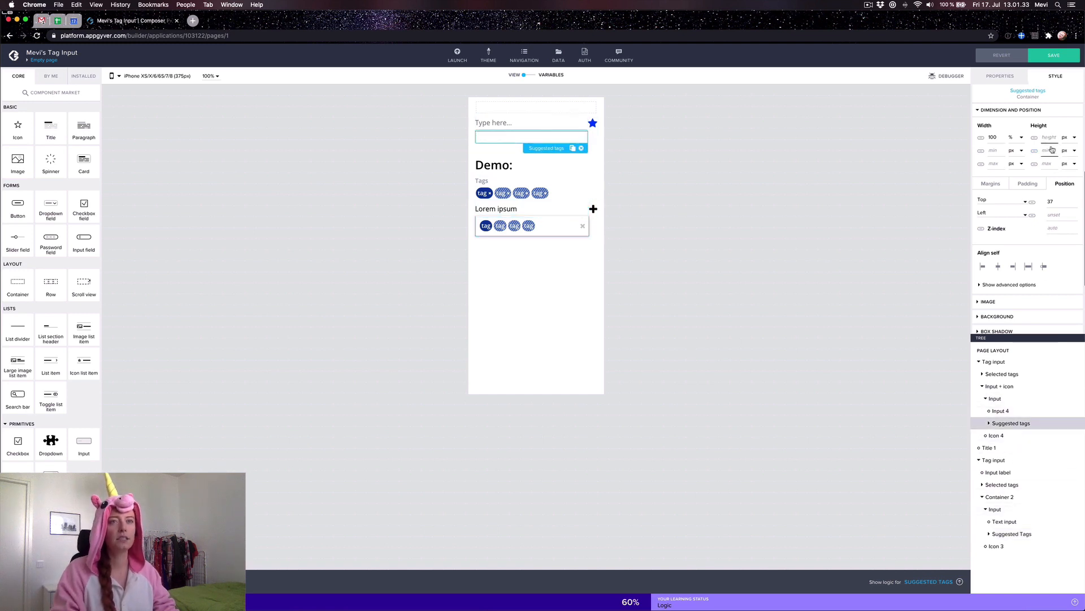
{"action": "type", "text": "37"}
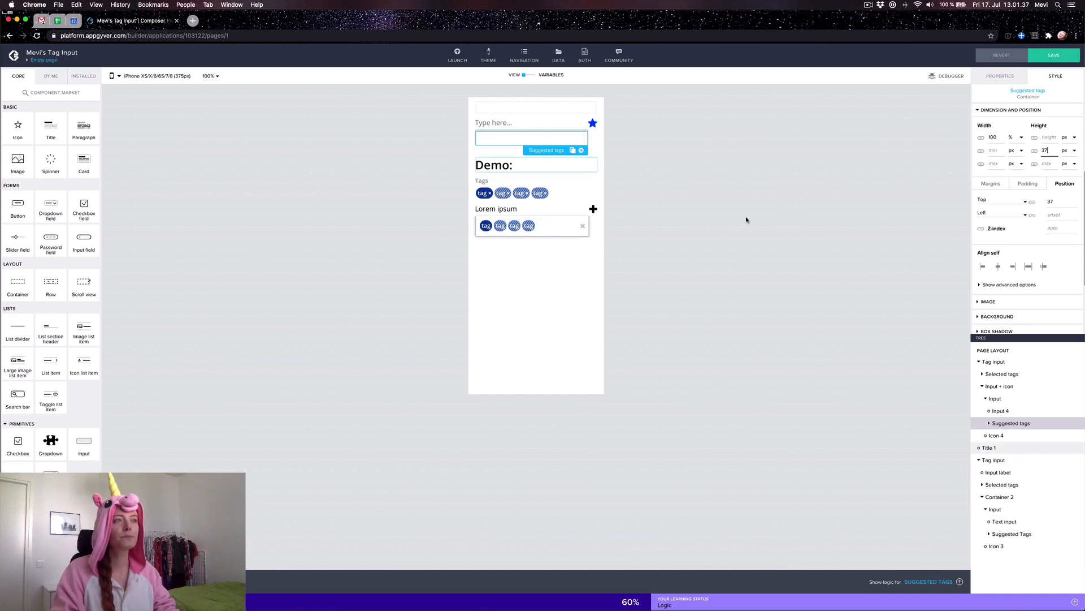
{"action": "scroll", "coordinate": [1020, 272], "scroll_direction": "down", "scroll_amount": 2}
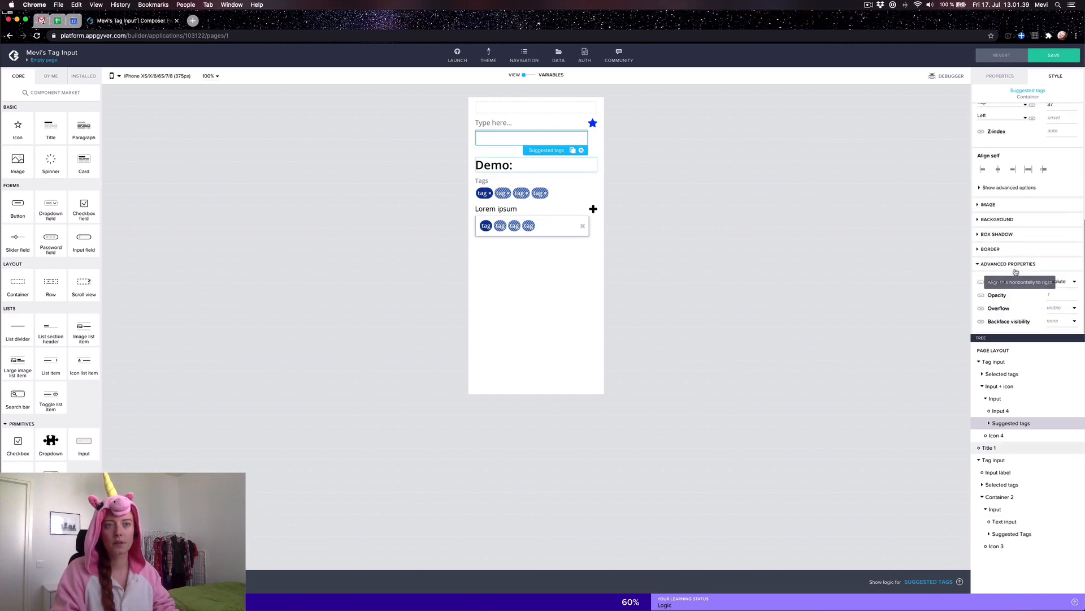
Step: Make the Suggested tags container's border style solid
{"action": "left_click", "coordinate": [985, 220]}
{"action": "left_click", "coordinate": [982, 238]}
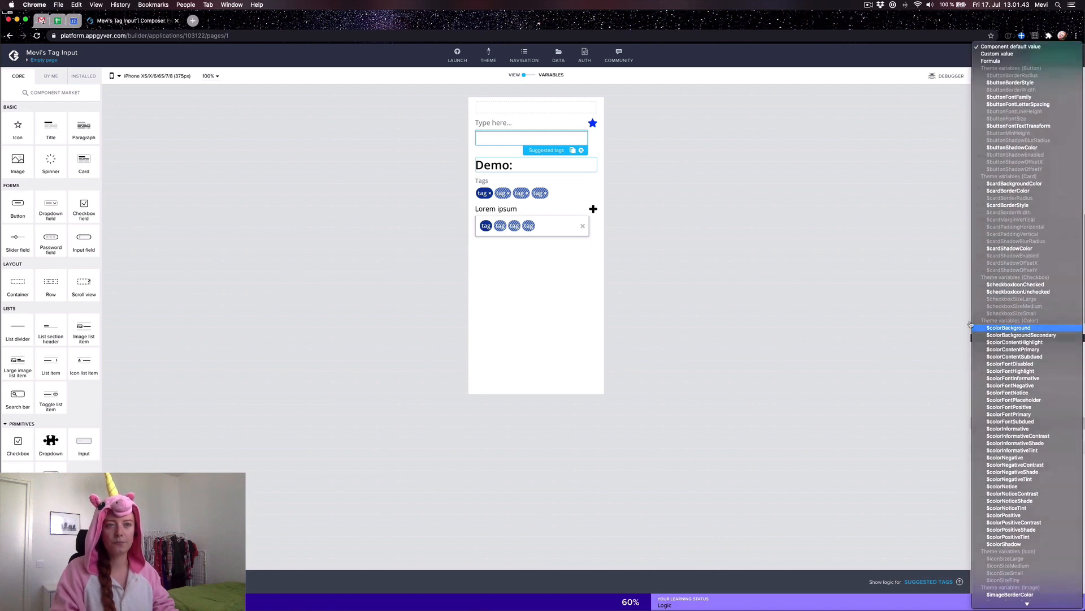
{"action": "left_click", "coordinate": [941, 277]}
{"action": "scroll", "coordinate": [996, 289], "scroll_direction": "down", "scroll_amount": 1}
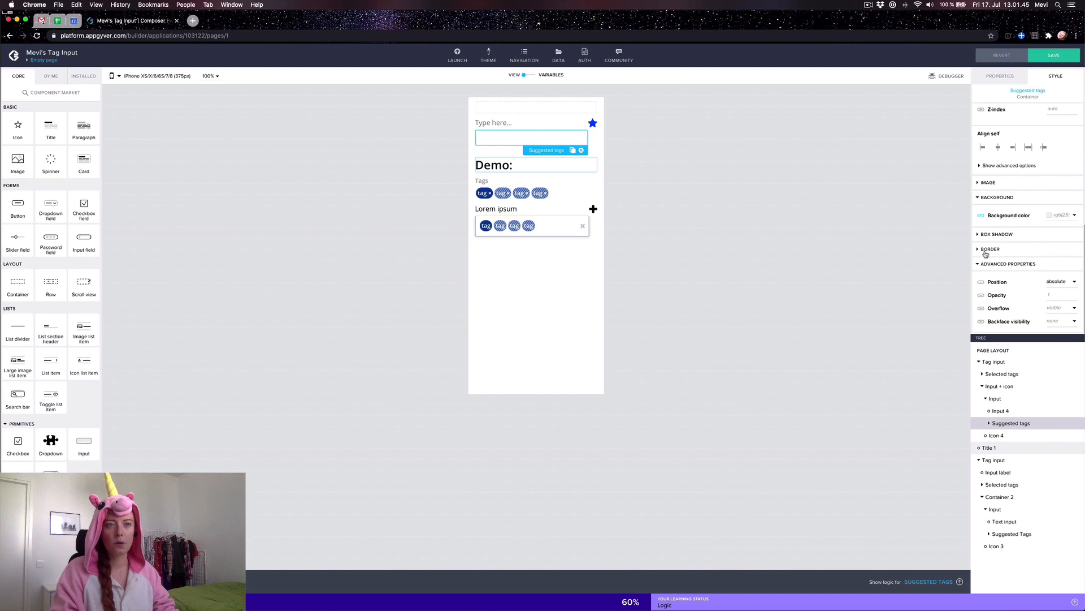
{"action": "left_click", "coordinate": [987, 251]}
{"action": "left_click", "coordinate": [1057, 209]}
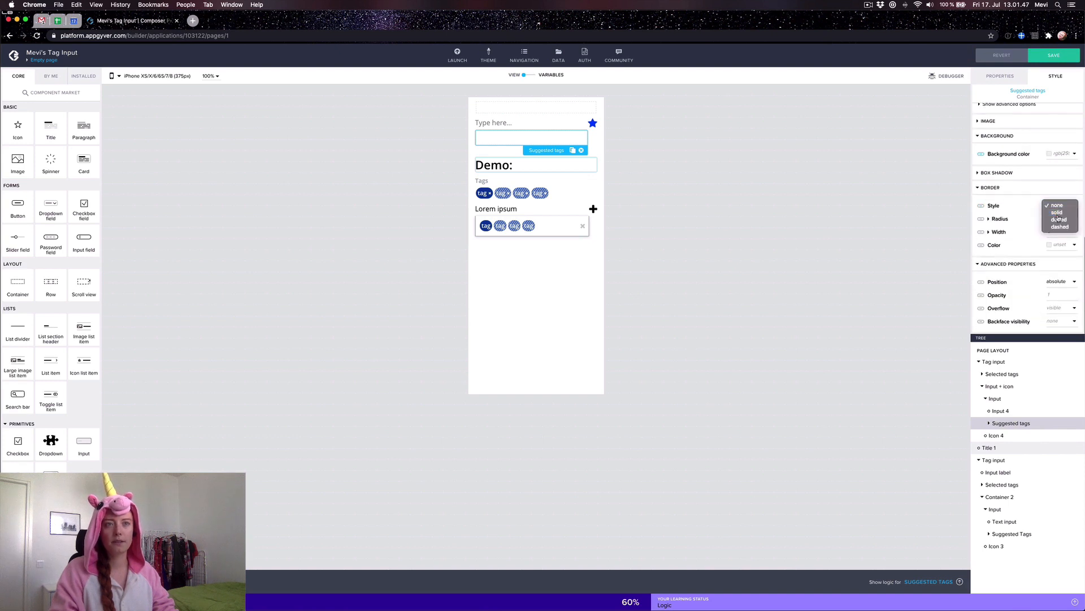
{"action": "left_click", "coordinate": [1056, 213]}
Step: Set the right, bottom and left border widths to 1
{"action": "left_click", "coordinate": [989, 235]}
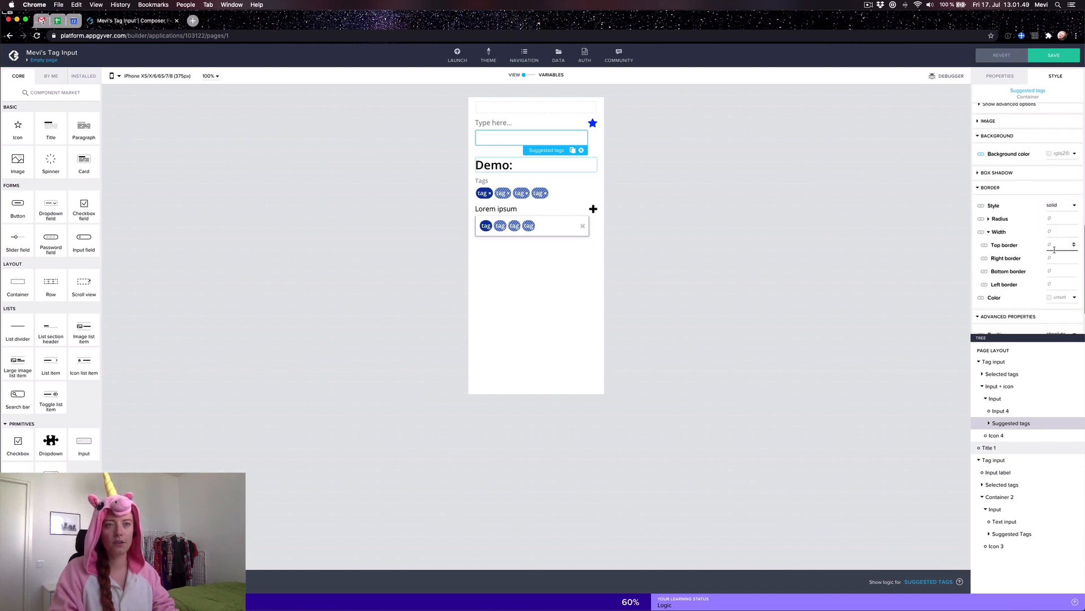
{"action": "left_click", "coordinate": [1054, 258]}
{"action": "type", "text": "1"}
{"action": "left_click", "coordinate": [1055, 270]}
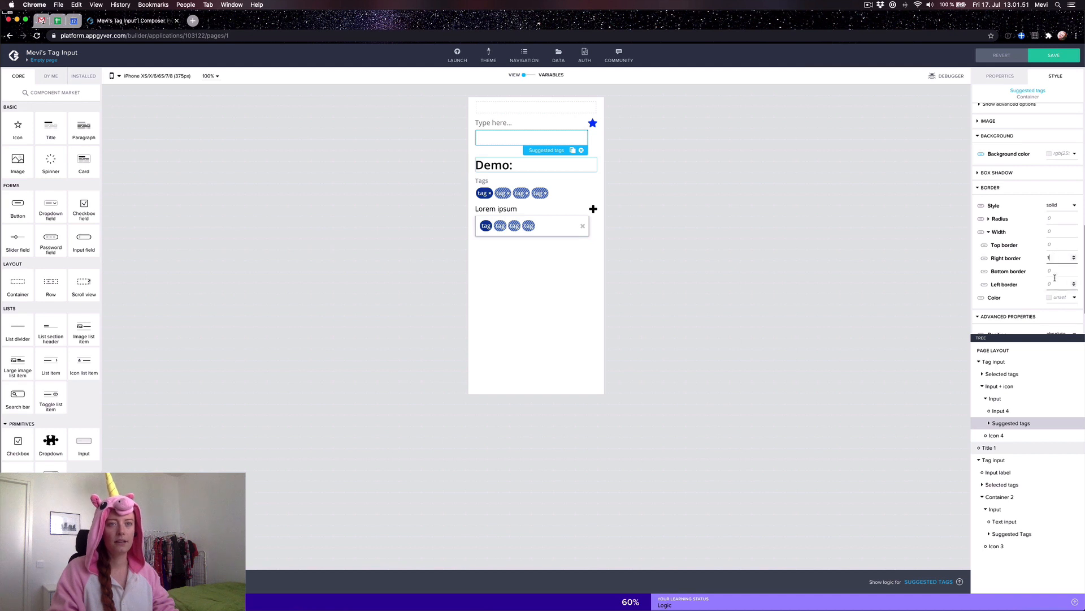
{"action": "type", "text": "1"}
{"action": "left_click", "coordinate": [1055, 283]}
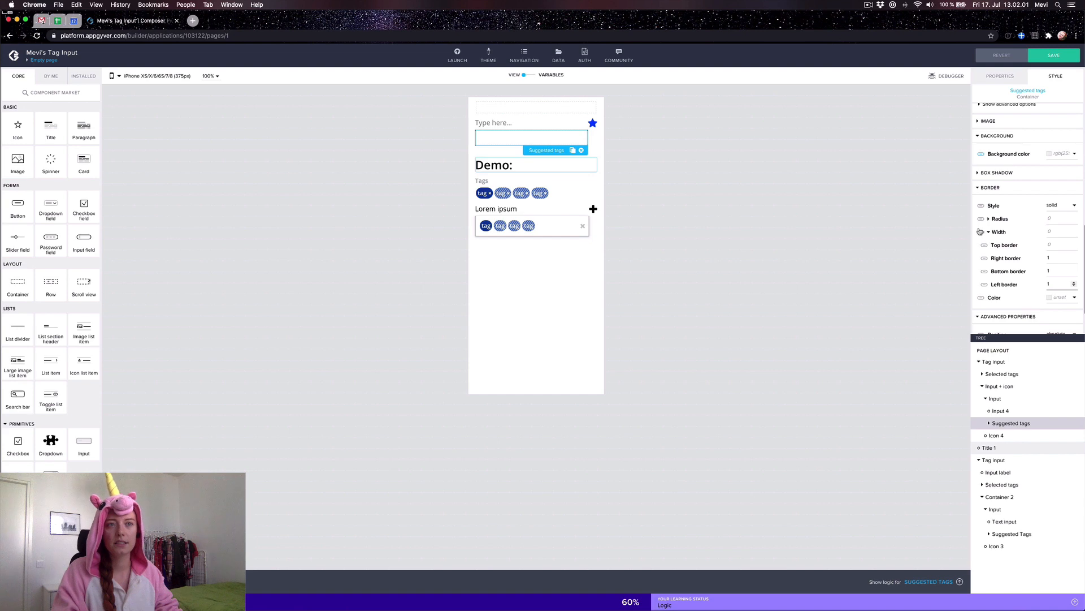
Step: Bind the border colour to $inputColorBorder
{"action": "left_click", "coordinate": [981, 298]}
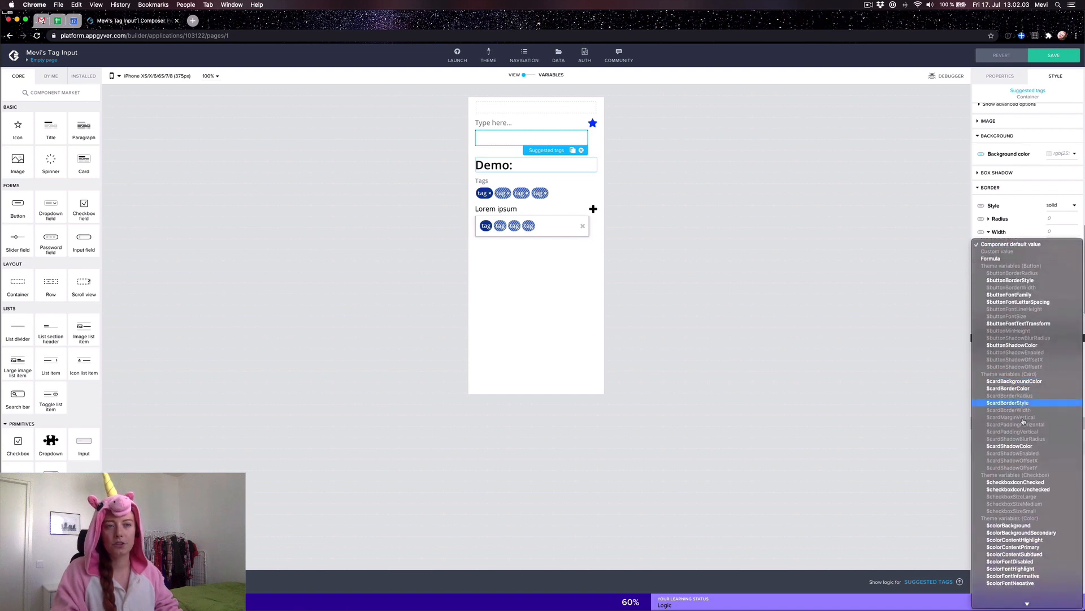
{"action": "scroll", "coordinate": [1024, 421], "scroll_direction": "down", "scroll_amount": 10}
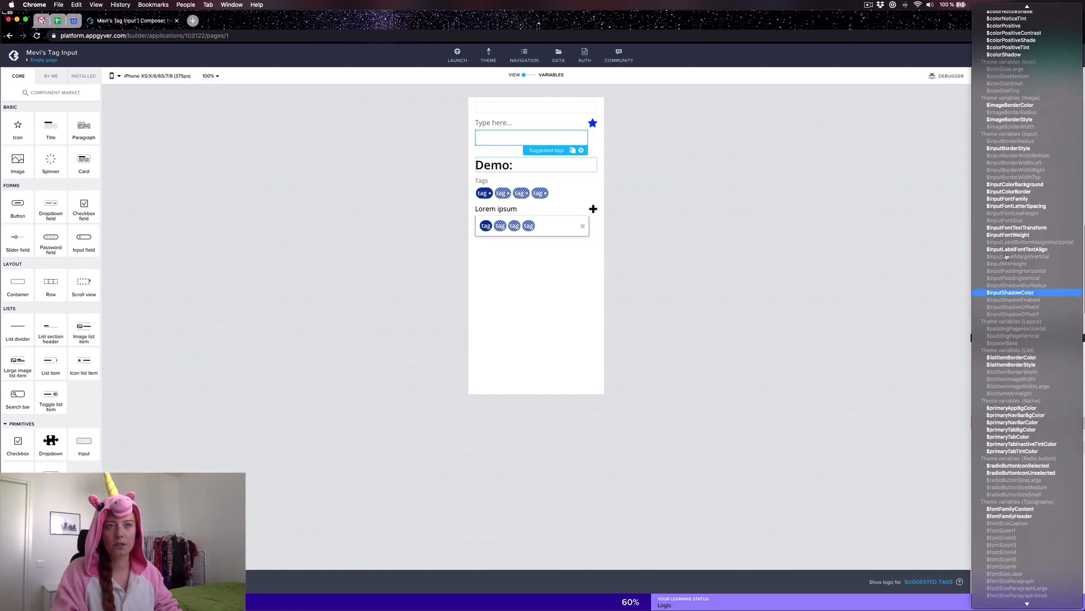
{"action": "left_click", "coordinate": [1012, 193]}
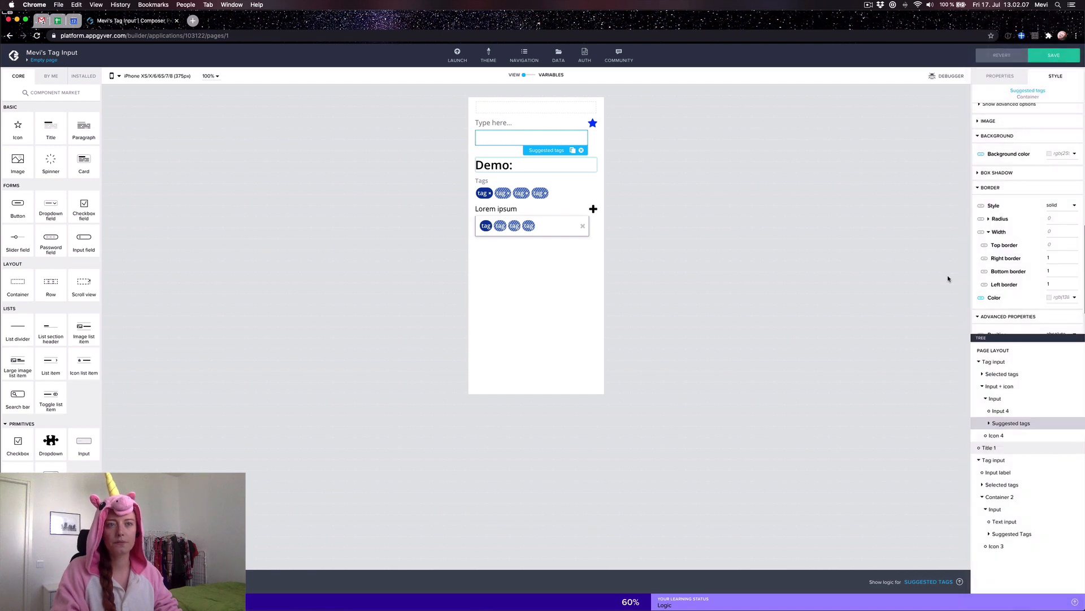
{"action": "left_click", "coordinate": [976, 188]}
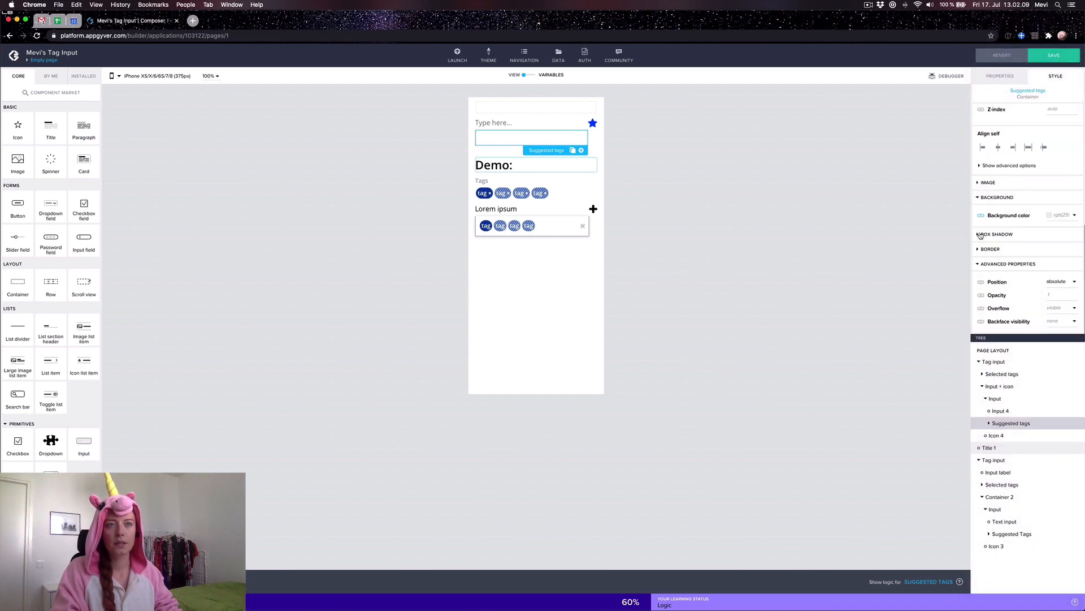
Step: Enable the box shadow with Offset Y 1 and blur radius 6
{"action": "left_click", "coordinate": [981, 234]}
{"action": "left_click", "coordinate": [1045, 253]}
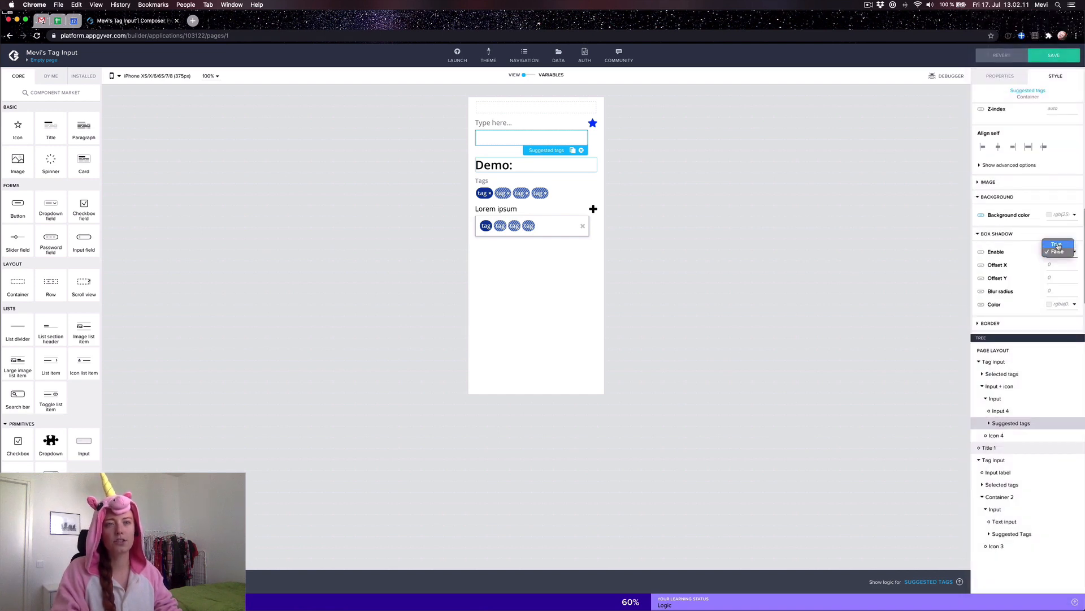
{"action": "left_click", "coordinate": [1055, 245]}
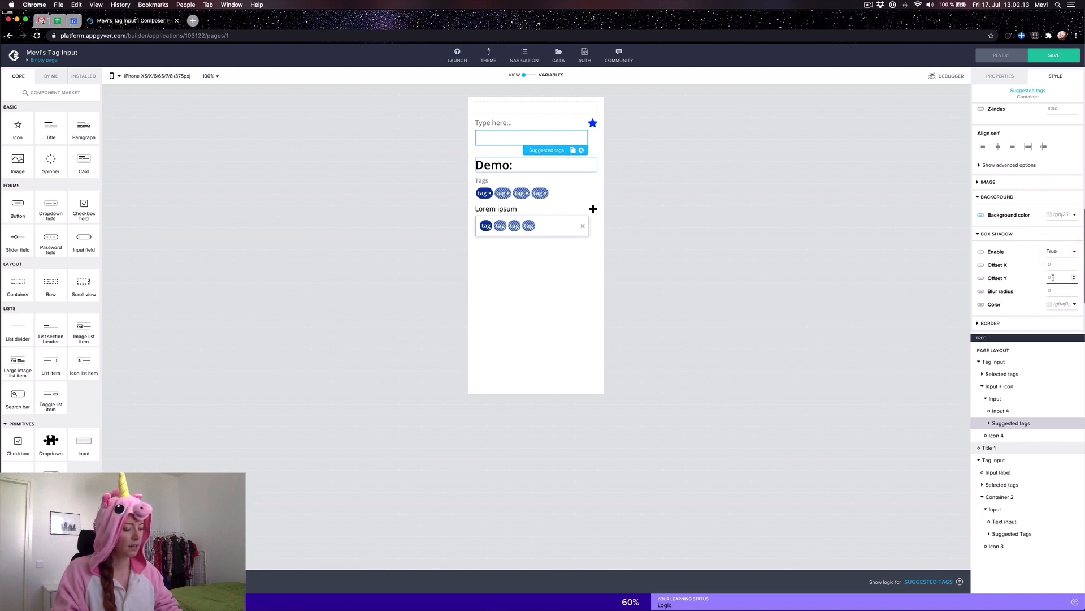
{"action": "type", "text": "1"}
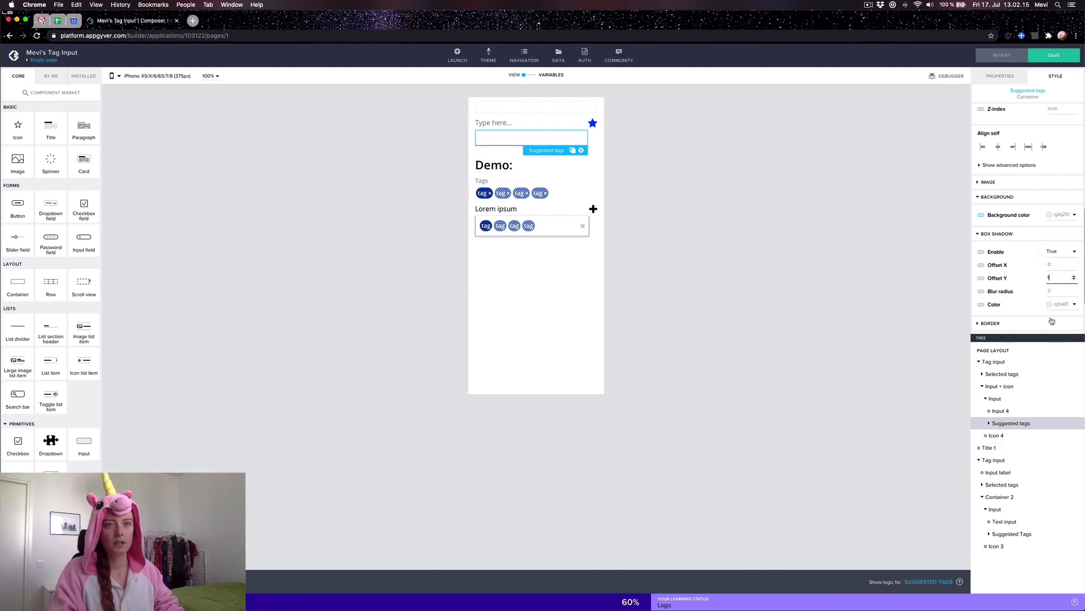
{"action": "type", "text": "6"}
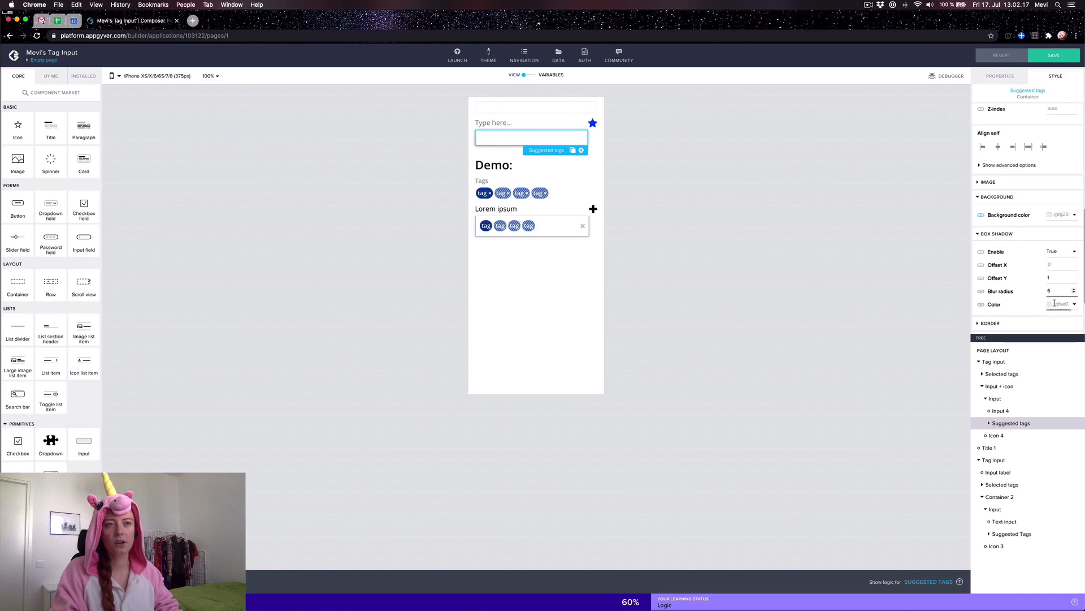
Step: Look over the shadow colour options, then save the app
{"action": "left_click", "coordinate": [982, 305]}
{"action": "scroll", "coordinate": [1009, 354], "scroll_direction": "down", "scroll_amount": 5}
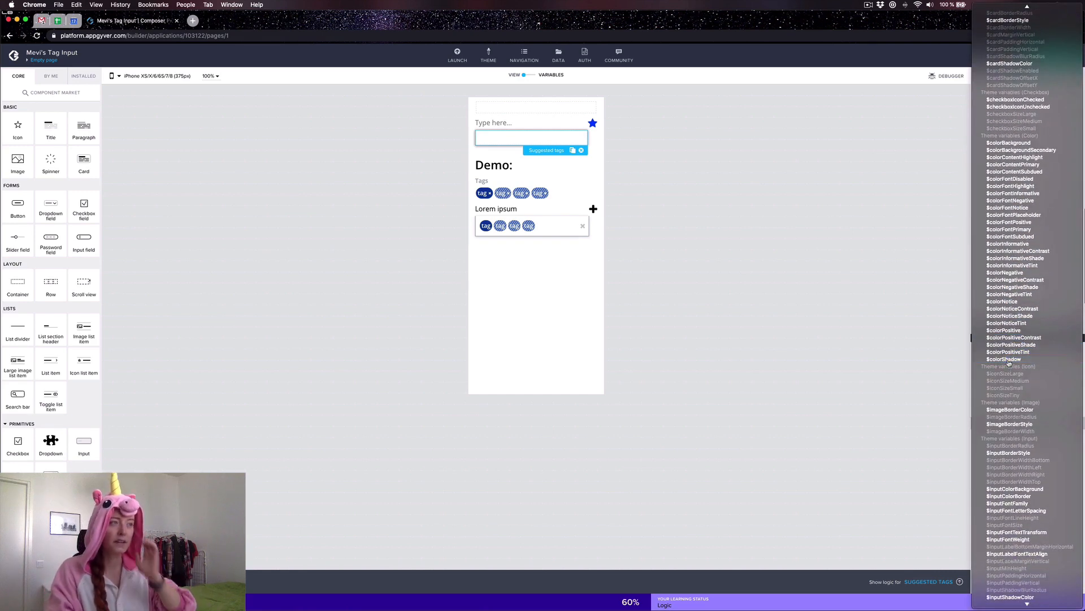
{"action": "left_click", "coordinate": [885, 234]}
{"action": "left_click", "coordinate": [1053, 57]}
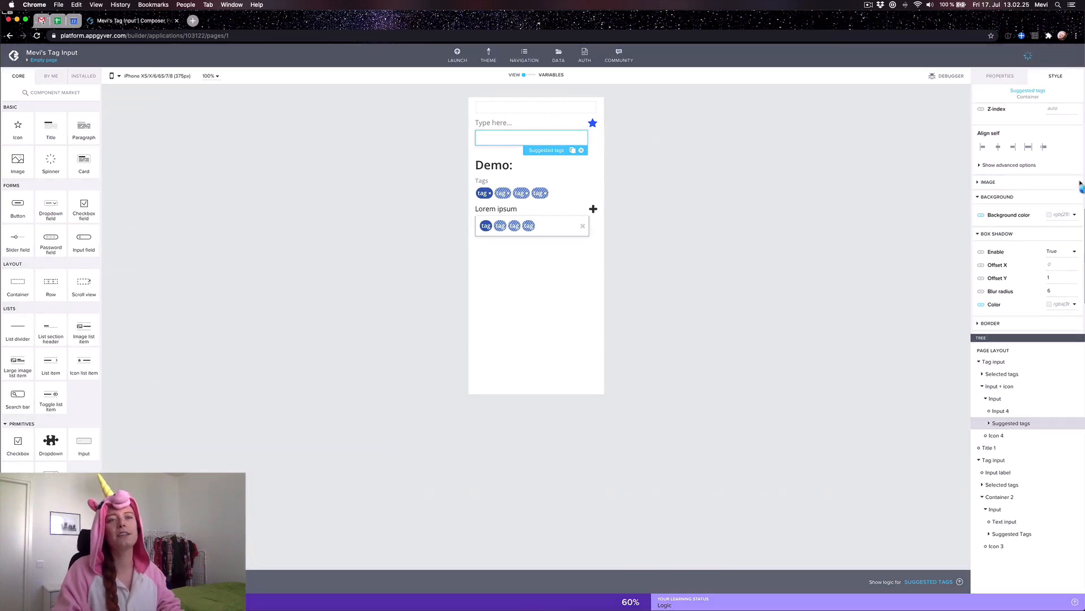
Step: Select the star icon beside the input and open its icon picker from Properties
{"action": "scroll", "coordinate": [1024, 288], "scroll_direction": "down", "scroll_amount": 3}
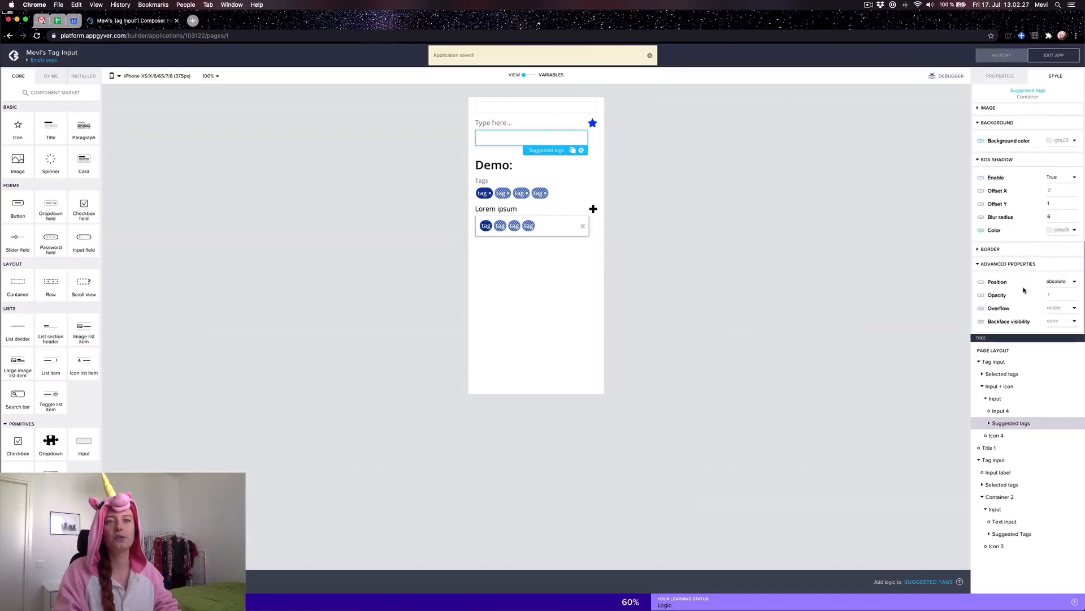
{"action": "scroll", "coordinate": [1024, 290], "scroll_direction": "up", "scroll_amount": 5}
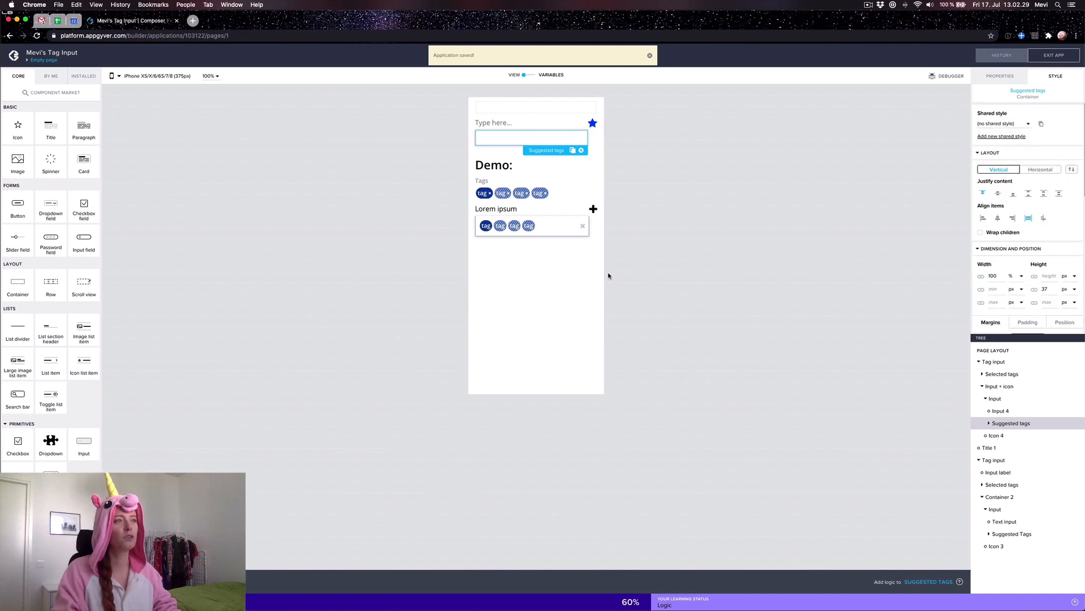
{"action": "left_click", "coordinate": [692, 274]}
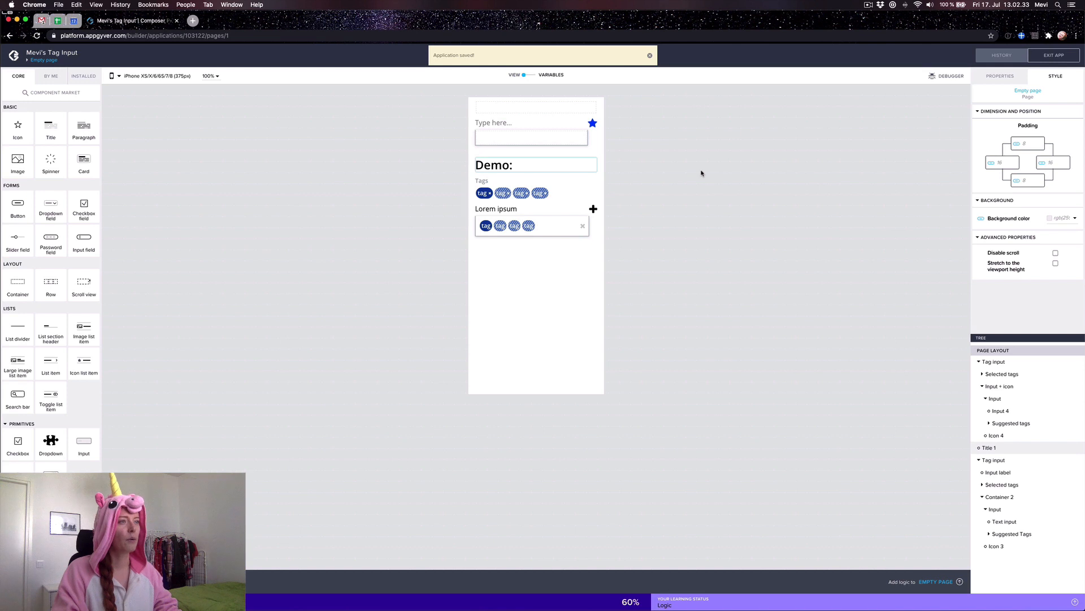
{"action": "left_click", "coordinate": [592, 123]}
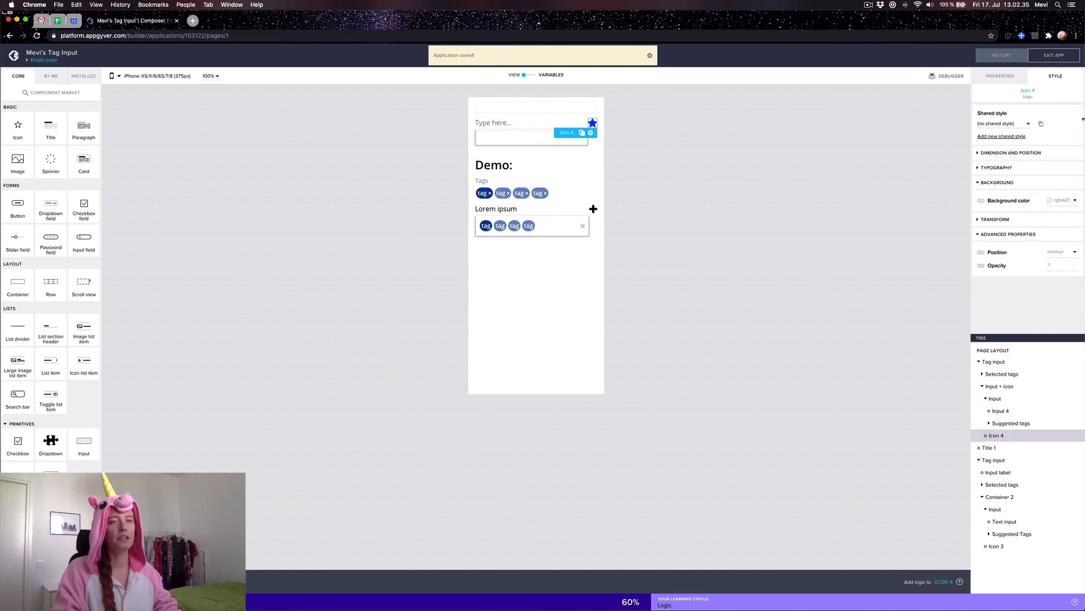
{"action": "left_click", "coordinate": [1000, 76]}
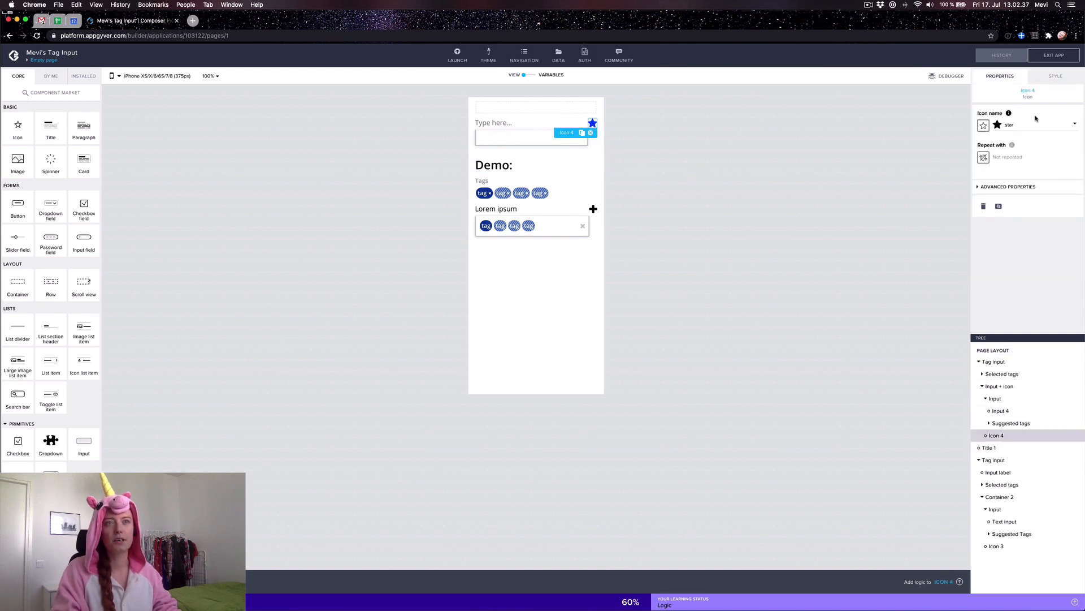
{"action": "left_click", "coordinate": [1022, 126]}
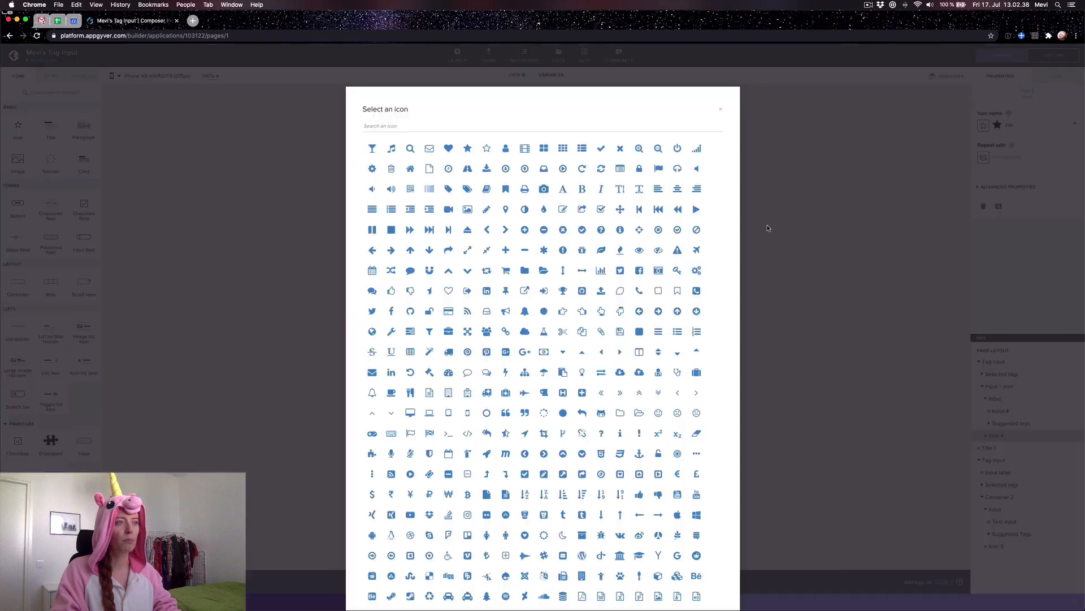
Step: Replace the star beside the Type here input with the plus icon and deselect it
{"action": "left_click", "coordinate": [506, 250]}
{"action": "left_click", "coordinate": [761, 188]}
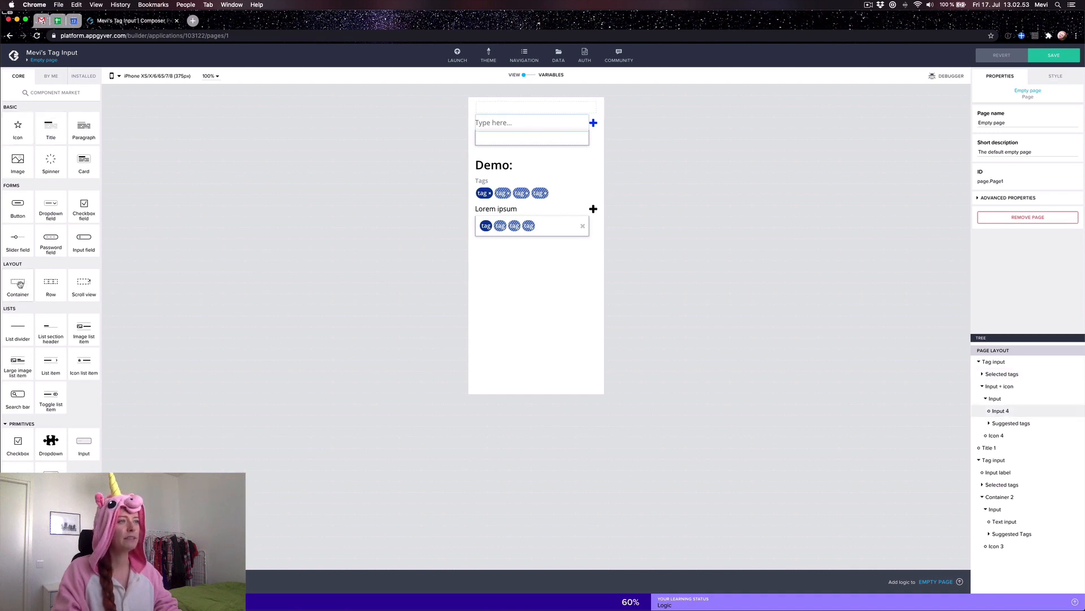
Step: Add a new container into Selected tags and set Selected tags' layout to Horizontal
{"action": "left_click_drag", "start_coordinate": [17, 282], "coordinate": [1000, 379]}
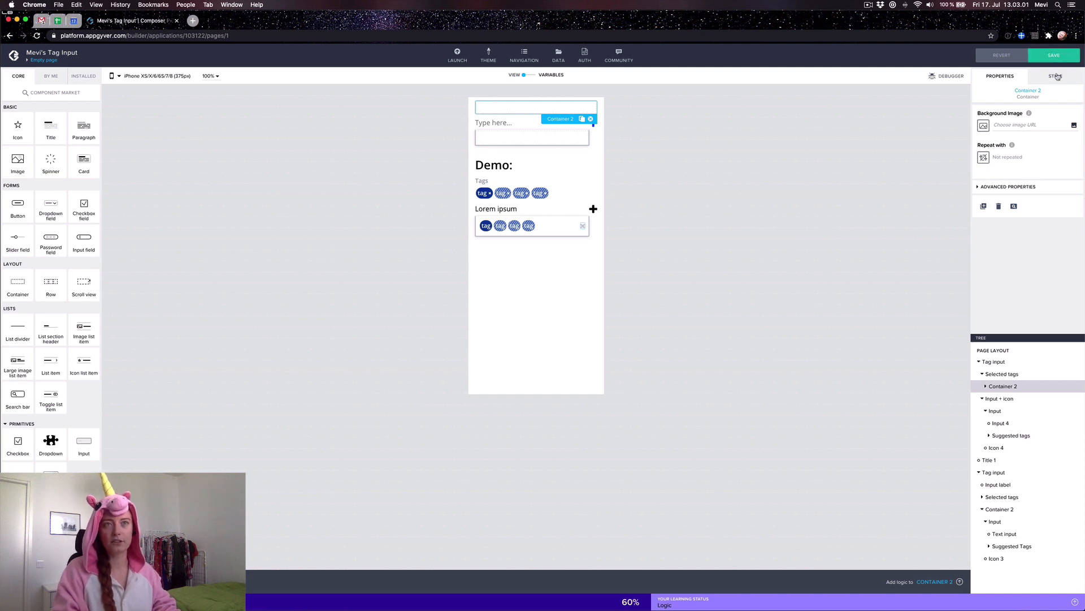
{"action": "left_click", "coordinate": [1002, 374]}
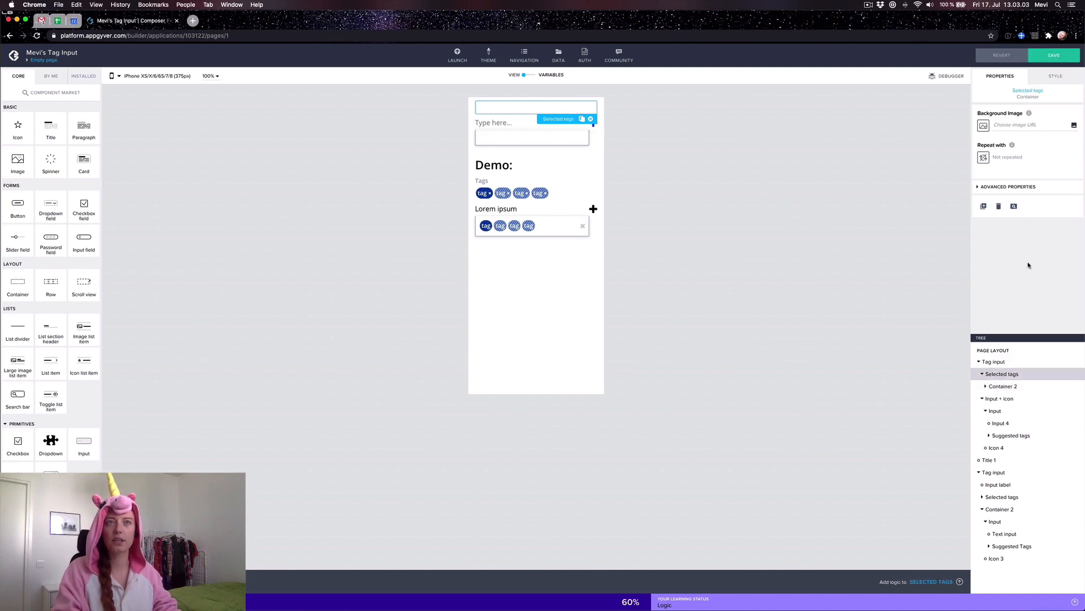
{"action": "left_click", "coordinate": [1051, 79]}
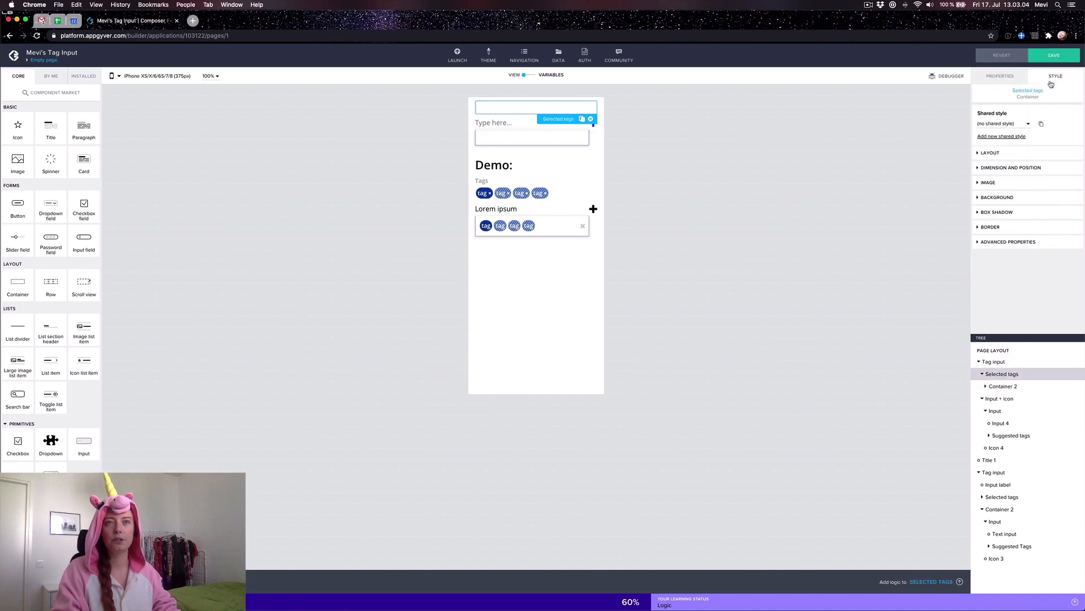
{"action": "left_click", "coordinate": [982, 154]}
{"action": "left_click", "coordinate": [1041, 170]}
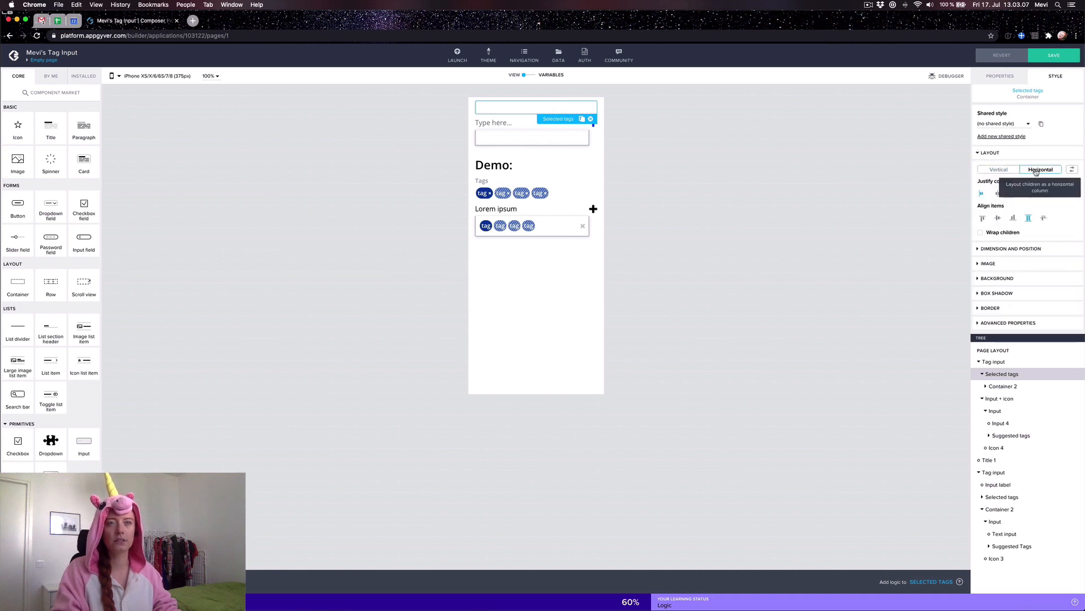
Step: Open the Repeat with binding for Container 2 from its advanced properties
{"action": "left_click", "coordinate": [1003, 386]}
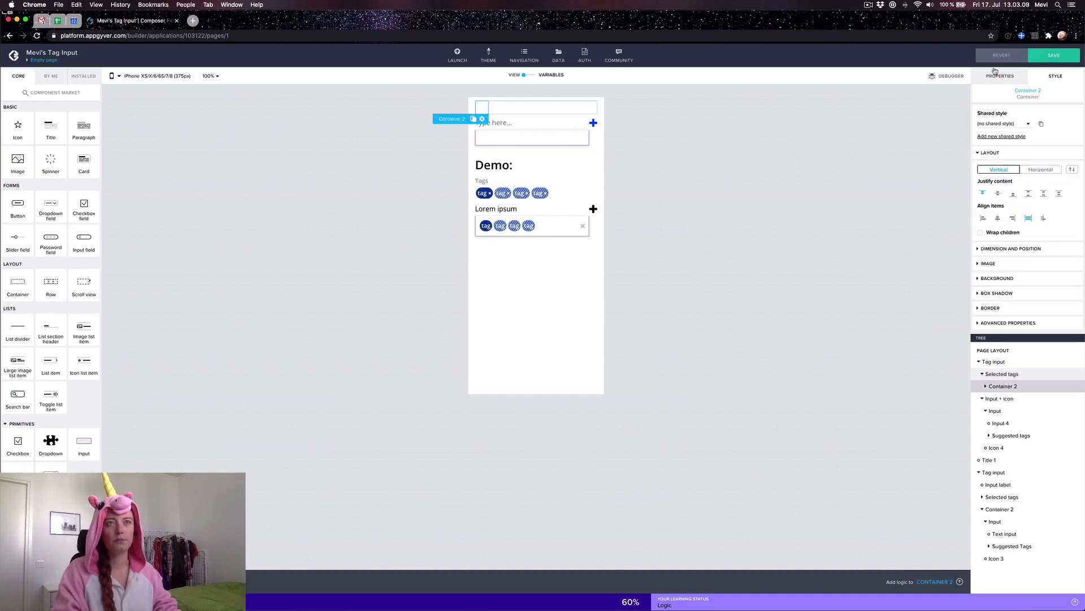
{"action": "left_click", "coordinate": [999, 79]}
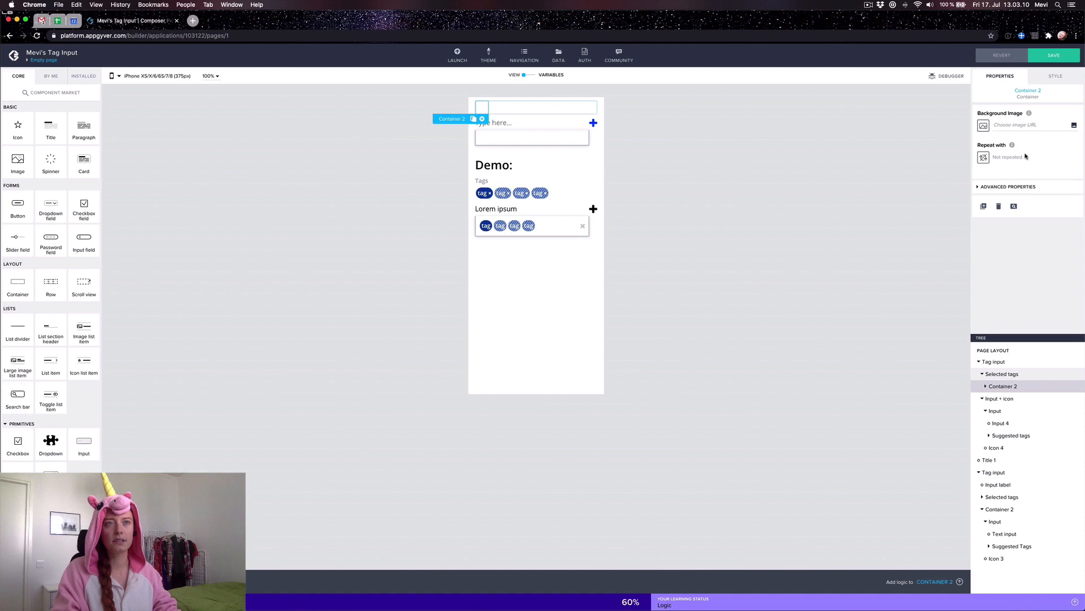
{"action": "left_click", "coordinate": [985, 187]}
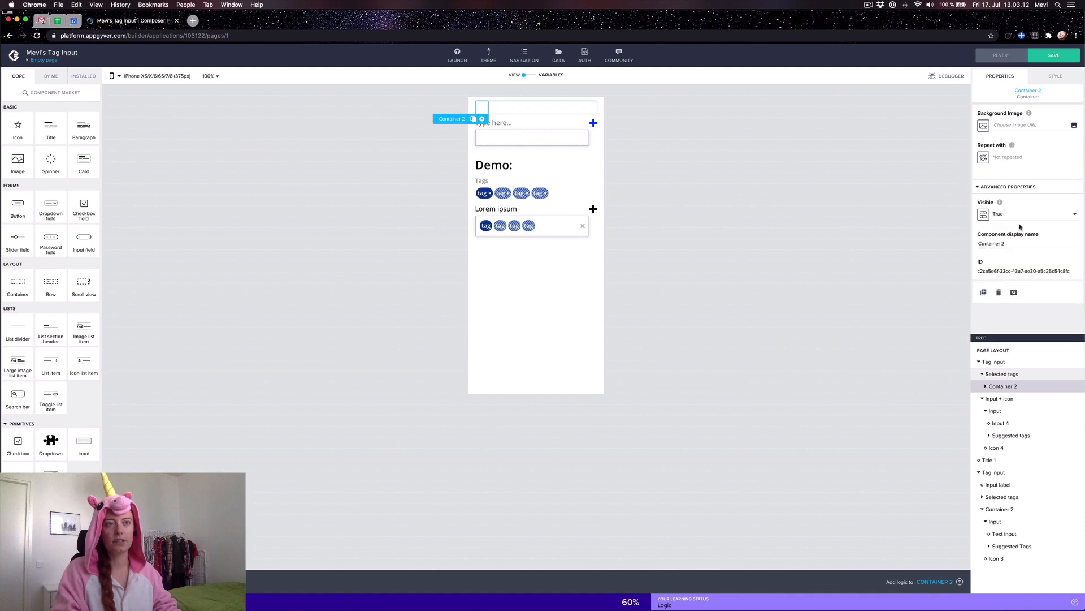
{"action": "left_click", "coordinate": [985, 158]}
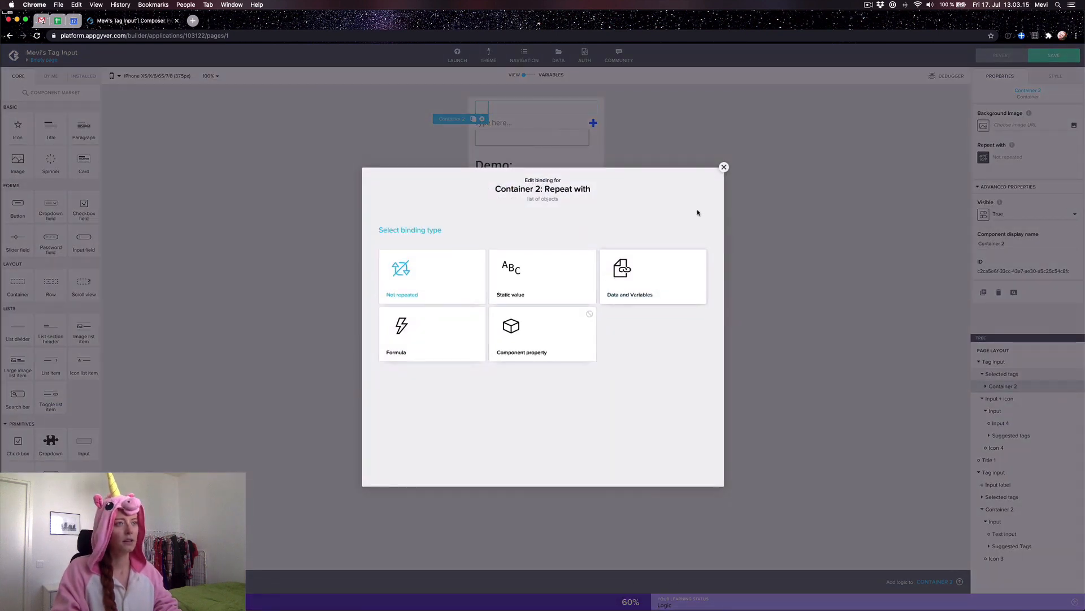
Step: Close the binding, switch to VARIABLES and inspect the Tags resource's id and name properties
{"action": "left_click", "coordinate": [723, 167]}
{"action": "left_click", "coordinate": [763, 199]}
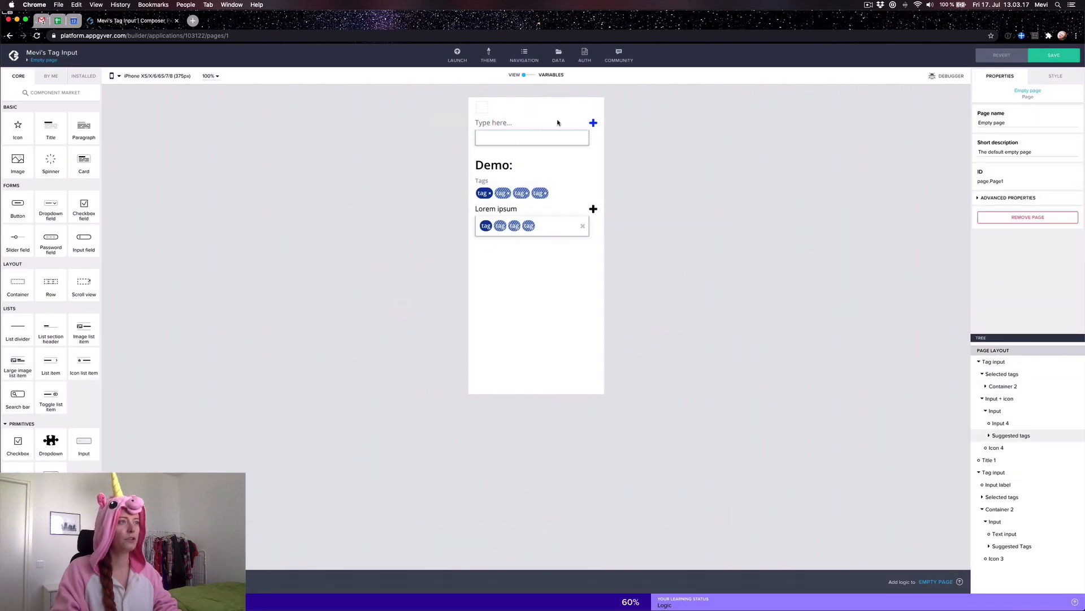
{"action": "left_click", "coordinate": [532, 77]}
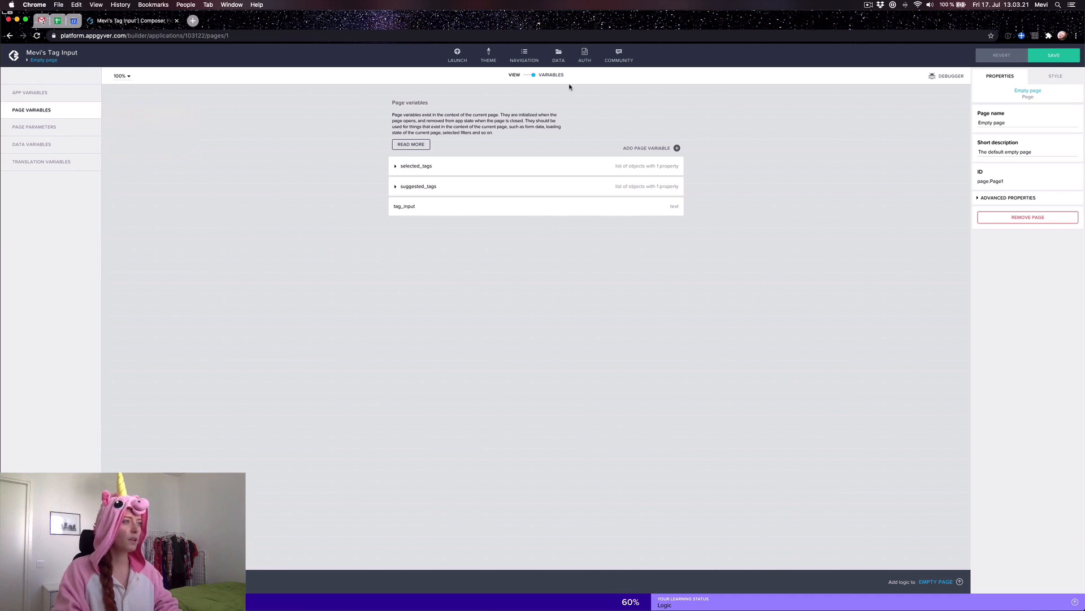
{"action": "left_click", "coordinate": [559, 54]}
{"action": "left_click", "coordinate": [71, 115]}
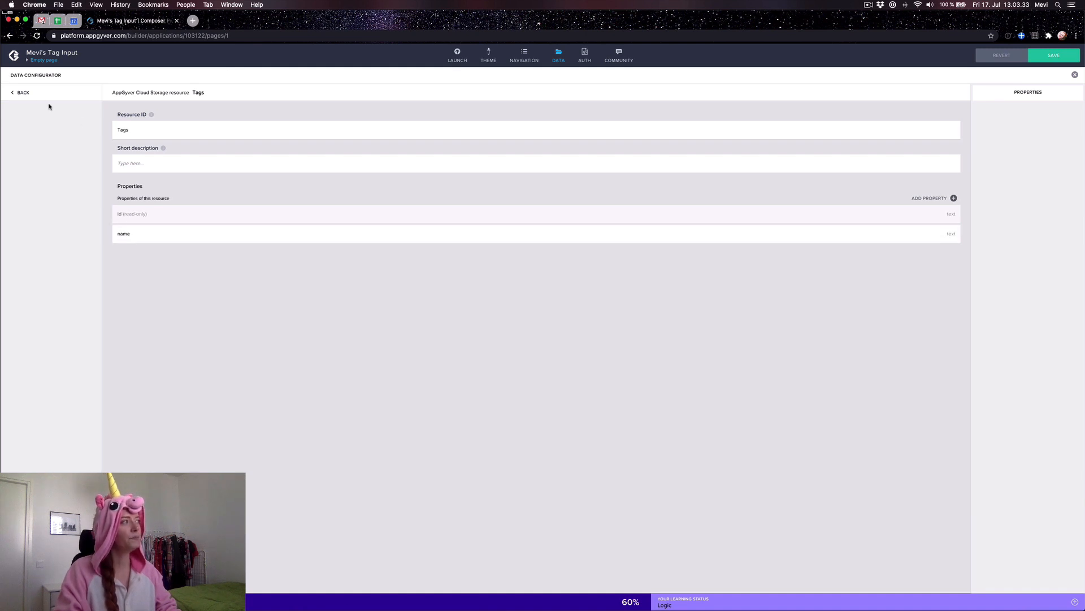
Step: Inspect the Materials resource, then close the Data Configurator to return to the page variables
{"action": "left_click", "coordinate": [23, 93]}
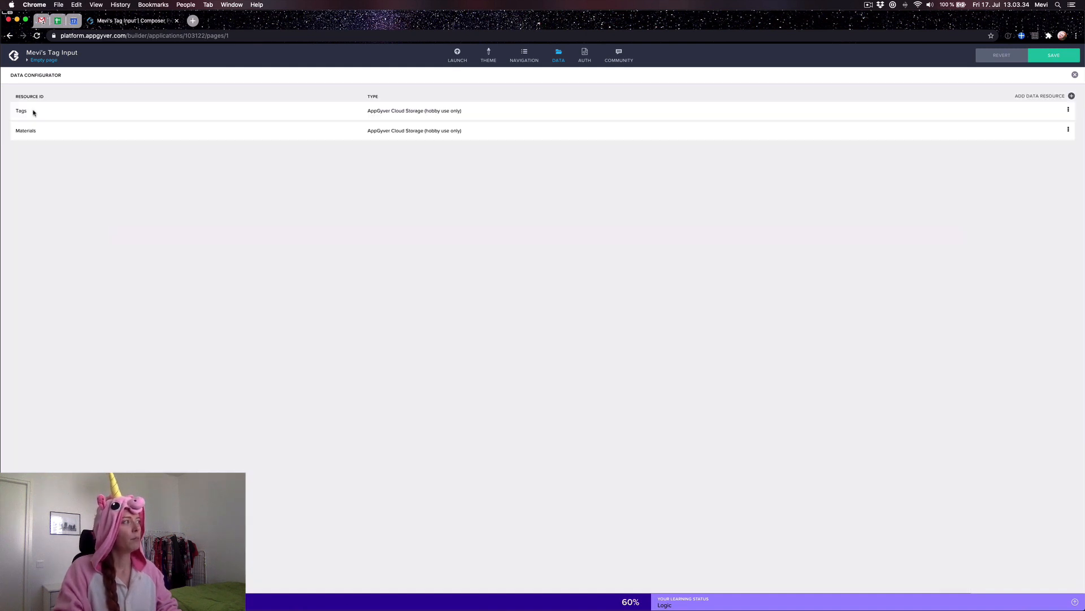
{"action": "left_click", "coordinate": [72, 139]}
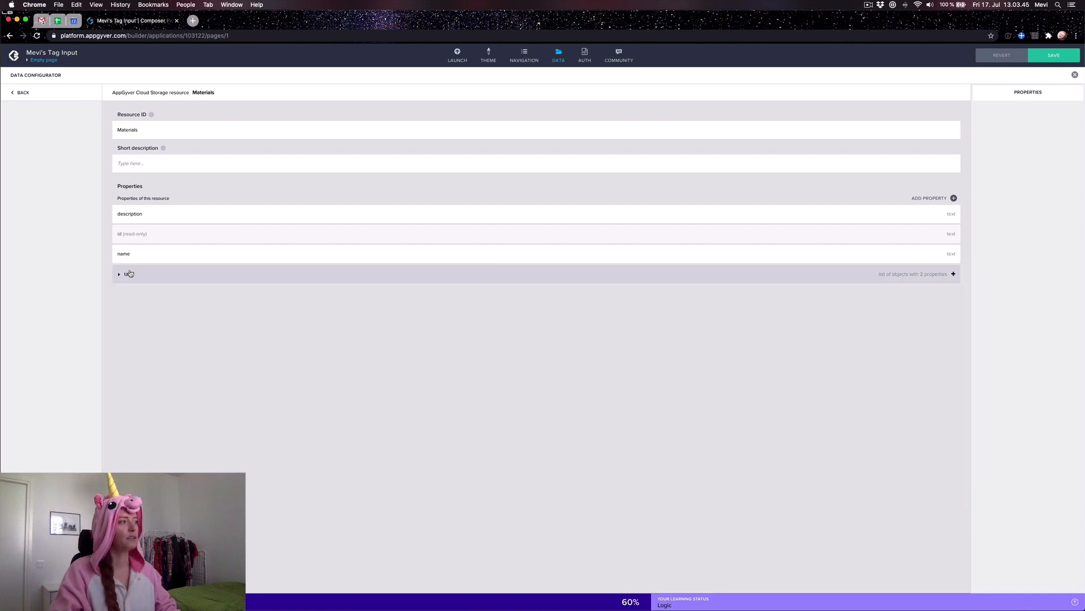
{"action": "left_click", "coordinate": [23, 93]}
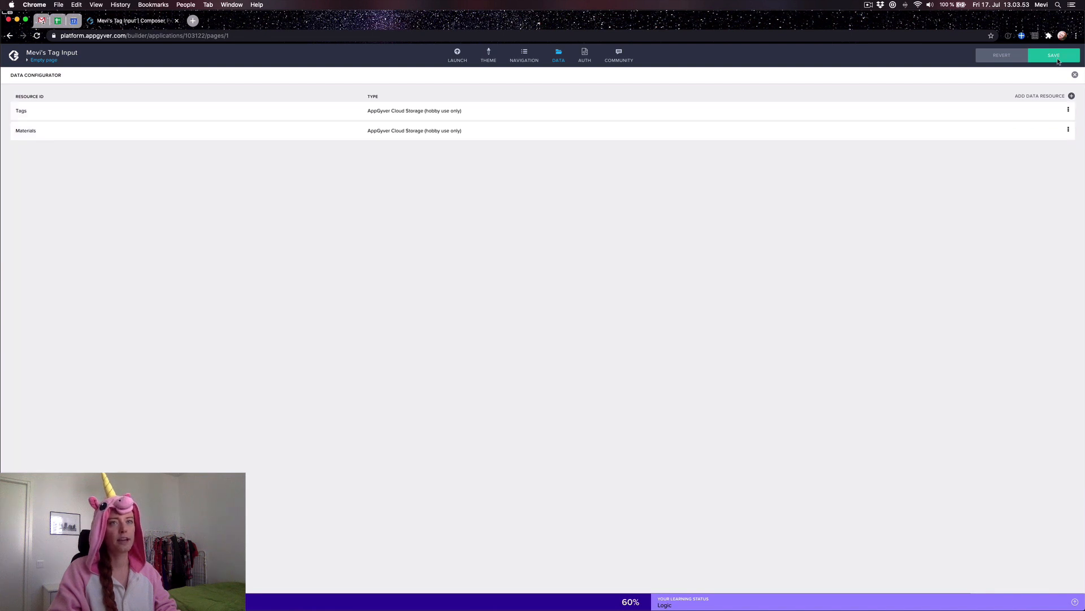
{"action": "left_click", "coordinate": [1075, 76]}
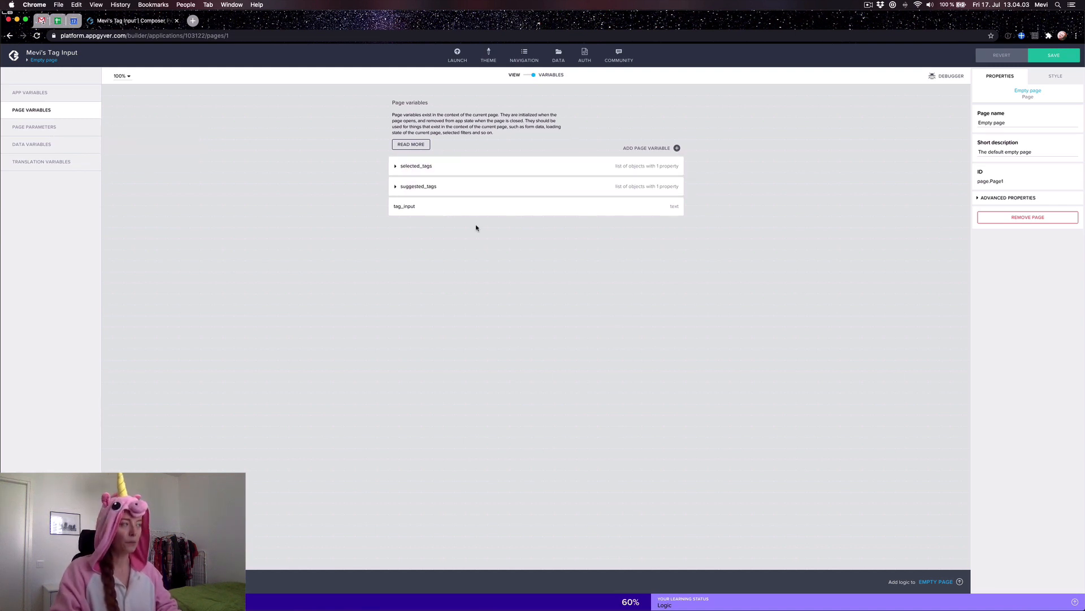
Step: Review selected_tags, suggested_tags, tag_input and the data variables, then return to the canvas view
{"action": "left_click", "coordinate": [396, 168]}
{"action": "left_click", "coordinate": [396, 207]}
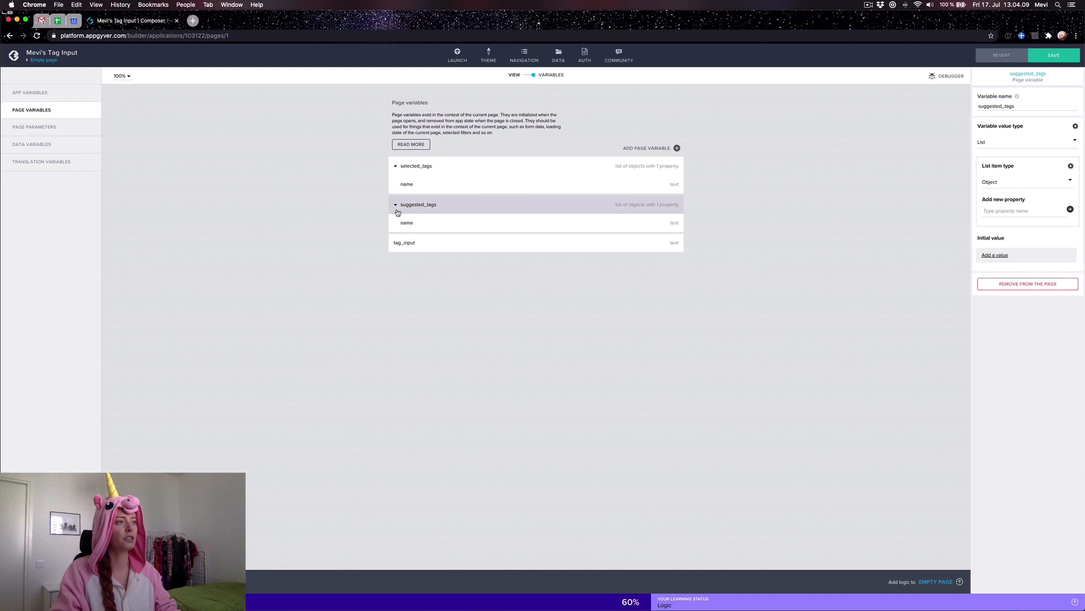
{"action": "left_click", "coordinate": [446, 239]}
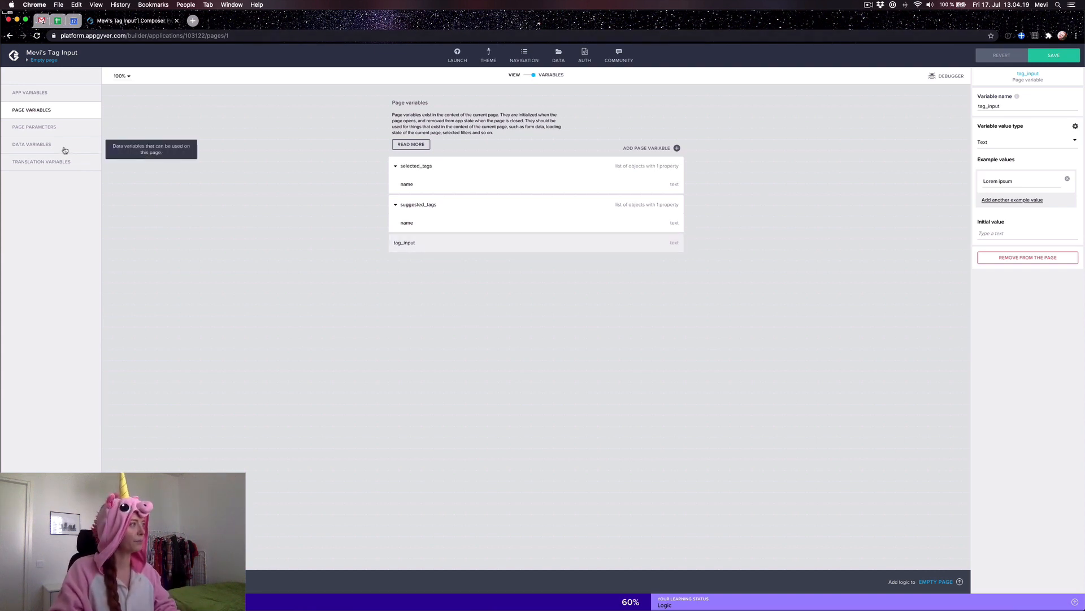
{"action": "left_click", "coordinate": [63, 146]}
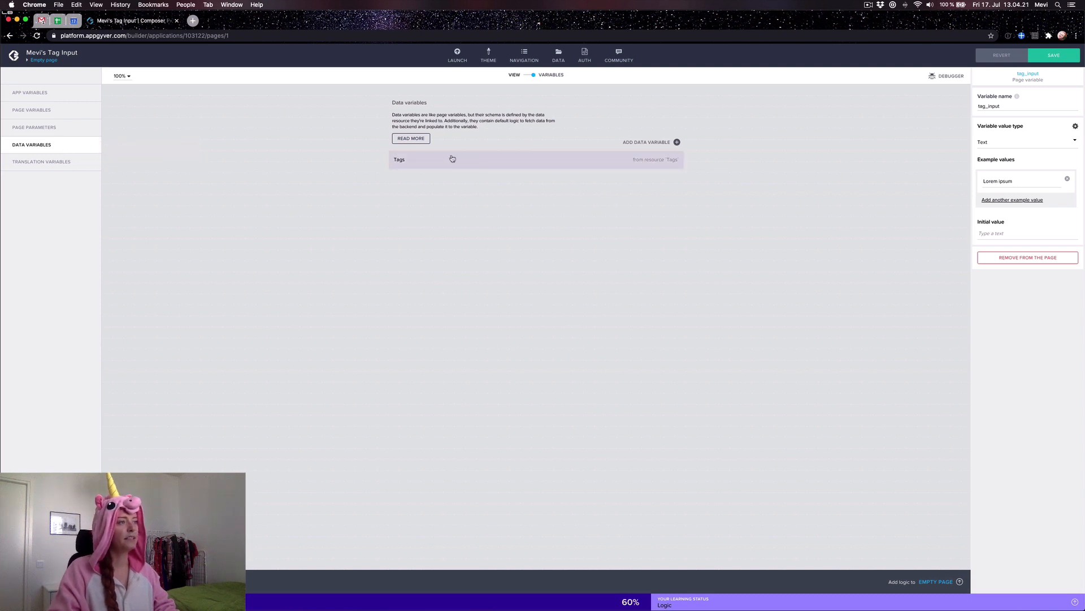
{"action": "left_click", "coordinate": [531, 75]}
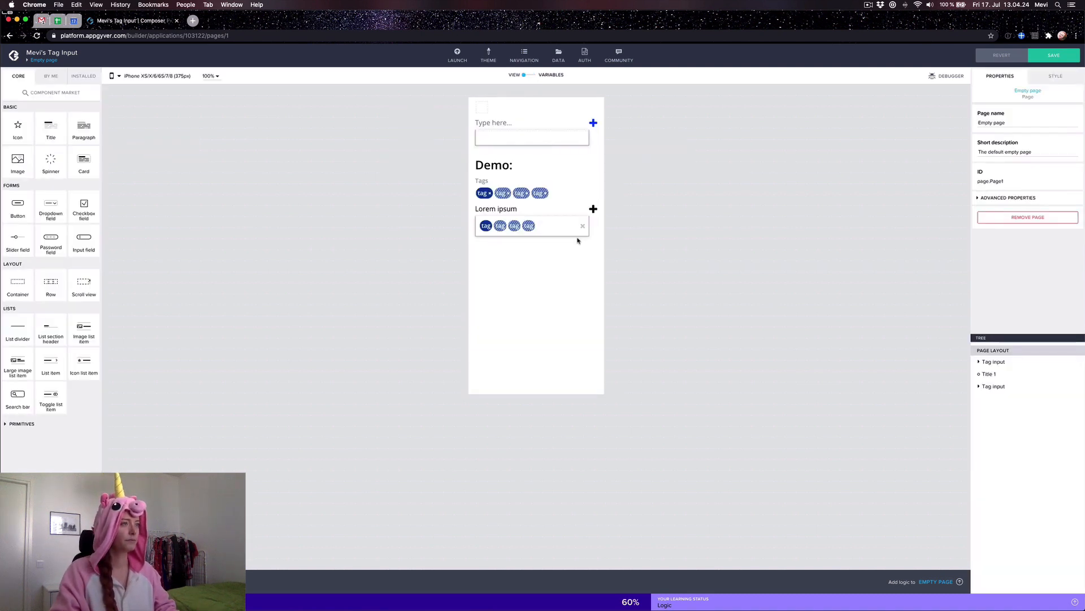
{"action": "left_click", "coordinate": [482, 109]}
Step: Bind Container 2's repeat to the selected_tags page variable and save the project
{"action": "left_click", "coordinate": [984, 159]}
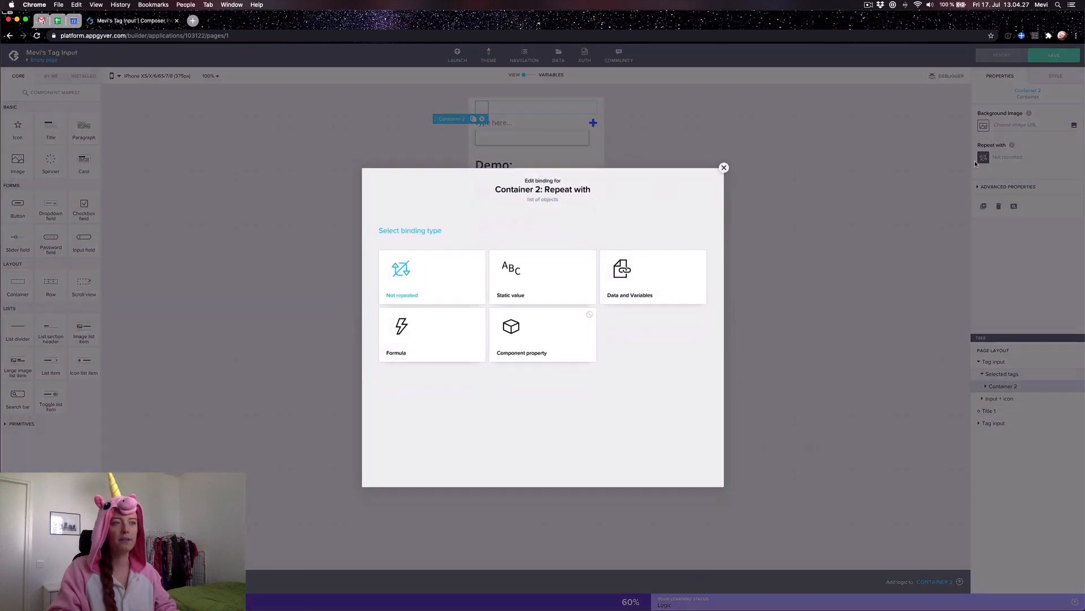
{"action": "left_click", "coordinate": [648, 284]}
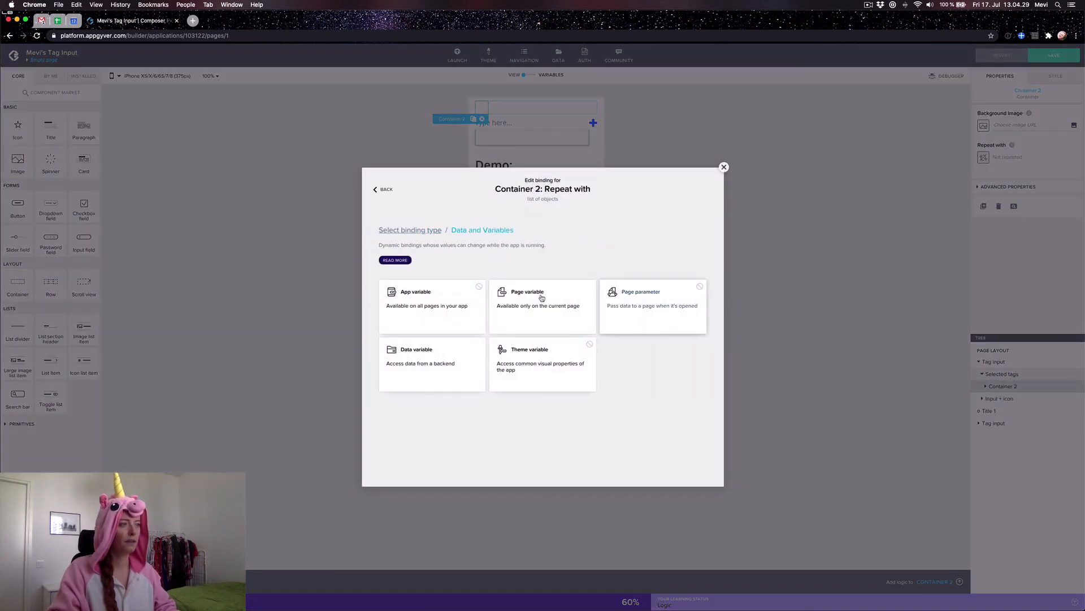
{"action": "left_click", "coordinate": [541, 323]}
{"action": "left_click", "coordinate": [436, 318]}
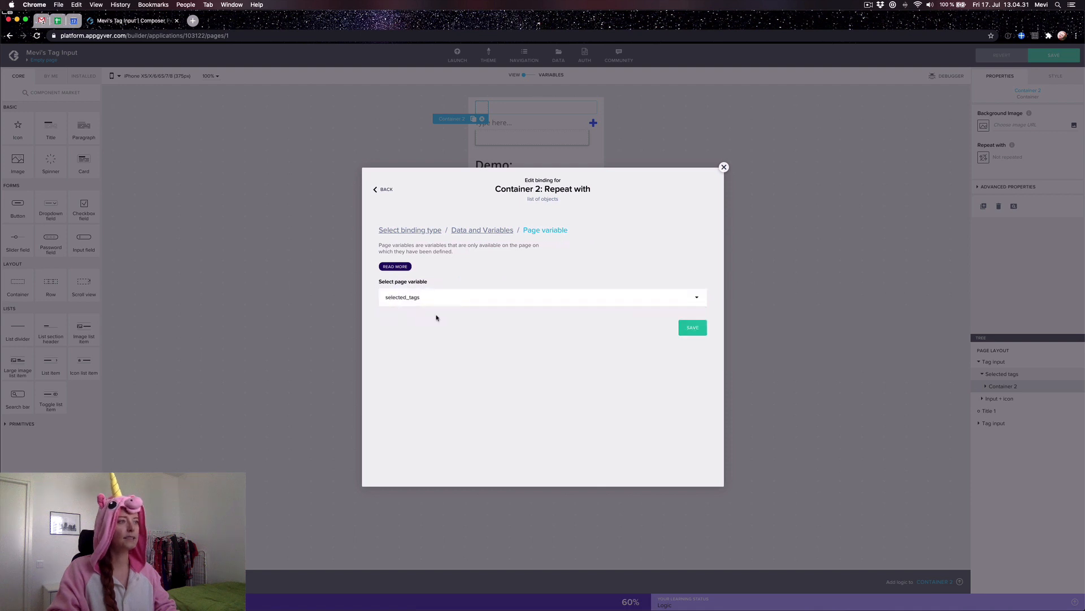
{"action": "left_click", "coordinate": [695, 329]}
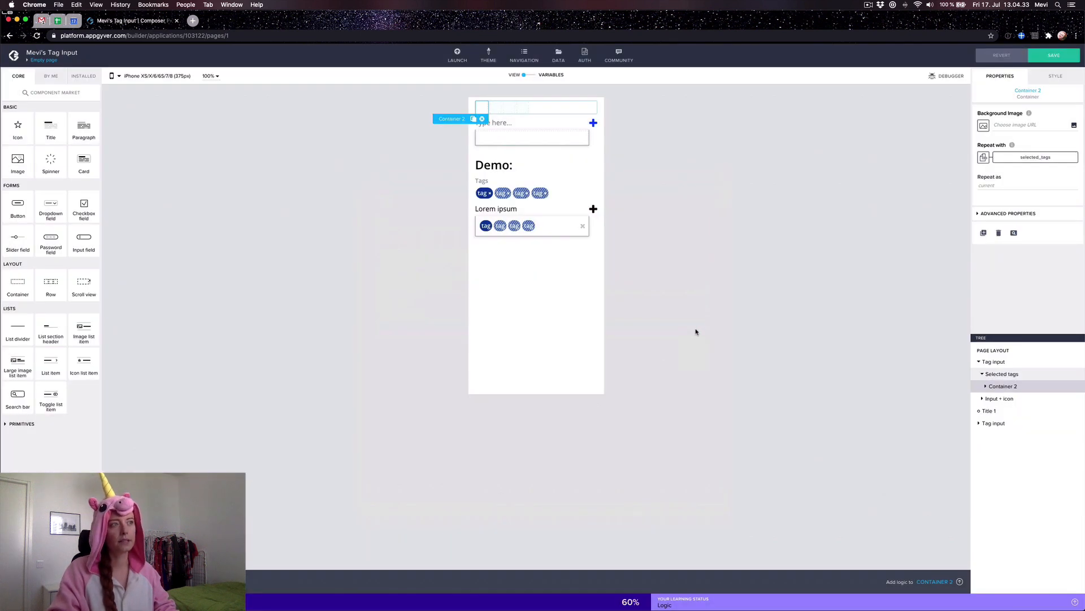
{"action": "left_click", "coordinate": [1053, 55]}
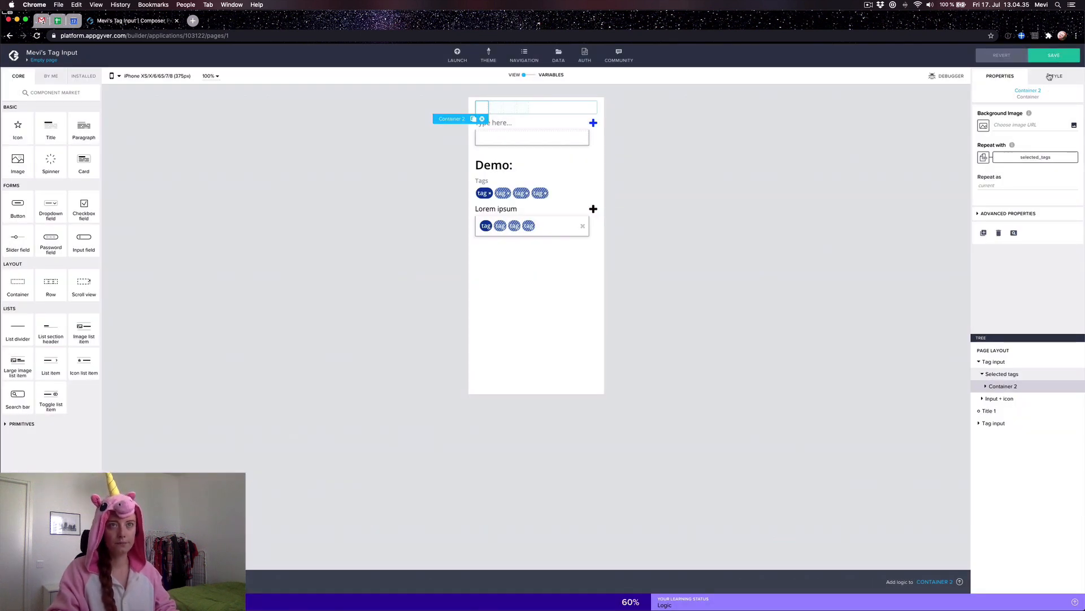
{"action": "left_click", "coordinate": [1050, 77]}
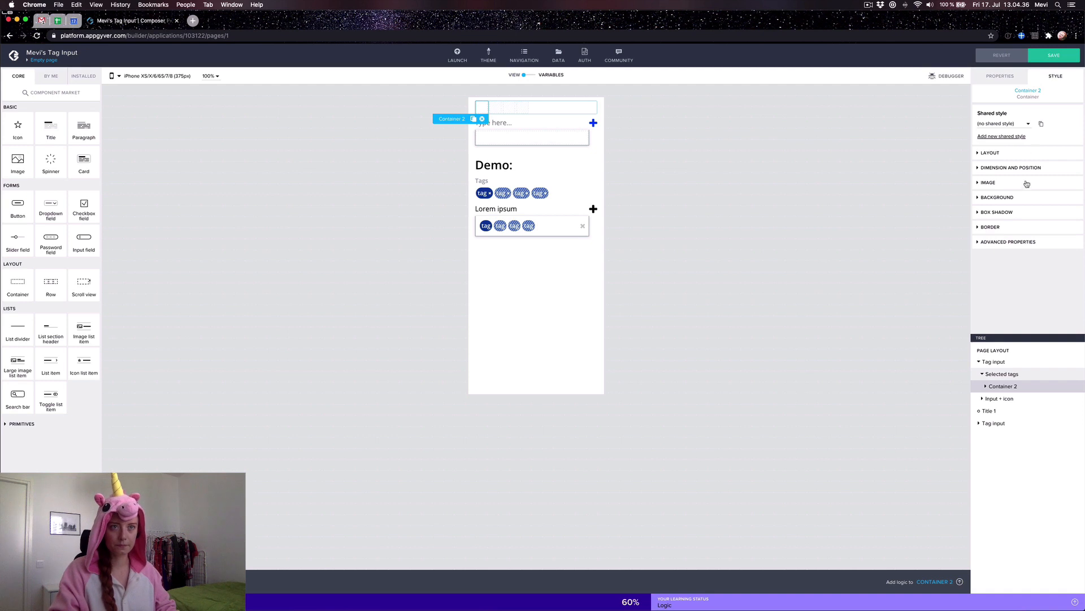
Step: Bind Container 2's background colour to a blue theme colour
{"action": "left_click", "coordinate": [994, 198]}
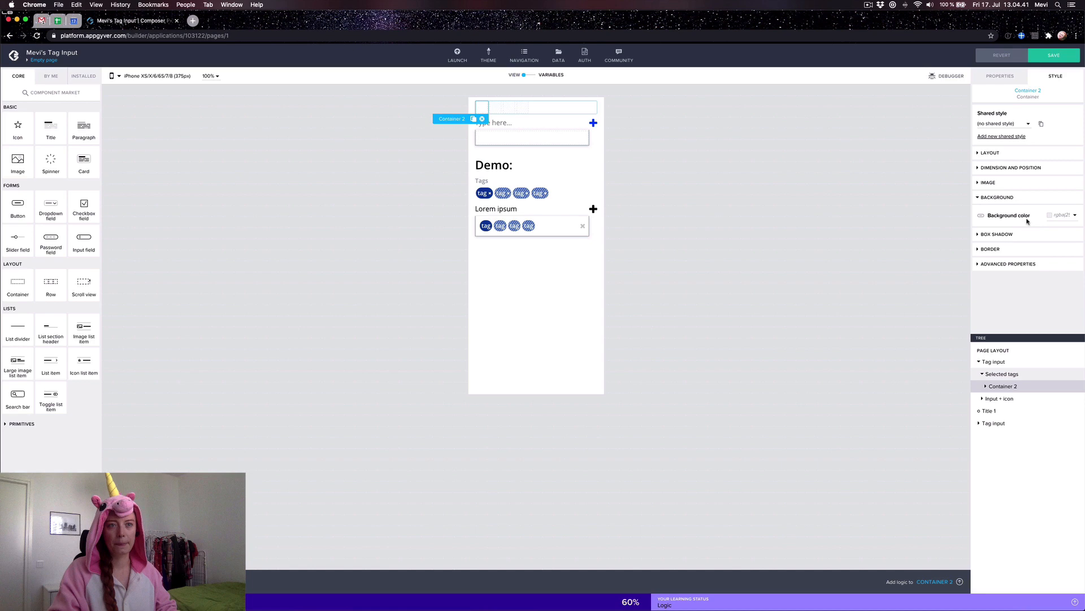
{"action": "left_click", "coordinate": [982, 216]}
{"action": "scroll", "coordinate": [996, 386], "scroll_direction": "down", "scroll_amount": 5}
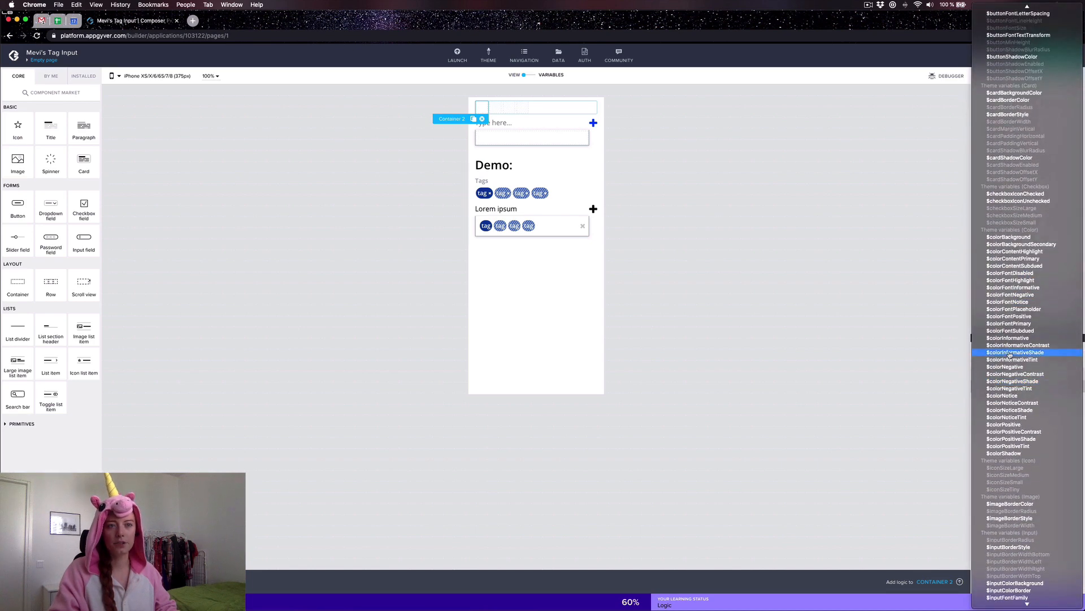
{"action": "left_click", "coordinate": [998, 338]}
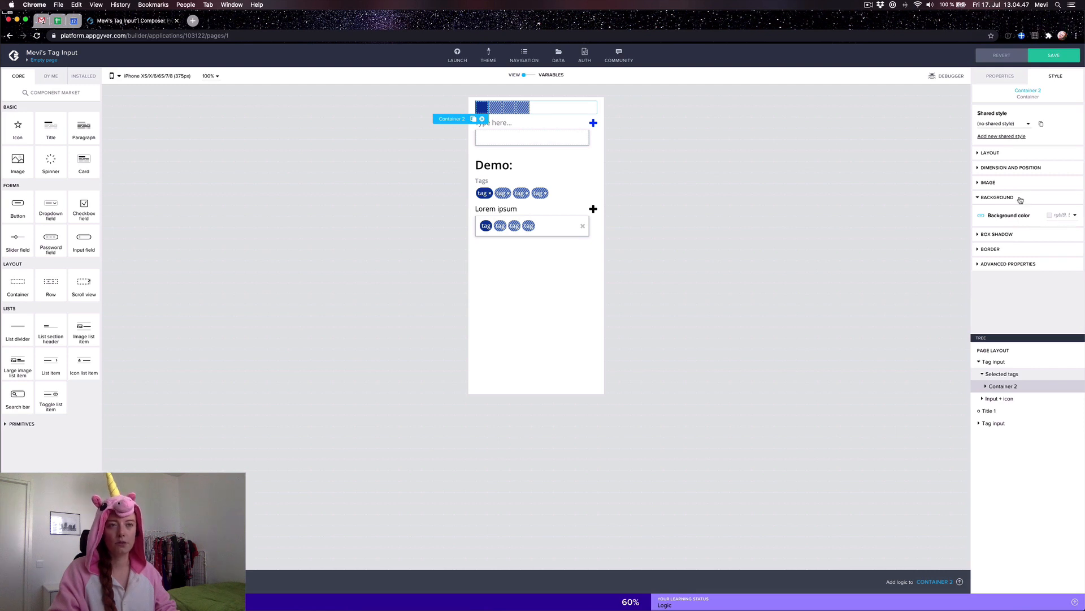
Step: Give Container 2 margins of 2 and horizontal padding of 4
{"action": "left_click", "coordinate": [987, 157]}
{"action": "left_click", "coordinate": [984, 249]}
{"action": "scroll", "coordinate": [992, 272], "scroll_direction": "down", "scroll_amount": 2}
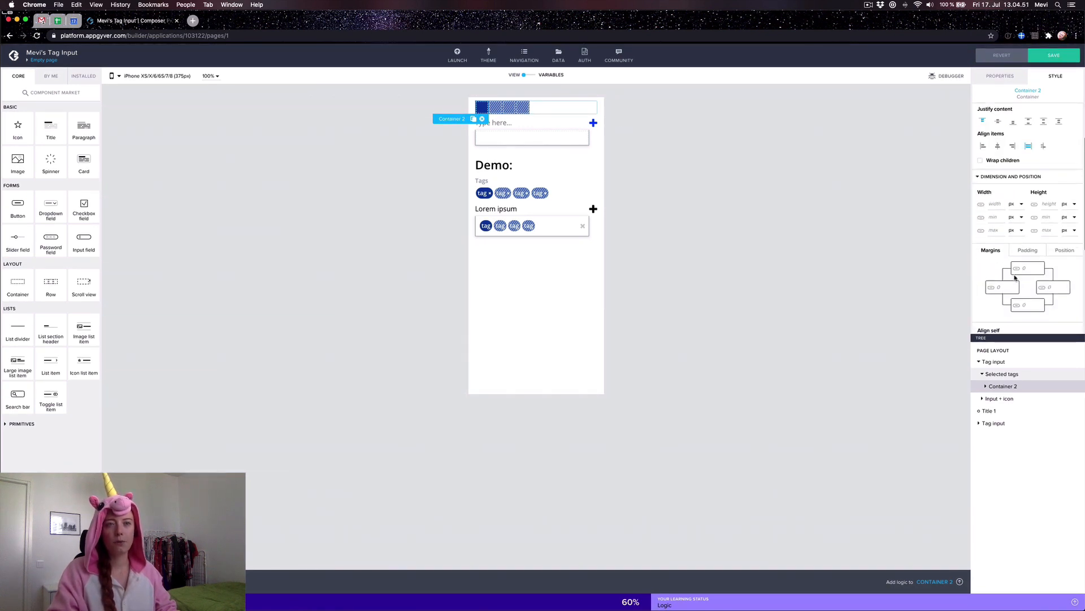
{"action": "left_click", "coordinate": [979, 423]}
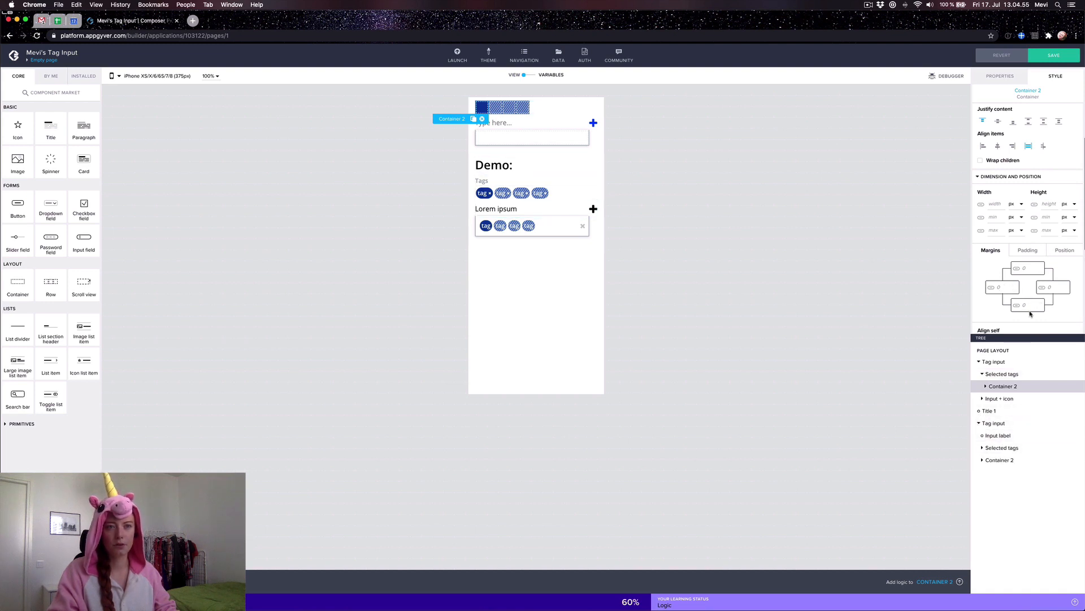
{"action": "type", "text": "2"}
{"action": "left_click", "coordinate": [1050, 287]}
{"action": "type", "text": "2"}
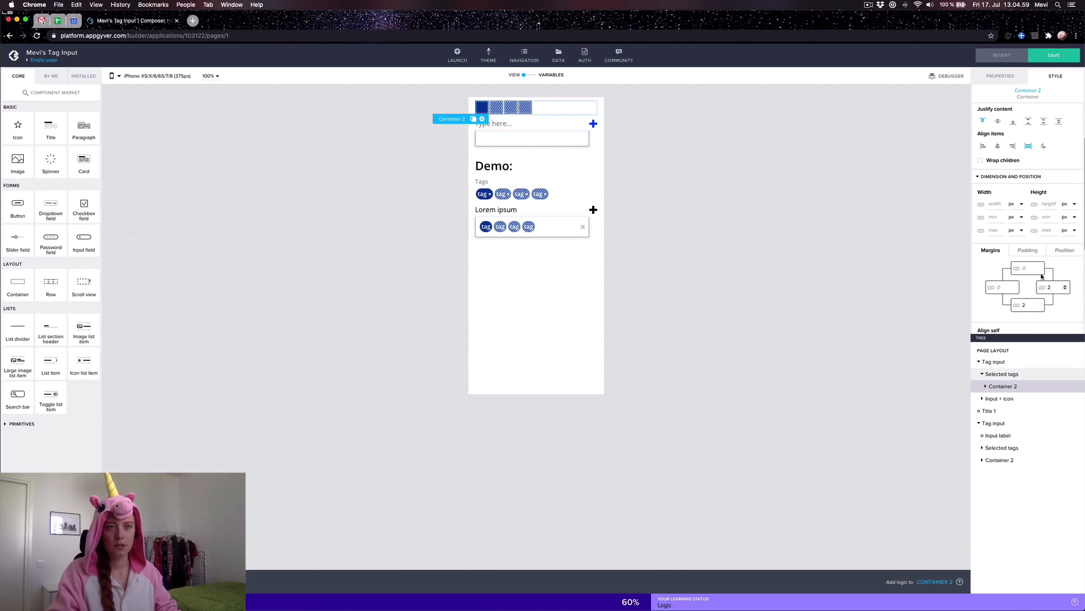
{"action": "left_click", "coordinate": [1031, 252]}
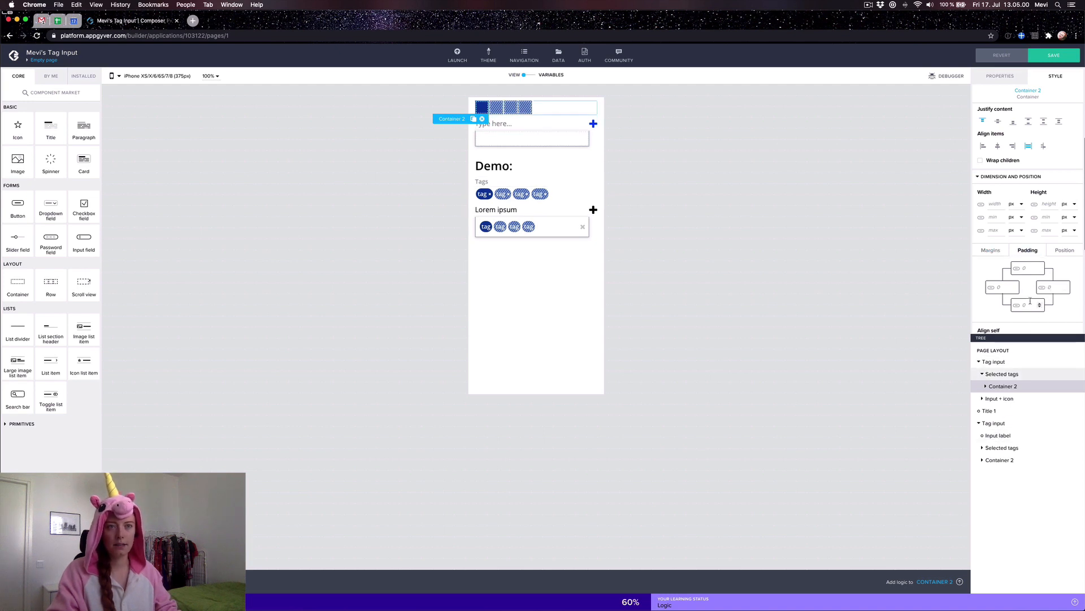
{"action": "left_click", "coordinate": [1060, 287]}
{"action": "type", "text": "4"}
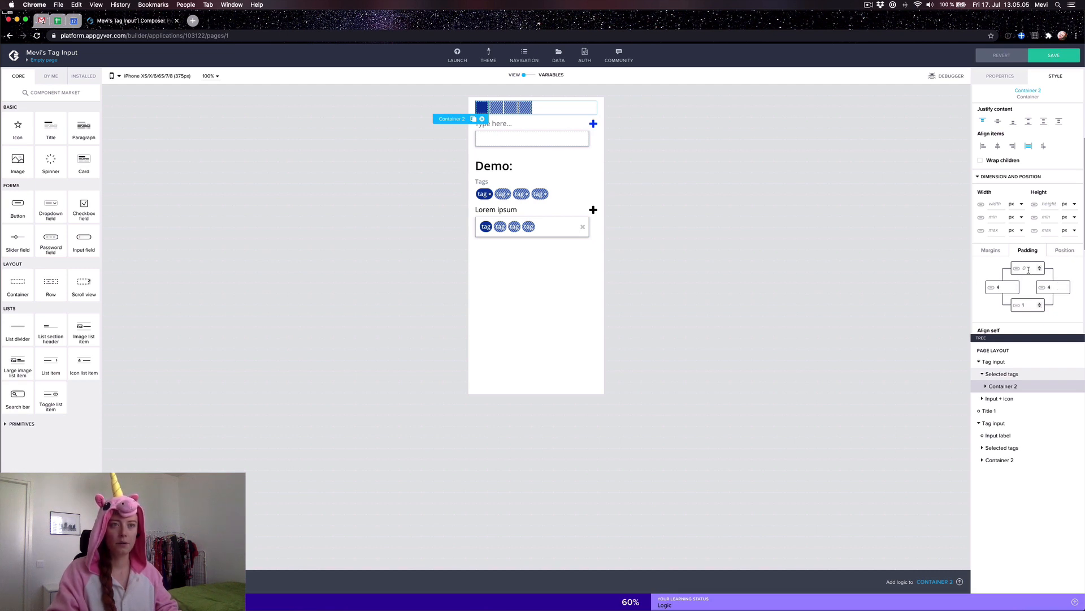
Step: Set Container 2's border radius to 90
{"action": "scroll", "coordinate": [1018, 285], "scroll_direction": "down", "scroll_amount": 6}
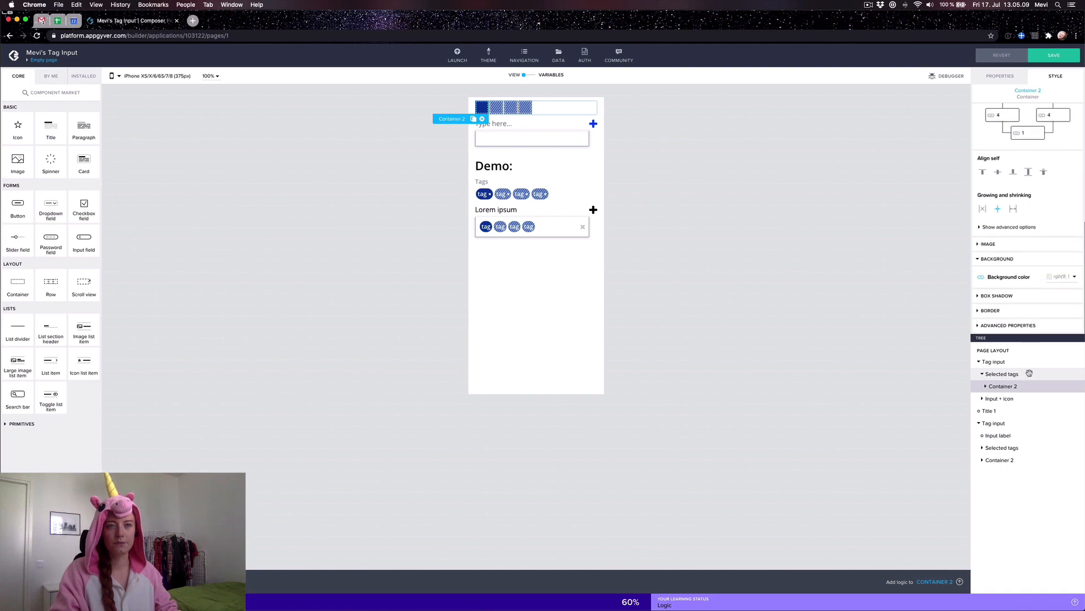
{"action": "left_click", "coordinate": [986, 311]}
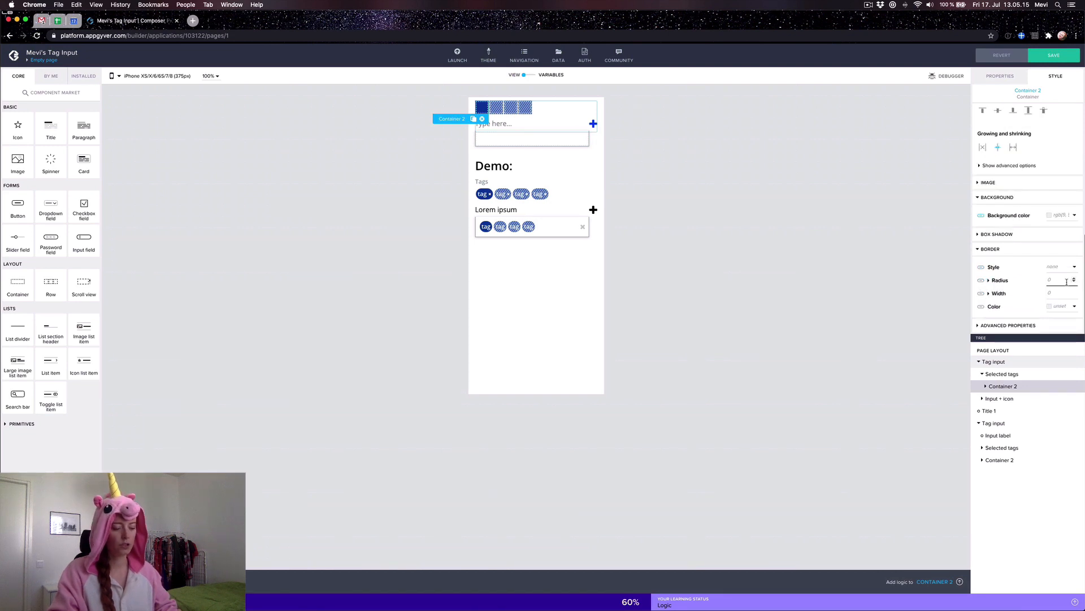
{"action": "type", "text": "90"}
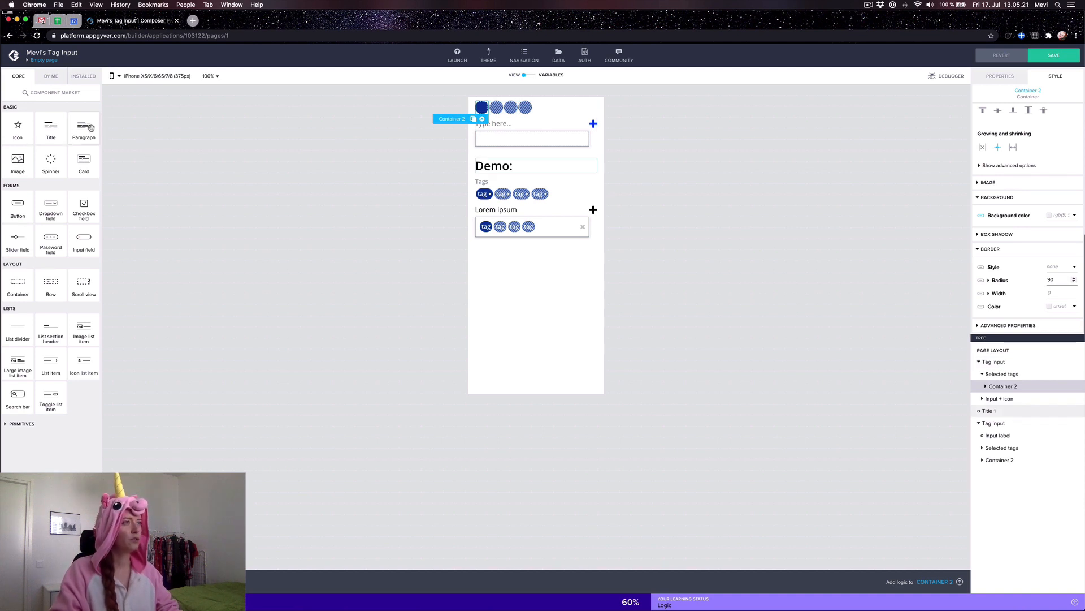
Step: Change Container 2's display name to 'Tag'
{"action": "left_click", "coordinate": [1002, 76]}
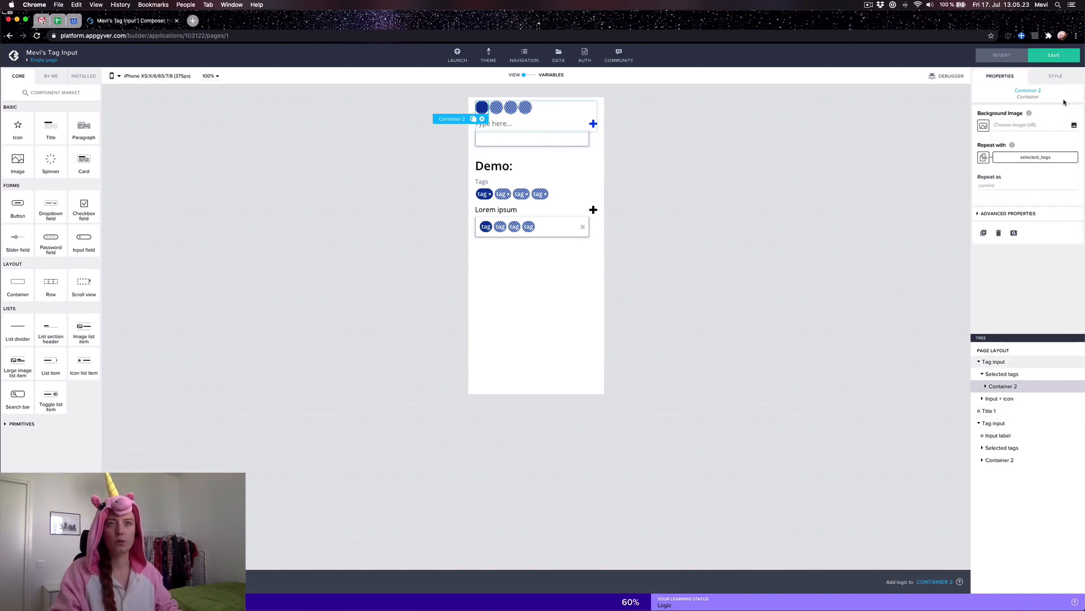
{"action": "left_click", "coordinate": [998, 214]}
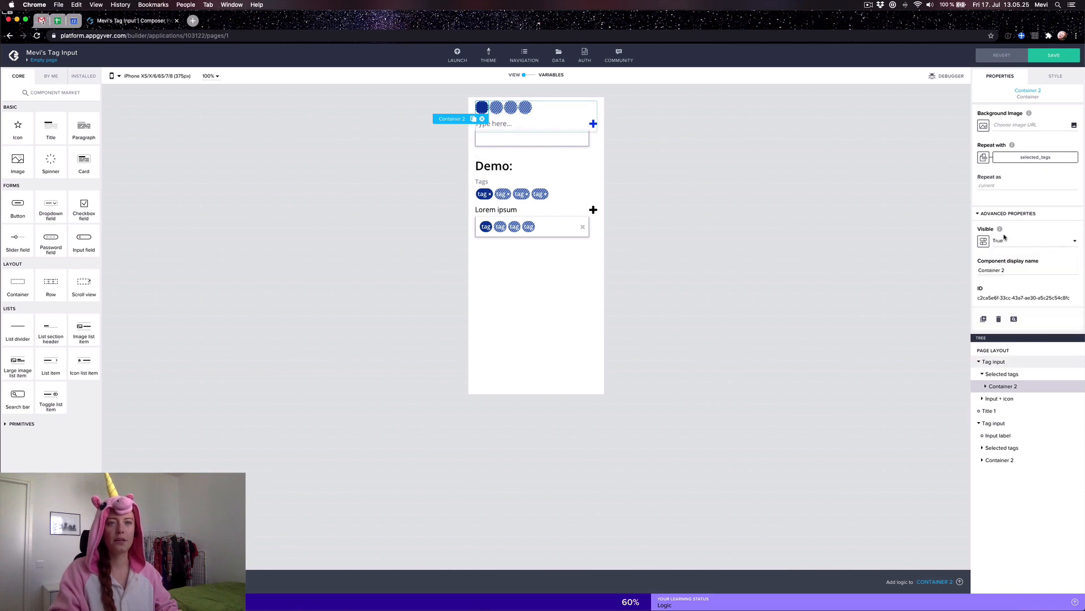
{"action": "left_click", "coordinate": [1012, 269]}
{"action": "key", "text": "super+a"}
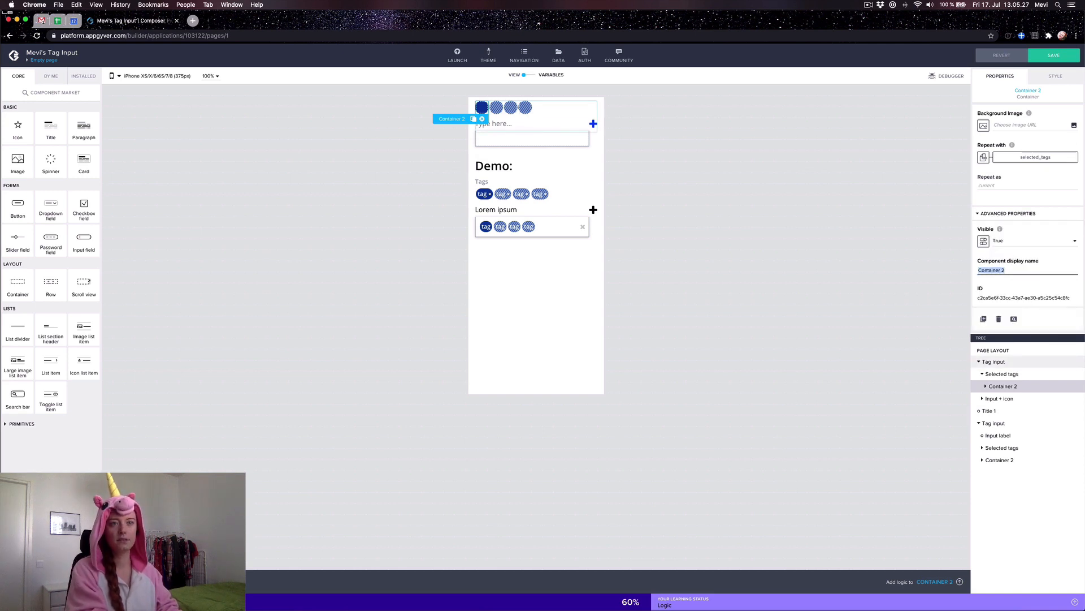
{"action": "type", "text": "Tag"}
{"action": "left_click", "coordinate": [1055, 75]}
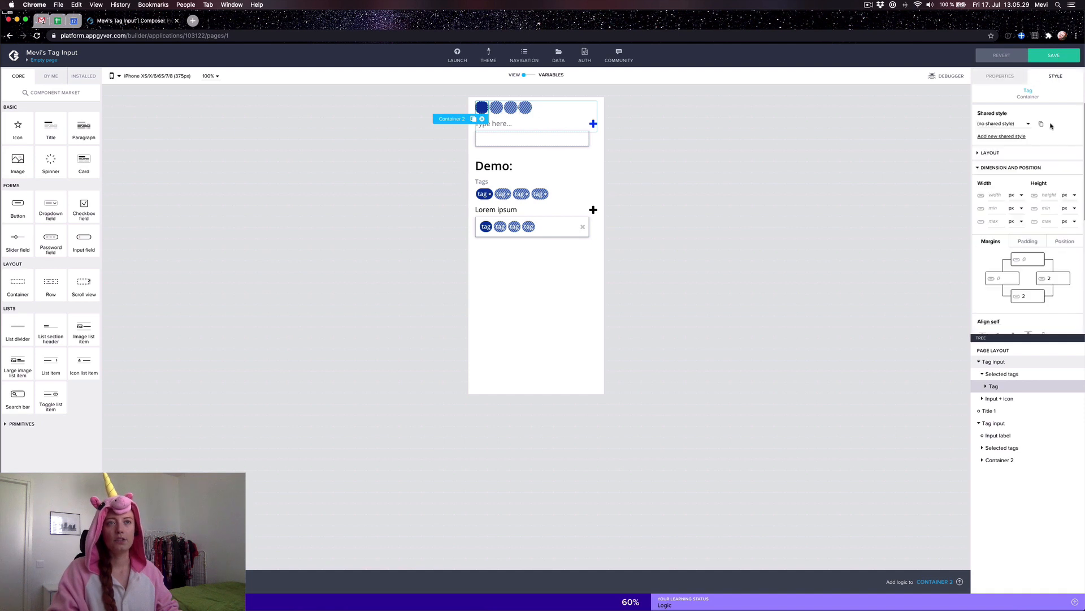
Step: Add a Paragraph and an Icon inside the Tag container and select Paragraph 3
{"action": "left_click", "coordinate": [990, 153]}
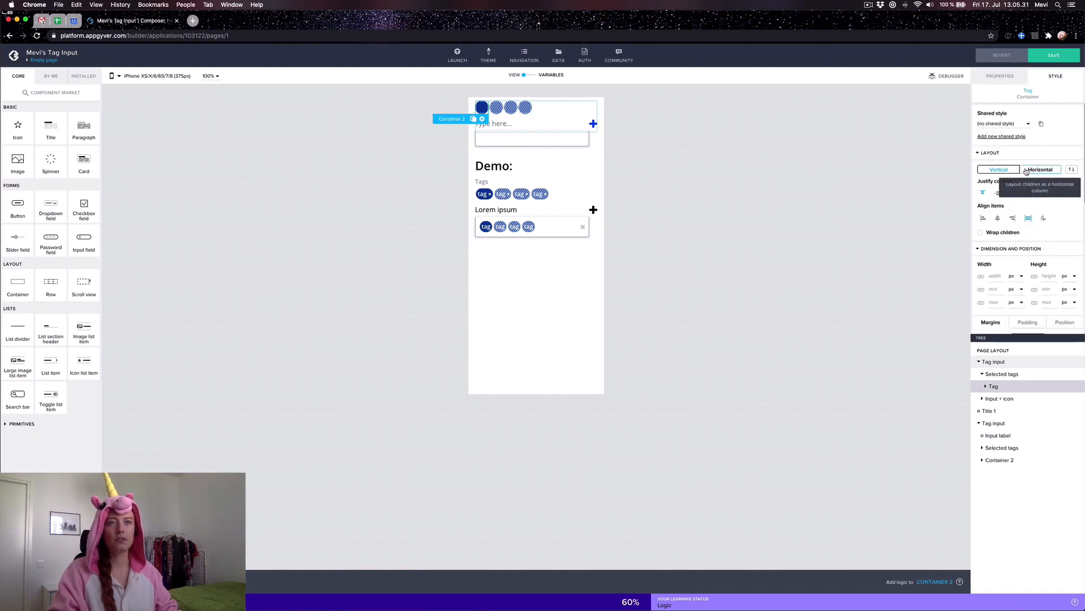
{"action": "left_click_drag", "start_coordinate": [84, 126], "coordinate": [1023, 388]}
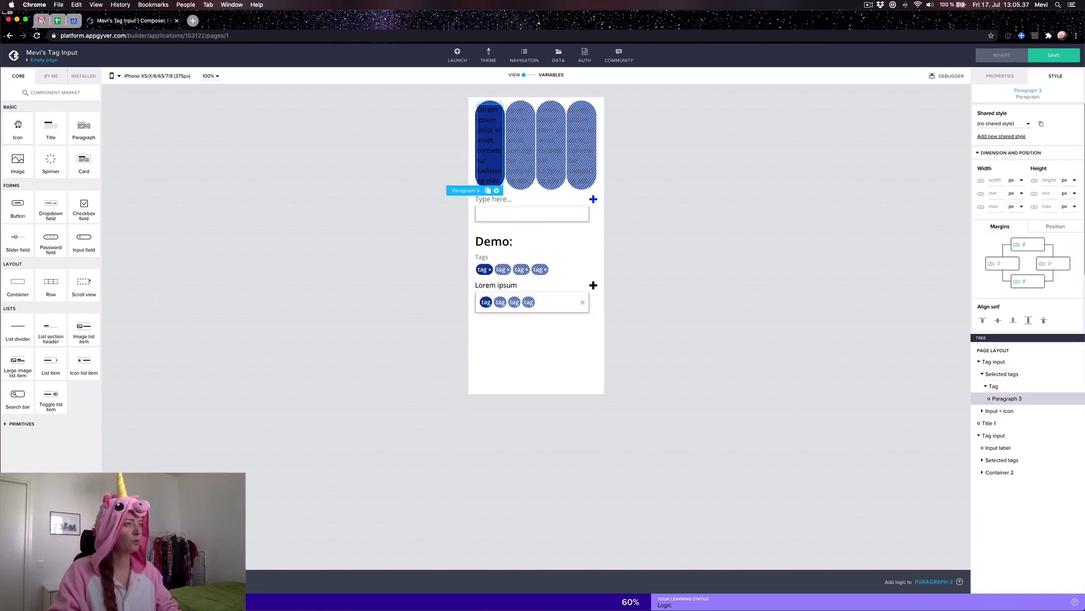
{"action": "left_click_drag", "start_coordinate": [17, 126], "coordinate": [1039, 403]}
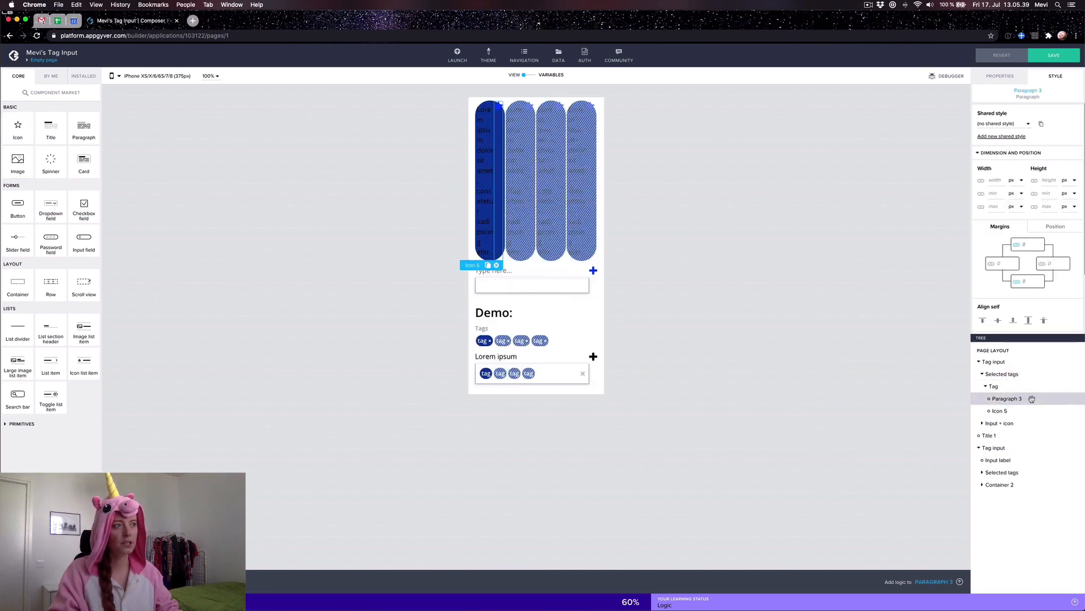
{"action": "left_click", "coordinate": [1008, 399]}
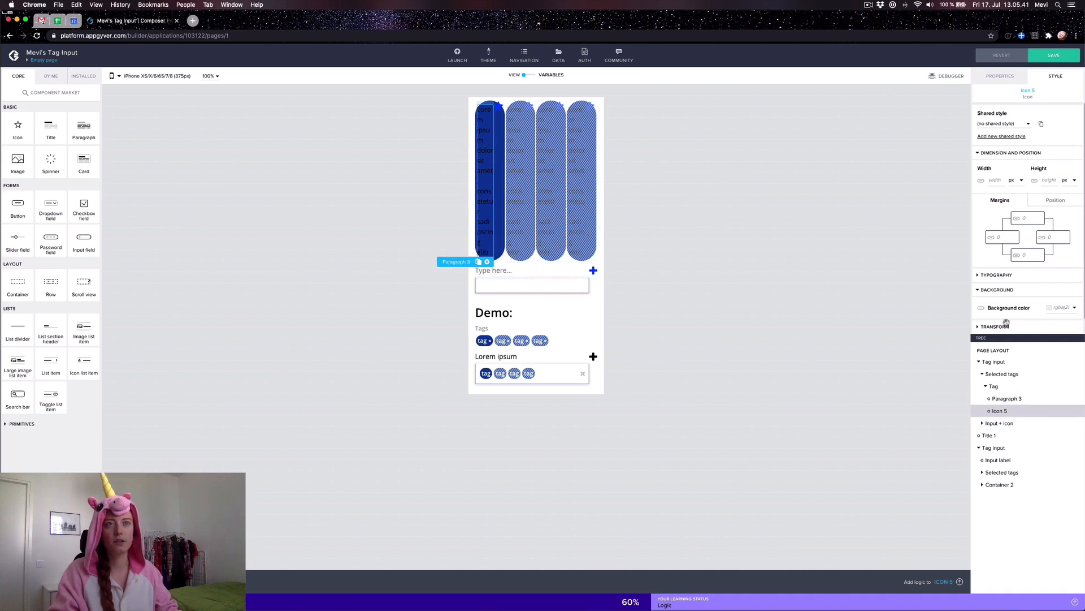
{"action": "left_click", "coordinate": [1001, 74]}
{"action": "left_click", "coordinate": [1018, 125]}
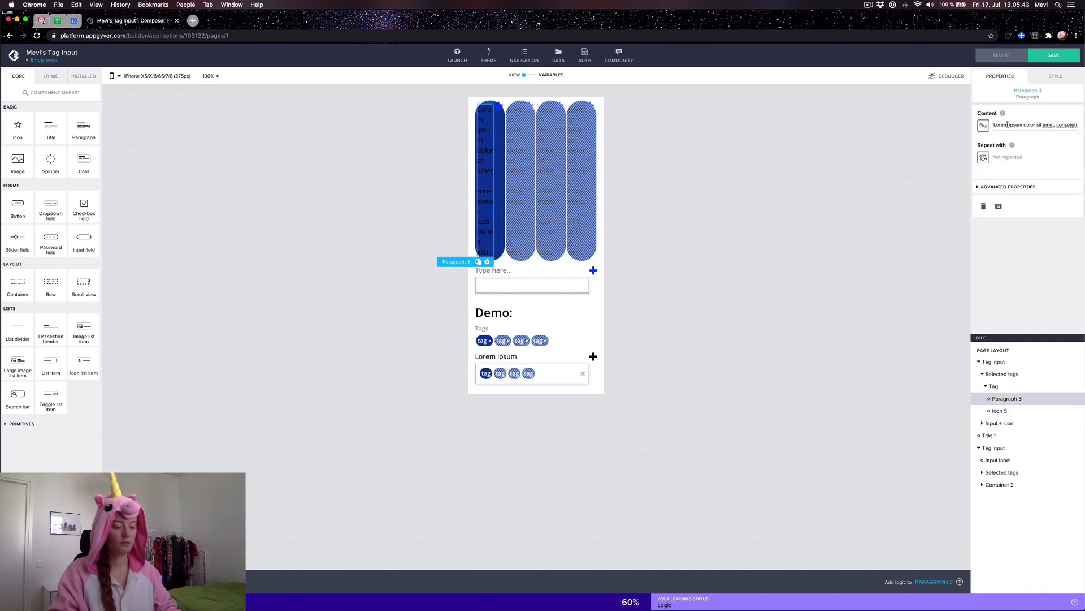
Step: Set Paragraph 3's content to 'tag' and check Icon 5's sizing and Tag's layout
{"action": "key", "text": "super+a"}
{"action": "type", "text": "tag"}
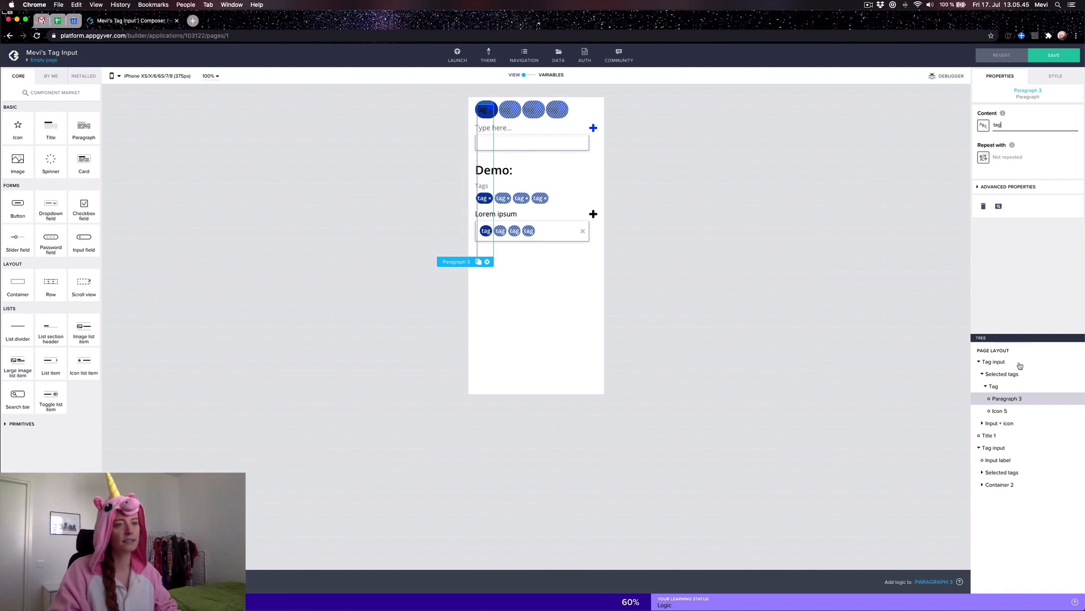
{"action": "left_click", "coordinate": [999, 411]}
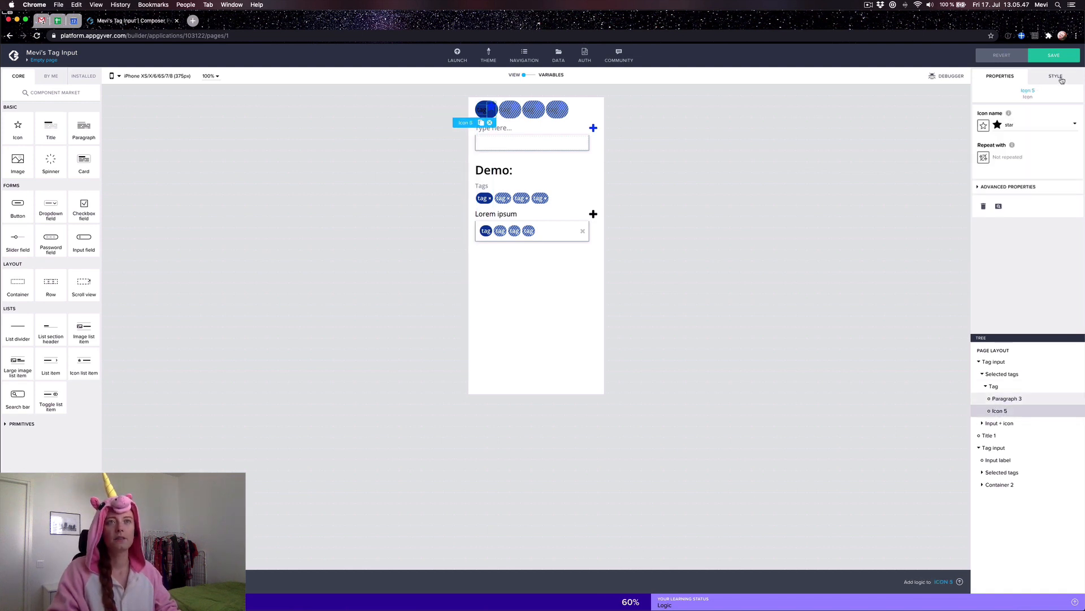
{"action": "left_click", "coordinate": [1055, 75]}
{"action": "left_click", "coordinate": [1007, 154]}
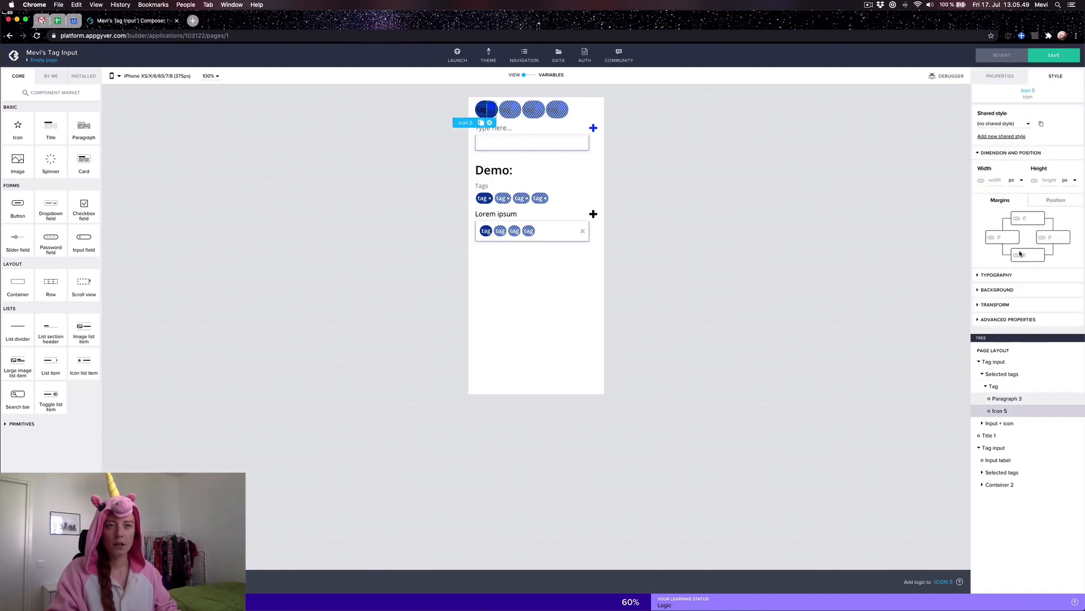
{"action": "left_click", "coordinate": [994, 386]}
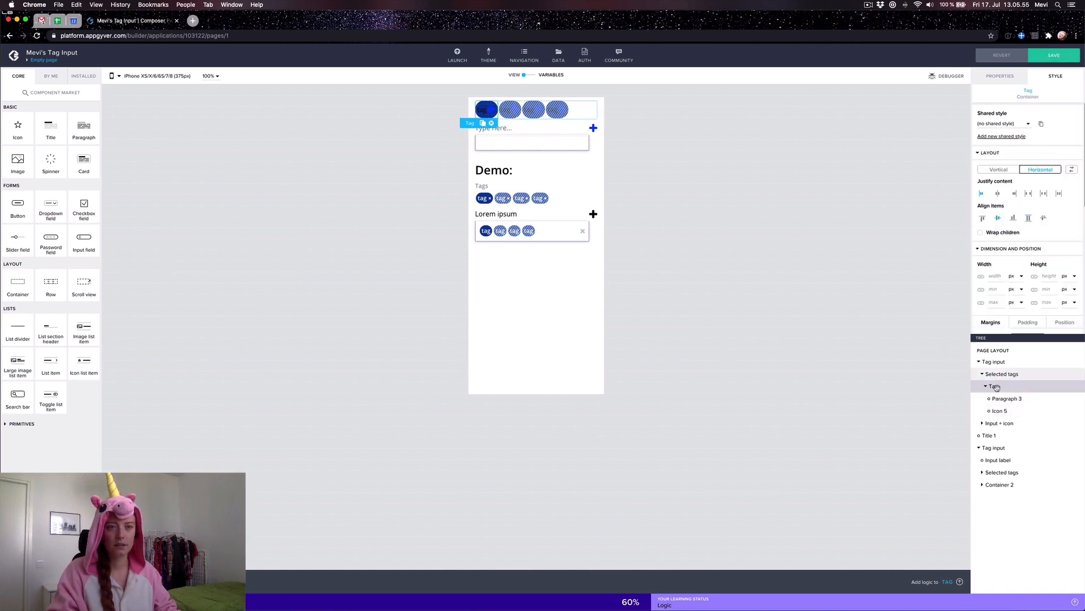
Step: Set Paragraph 3's top and bottom margins to 0
{"action": "left_click", "coordinate": [1006, 398]}
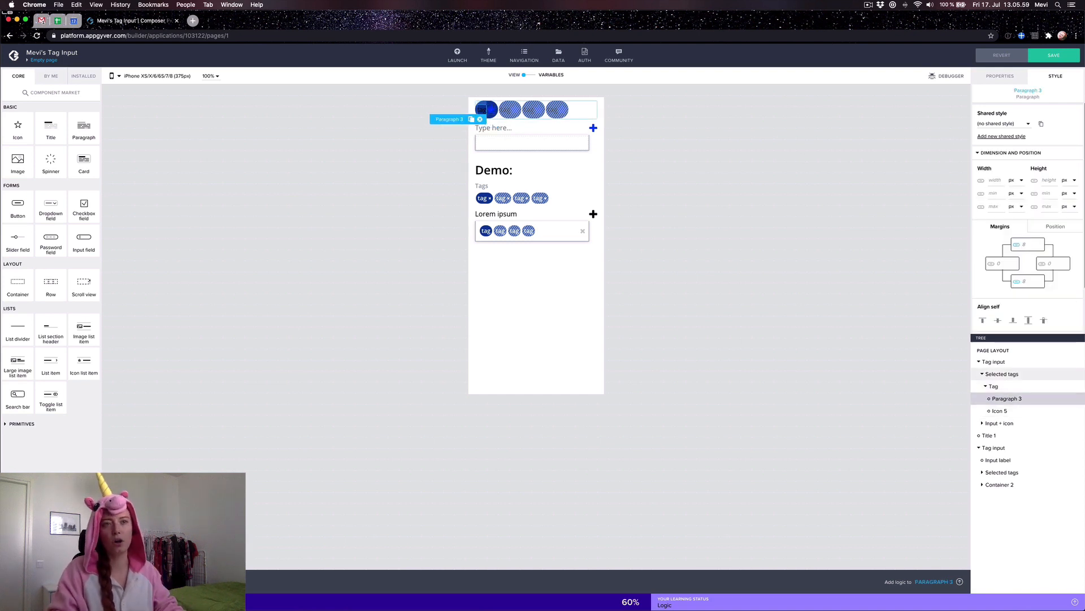
{"action": "left_click", "coordinate": [1025, 246]}
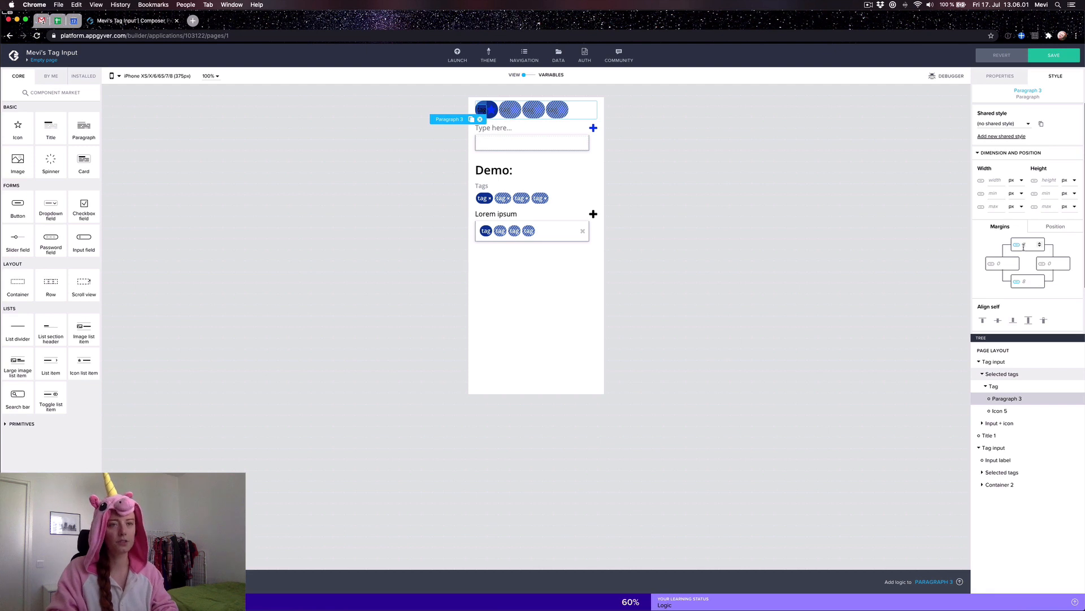
{"action": "type", "text": "0"}
{"action": "left_click", "coordinate": [1023, 280]}
{"action": "type", "text": "0"}
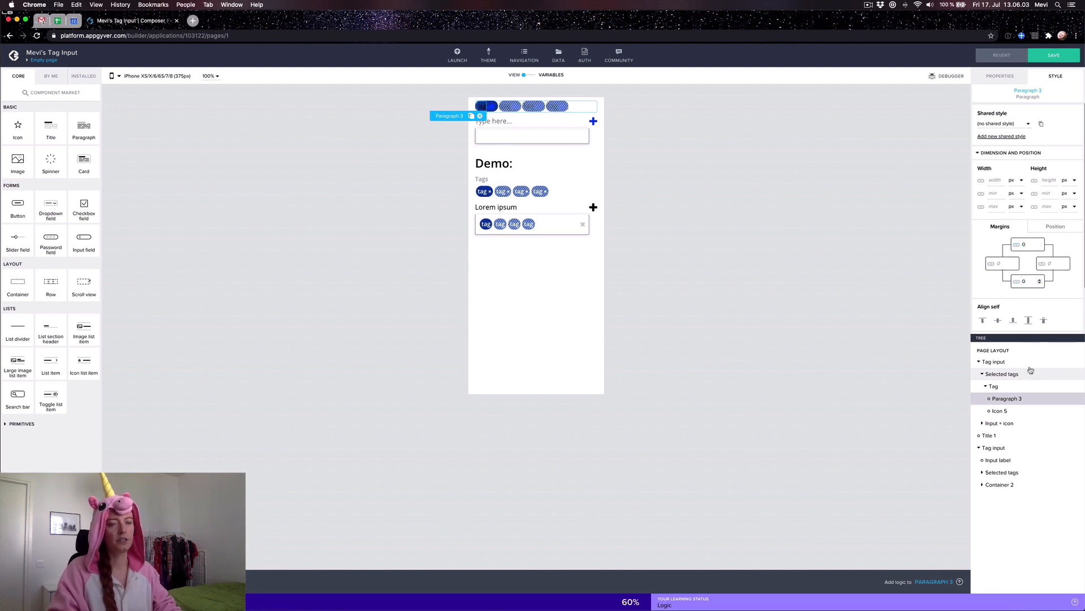
{"action": "scroll", "coordinate": [1019, 274], "scroll_direction": "down", "scroll_amount": 2}
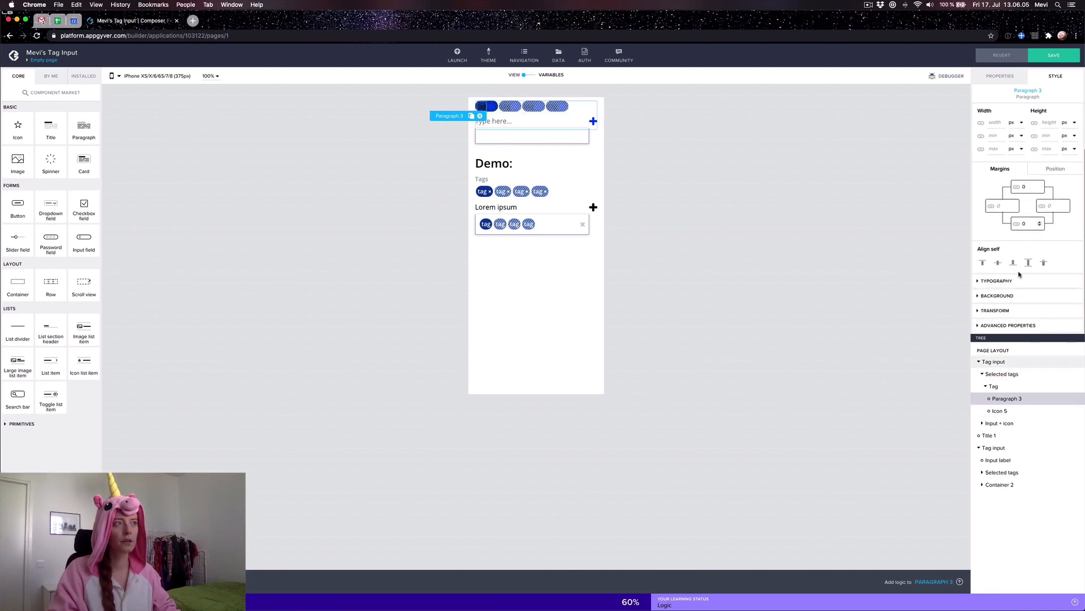
Step: Change Icon 5 from the star to the × (times) icon
{"action": "left_click", "coordinate": [999, 412]}
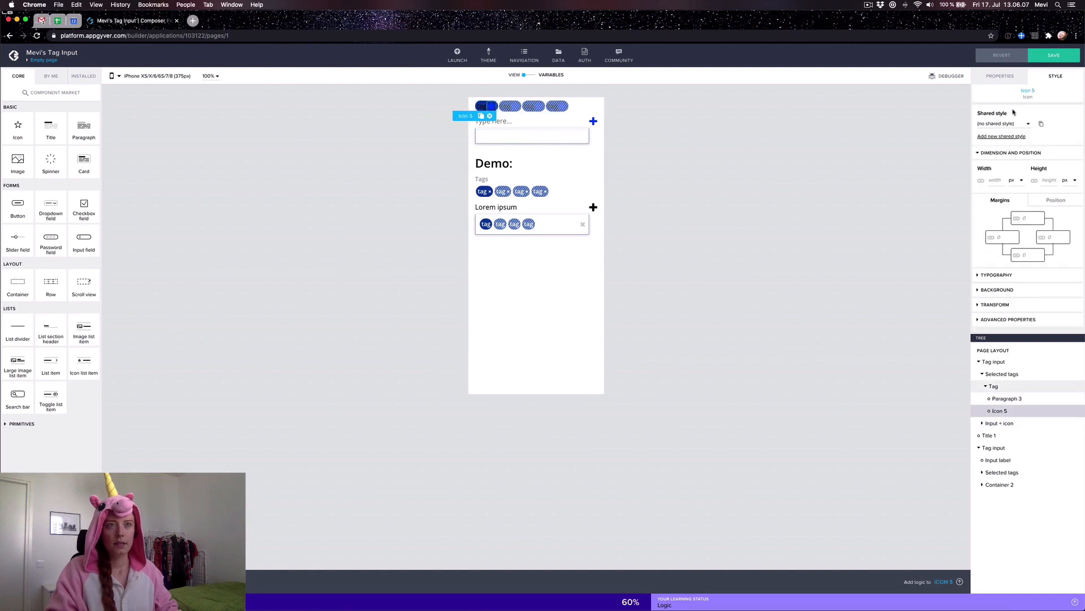
{"action": "left_click", "coordinate": [1001, 78]}
{"action": "left_click", "coordinate": [1003, 129]}
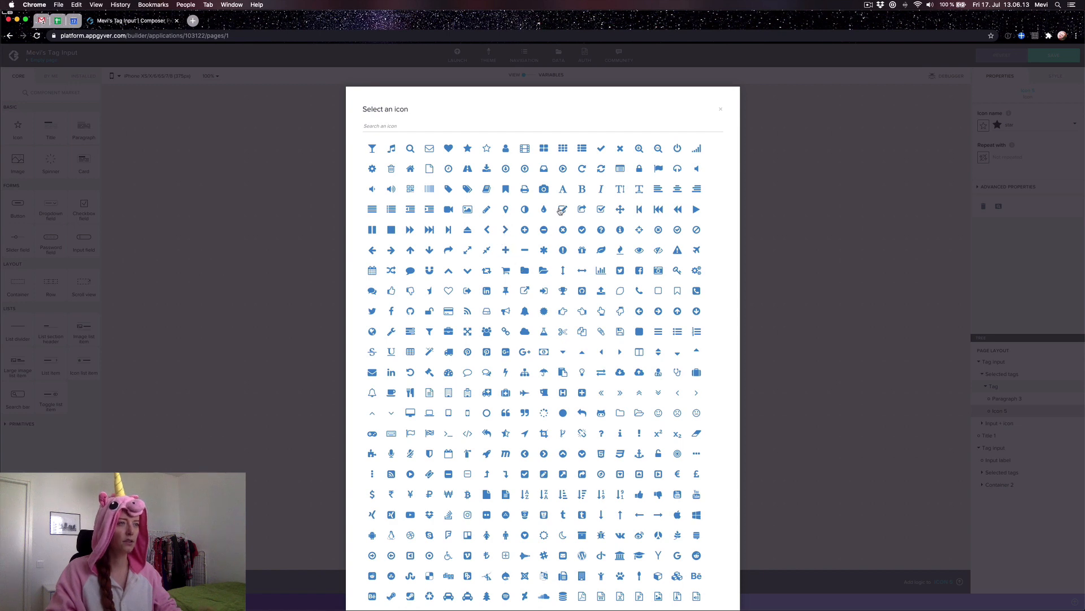
{"action": "left_click", "coordinate": [621, 150]}
{"action": "left_click", "coordinate": [837, 205]}
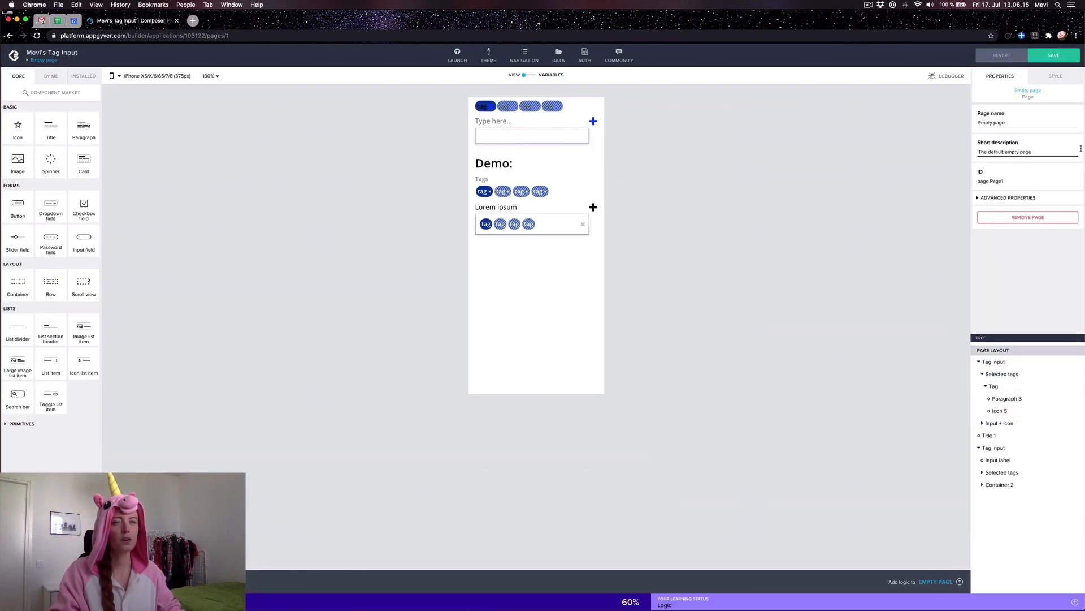
{"action": "left_click", "coordinate": [1007, 398]}
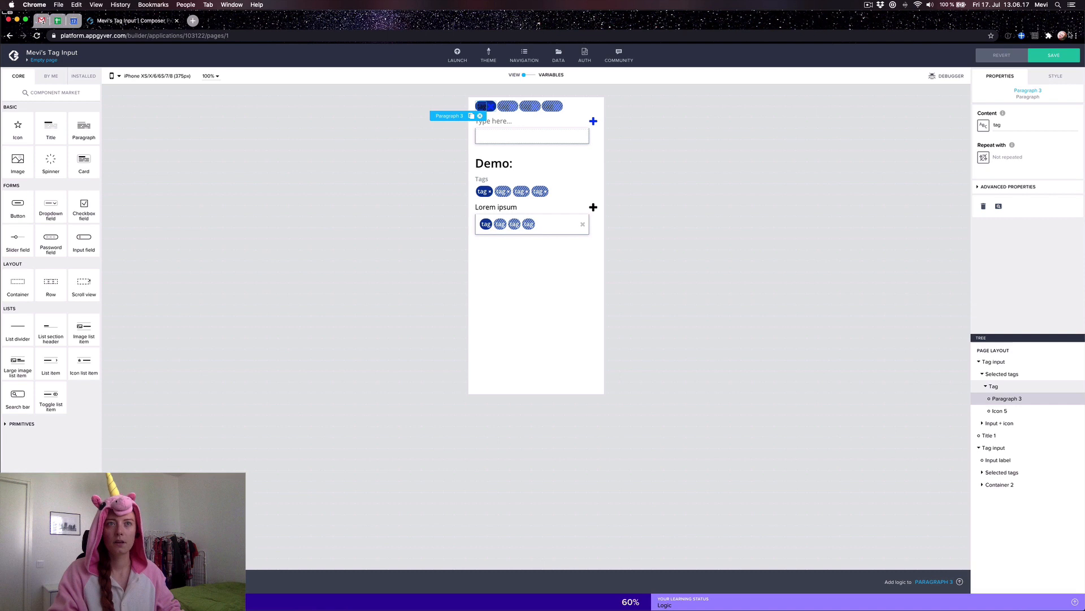
Step: Make Paragraph 3's tag text colour white
{"action": "left_click", "coordinate": [1053, 78]}
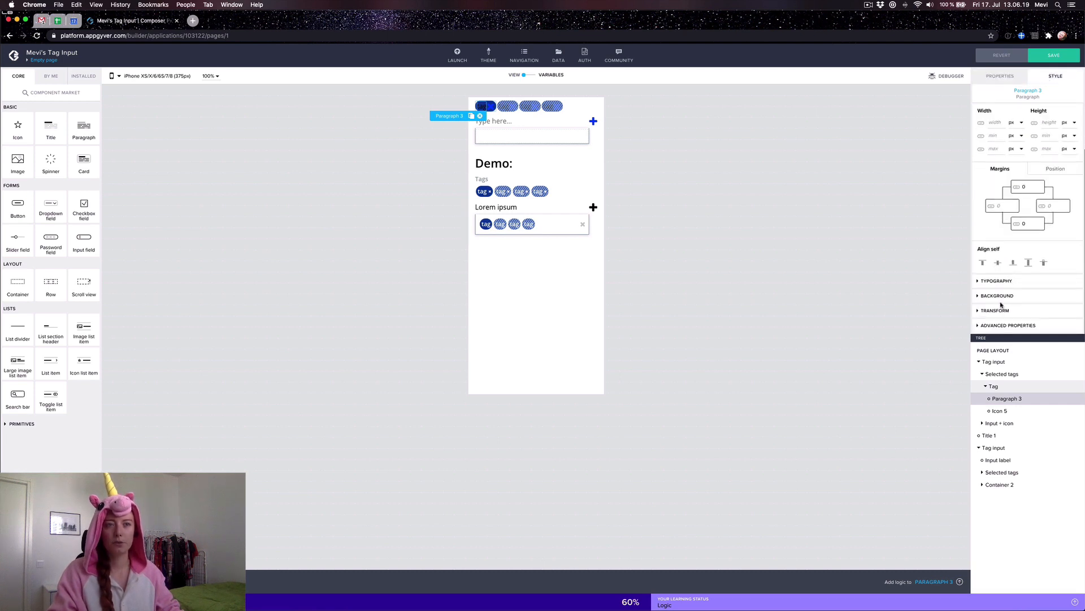
{"action": "left_click", "coordinate": [989, 281]}
{"action": "scroll", "coordinate": [1004, 304], "scroll_direction": "down", "scroll_amount": 5}
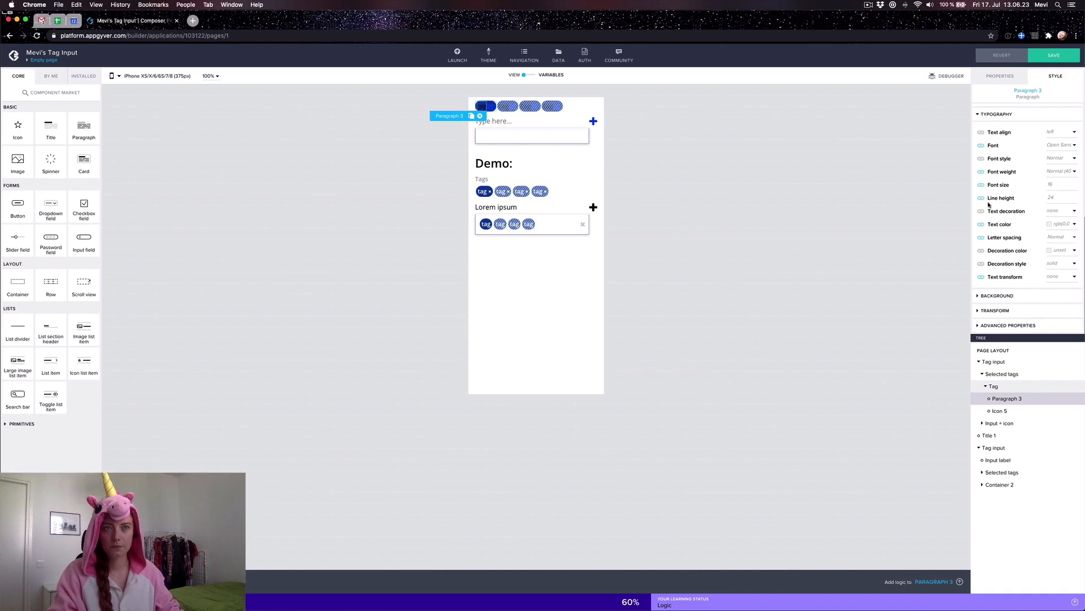
{"action": "left_click", "coordinate": [987, 224]}
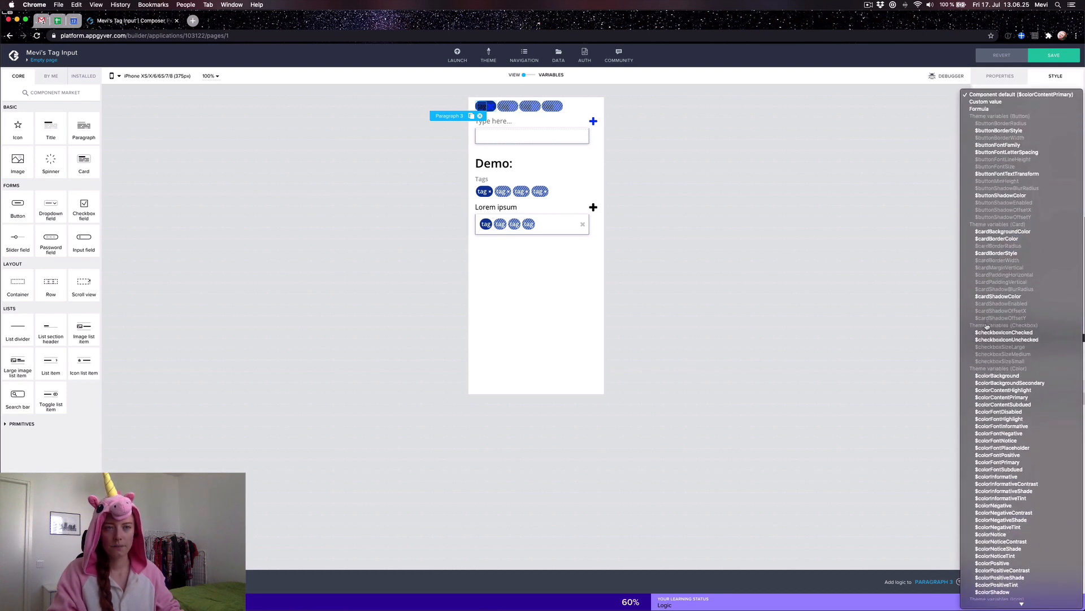
{"action": "left_click", "coordinate": [994, 375]}
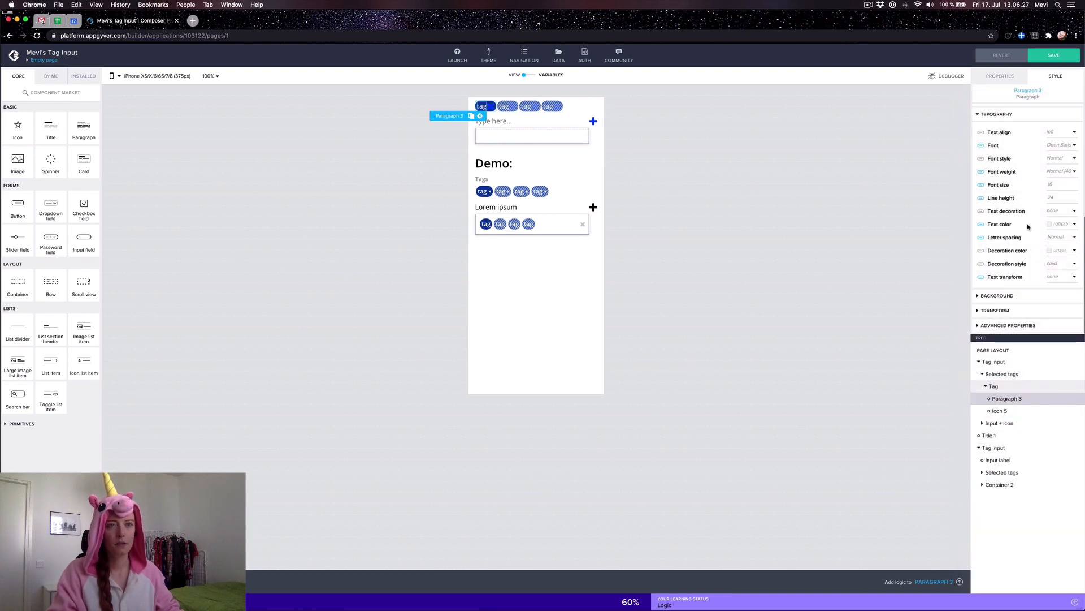
Step: Bind the tag text's font size to $fontSizeLabel and its line height to a theme variable
{"action": "left_click", "coordinate": [982, 186]}
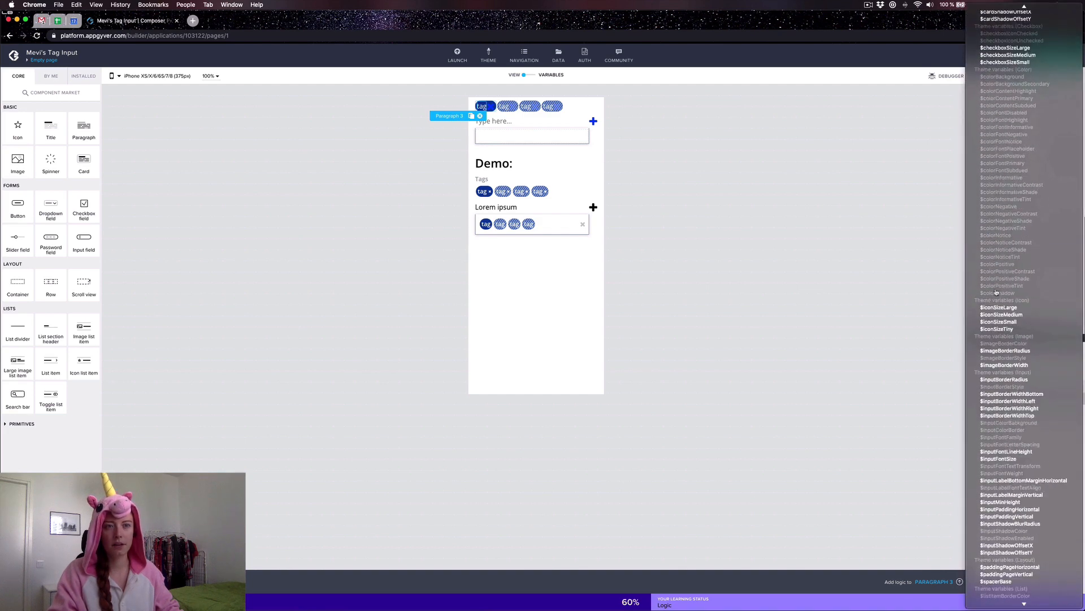
{"action": "scroll", "coordinate": [997, 292], "scroll_direction": "down", "scroll_amount": 10}
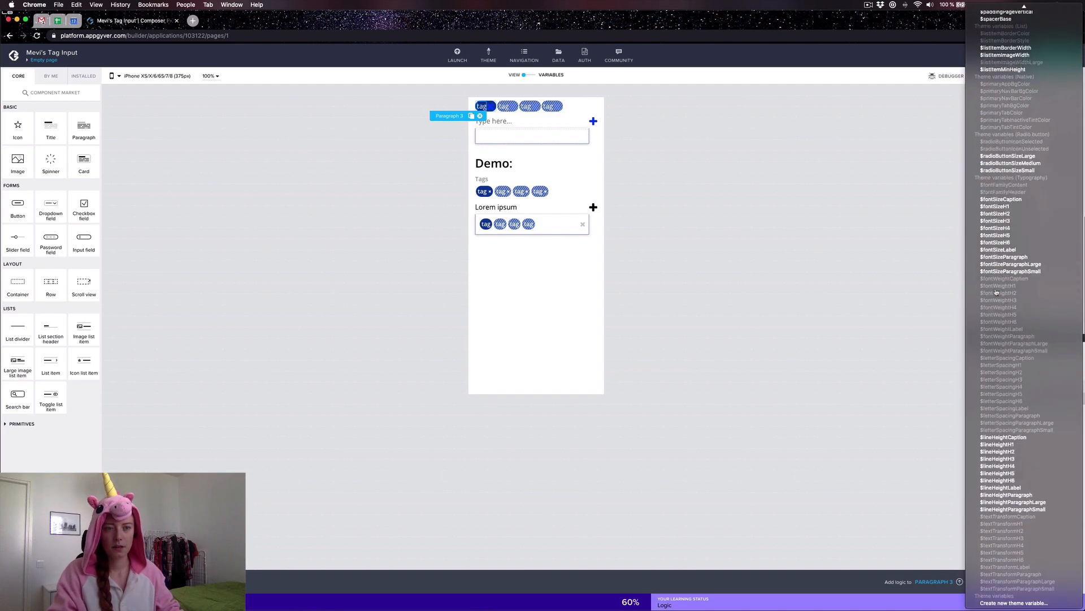
{"action": "left_click", "coordinate": [998, 249]}
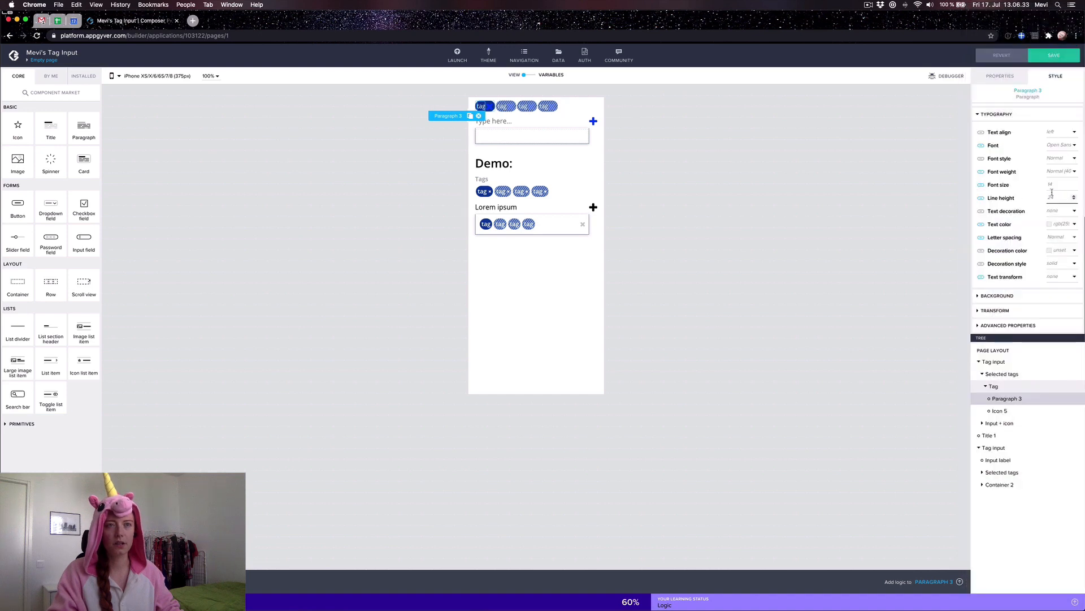
{"action": "left_click", "coordinate": [981, 199]}
{"action": "scroll", "coordinate": [1021, 338], "scroll_direction": "down", "scroll_amount": 5}
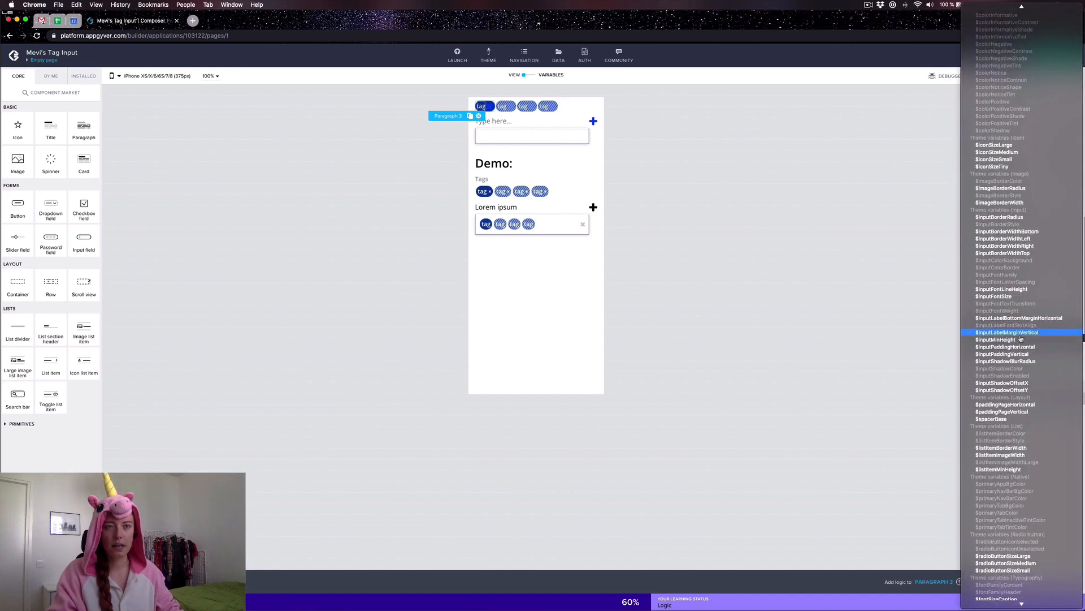
{"action": "scroll", "coordinate": [1012, 396], "scroll_direction": "down", "scroll_amount": 6}
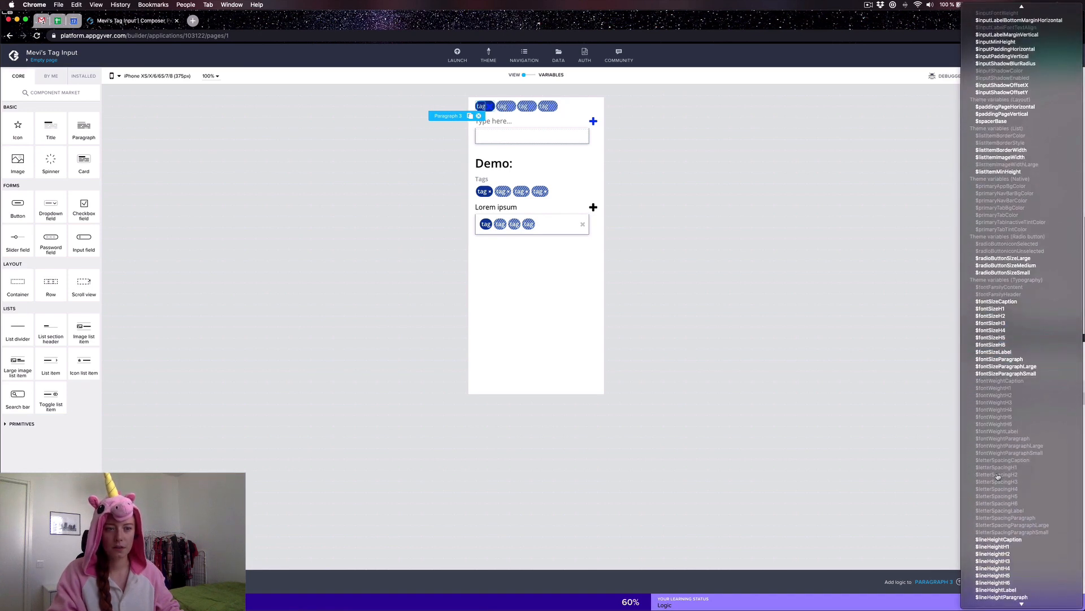
{"action": "left_click", "coordinate": [1011, 488]}
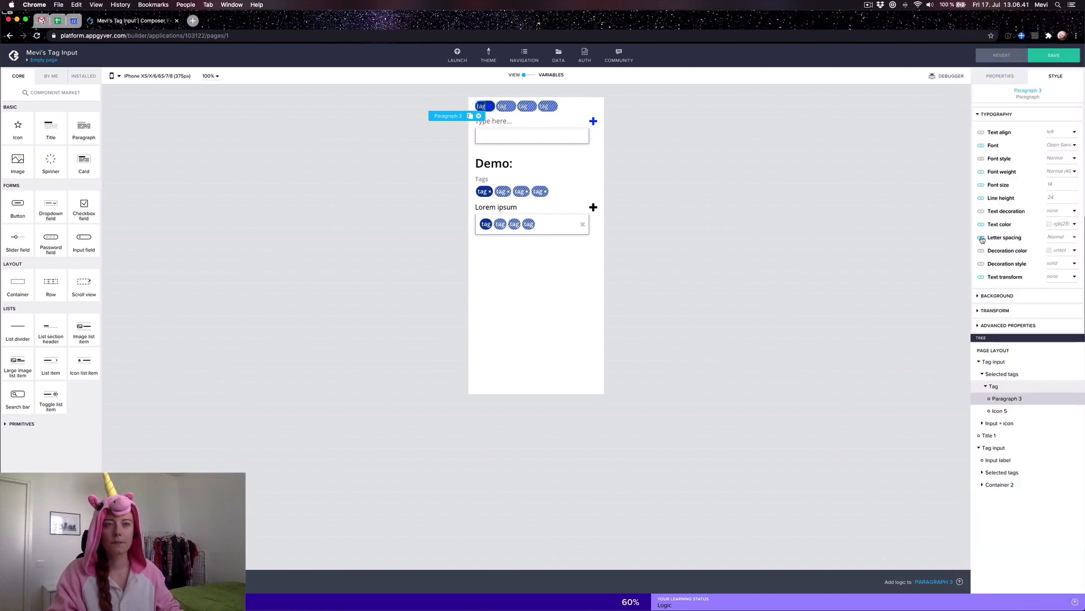
Step: Bind the tag text's font weight to $fontWeightParagraph, leaving text transform unchanged
{"action": "left_click", "coordinate": [981, 278]}
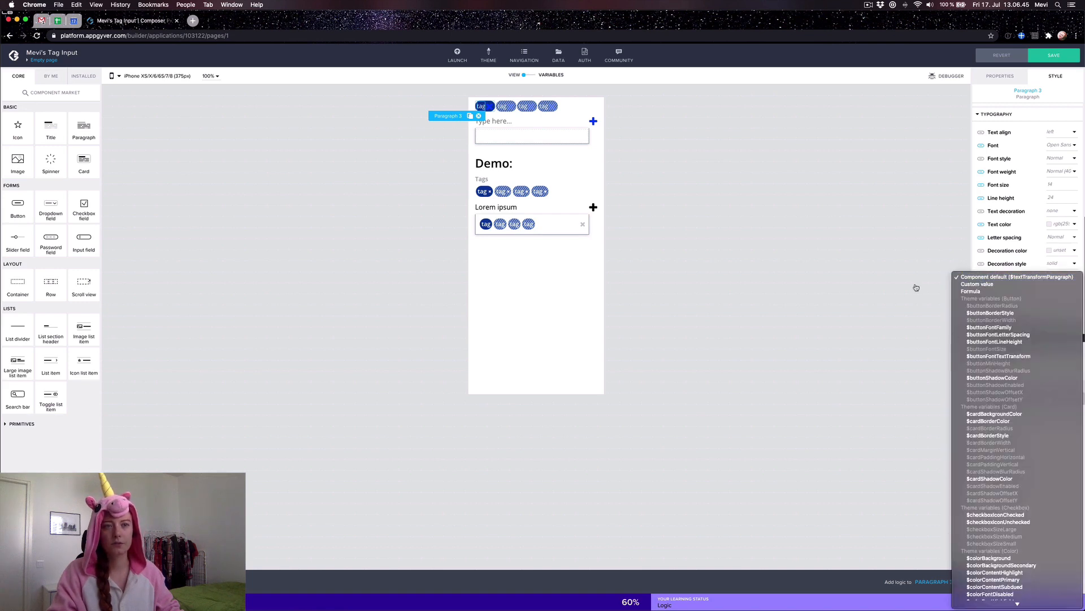
{"action": "left_click", "coordinate": [930, 262]}
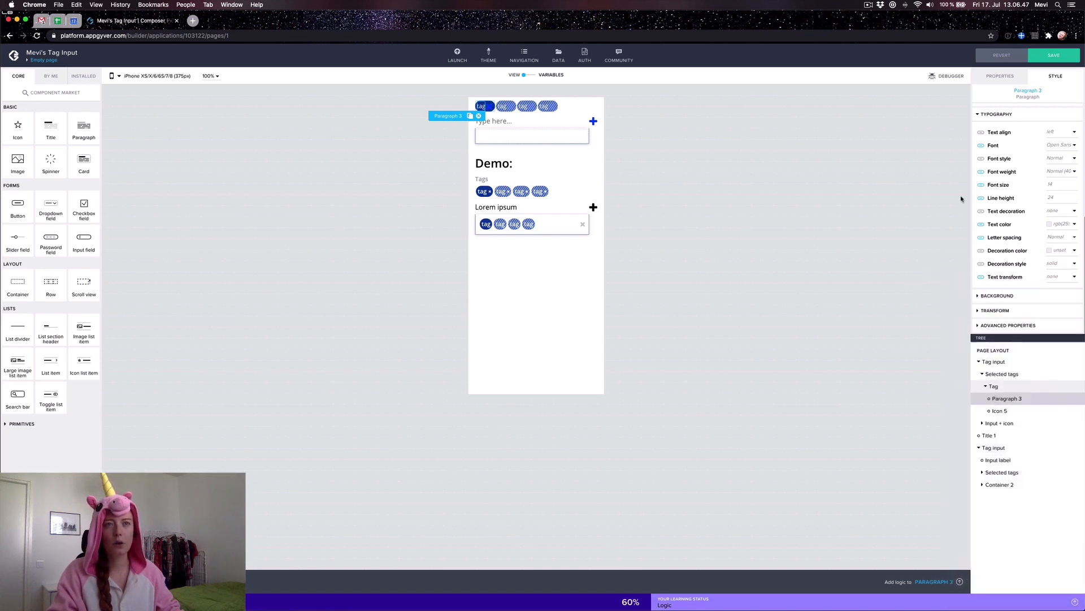
{"action": "left_click", "coordinate": [981, 171]}
{"action": "scroll", "coordinate": [995, 252], "scroll_direction": "down", "scroll_amount": 10}
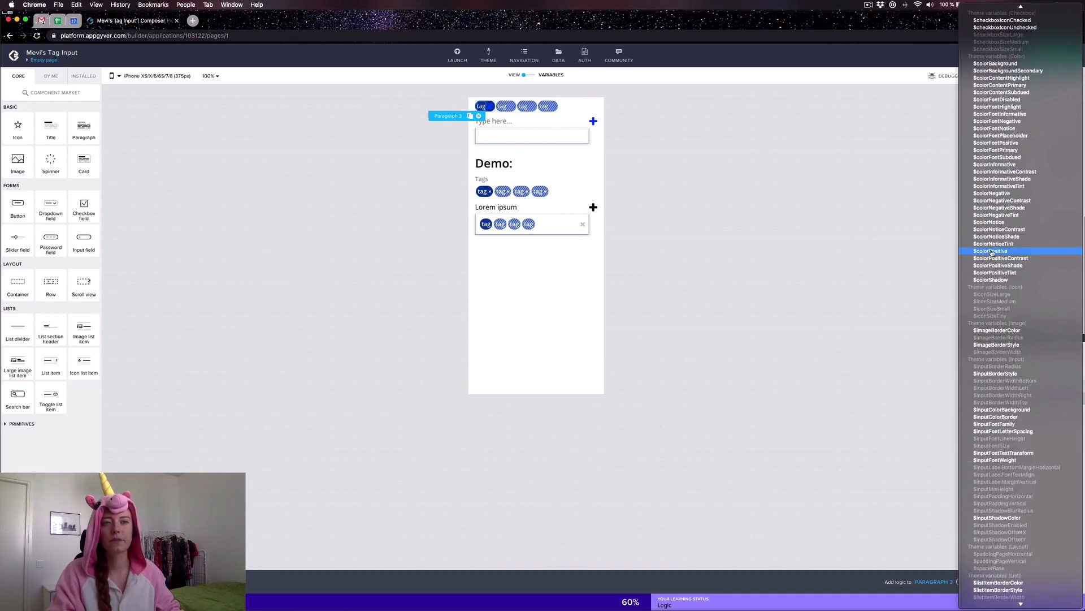
{"action": "scroll", "coordinate": [992, 253], "scroll_direction": "down", "scroll_amount": 8}
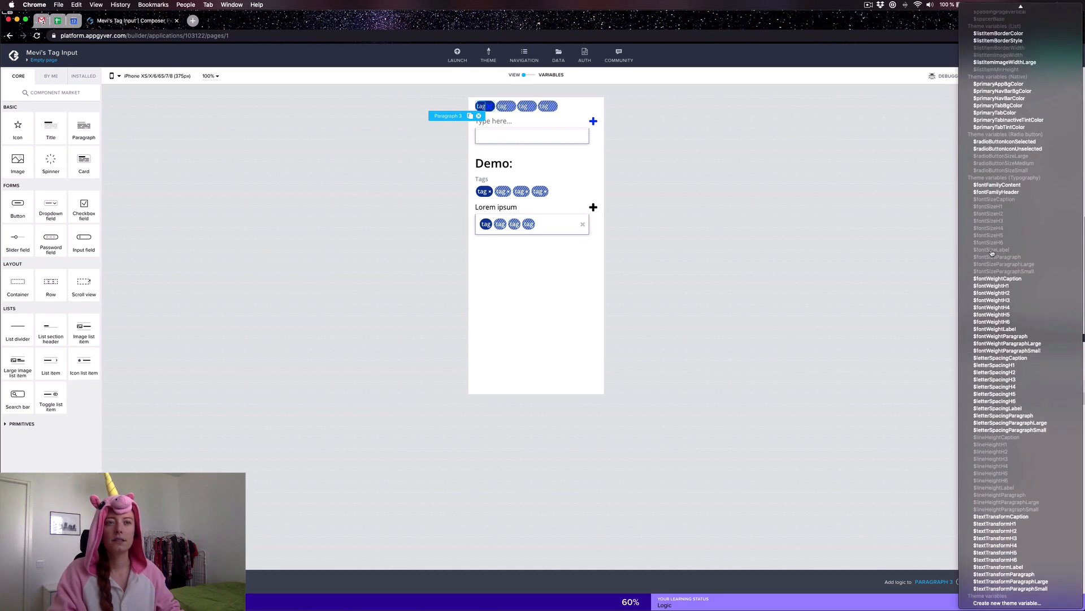
{"action": "left_click", "coordinate": [1002, 335]}
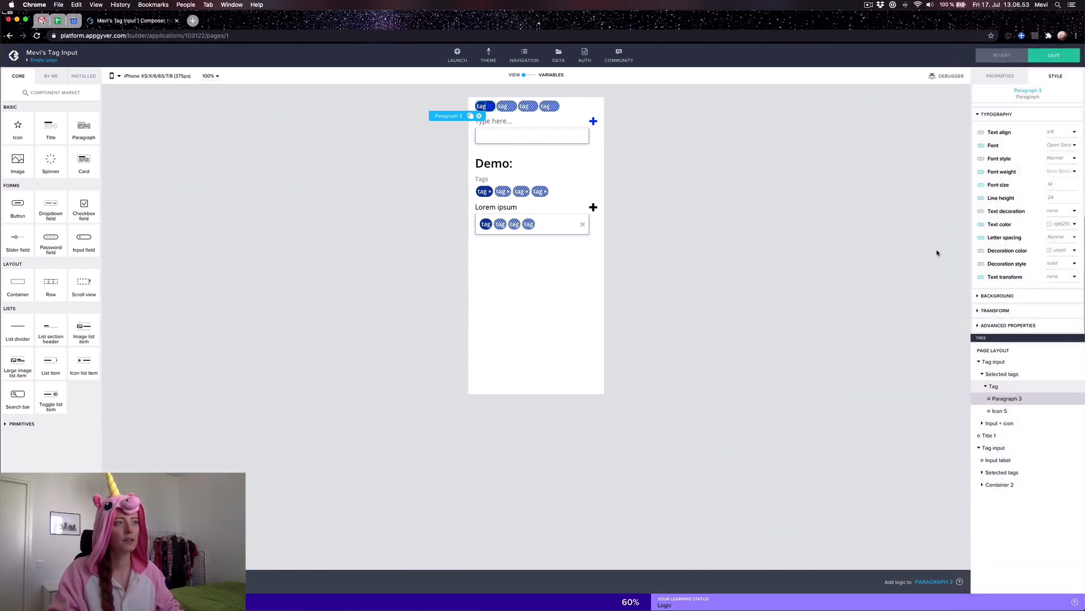
Step: Make the tag's close icon white and shrink it to size 8, then save the app
{"action": "left_click", "coordinate": [1006, 411]}
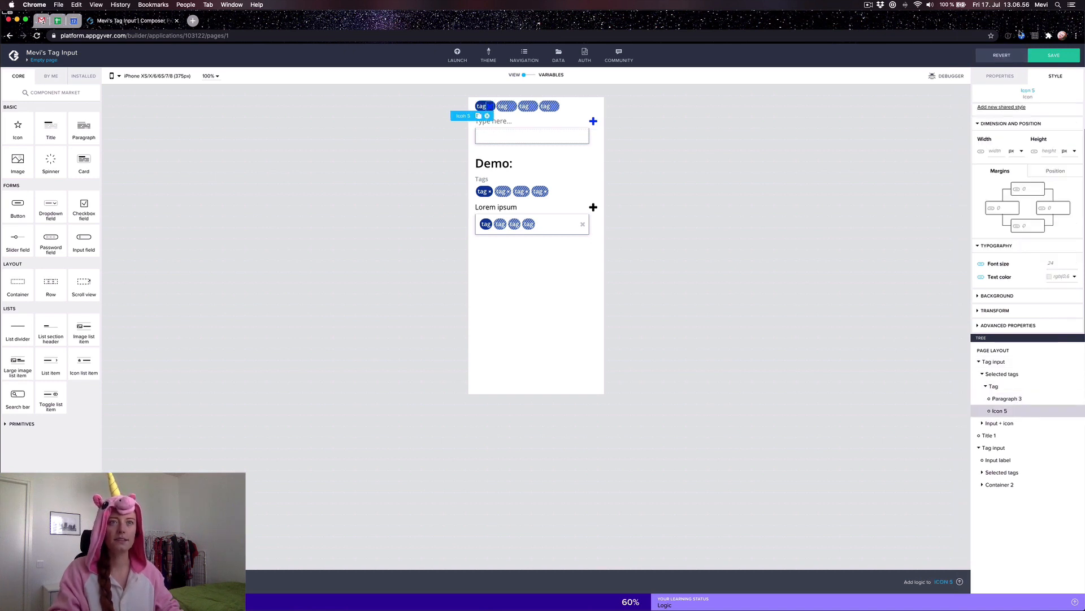
{"action": "left_click", "coordinate": [986, 278]}
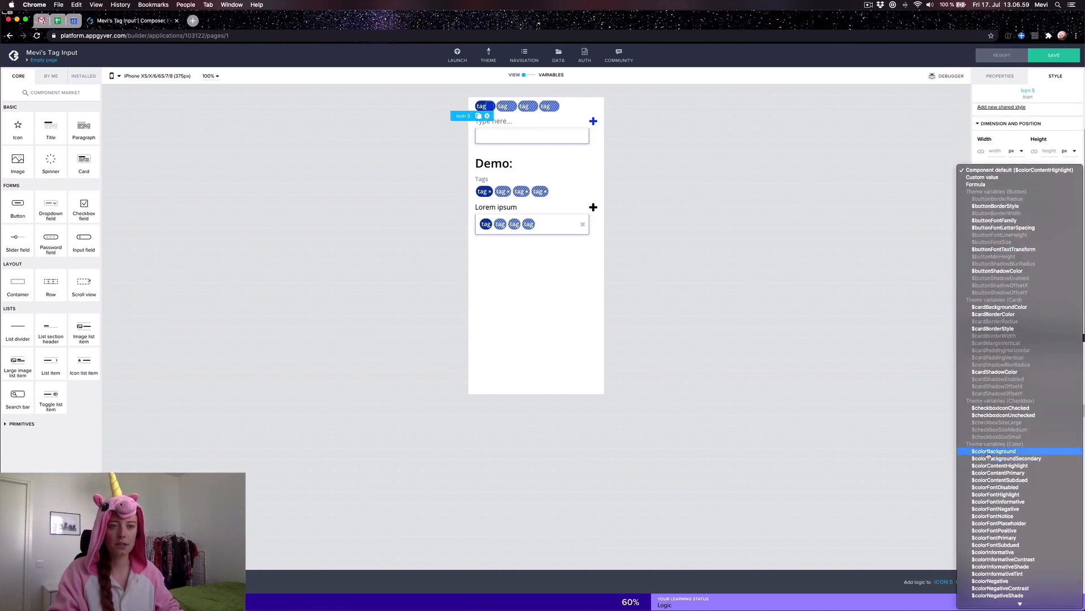
{"action": "left_click", "coordinate": [993, 451]}
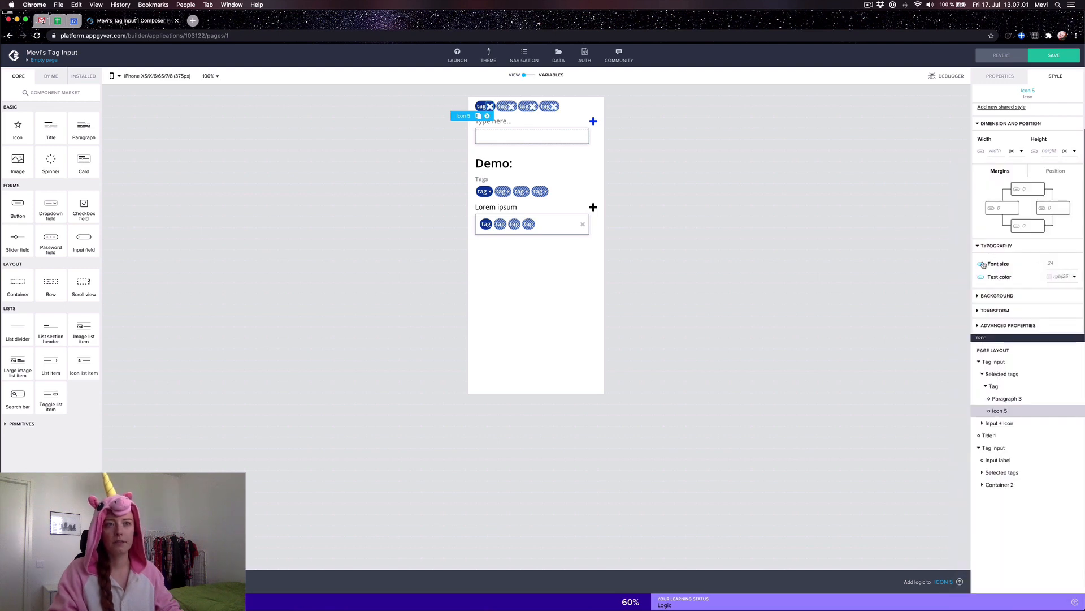
{"action": "left_click", "coordinate": [983, 264]}
{"action": "scroll", "coordinate": [1017, 356], "scroll_direction": "down", "scroll_amount": 5}
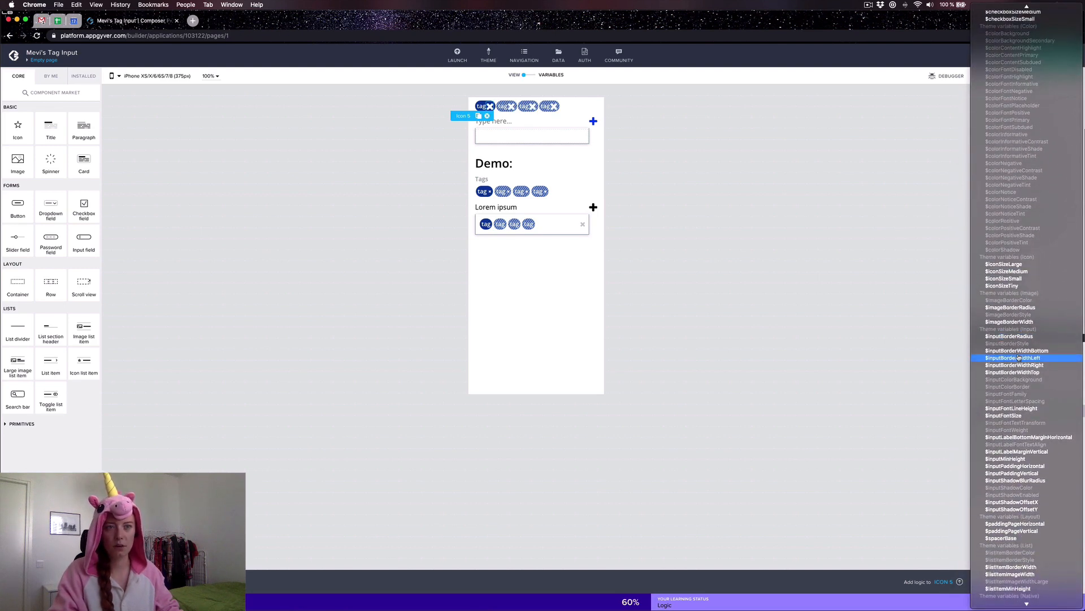
{"action": "left_click", "coordinate": [1023, 279]}
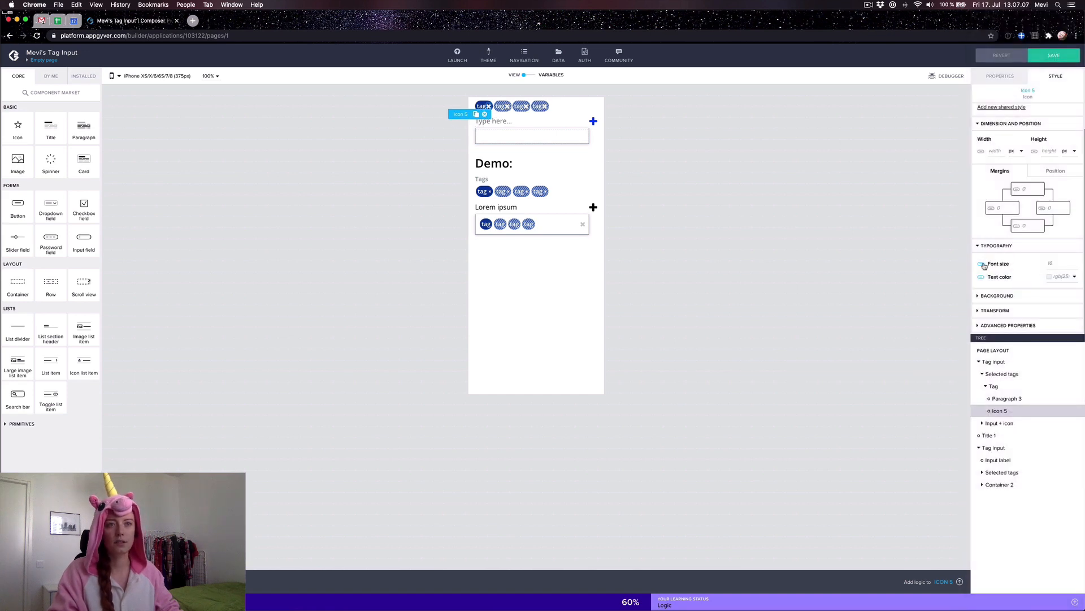
{"action": "left_click", "coordinate": [984, 266]}
{"action": "left_click", "coordinate": [1009, 270]}
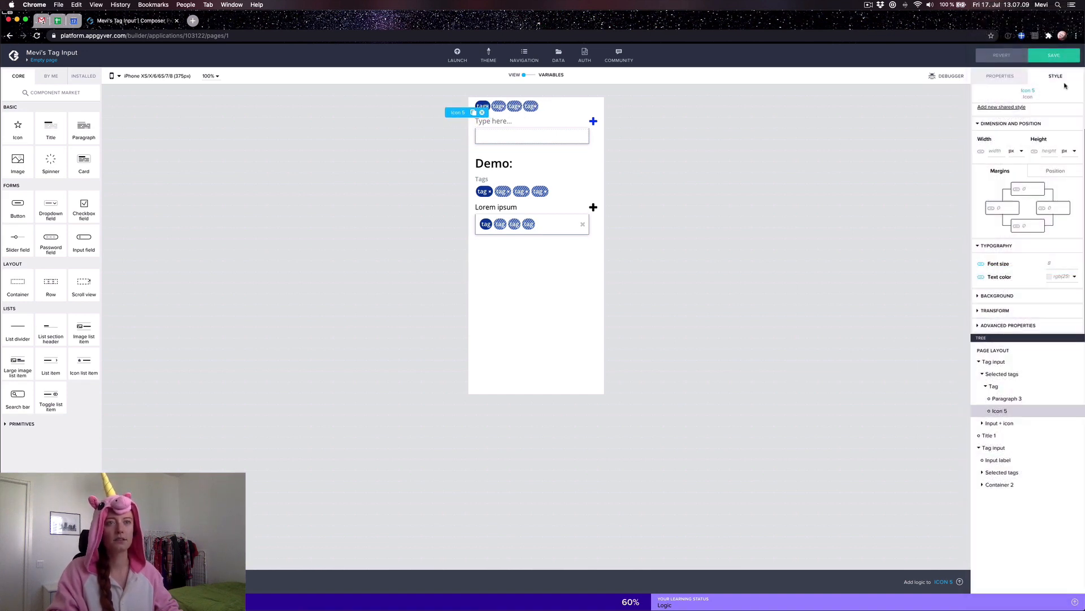
{"action": "left_click", "coordinate": [1057, 59]}
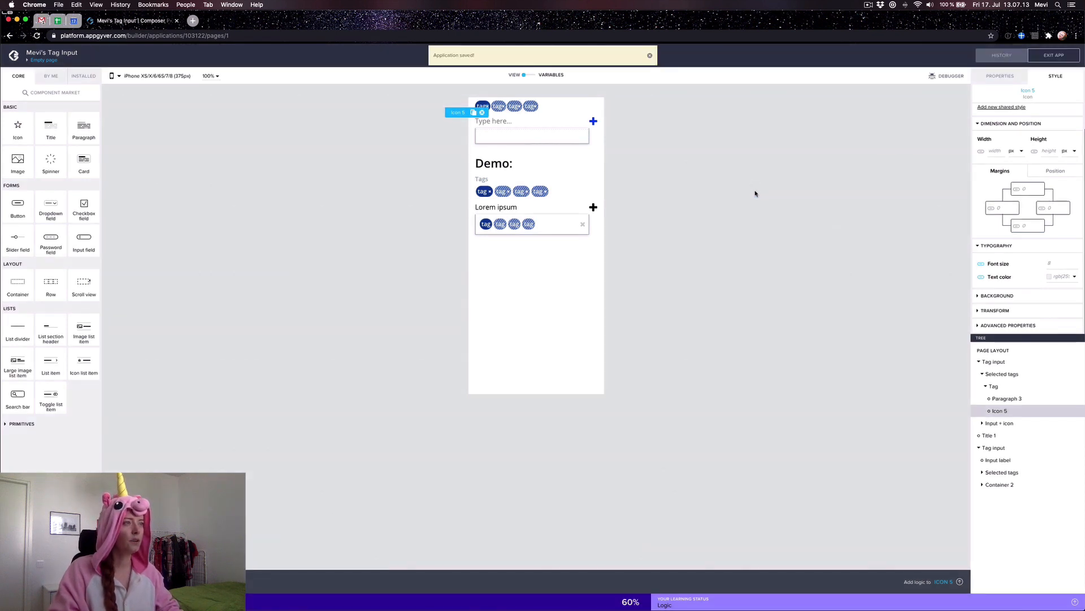
Step: Give the close icon a left margin of 2
{"action": "left_click", "coordinate": [1001, 207]}
{"action": "type", "text": "2"}
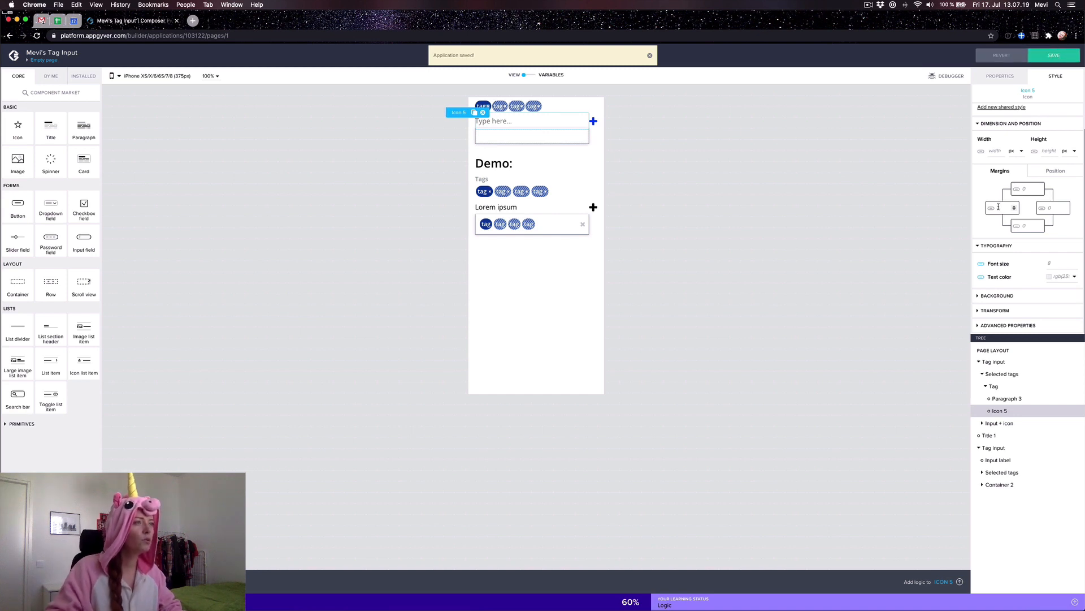
{"action": "left_click", "coordinate": [827, 208]}
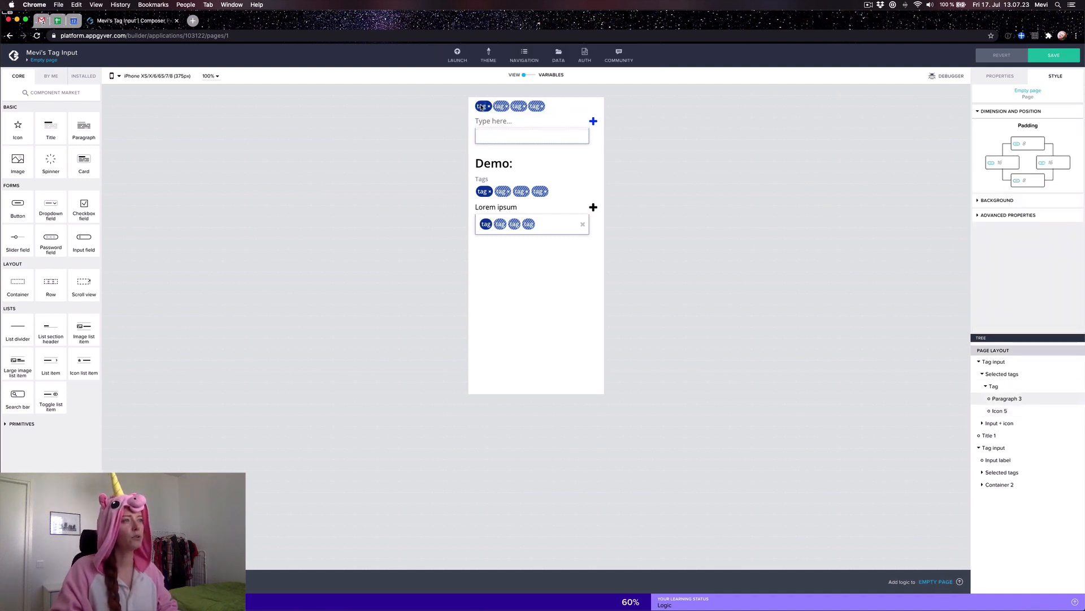
Step: Copy the first tag pill and select the Suggested tags container
{"action": "left_click", "coordinate": [489, 112]}
{"action": "key", "text": "super+c"}
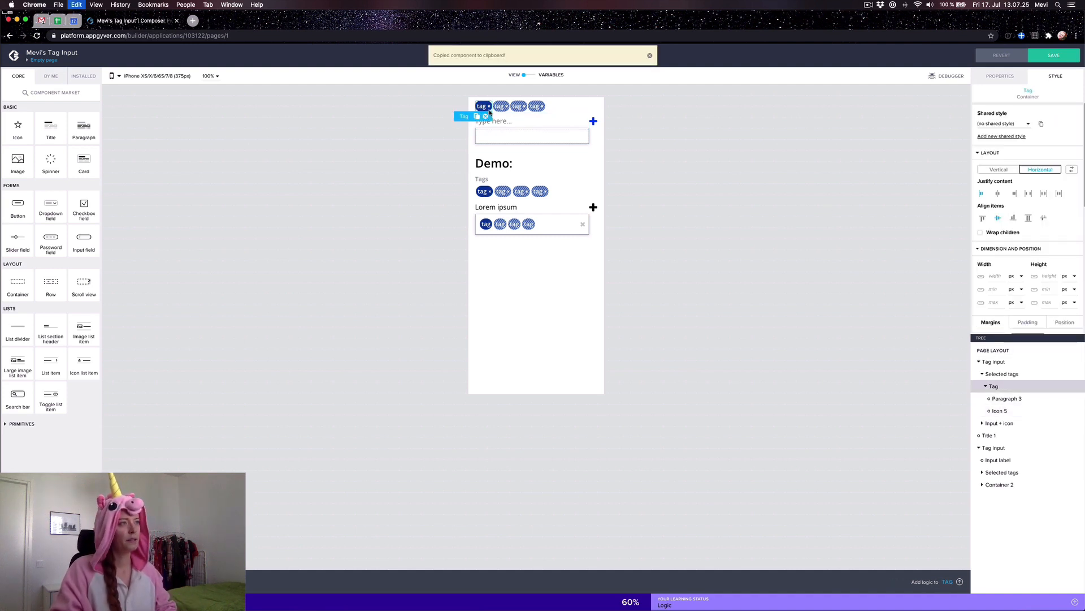
{"action": "left_click", "coordinate": [506, 139]}
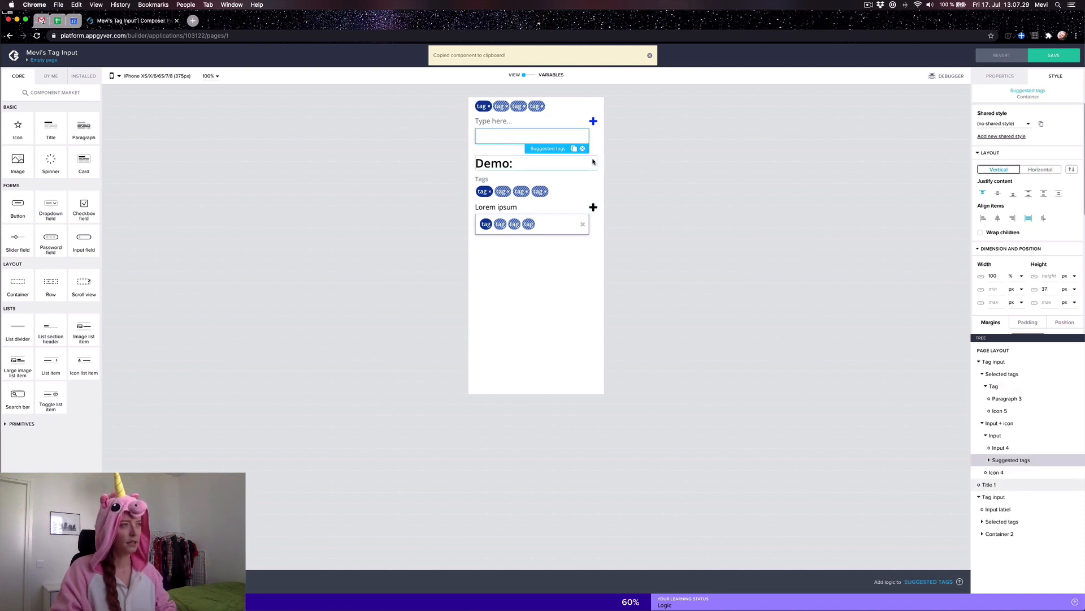
Step: Paste the tag into Suggested tags, set its layout to Horizontal, and add a new Container 2 inside
{"action": "key", "text": "super+v"}
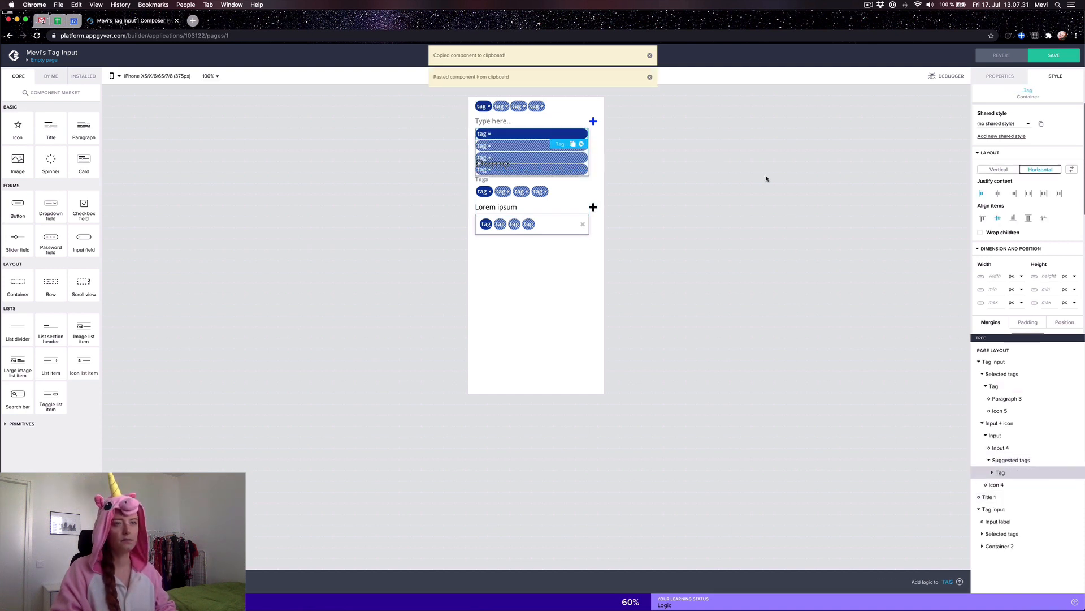
{"action": "left_click", "coordinate": [996, 436]}
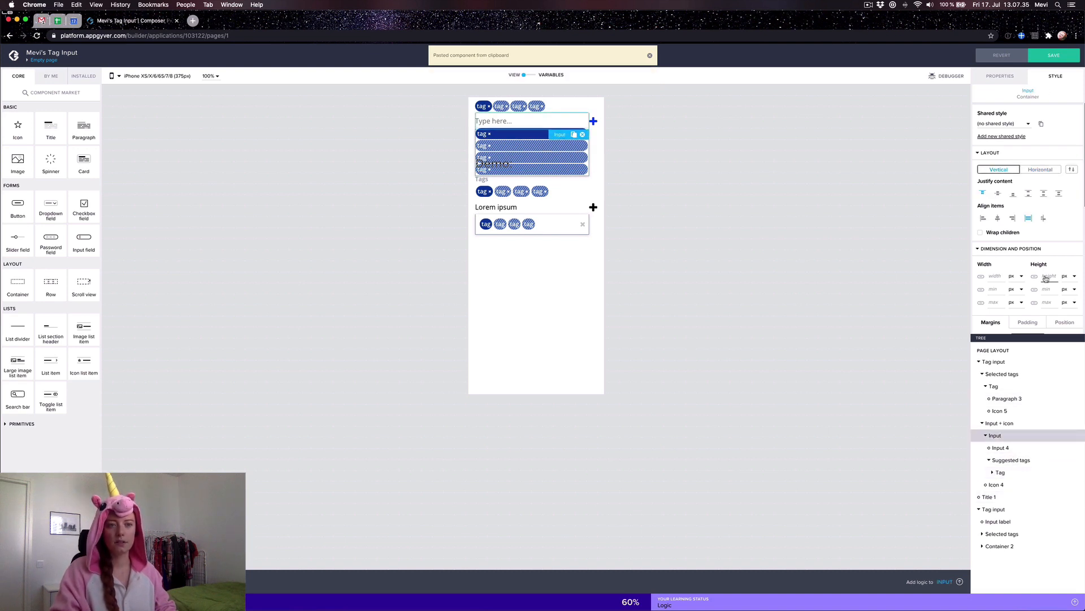
{"action": "left_click", "coordinate": [999, 460]}
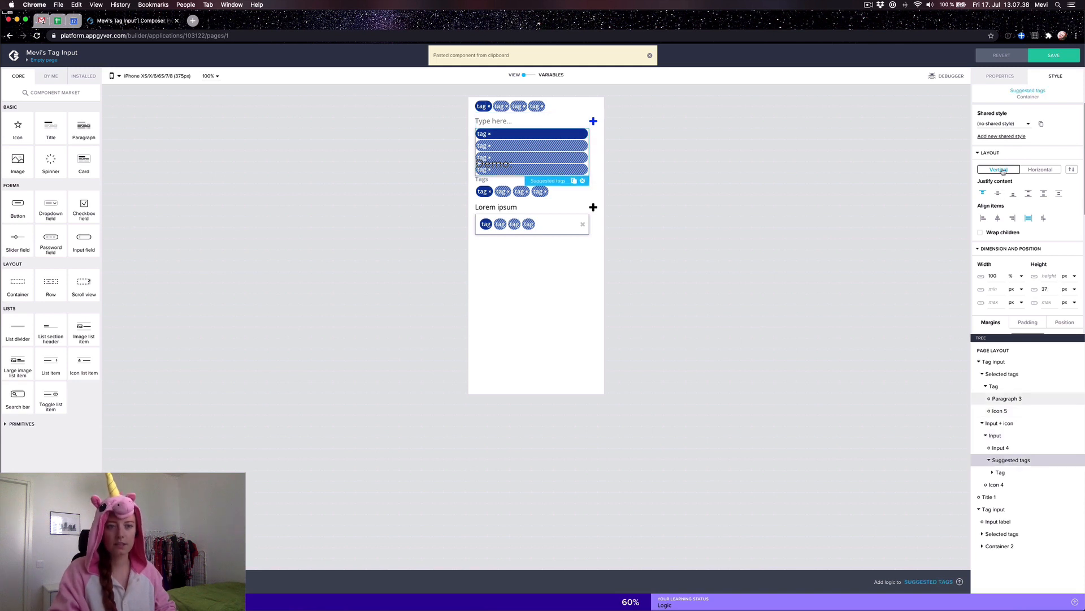
{"action": "left_click", "coordinate": [1001, 81]}
{"action": "left_click", "coordinate": [1065, 80]}
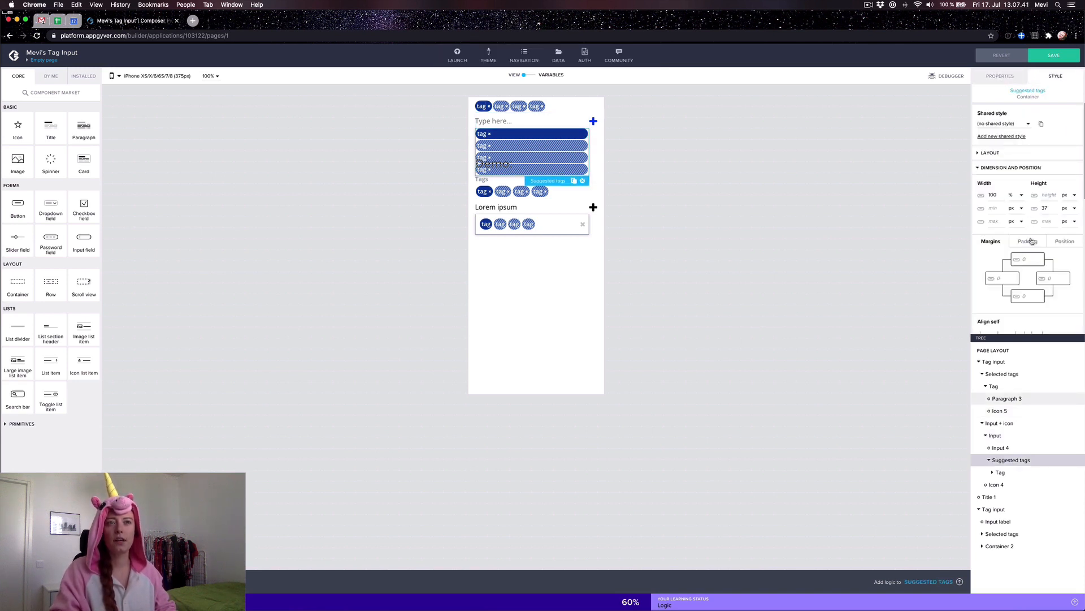
{"action": "left_click", "coordinate": [1032, 153]}
{"action": "left_click", "coordinate": [1040, 170]}
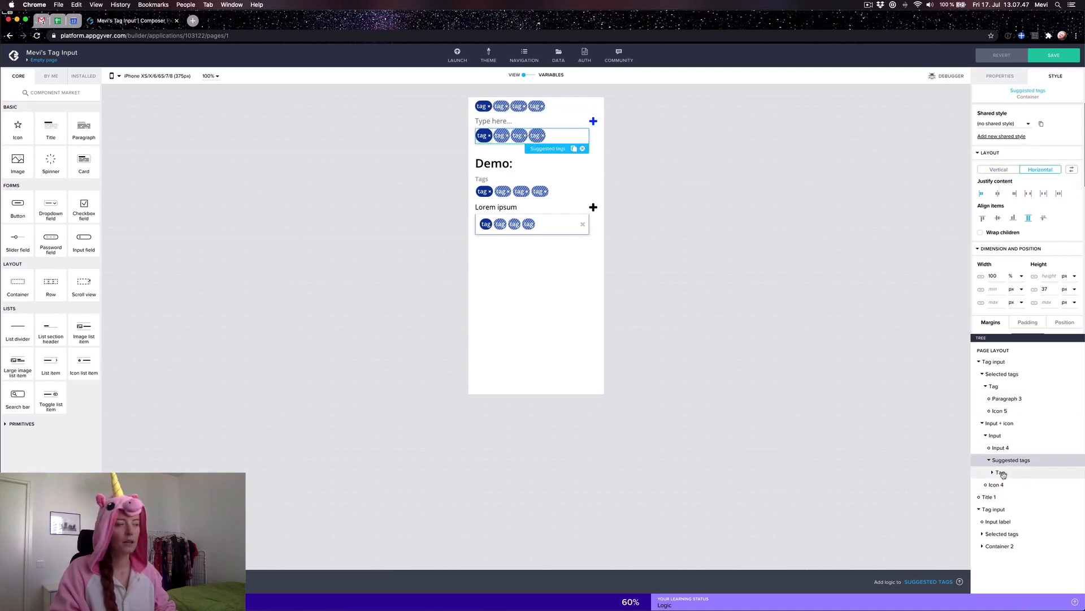
{"action": "left_click_drag", "start_coordinate": [27, 290], "coordinate": [1006, 472]}
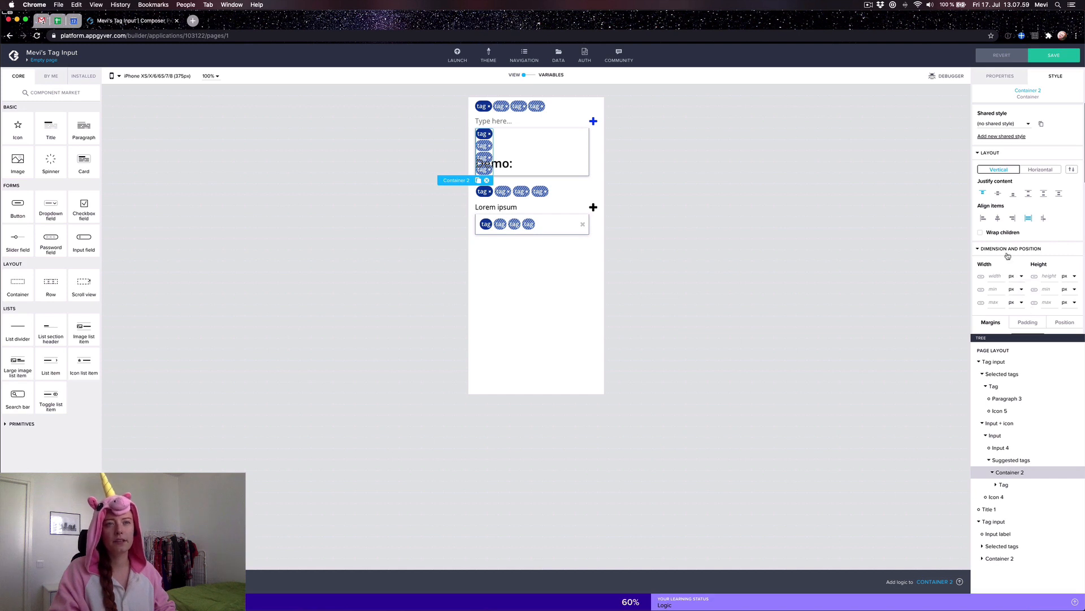
Step: Set Container 2 to Horizontal layout, check the demo's Tag aligner and icon, then reselect Container 2
{"action": "left_click", "coordinate": [1040, 169]}
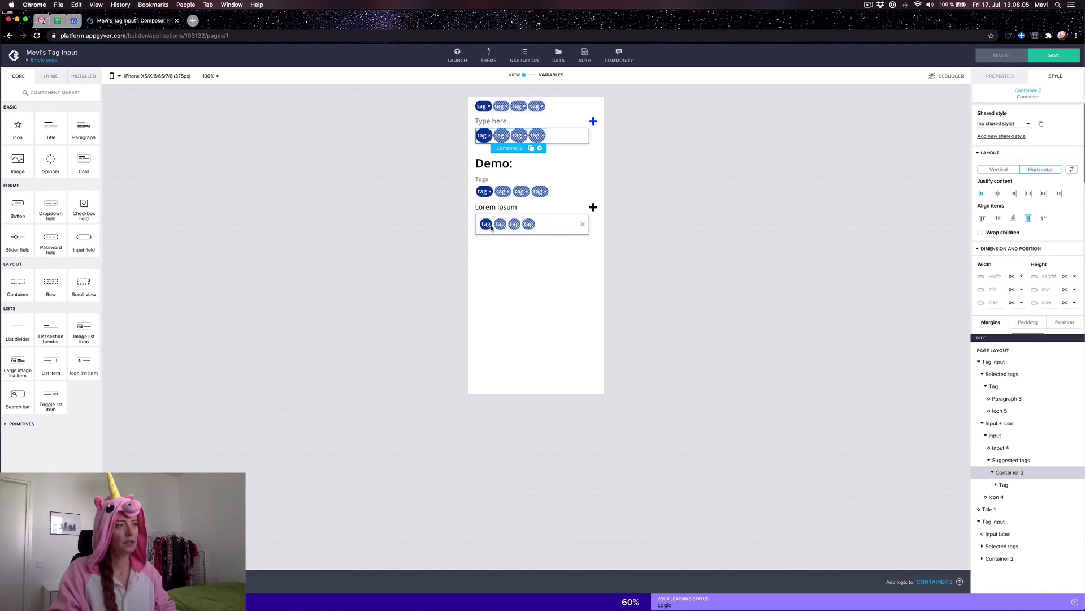
{"action": "left_click", "coordinate": [545, 224]}
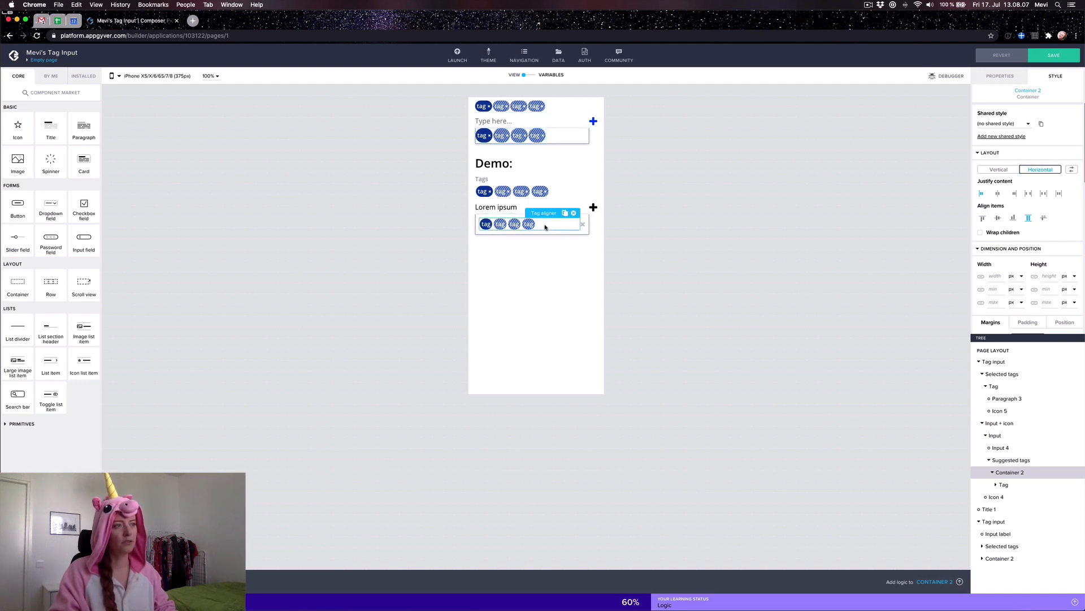
{"action": "left_click", "coordinate": [580, 227]}
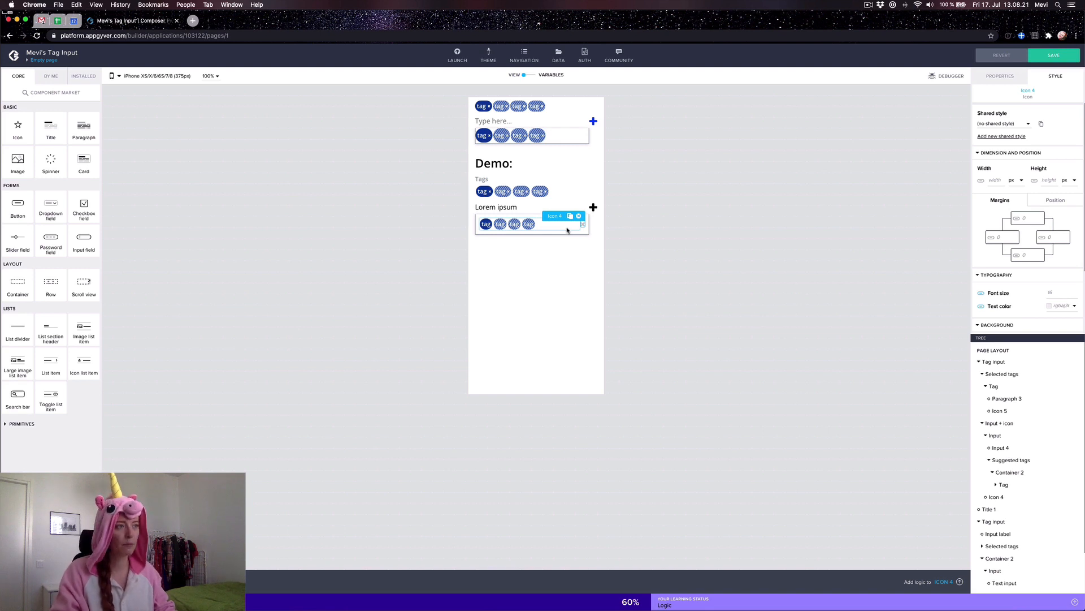
{"action": "left_click", "coordinate": [565, 228]}
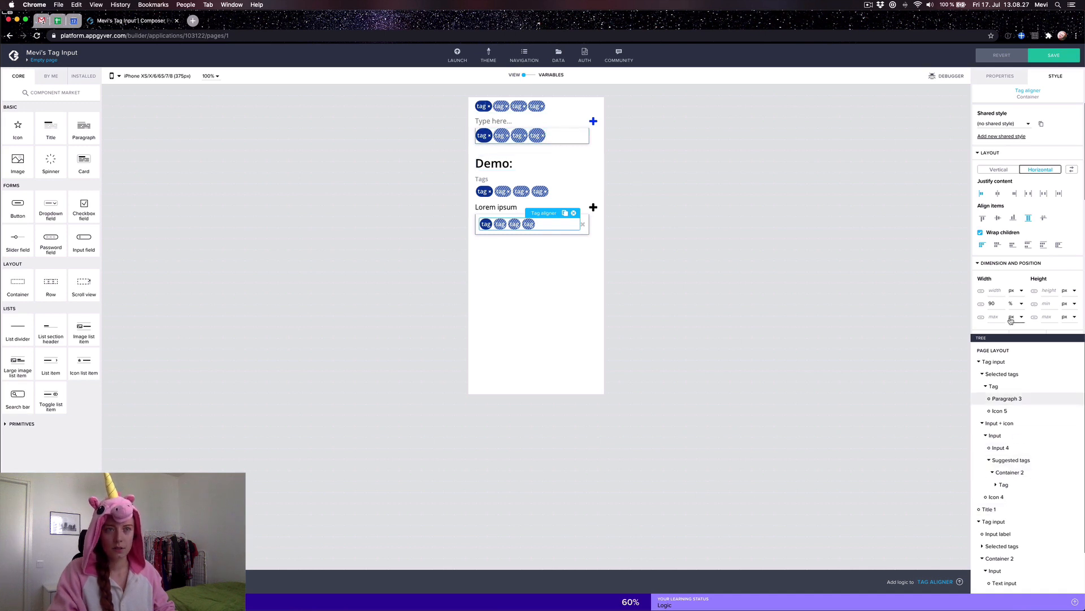
{"action": "left_click", "coordinate": [1017, 471]}
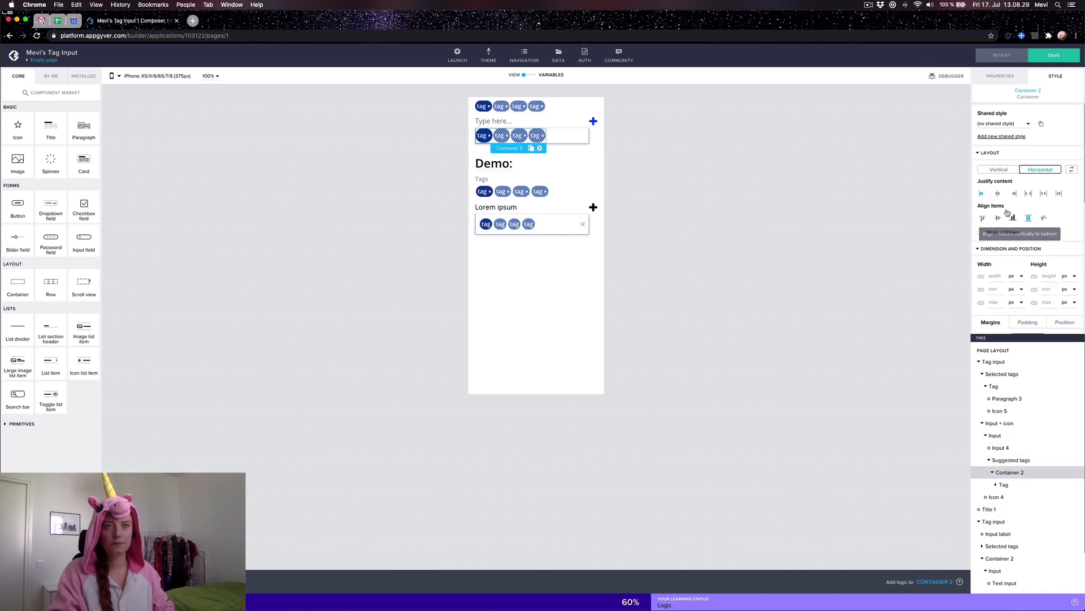
{"action": "left_click", "coordinate": [1000, 76]}
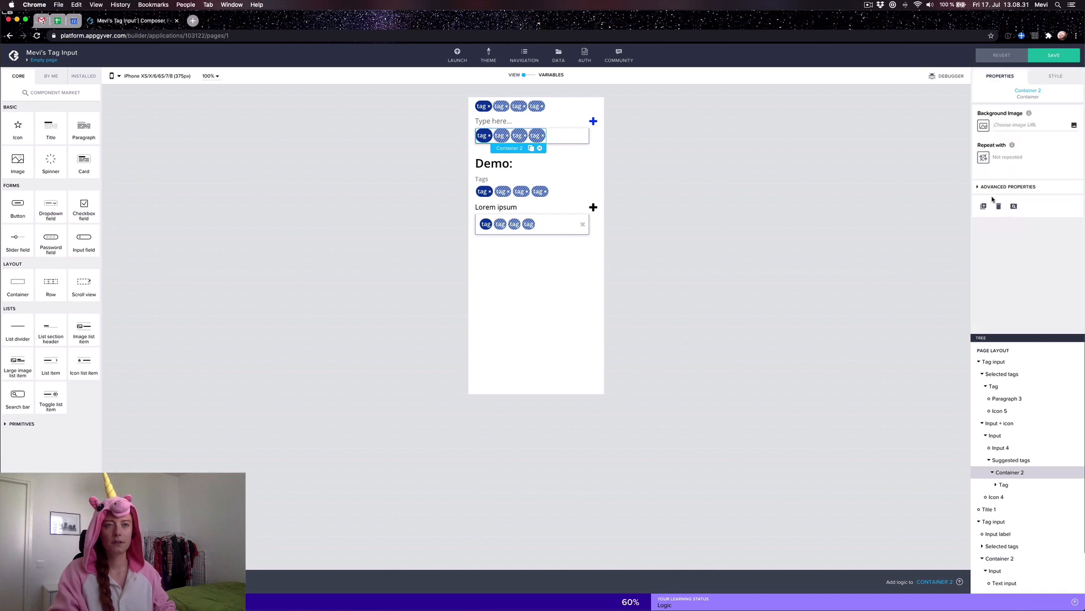
{"action": "left_click", "coordinate": [992, 191]}
{"action": "left_click", "coordinate": [1018, 243]}
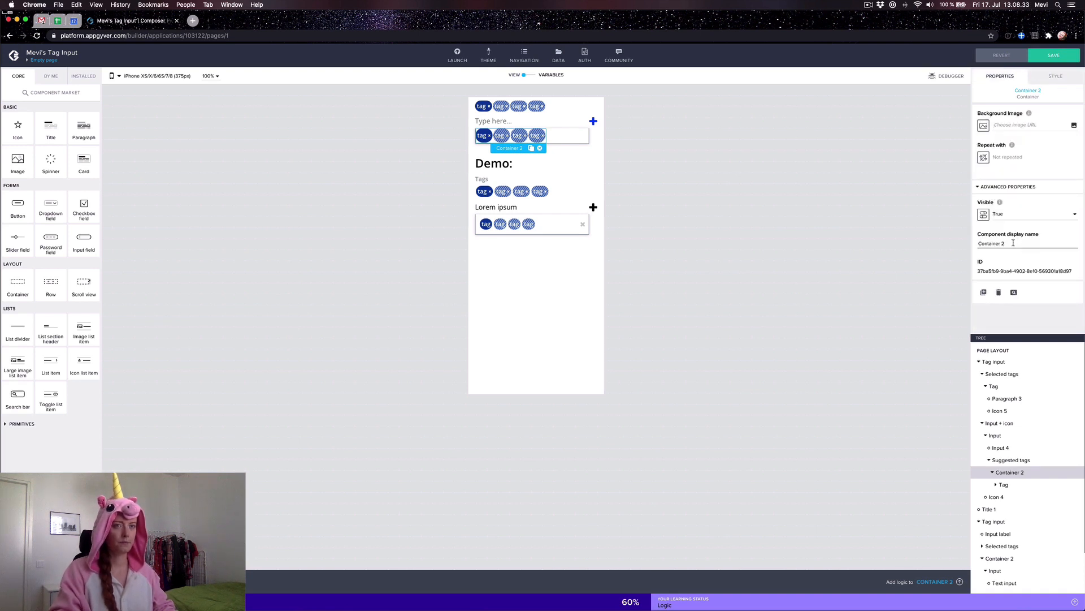
{"action": "key", "text": "super+a"}
{"action": "type", "text": "Tag alig"}
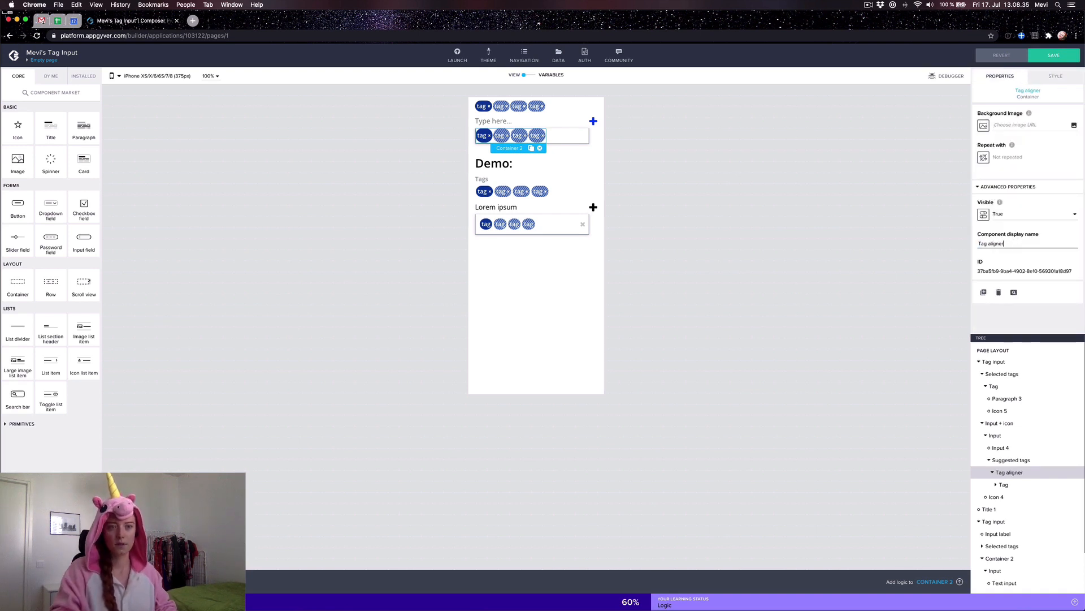
{"action": "left_click", "coordinate": [1054, 76]}
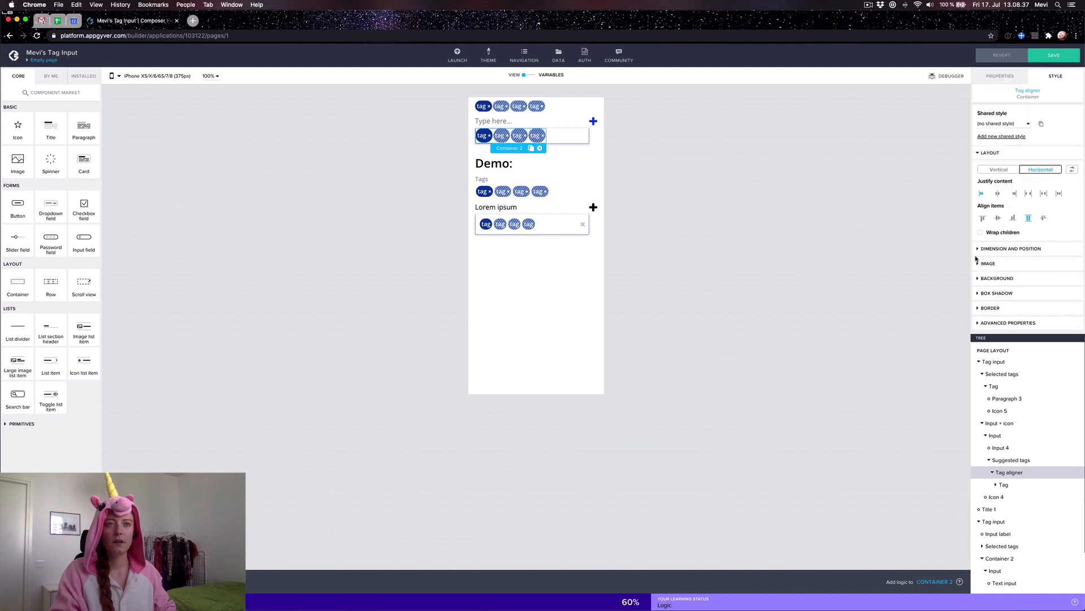
{"action": "left_click", "coordinate": [977, 248]}
{"action": "scroll", "coordinate": [981, 246], "scroll_direction": "down", "scroll_amount": 1}
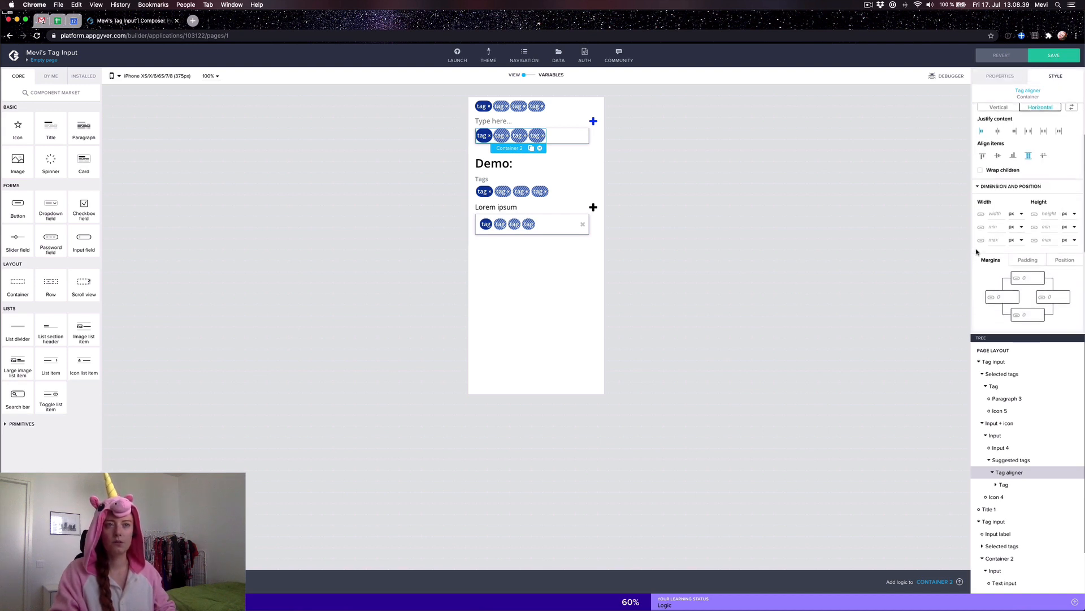
{"action": "left_click", "coordinate": [1015, 227]}
{"action": "left_click", "coordinate": [1016, 235]}
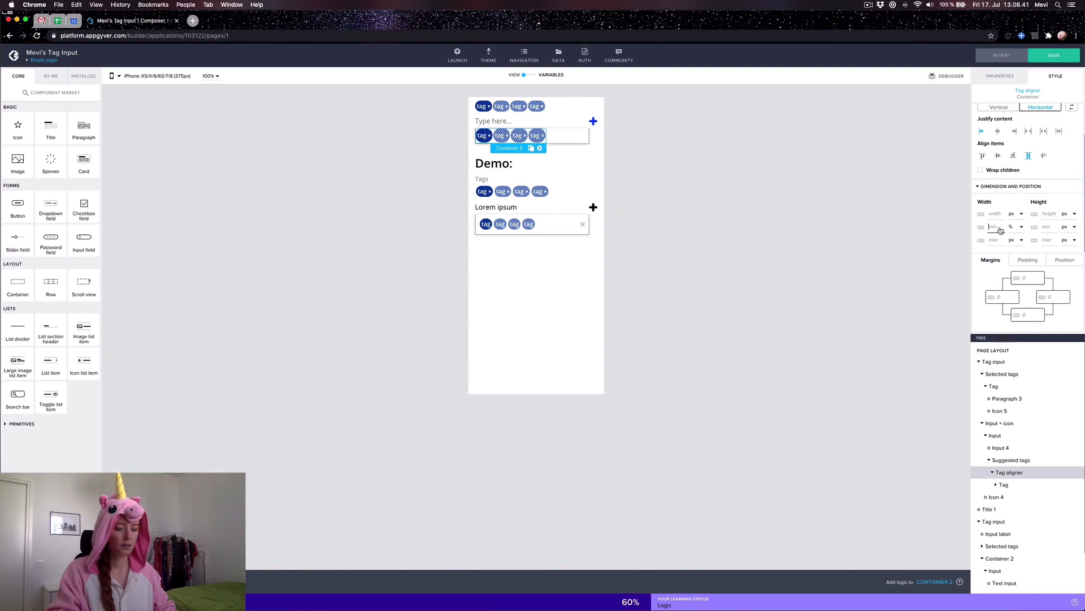
{"action": "type", "text": "90"}
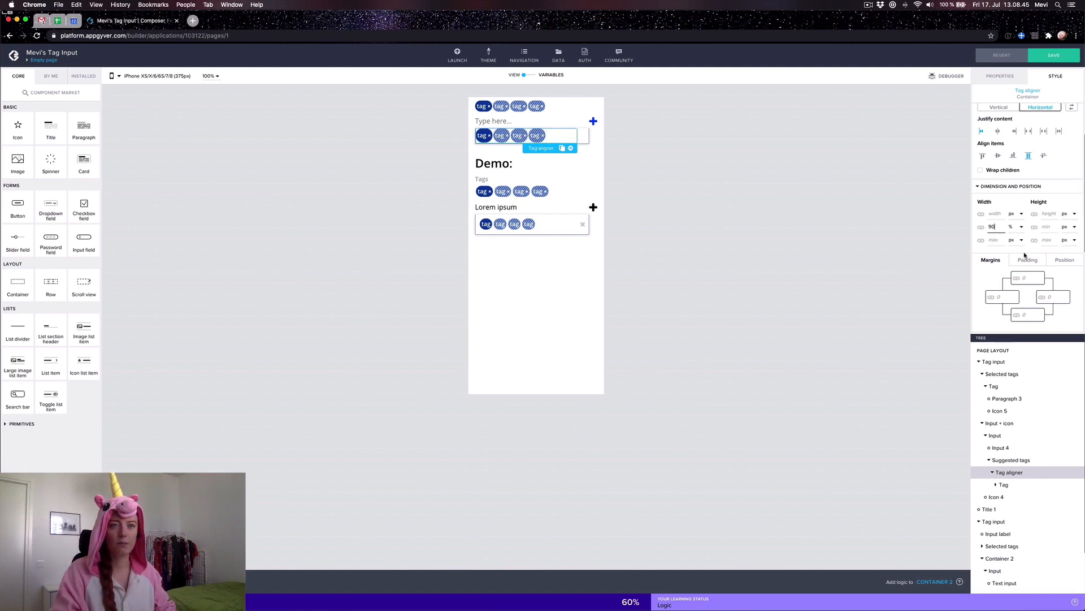
{"action": "scroll", "coordinate": [1015, 522], "scroll_direction": "down", "scroll_amount": 2}
{"action": "left_click", "coordinate": [1010, 564]}
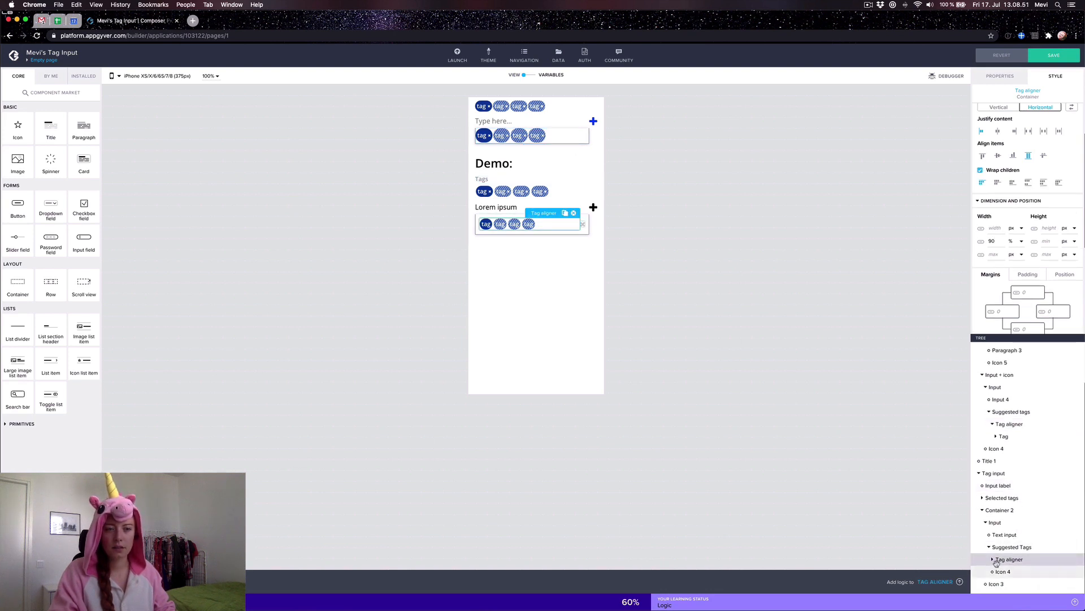
{"action": "left_click", "coordinate": [992, 563]}
{"action": "left_click", "coordinate": [1010, 572]}
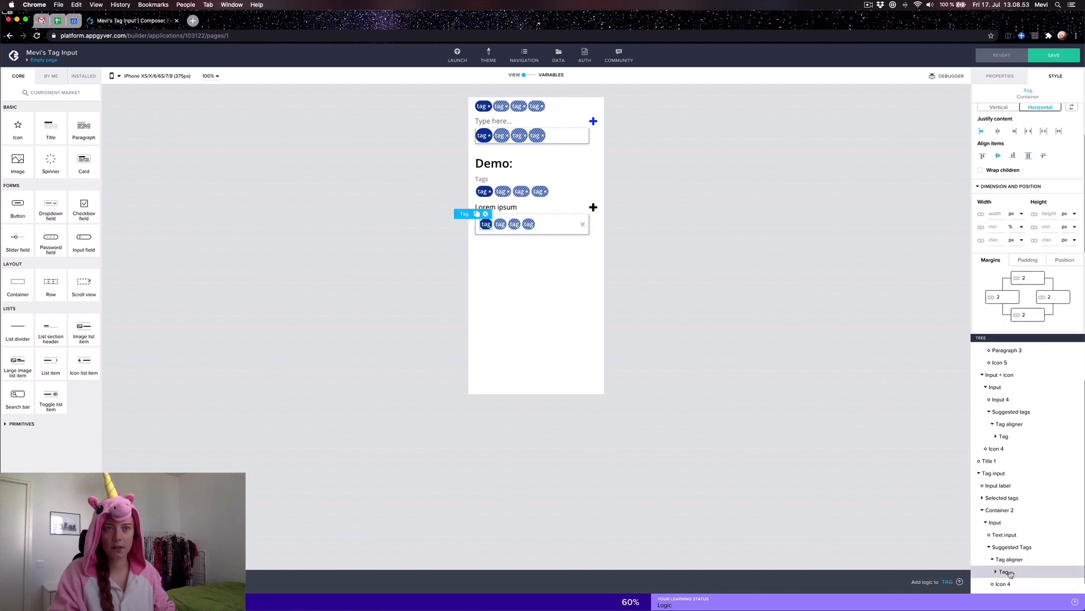
{"action": "scroll", "coordinate": [1012, 559], "scroll_direction": "down", "scroll_amount": 1}
{"action": "scroll", "coordinate": [1015, 522], "scroll_direction": "up", "scroll_amount": 3}
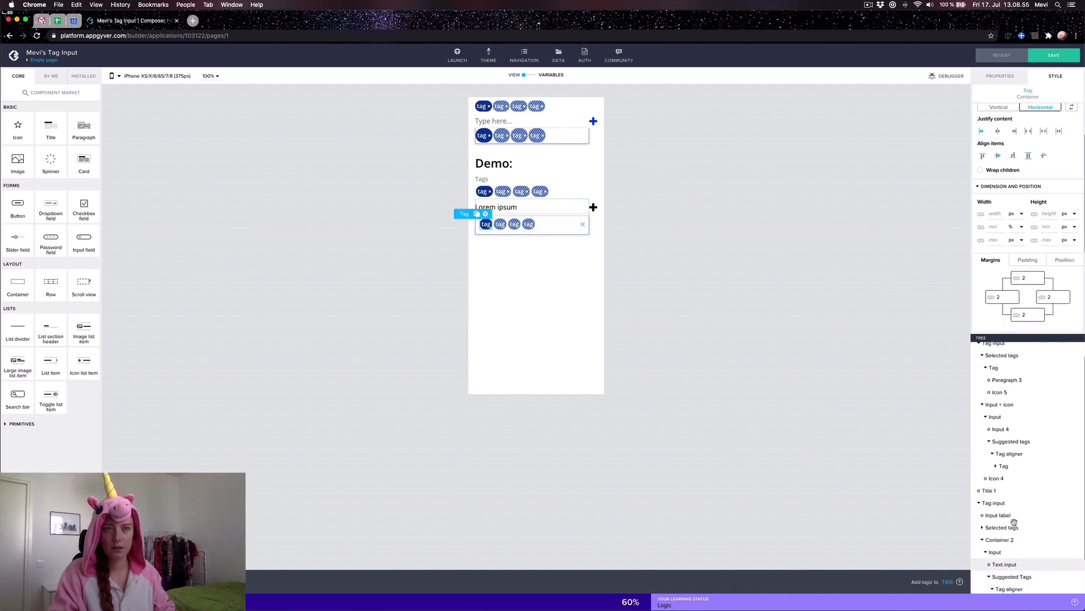
{"action": "scroll", "coordinate": [1014, 523], "scroll_direction": "down", "scroll_amount": 3}
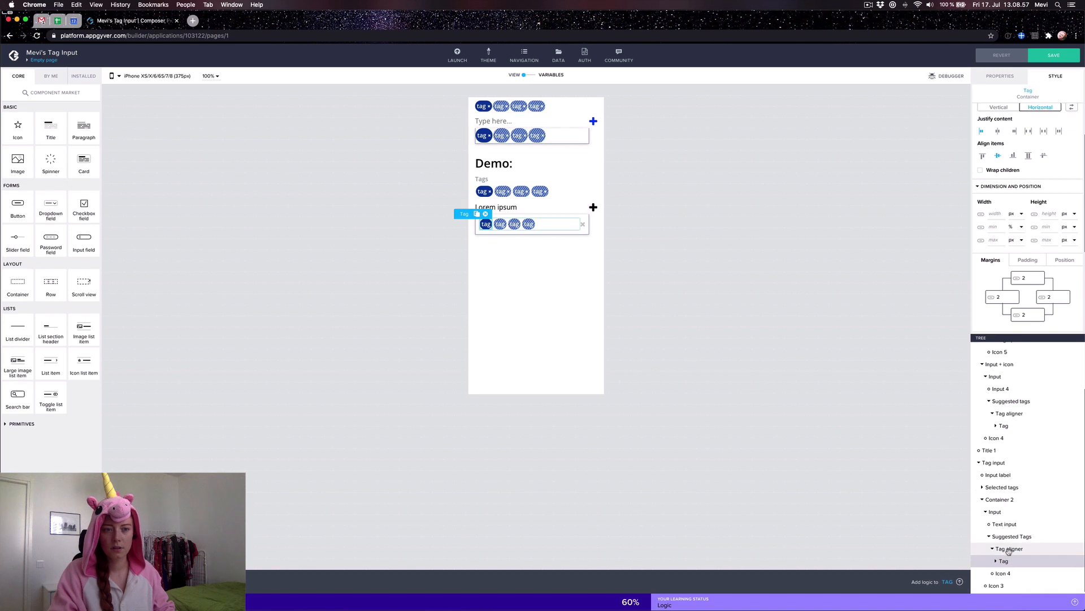
{"action": "left_click", "coordinate": [1007, 548]}
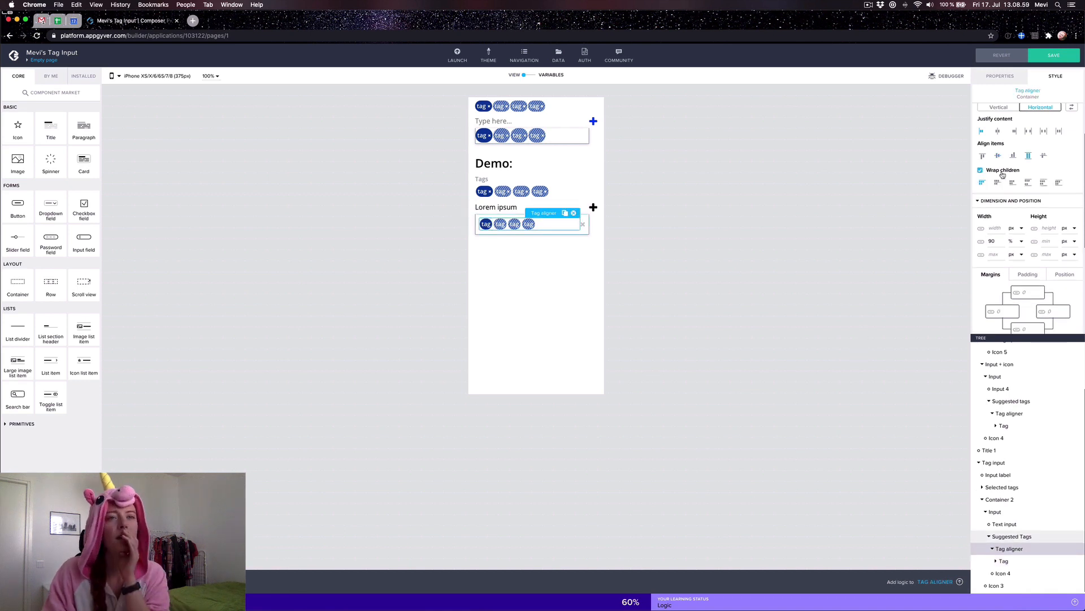
{"action": "left_click", "coordinate": [1008, 537]}
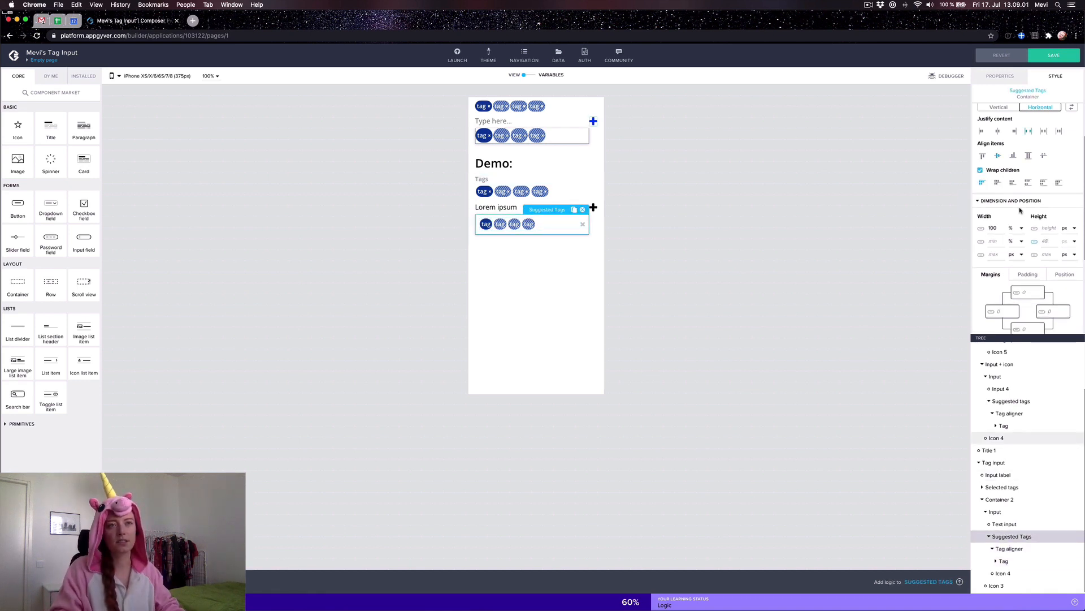
Step: Set the suggested-tags row's left padding to 8 via the $spacerBase variable
{"action": "scroll", "coordinate": [1027, 255], "scroll_direction": "down", "scroll_amount": 3}
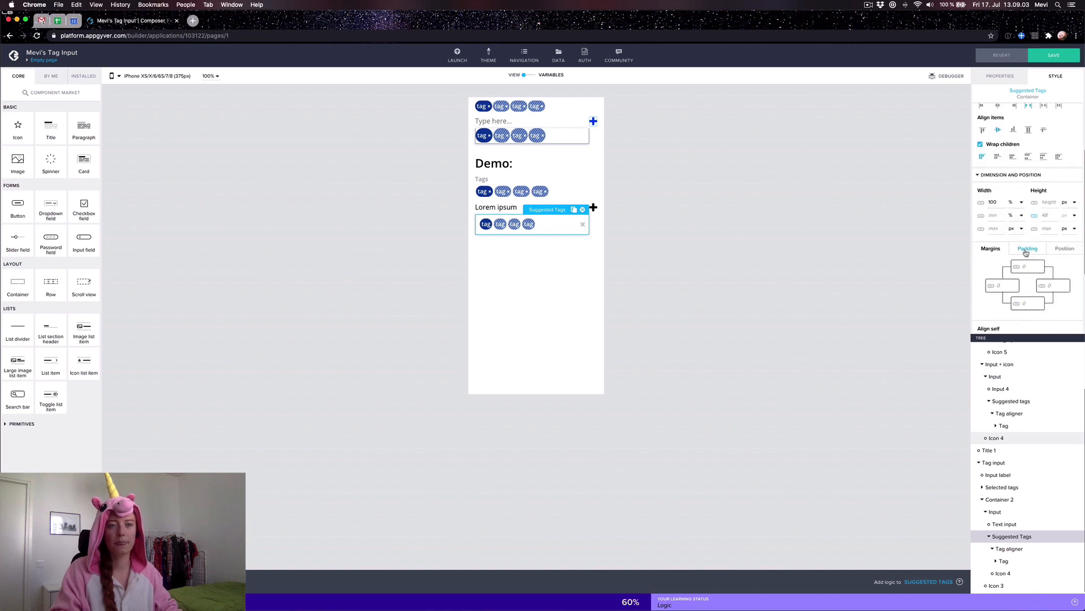
{"action": "left_click", "coordinate": [1027, 249]}
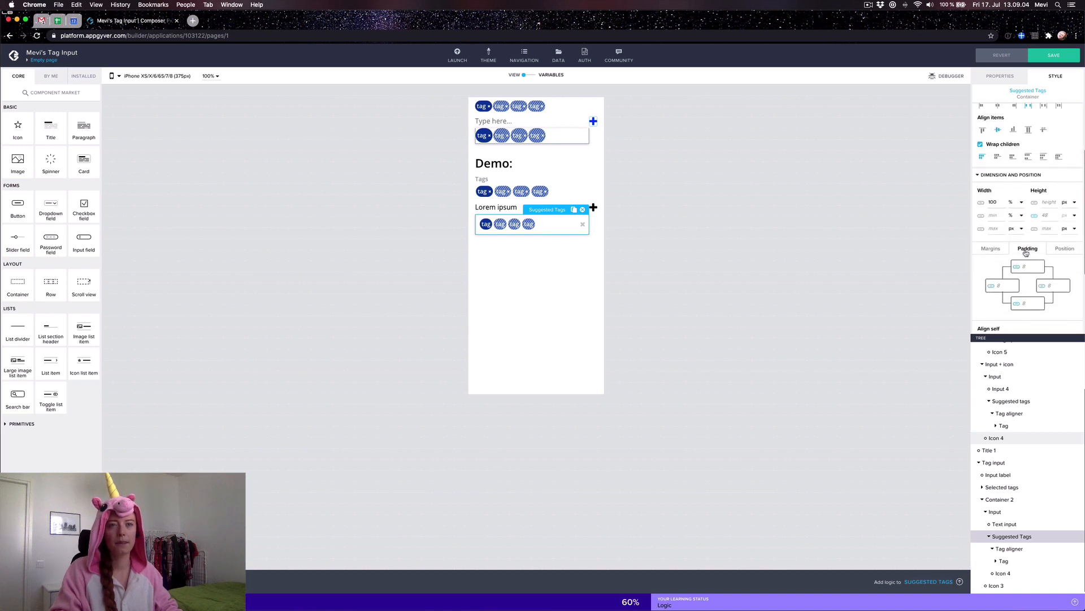
{"action": "left_click", "coordinate": [1009, 401]}
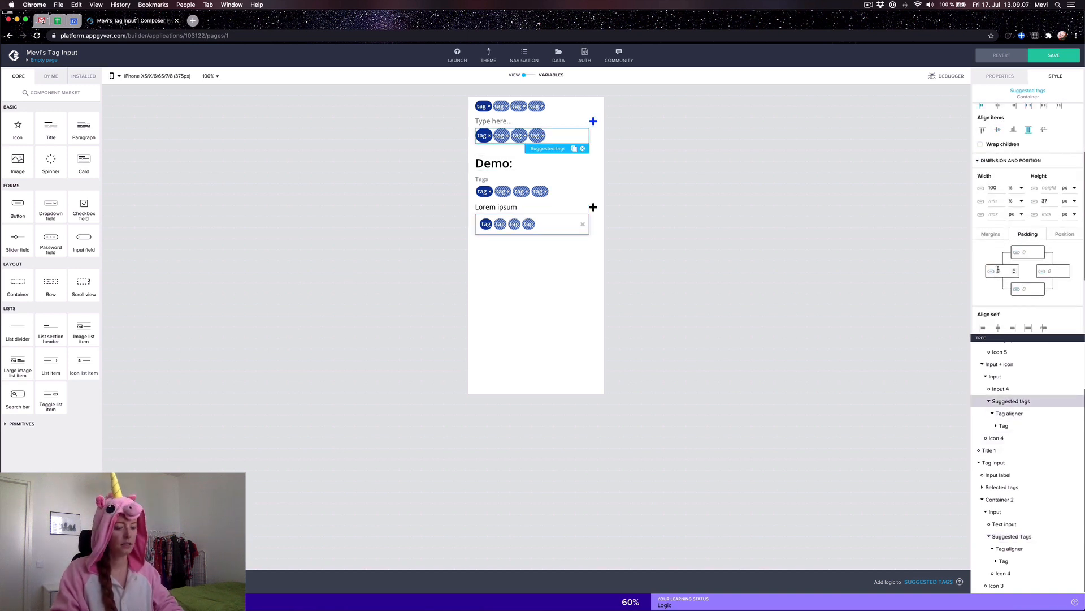
{"action": "left_click", "coordinate": [996, 272]}
{"action": "type", "text": "8"}
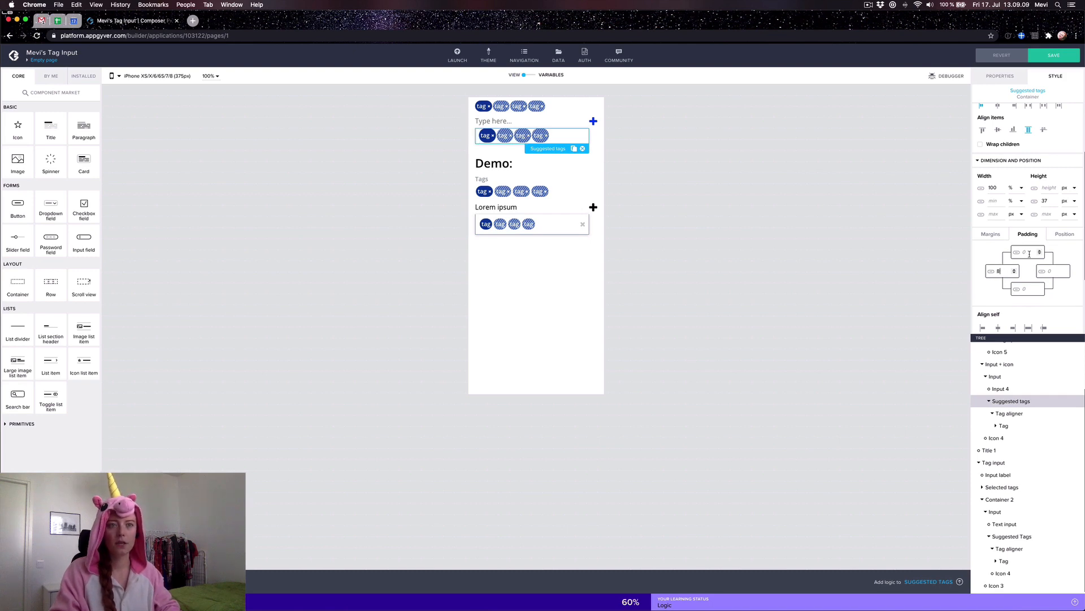
{"action": "left_click", "coordinate": [991, 271]}
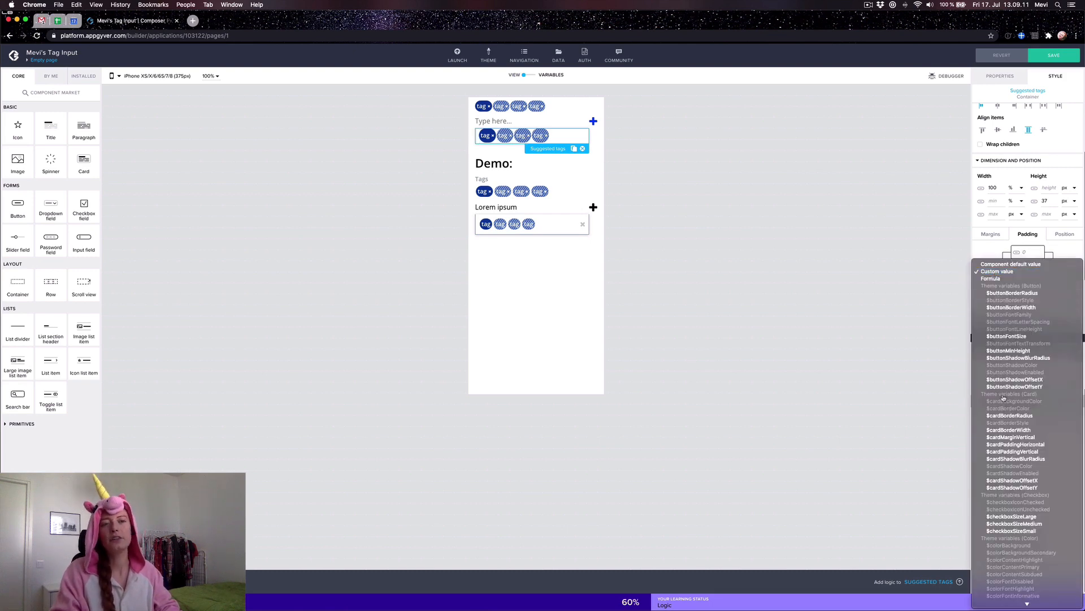
{"action": "scroll", "coordinate": [1004, 398], "scroll_direction": "down", "scroll_amount": 10}
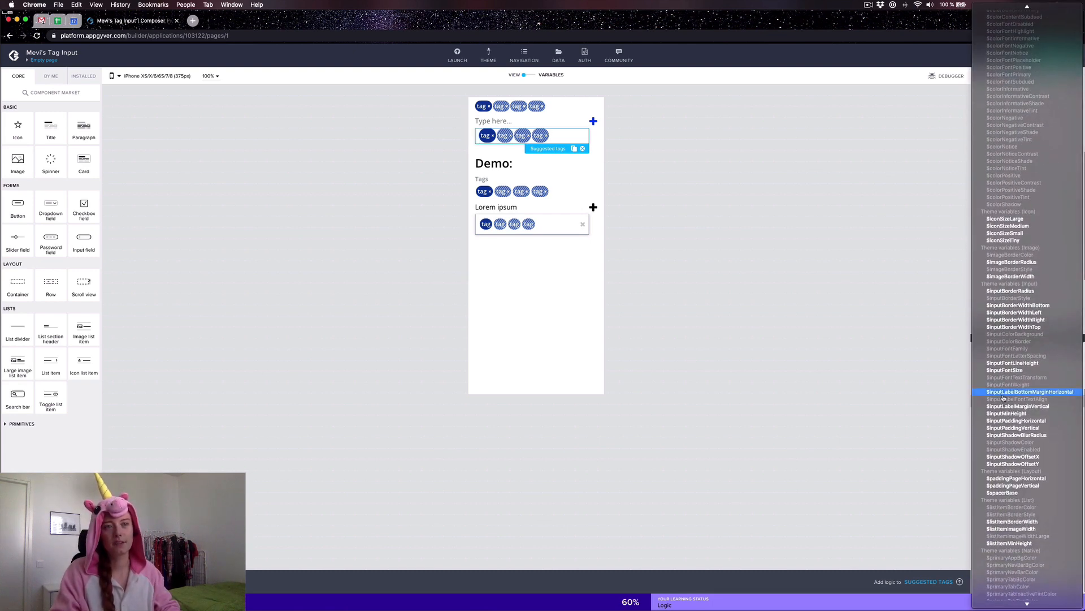
{"action": "left_click", "coordinate": [1002, 492]}
Step: Bind the row's top, right and bottom padding to $spacerBase too
{"action": "left_click", "coordinate": [1017, 254]}
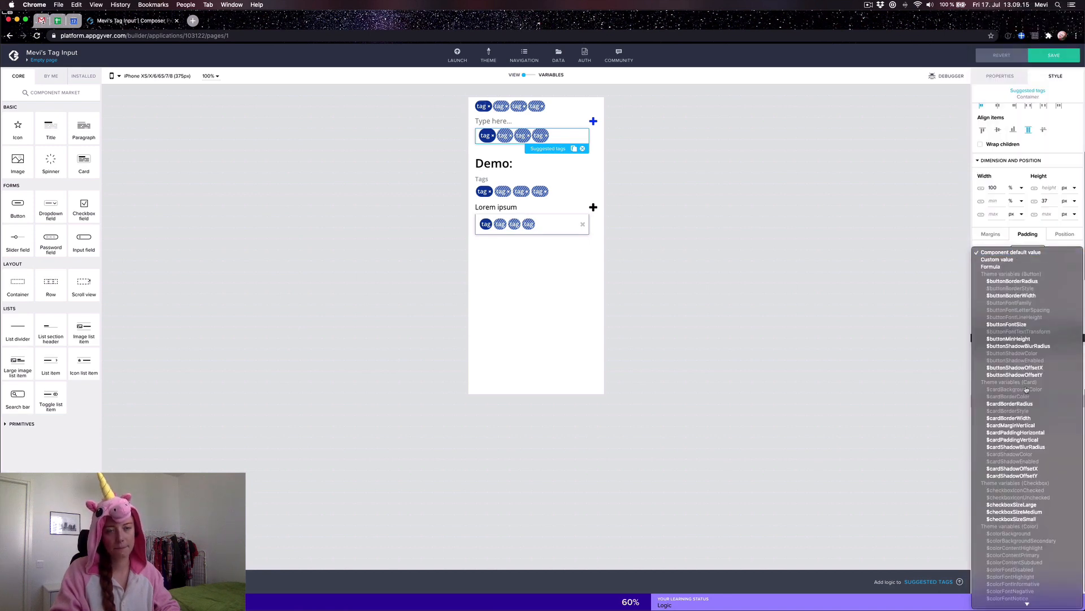
{"action": "scroll", "coordinate": [1018, 198], "scroll_direction": "down", "scroll_amount": 10}
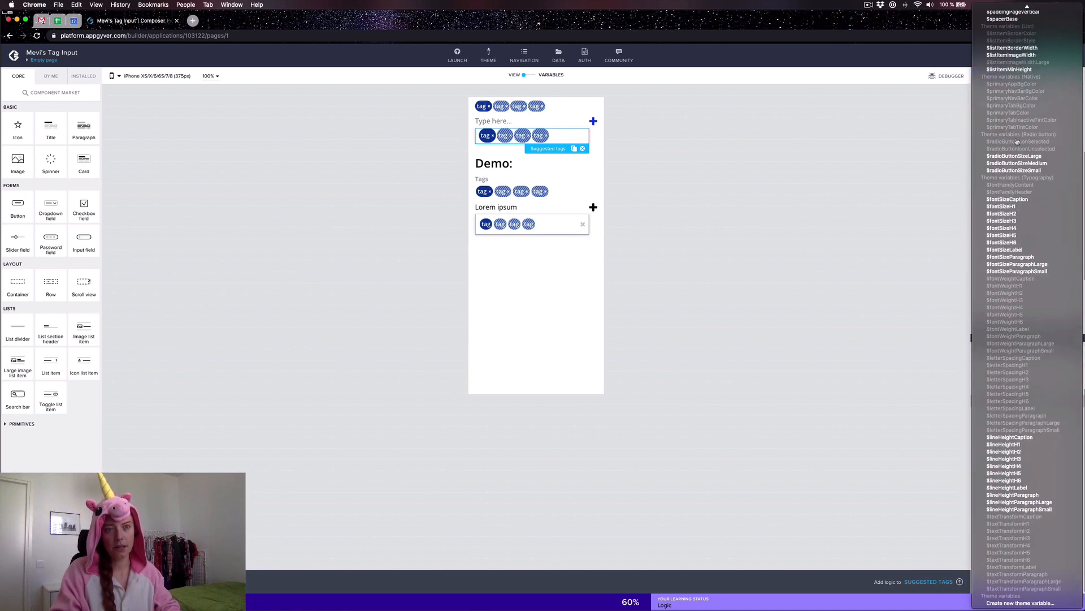
{"action": "left_click", "coordinate": [1002, 20]}
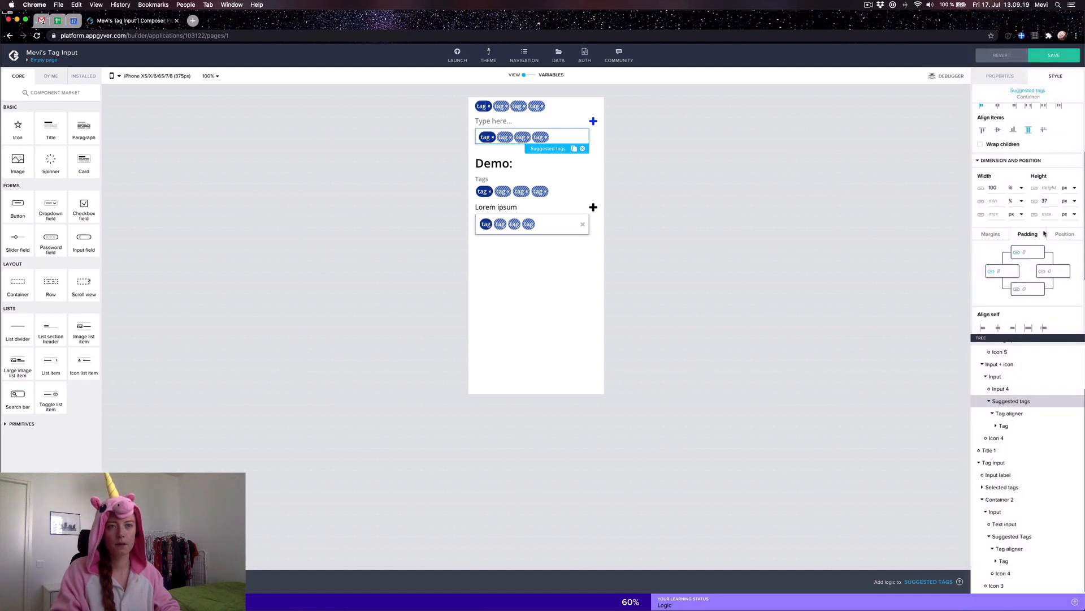
{"action": "left_click", "coordinate": [1042, 271]}
{"action": "scroll", "coordinate": [1028, 311], "scroll_direction": "down", "scroll_amount": 5}
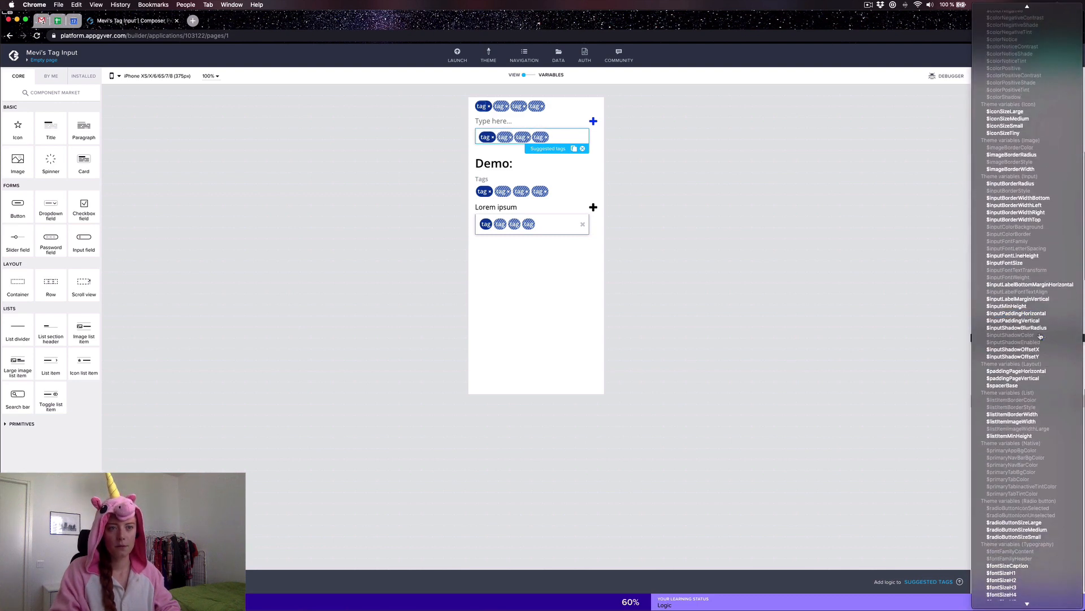
{"action": "left_click", "coordinate": [1011, 386]}
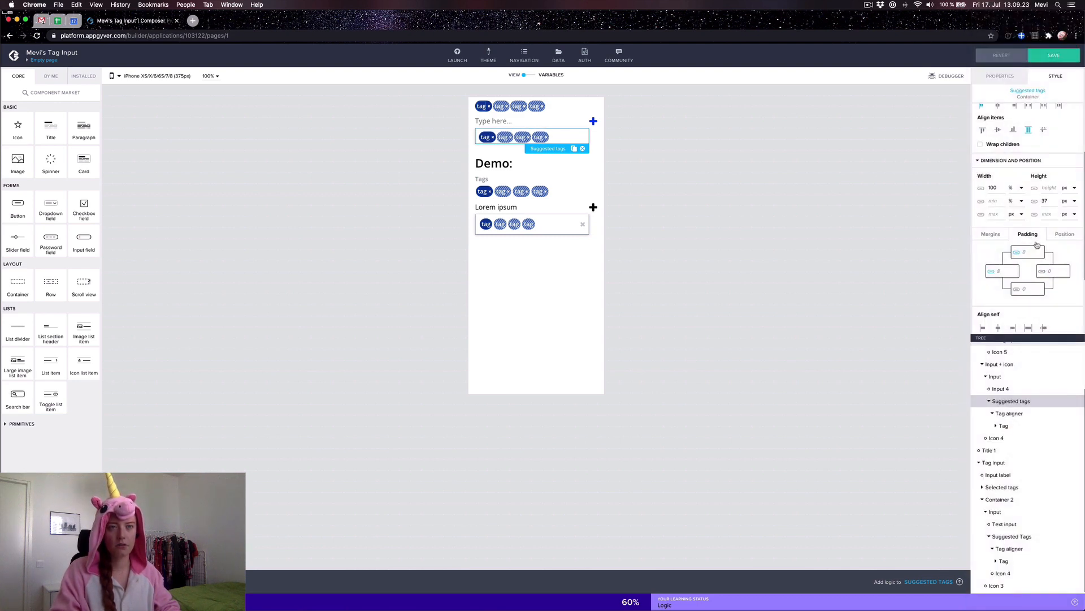
{"action": "left_click", "coordinate": [1018, 290]}
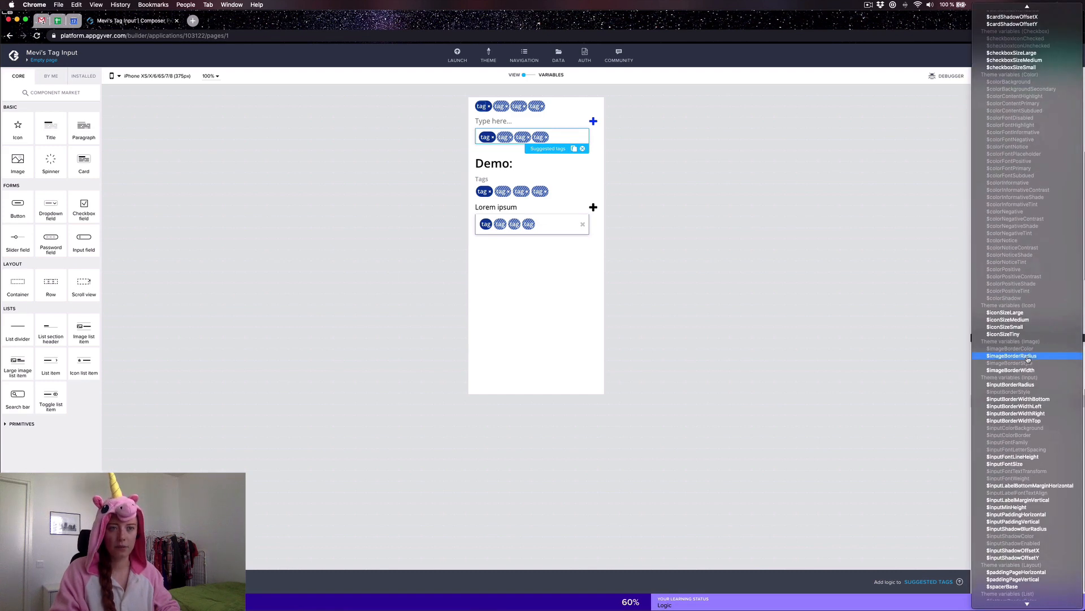
{"action": "scroll", "coordinate": [1028, 362], "scroll_direction": "down", "scroll_amount": 3}
{"action": "left_click", "coordinate": [1016, 472]}
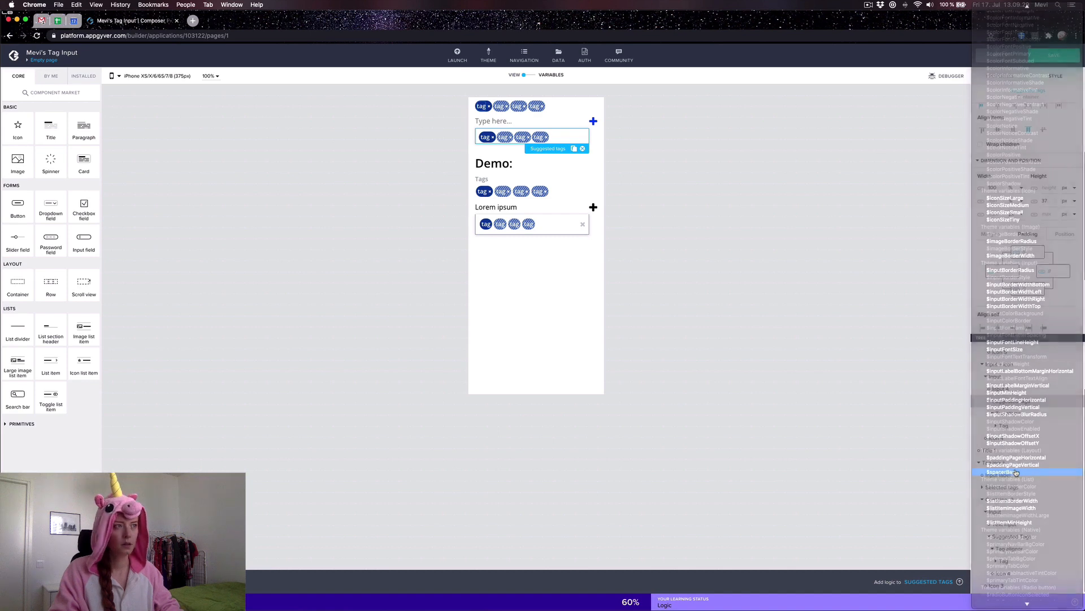
Step: Turn on Wrap children for the Tag aligner holding the suggested tags
{"action": "left_click", "coordinate": [493, 142]}
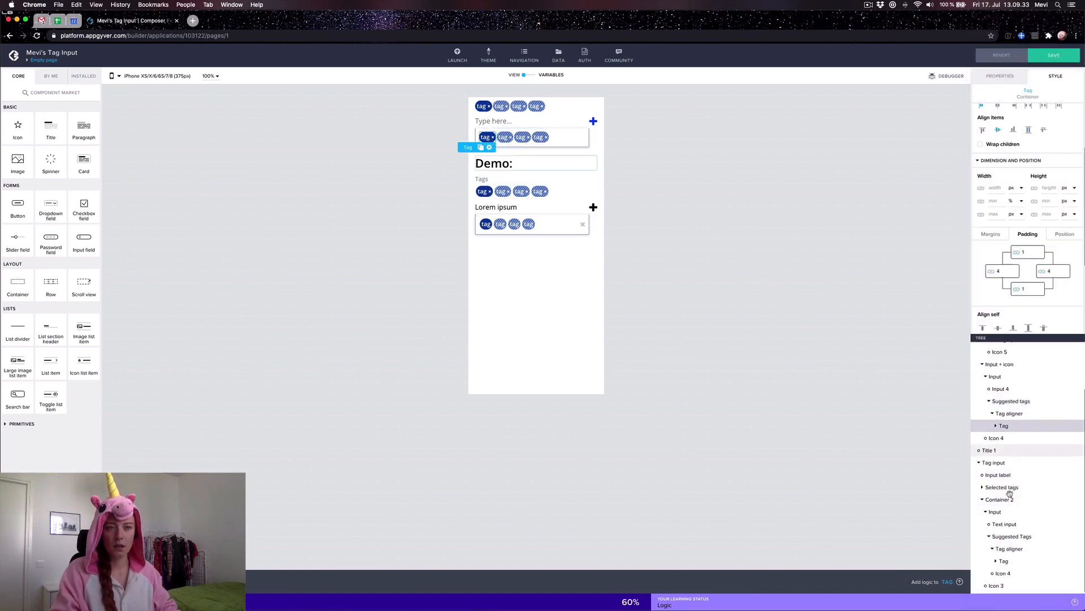
{"action": "left_click", "coordinate": [1002, 415]}
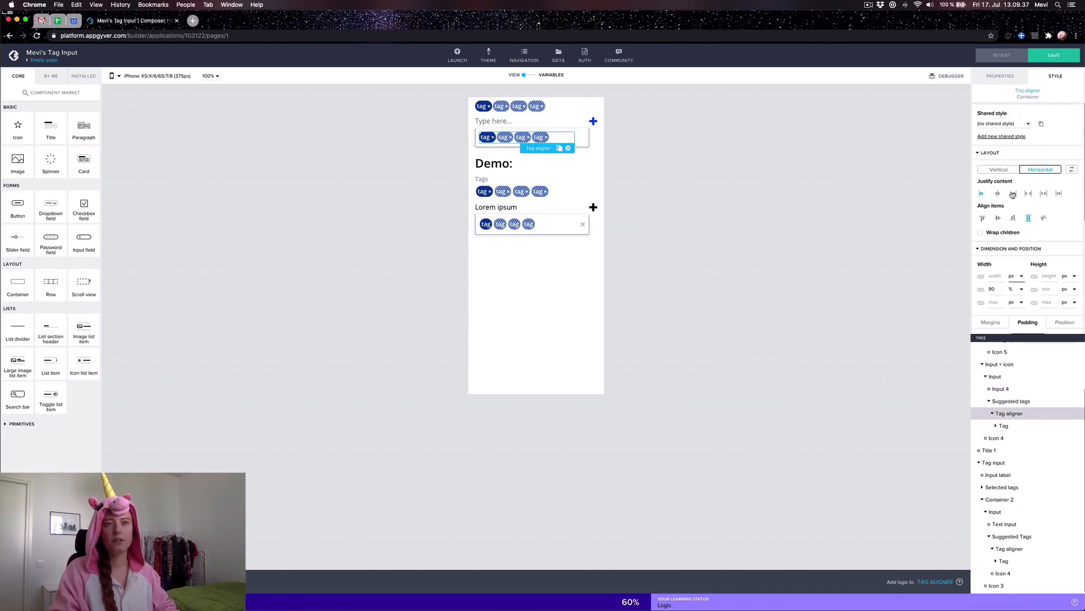
{"action": "left_click", "coordinate": [980, 233]}
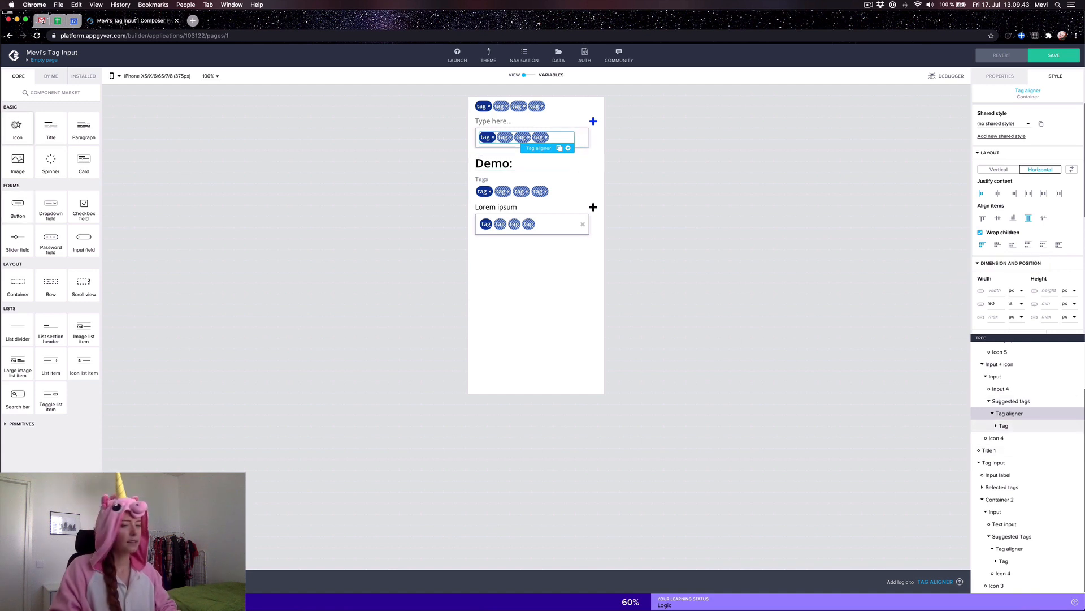
Step: Add an Icon after the Tag aligner in Suggested tags and open its icon name picker
{"action": "left_click_drag", "start_coordinate": [17, 125], "coordinate": [1004, 441]}
{"action": "left_click", "coordinate": [999, 76]}
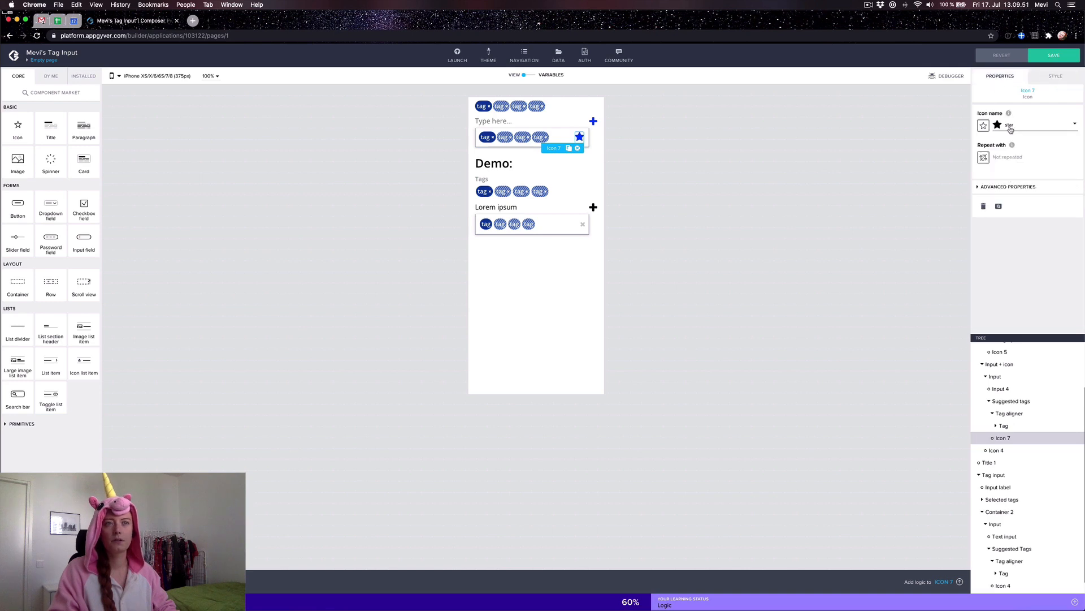
{"action": "left_click", "coordinate": [1017, 125]}
Step: Change Icon 7's symbol to a times cross
{"action": "left_click", "coordinate": [620, 149]}
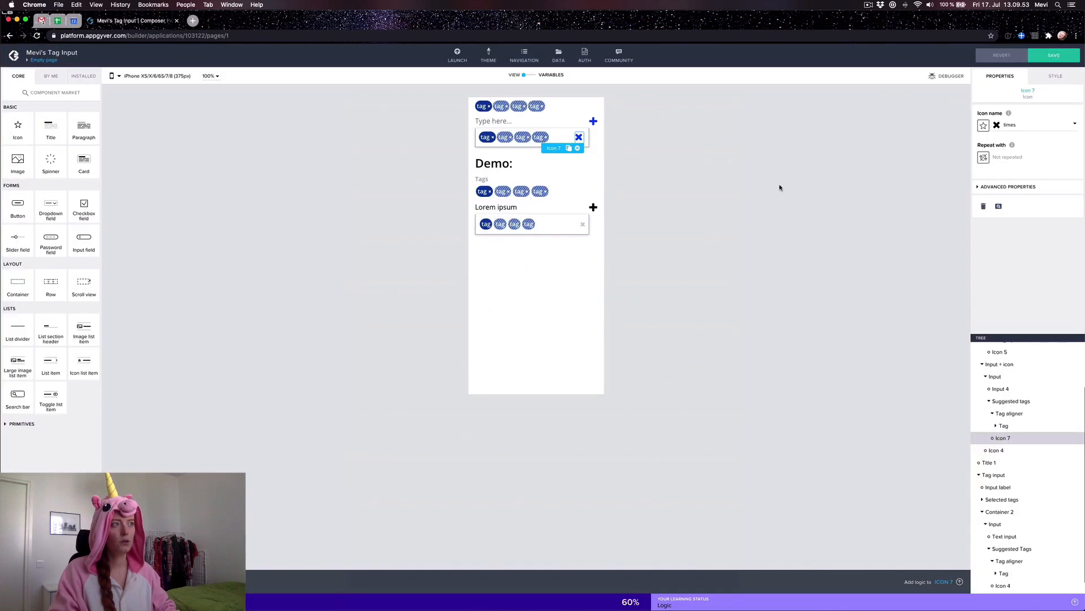
{"action": "left_click", "coordinate": [1056, 78]}
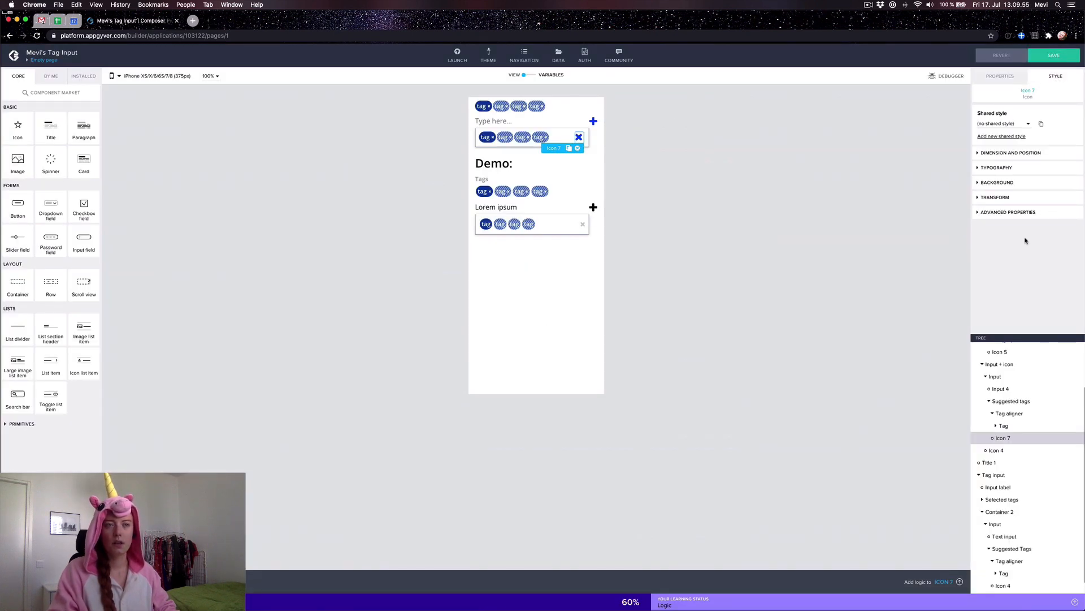
{"action": "left_click", "coordinate": [986, 161]}
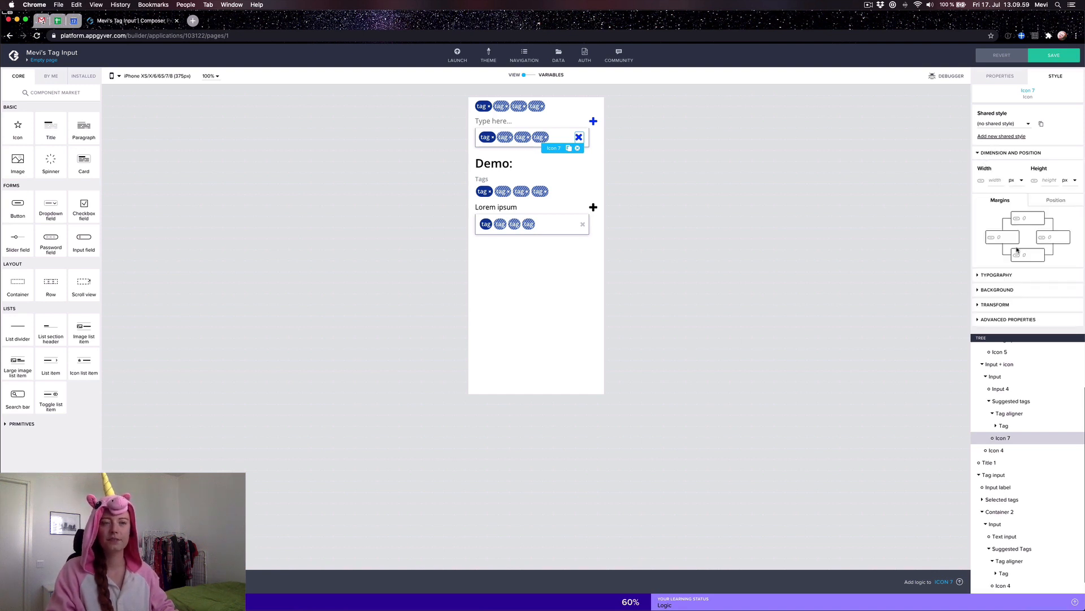
{"action": "left_click", "coordinate": [995, 274]}
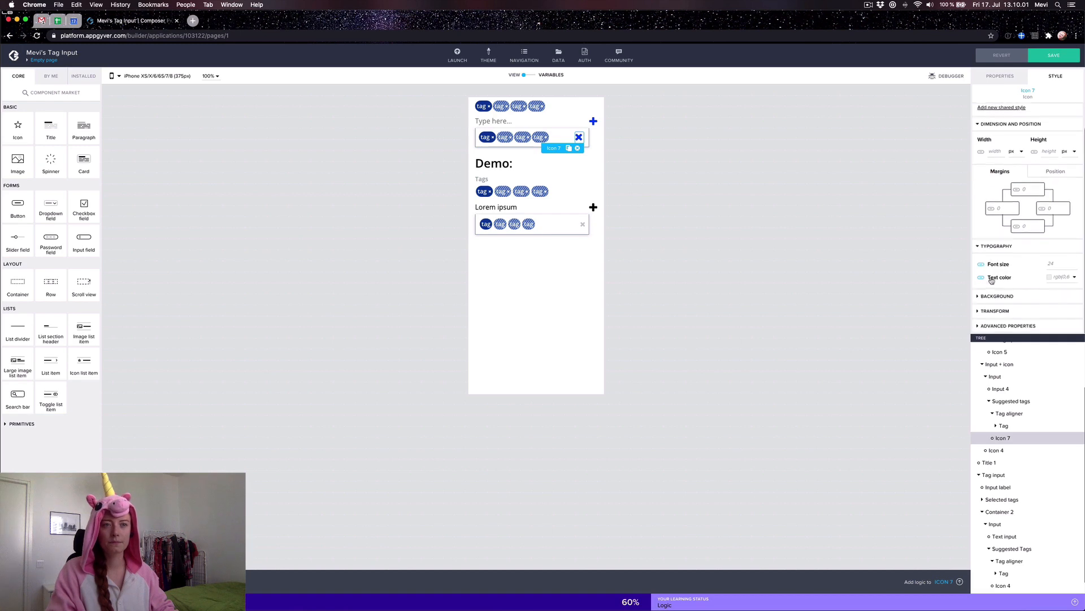
{"action": "scroll", "coordinate": [1037, 275], "scroll_direction": "down", "scroll_amount": 1}
{"action": "left_click", "coordinate": [988, 267]}
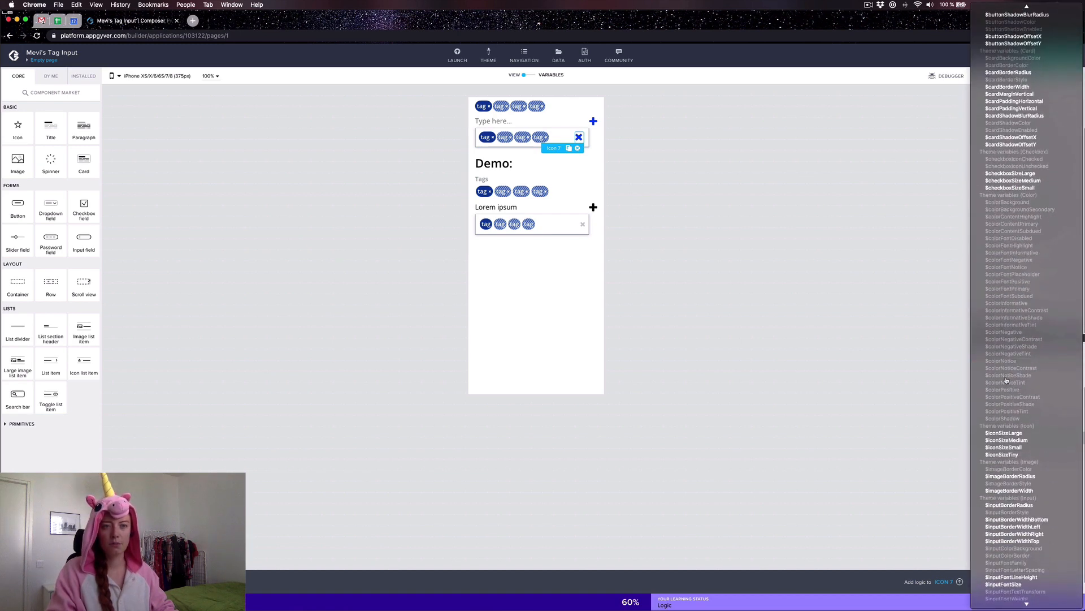
{"action": "left_click", "coordinate": [892, 316]}
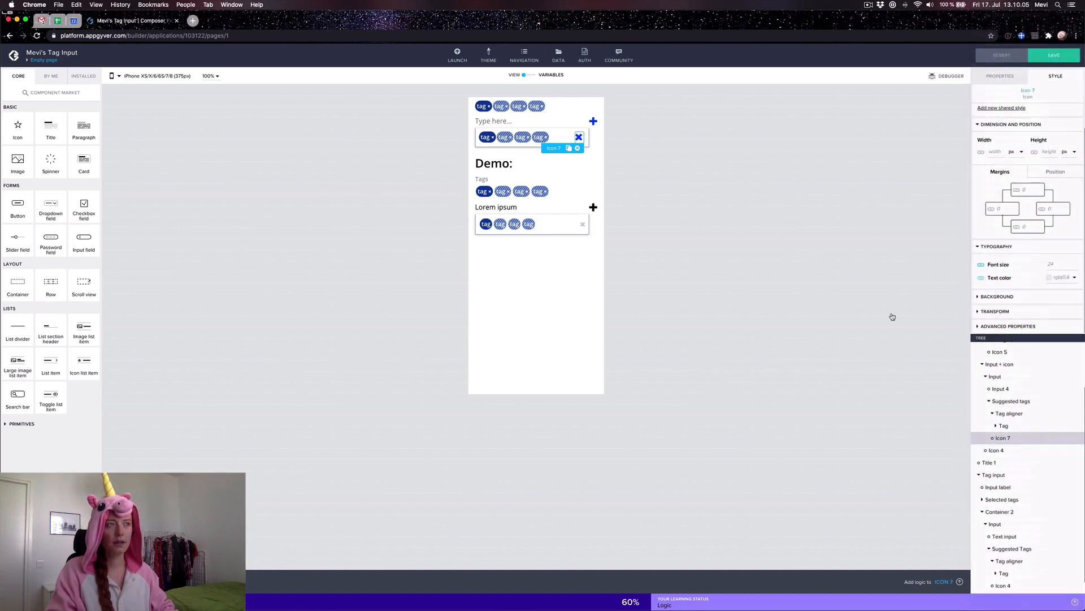
Step: Bind Icon 7's text colour to the $colorShadow theme variable
{"action": "left_click", "coordinate": [982, 278]}
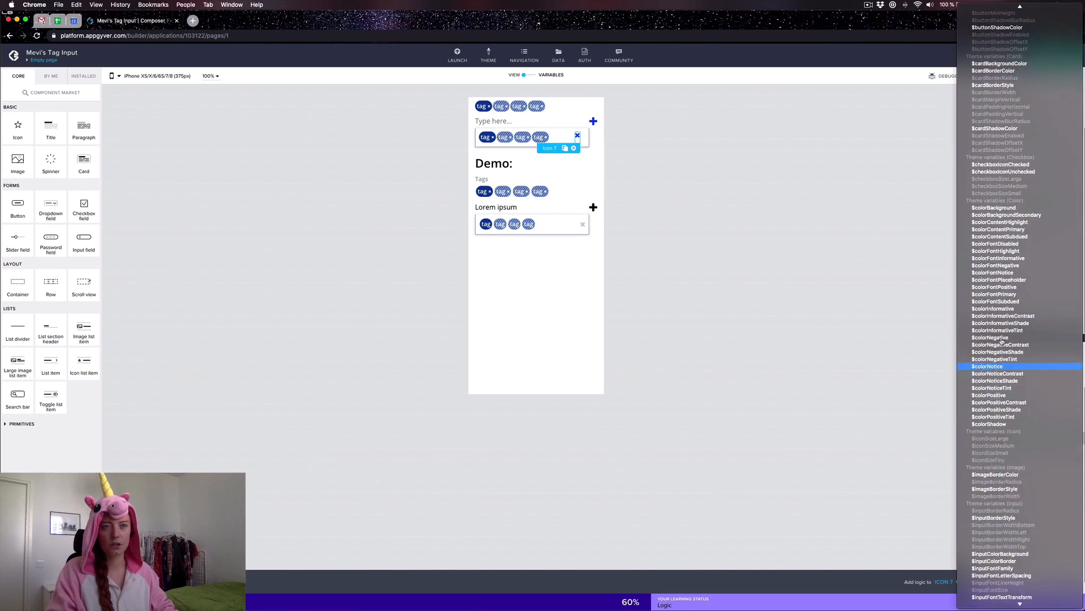
{"action": "left_click", "coordinate": [938, 238]}
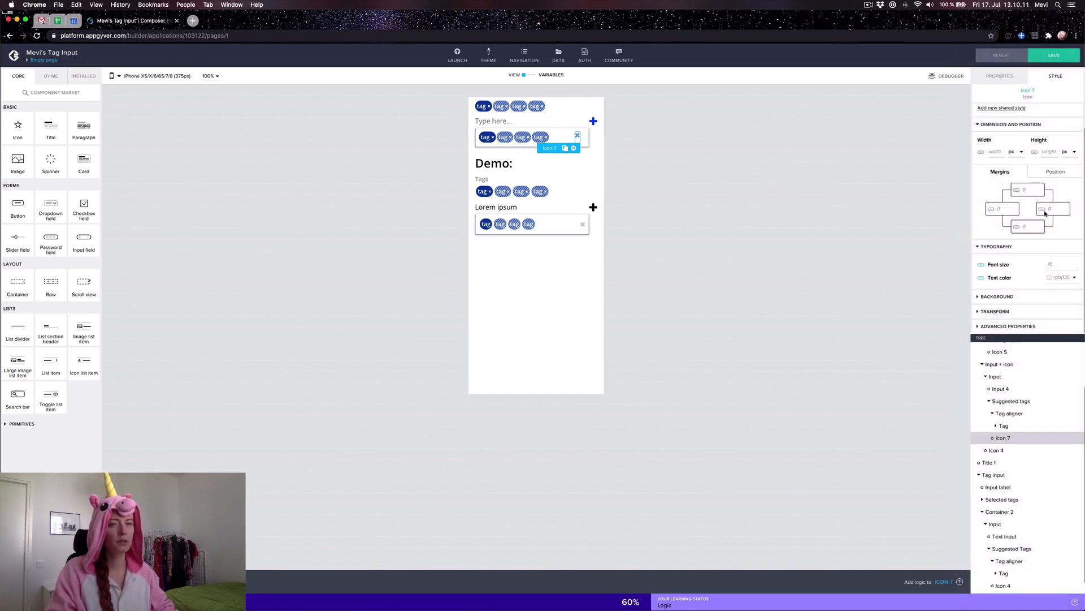
{"action": "left_click", "coordinate": [981, 278]}
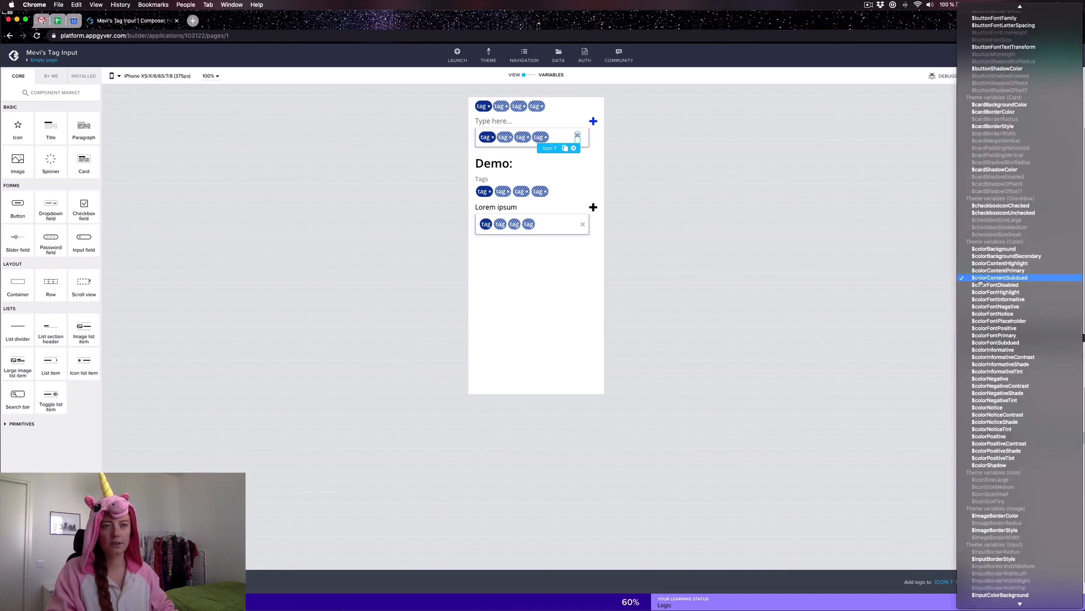
{"action": "scroll", "coordinate": [1004, 328], "scroll_direction": "down", "scroll_amount": 2}
{"action": "scroll", "coordinate": [1005, 334], "scroll_direction": "down", "scroll_amount": 1}
{"action": "left_click", "coordinate": [1002, 429]}
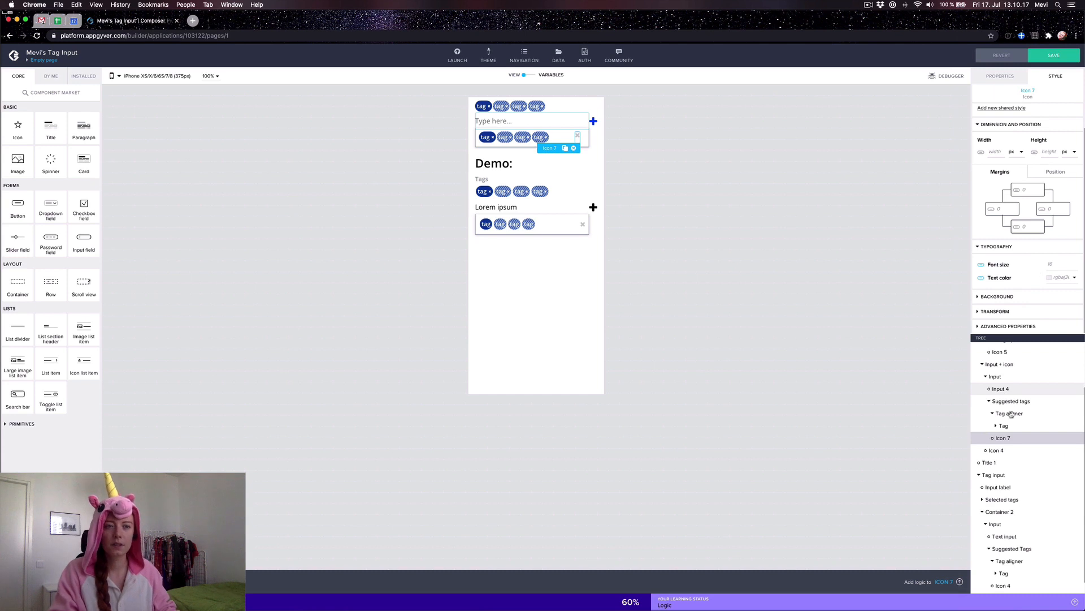
Step: Set the Suggested tags container's Justify content to space-between and save
{"action": "left_click", "coordinate": [1009, 401]}
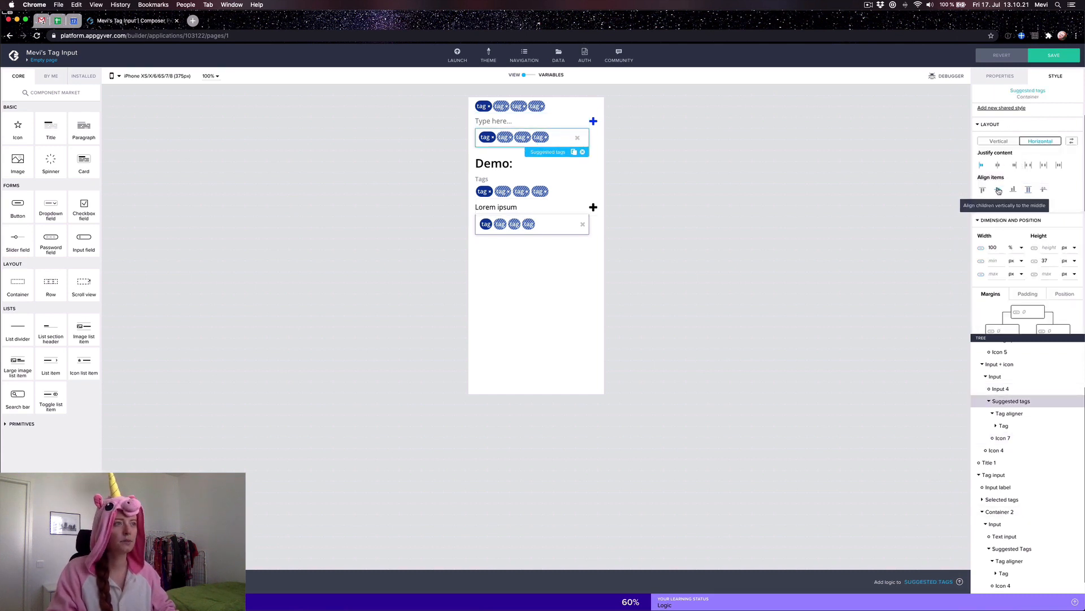
{"action": "left_click", "coordinate": [1028, 164]}
{"action": "left_click", "coordinate": [1054, 57]}
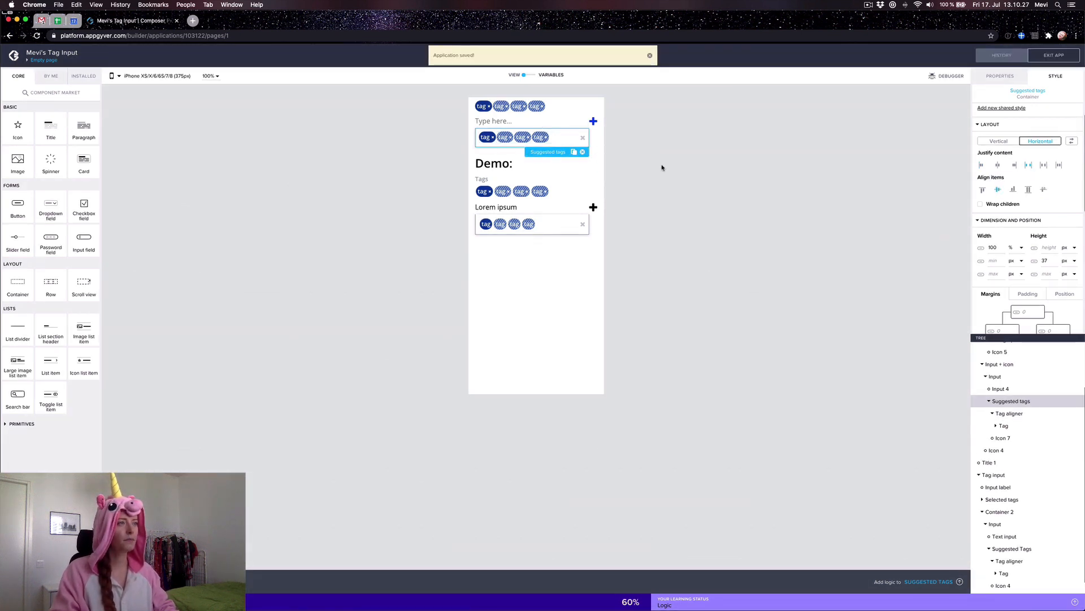
Step: Delete the remove icon from the suggested tag pill and save the app
{"action": "left_click", "coordinate": [493, 137]}
{"action": "left_click", "coordinate": [1000, 75]}
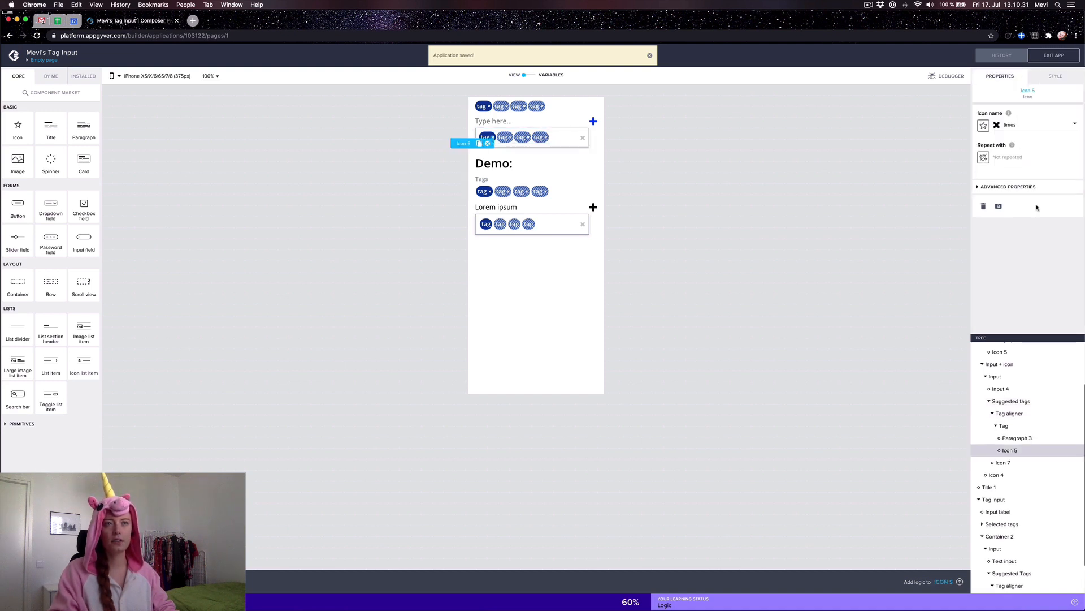
{"action": "left_click", "coordinate": [982, 207]}
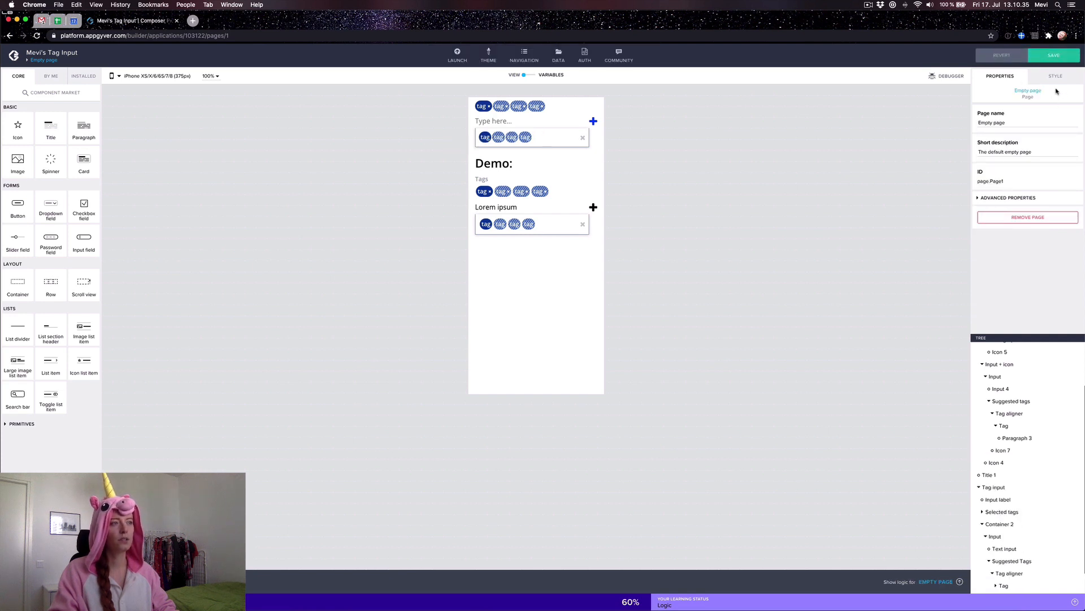
{"action": "left_click", "coordinate": [1060, 60]}
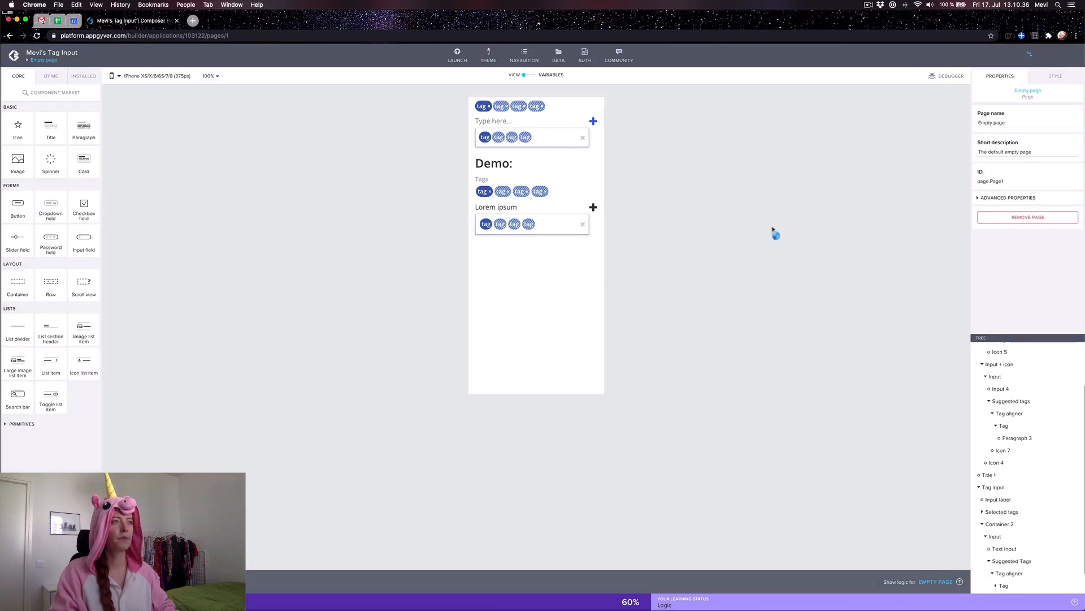
{"action": "left_click", "coordinate": [542, 124]}
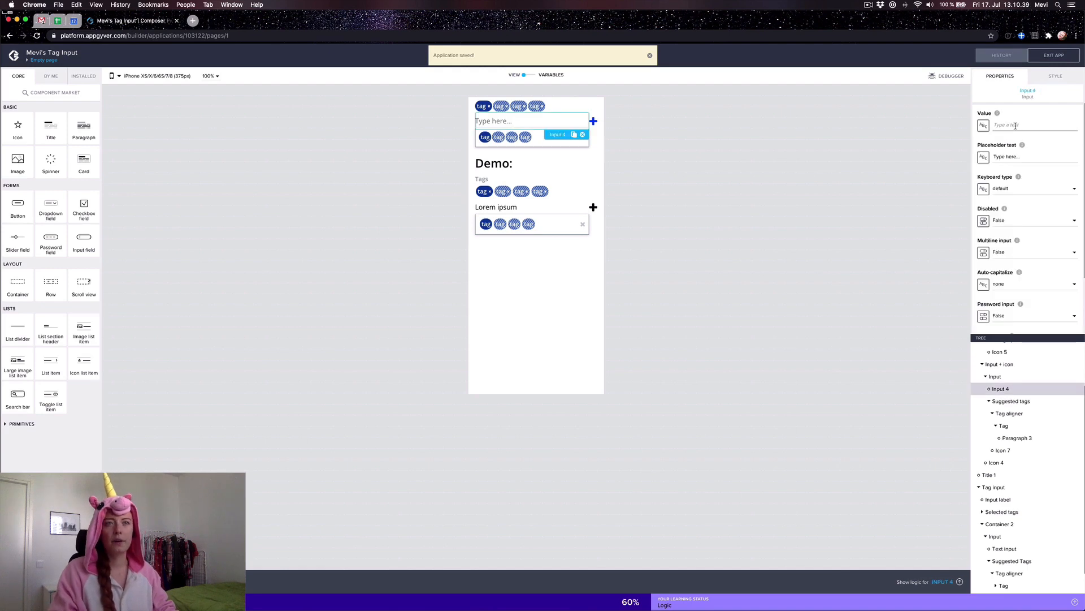
Step: Bind the input's Value to the tag_input page variable
{"action": "left_click", "coordinate": [983, 125]}
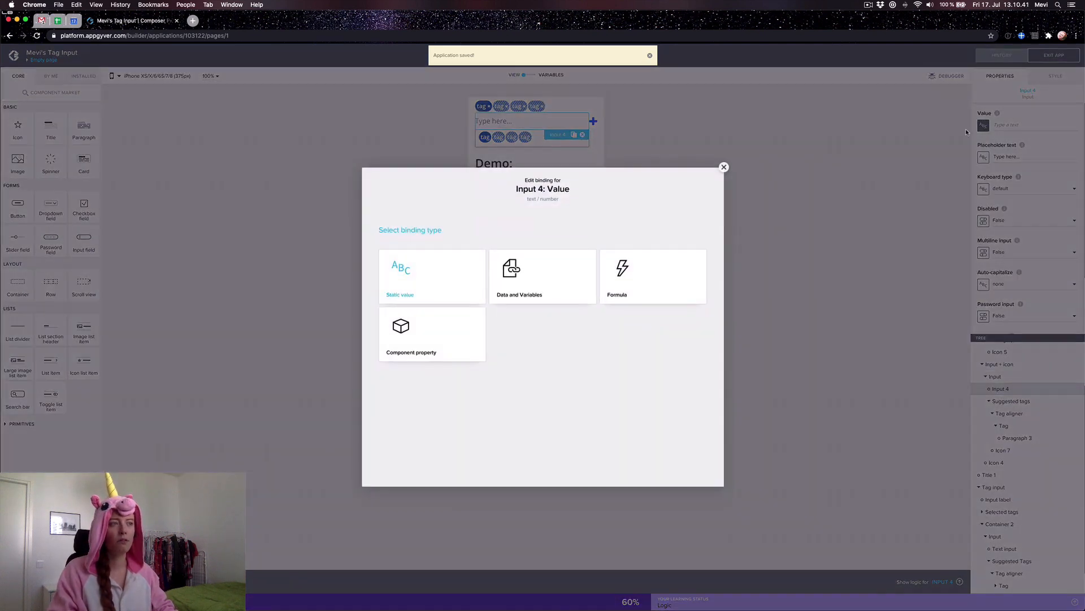
{"action": "left_click", "coordinate": [543, 276]}
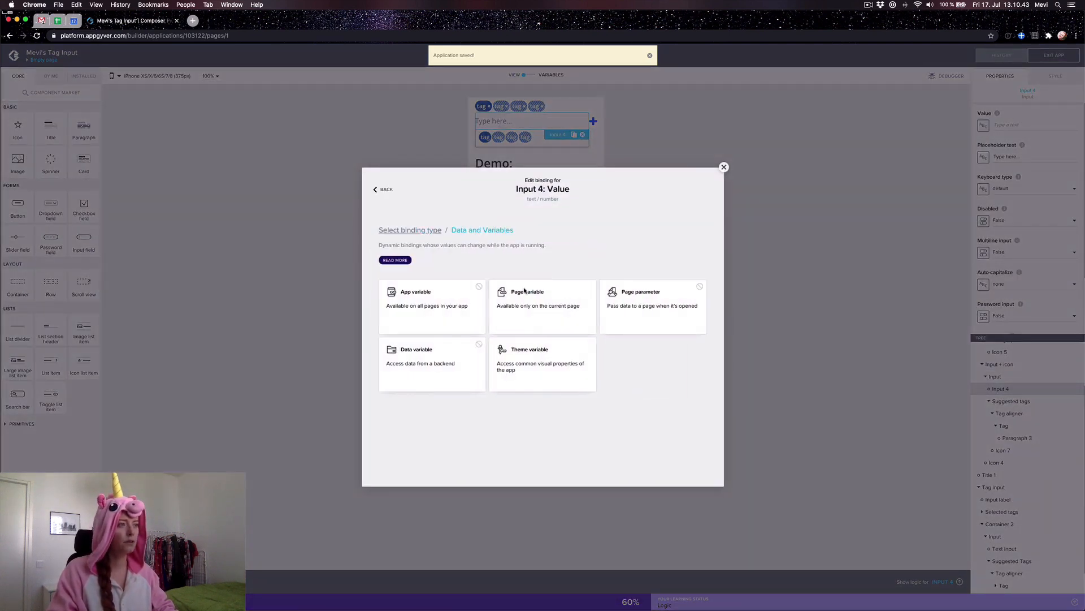
{"action": "left_click", "coordinate": [559, 307]}
{"action": "left_click", "coordinate": [477, 334]}
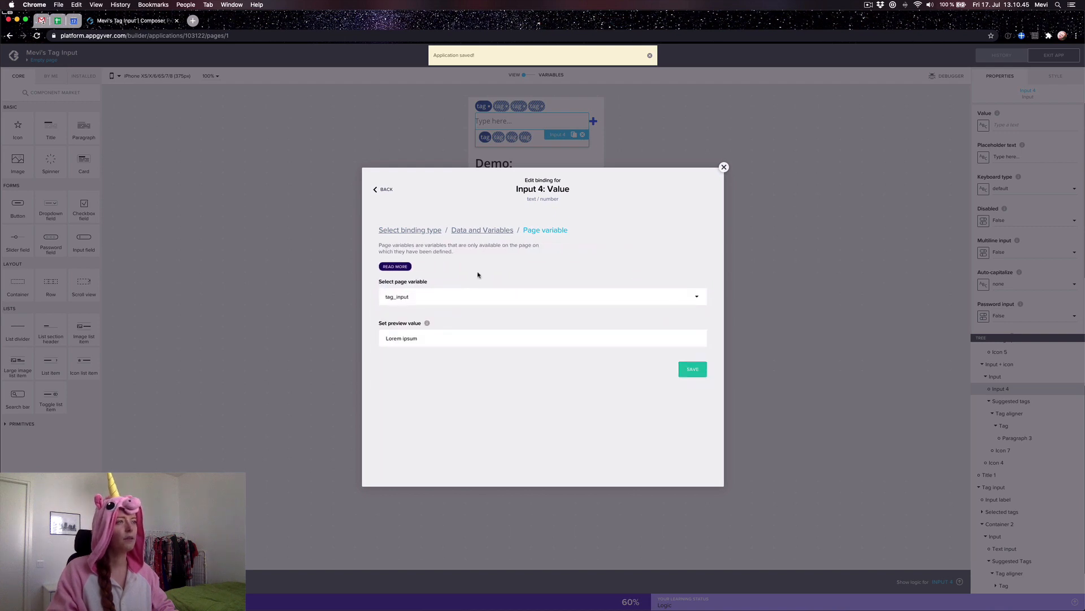
{"action": "left_click", "coordinate": [701, 368]}
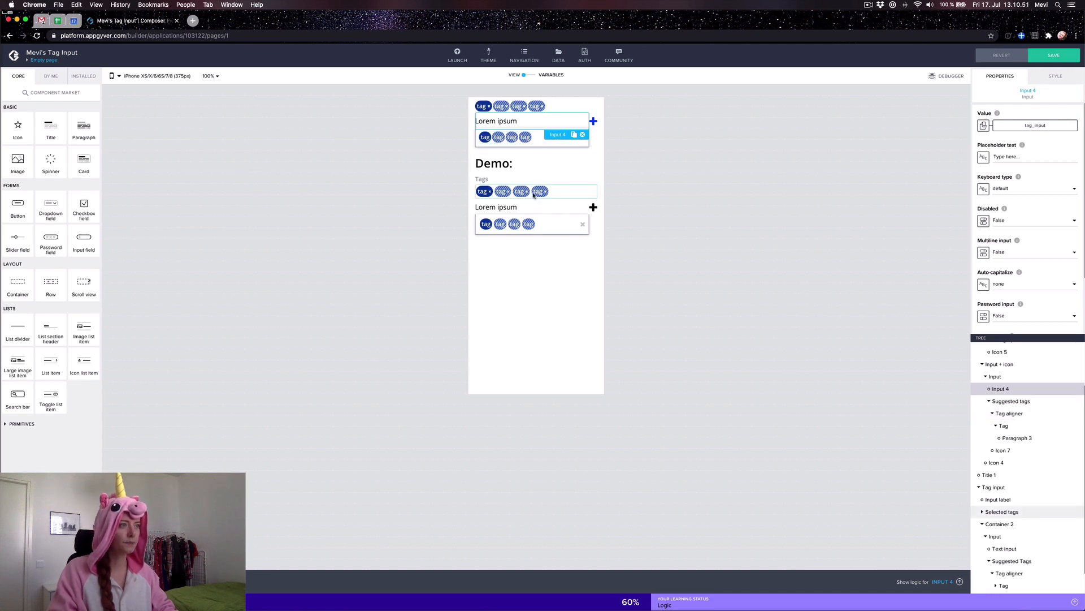
Step: Make the suggested Tag repeat over the suggested_tags page variable and save the app
{"action": "left_click", "coordinate": [530, 138]}
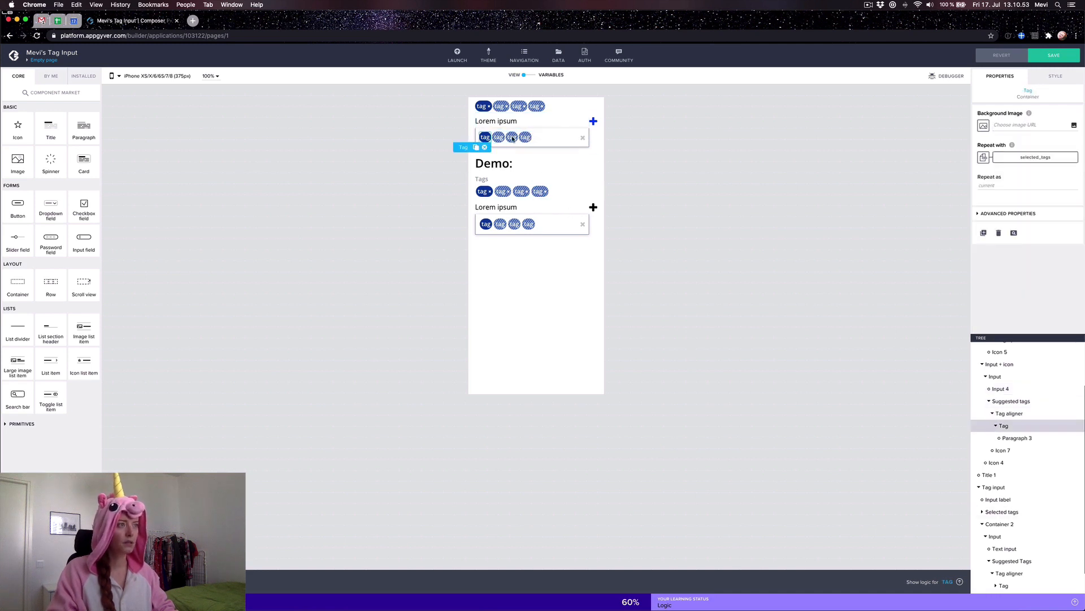
{"action": "left_click", "coordinate": [1042, 158]}
{"action": "left_click", "coordinate": [529, 295]}
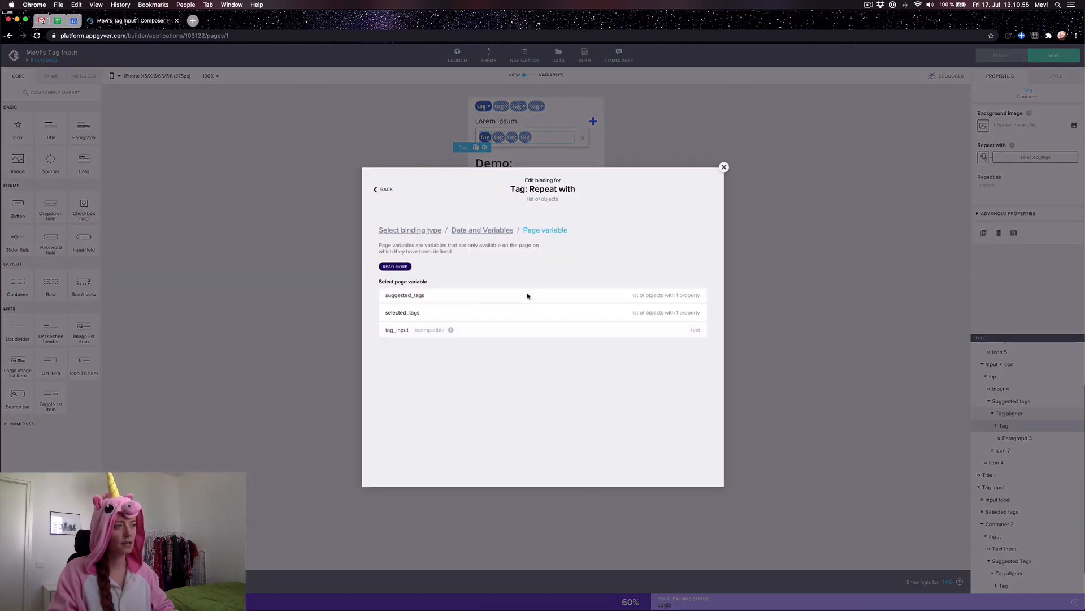
{"action": "left_click", "coordinate": [453, 306]}
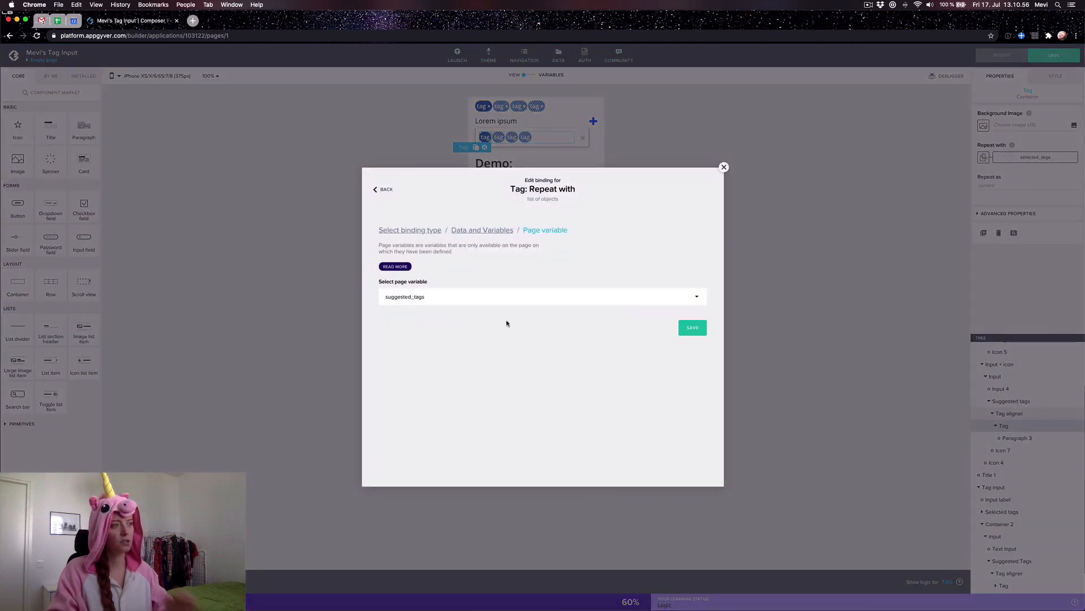
{"action": "left_click", "coordinate": [696, 329]}
{"action": "left_click", "coordinate": [1053, 55]}
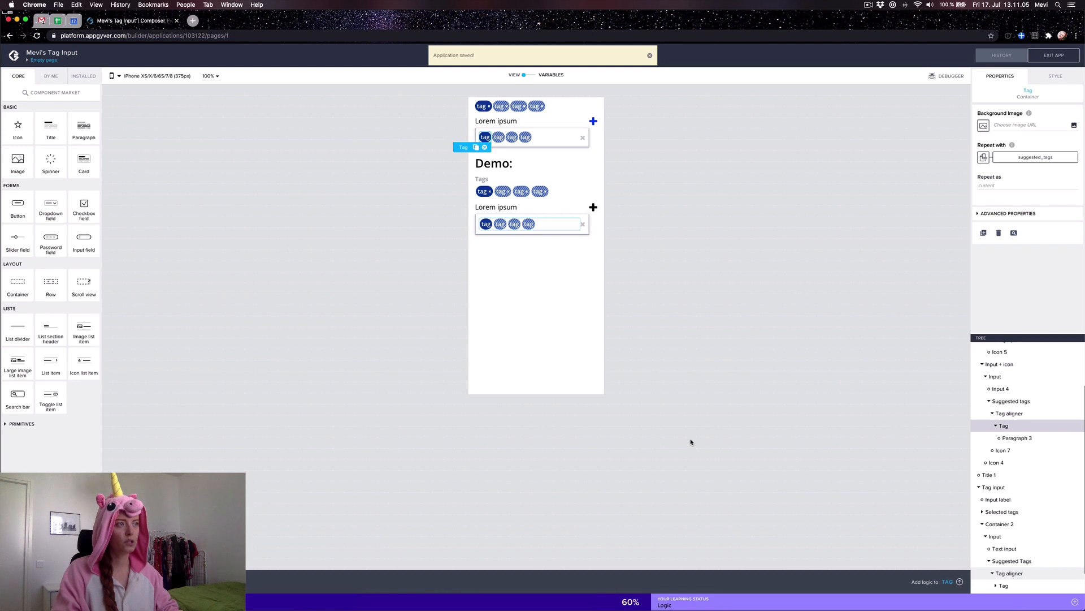
{"action": "left_click", "coordinate": [743, 441]}
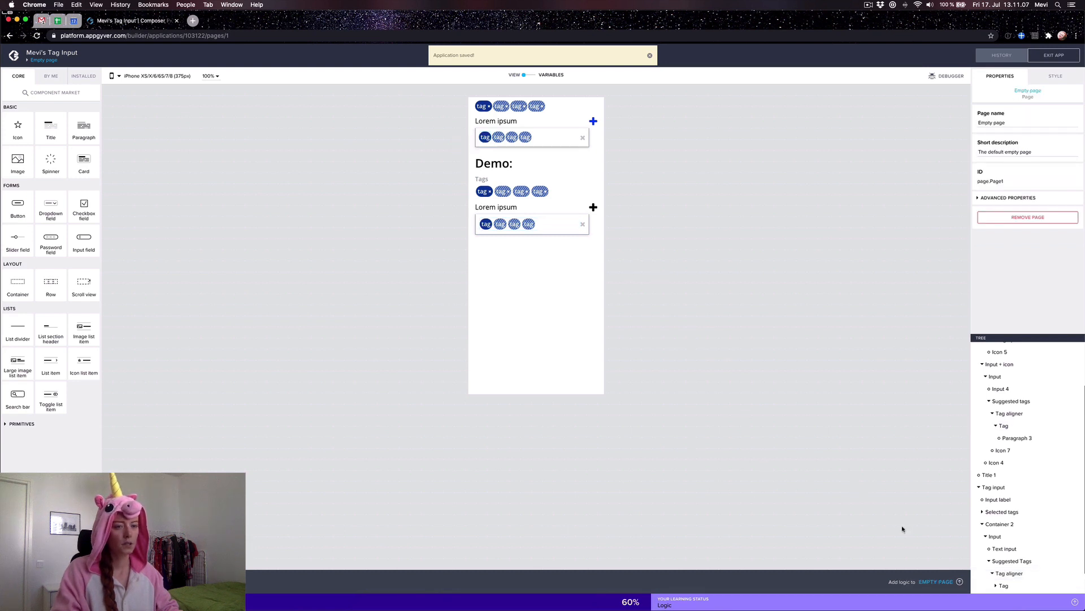
Step: Copy the demo plus icon's text colour formula
{"action": "left_click", "coordinate": [593, 121]}
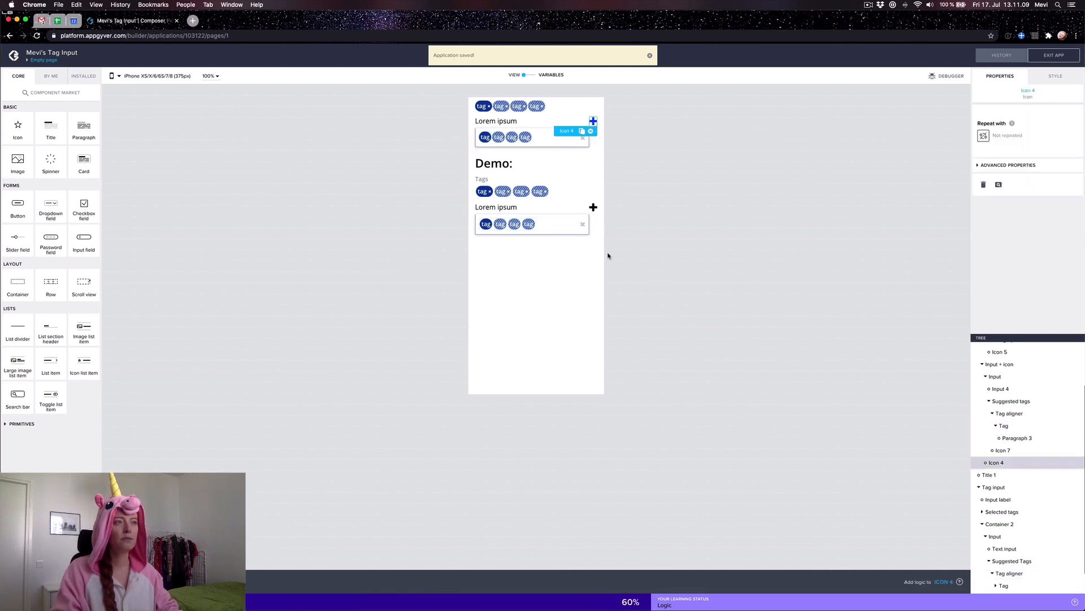
{"action": "left_click", "coordinate": [593, 209]}
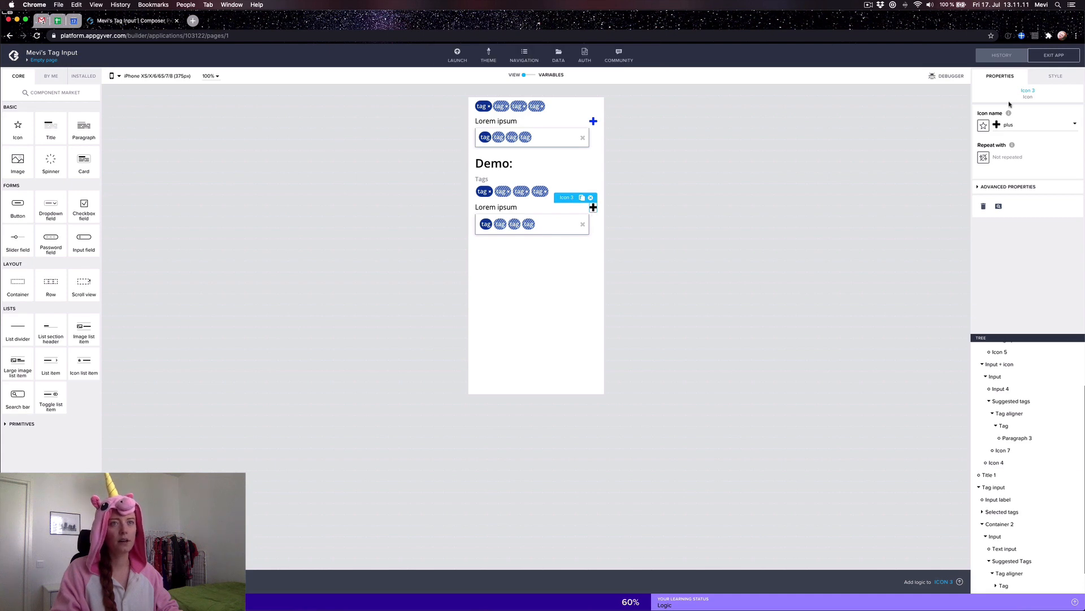
{"action": "left_click", "coordinate": [1056, 76]}
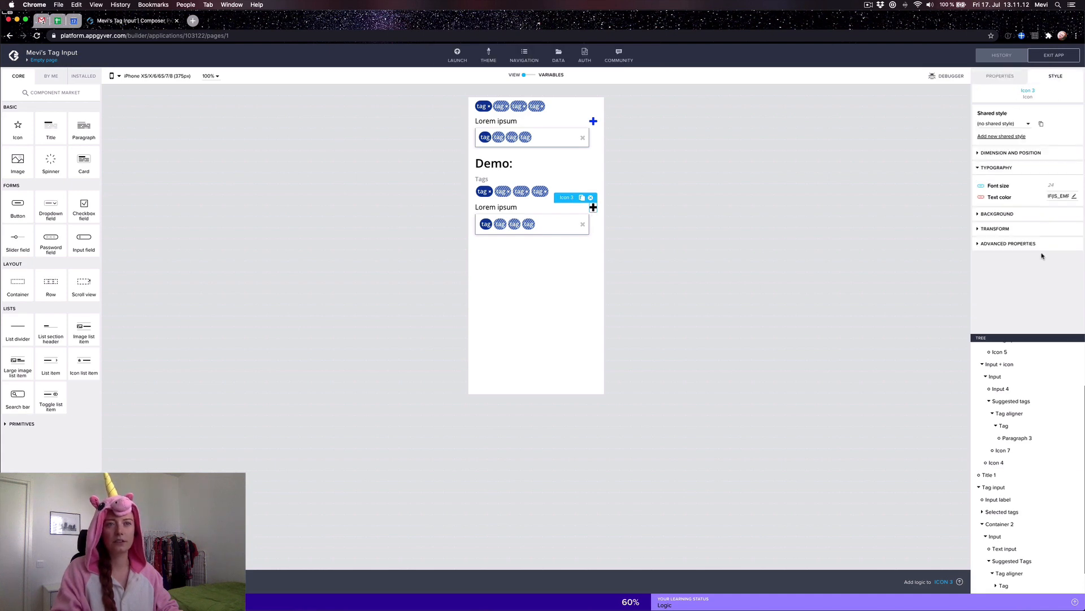
{"action": "left_click", "coordinate": [1074, 196]}
{"action": "key", "text": "super+a"}
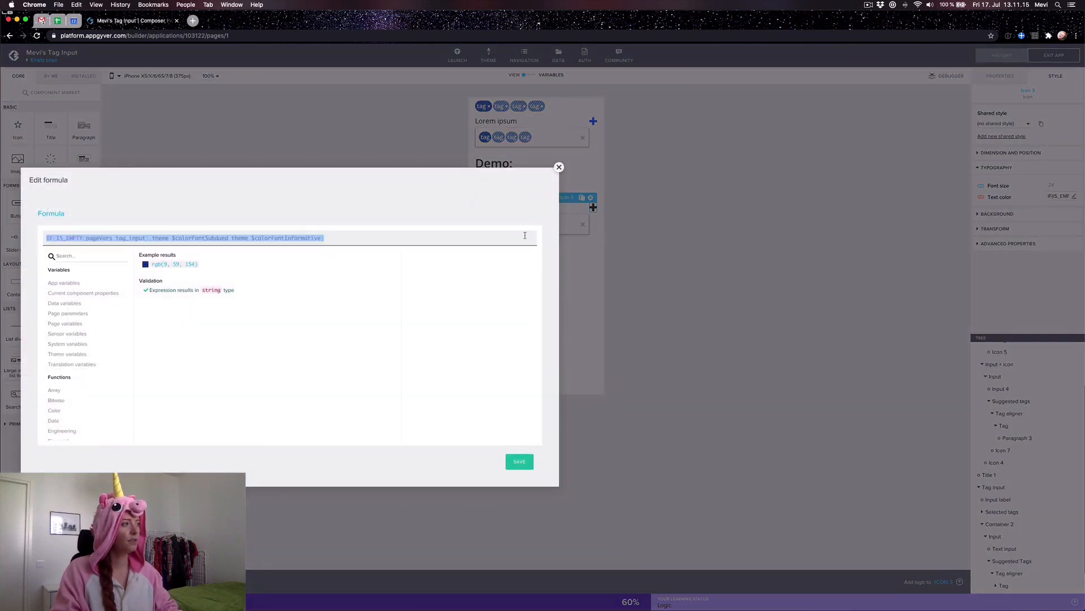
{"action": "left_click", "coordinate": [521, 463]}
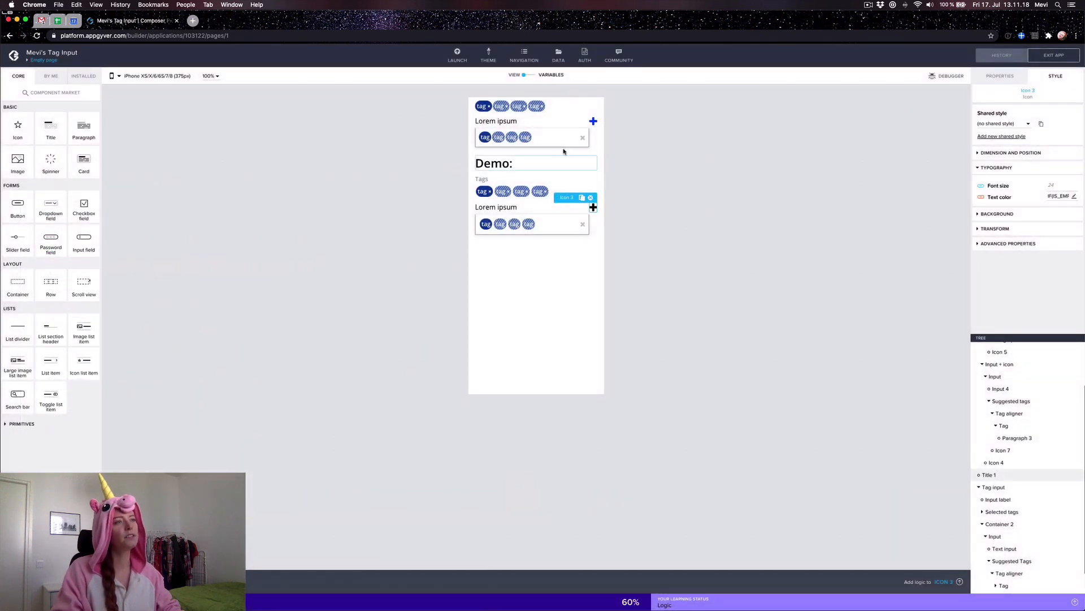
Step: Set the upper plus icon's text colour to the pasted IF(IS_EMPTY(pageVars.tag_input)…) formula
{"action": "left_click", "coordinate": [593, 121]}
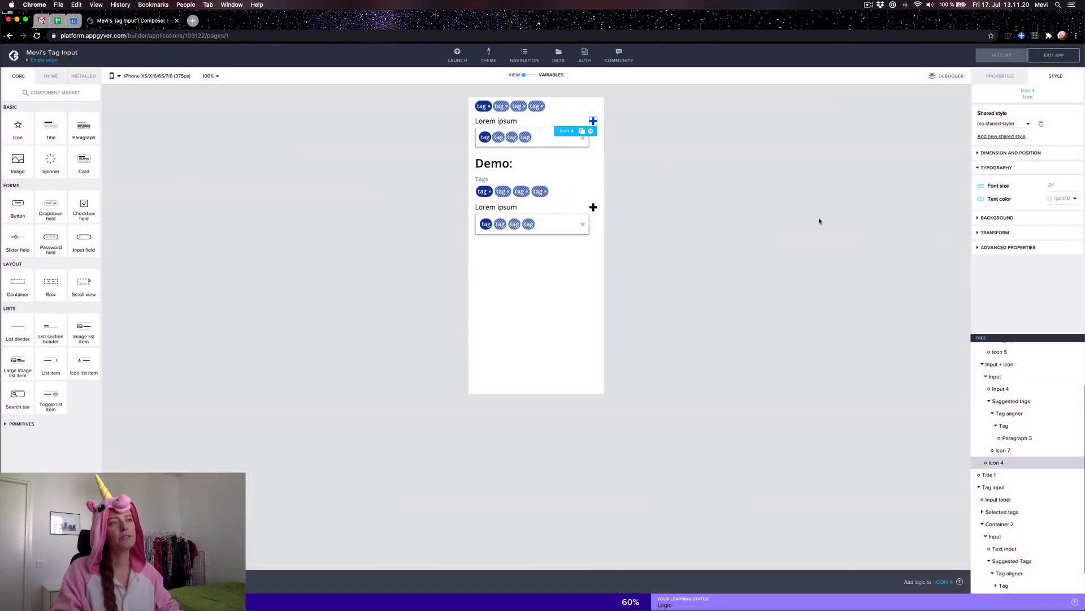
{"action": "left_click", "coordinate": [980, 199]}
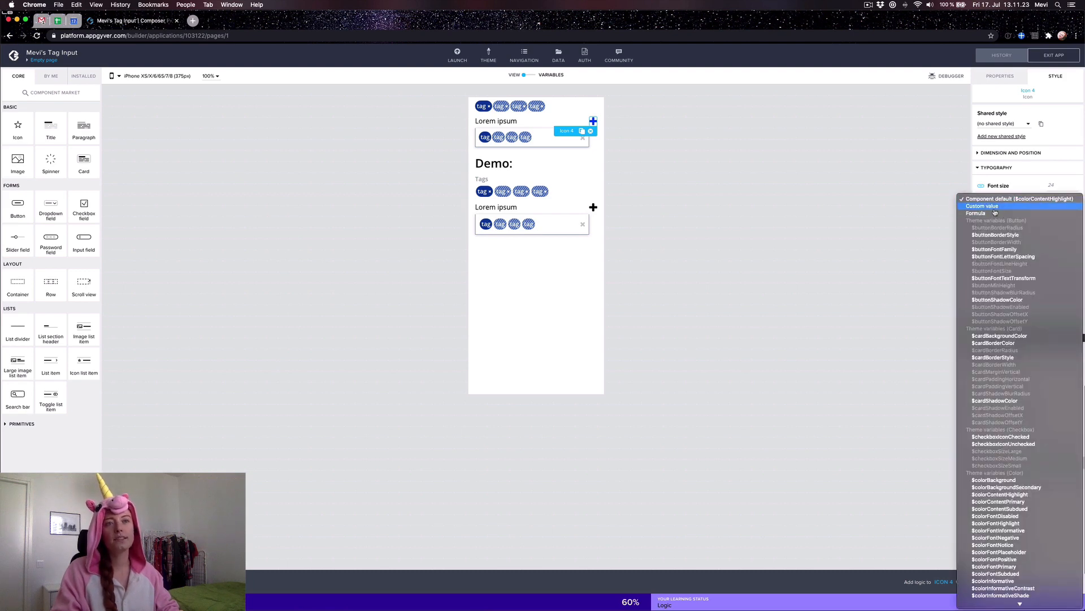
{"action": "left_click", "coordinate": [1084, 194]}
{"action": "left_click", "coordinate": [1075, 198]}
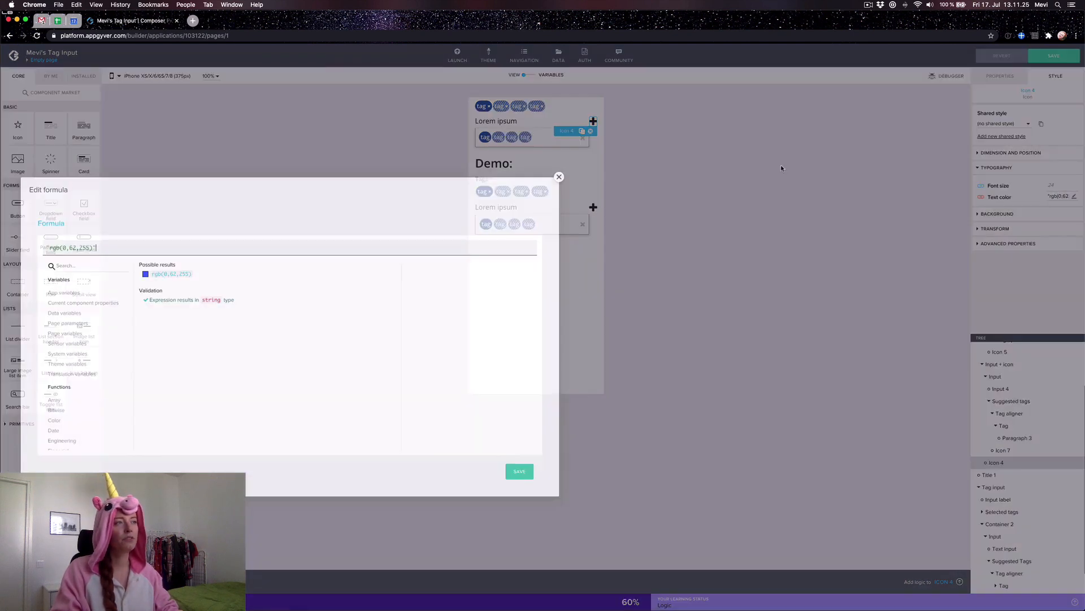
{"action": "type", "text": "IF(IS_EMPTY(pageVars.tag_input),theme.$colorFontSubdued,theme.$colorFontInformative)"}
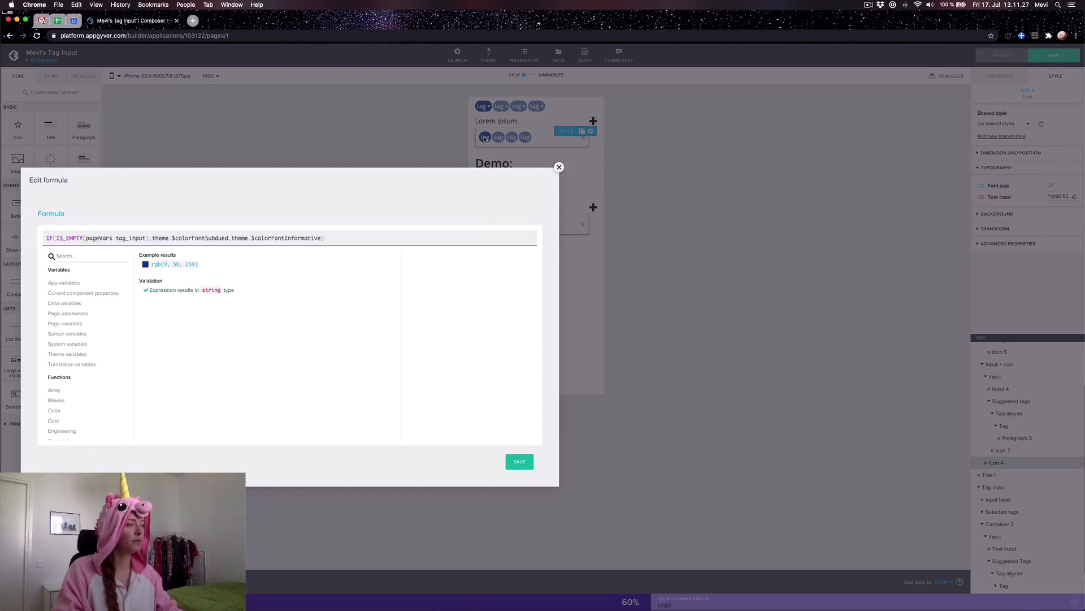
{"action": "left_click", "coordinate": [519, 463]}
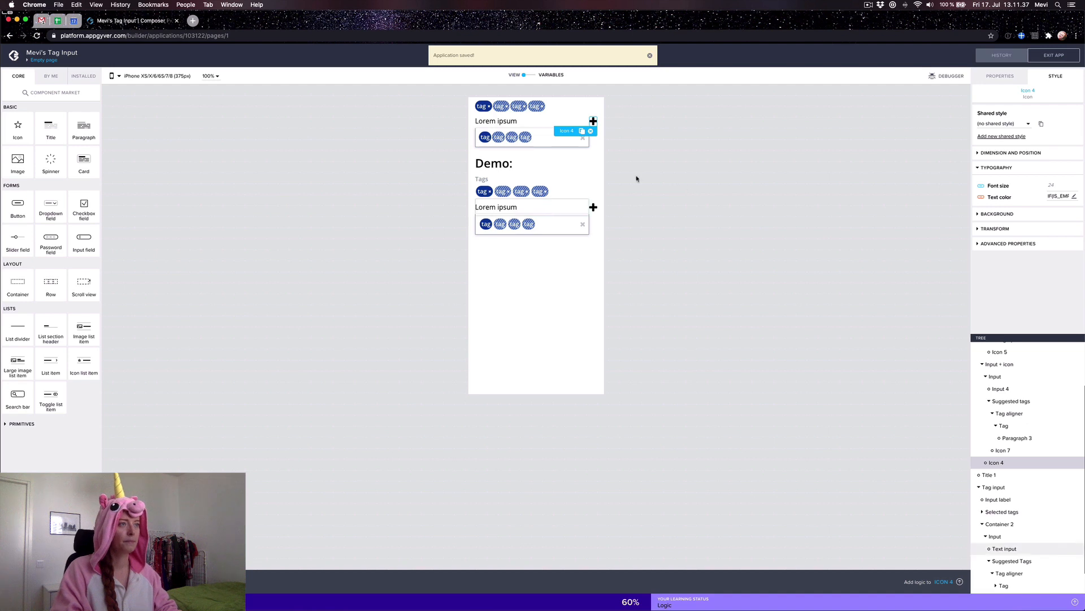
Step: Deselect the icon and open the Empty page logic canvas with its Page mounted and Page focused flows
{"action": "left_click", "coordinate": [685, 186]}
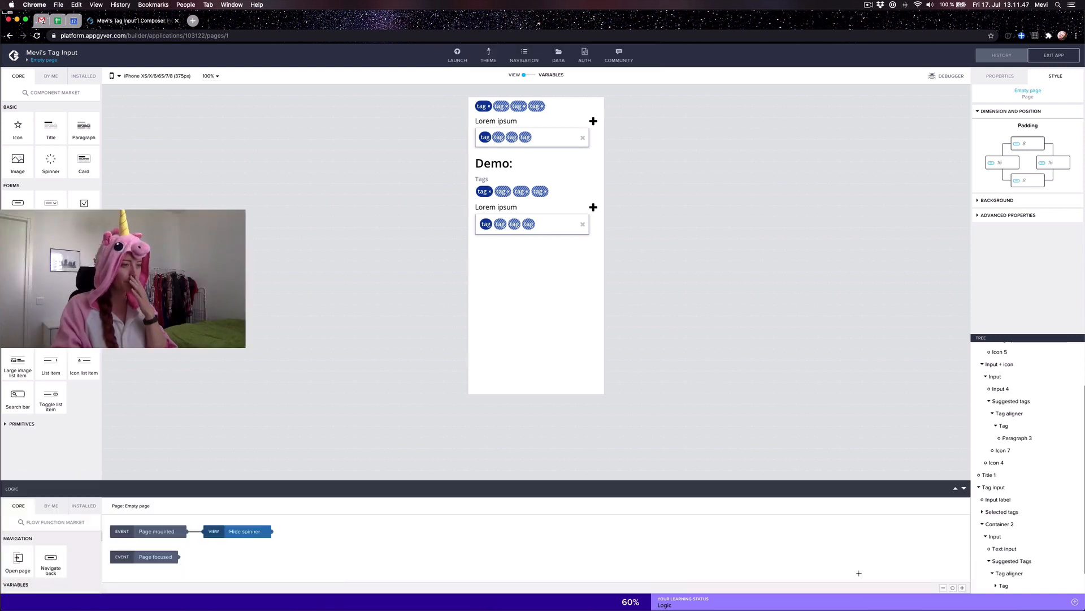
{"action": "left_click", "coordinate": [859, 574]}
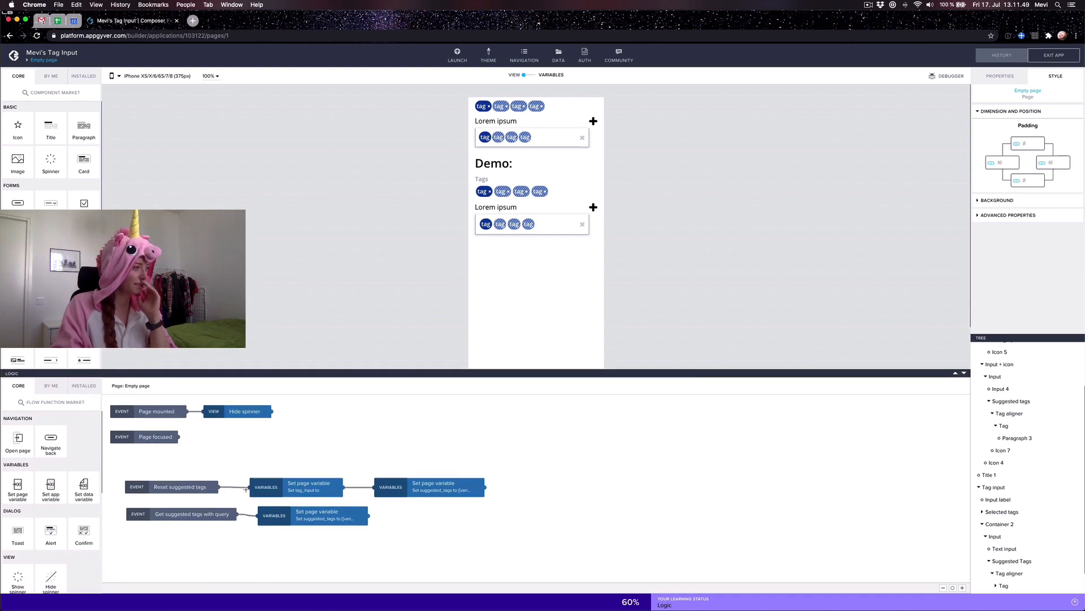
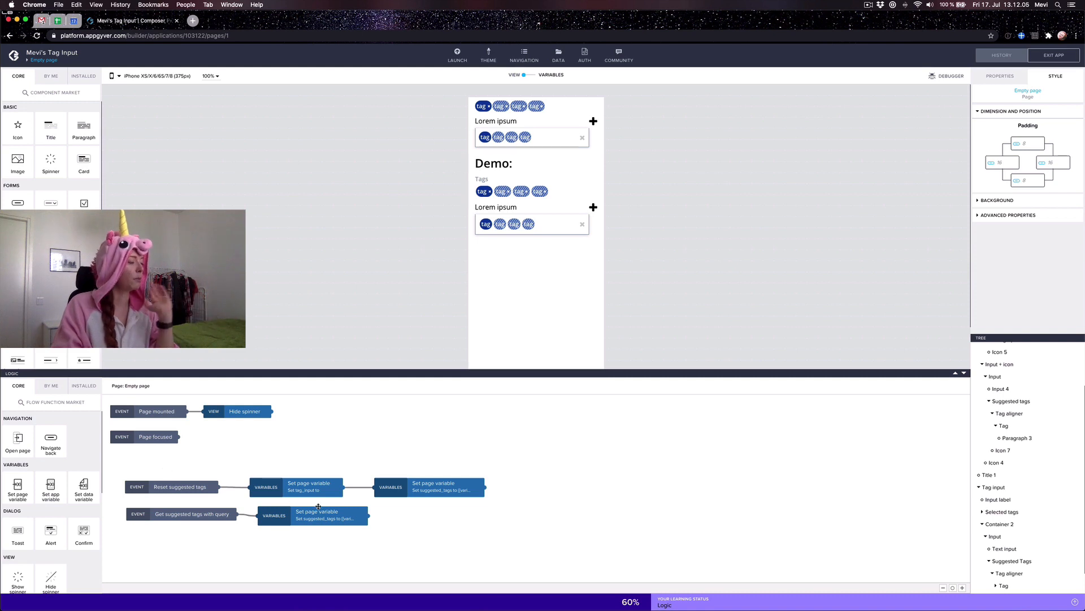
Step: Inspect the page's Reset suggested tags event and drop a new node onto the page logic
{"action": "left_click", "coordinate": [154, 484]}
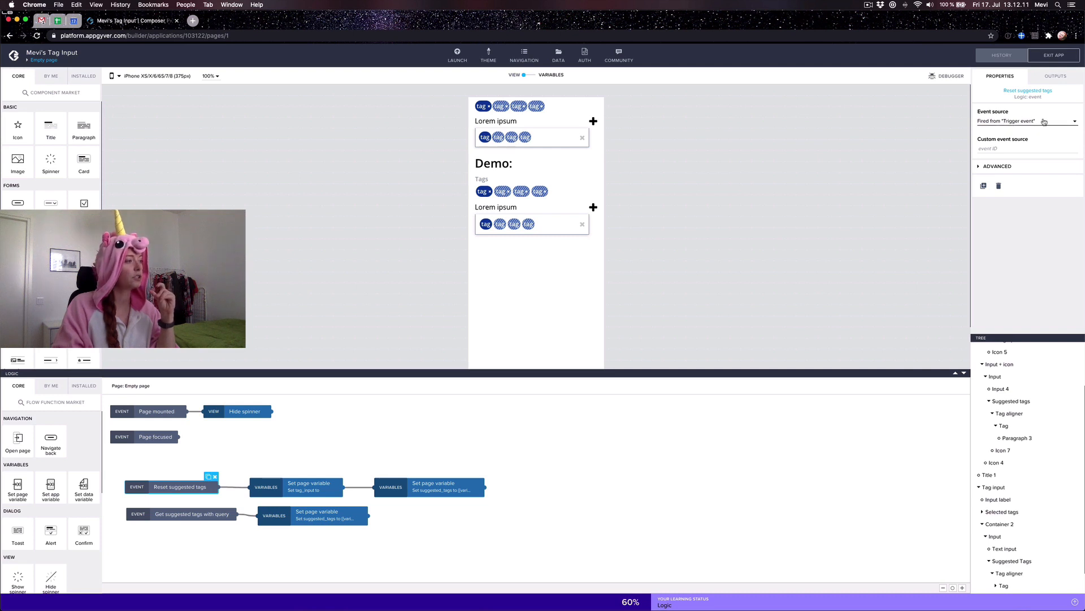
{"action": "scroll", "coordinate": [23, 566], "scroll_direction": "down", "scroll_amount": 8}
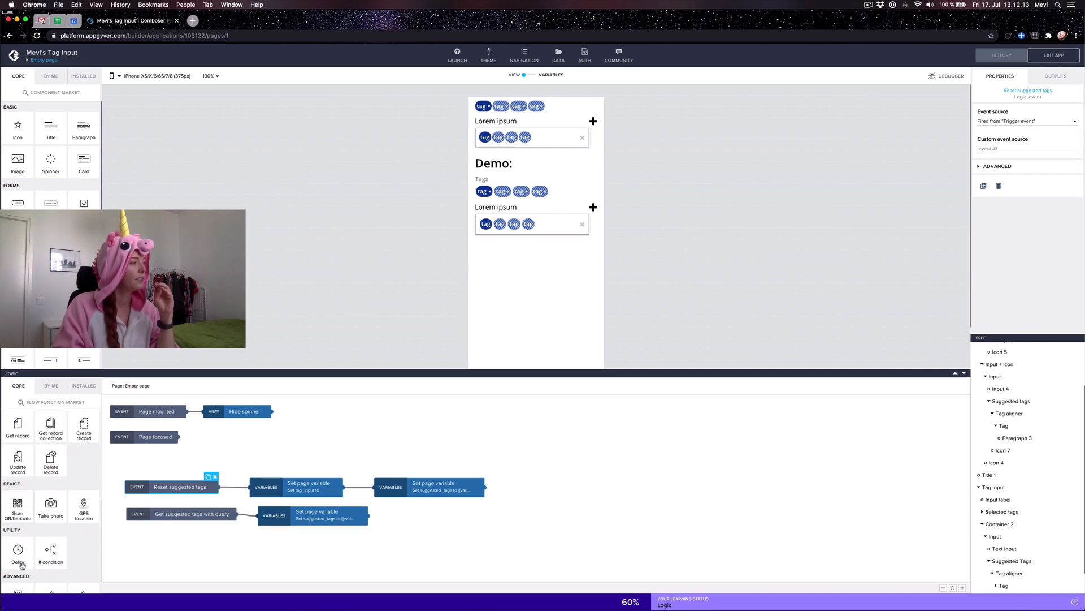
{"action": "scroll", "coordinate": [51, 487], "scroll_direction": "up", "scroll_amount": 5}
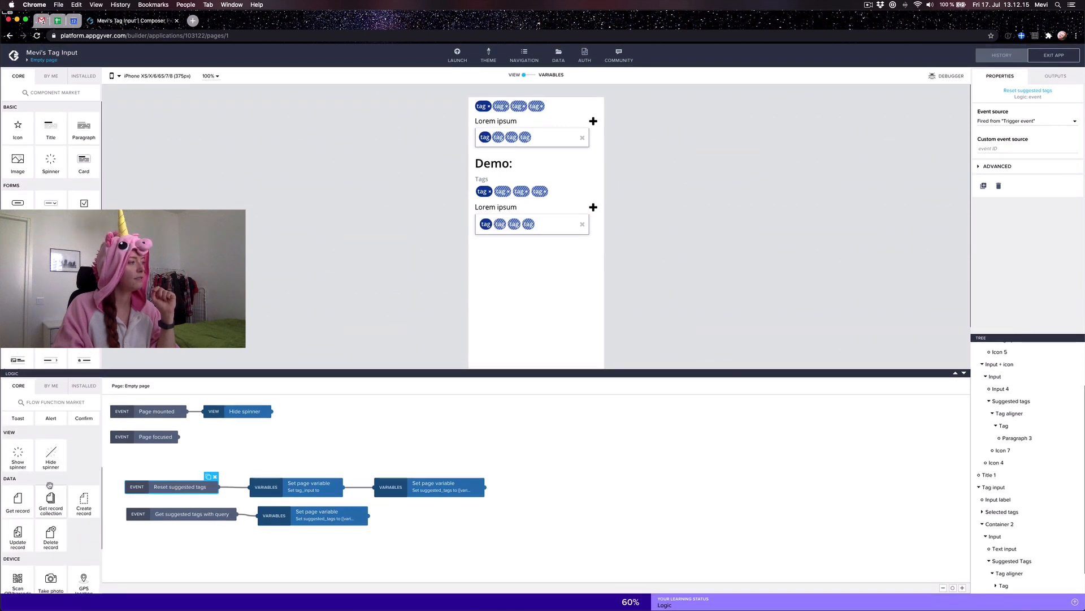
{"action": "scroll", "coordinate": [50, 487], "scroll_direction": "down", "scroll_amount": 5}
{"action": "left_click_drag", "start_coordinate": [50, 577], "coordinate": [232, 556]}
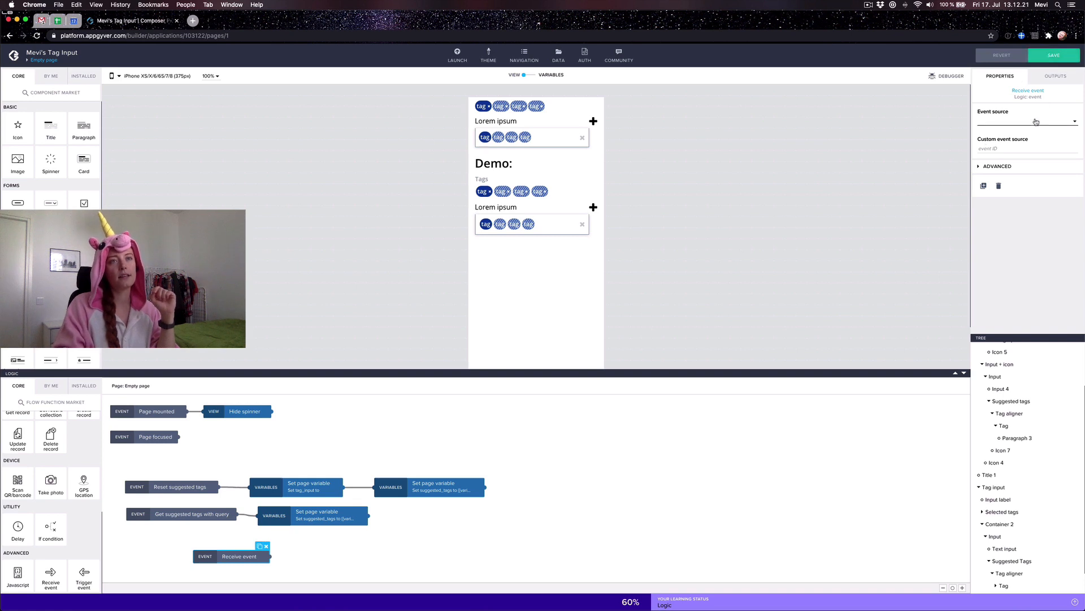
Step: Set the event to fire from Trigger event, delete the extra Trigger event node, and save
{"action": "left_click", "coordinate": [1035, 123]}
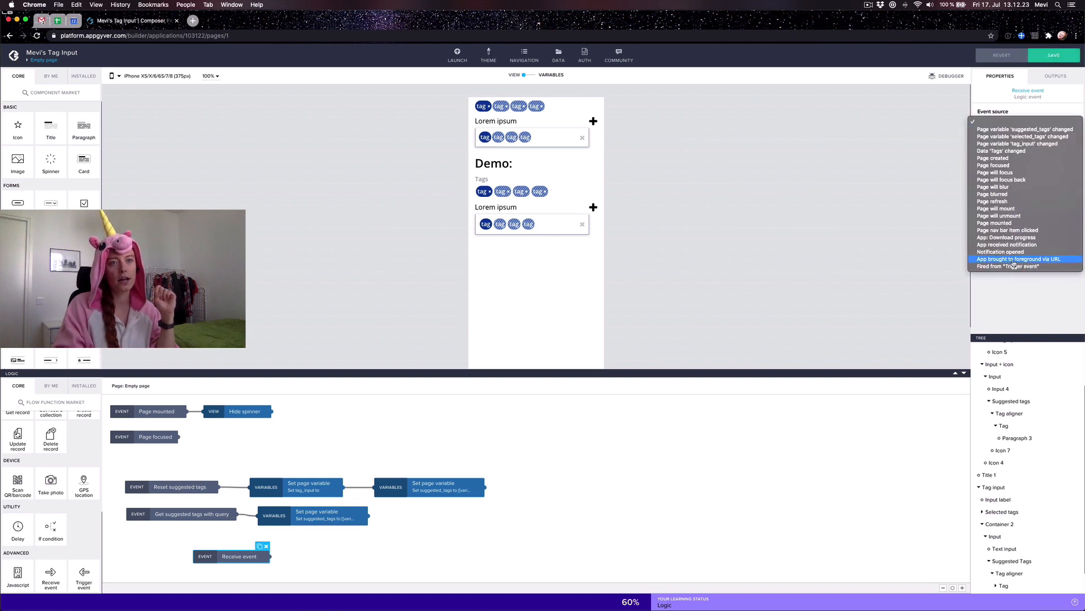
{"action": "left_click", "coordinate": [1014, 267]}
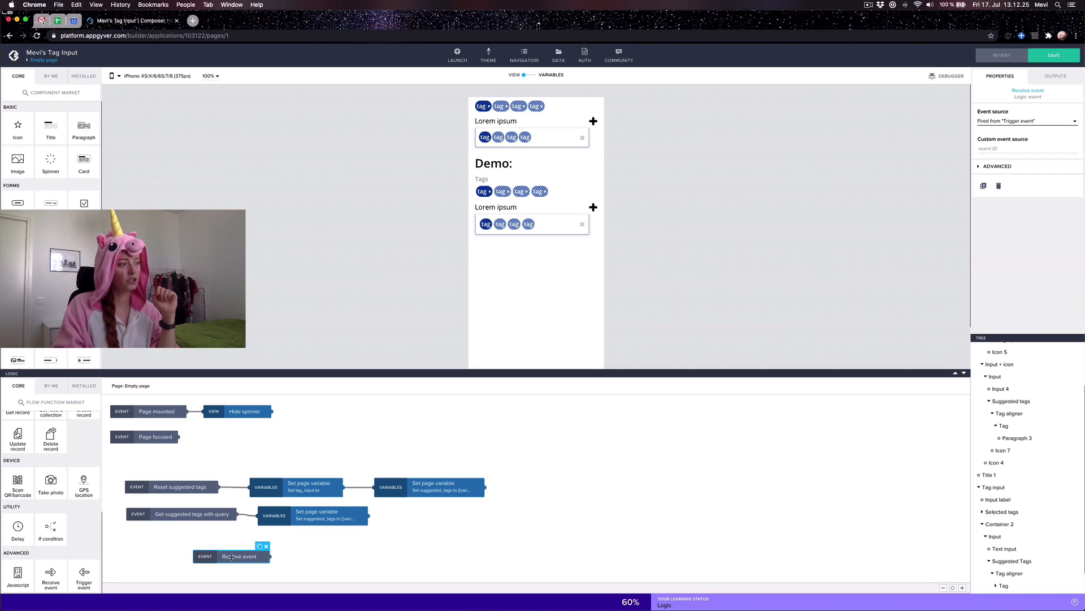
{"action": "left_click", "coordinate": [1053, 58]}
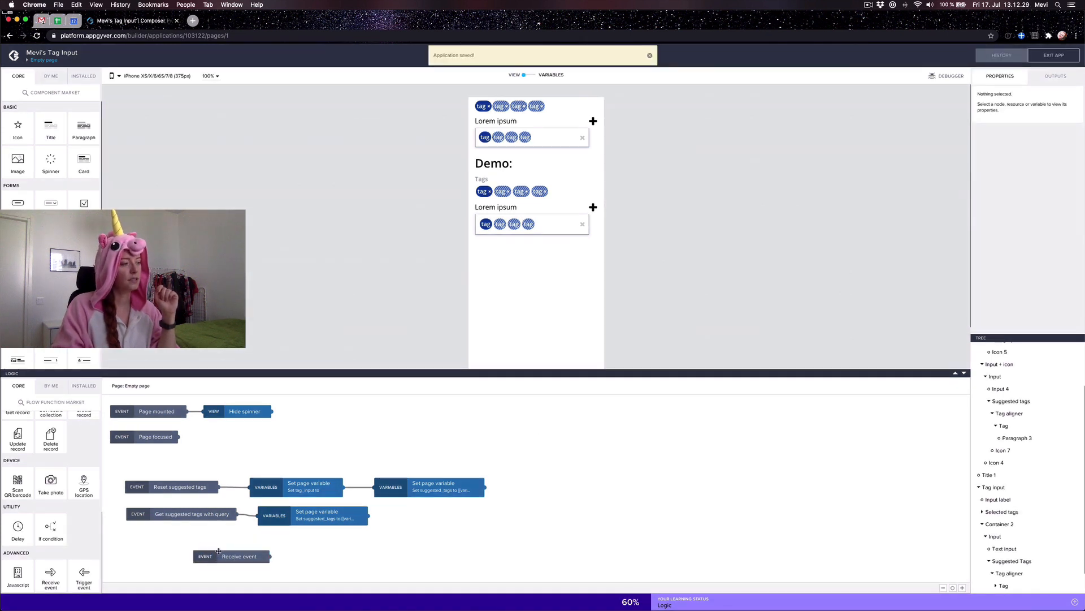
{"action": "left_click", "coordinate": [1068, 121]}
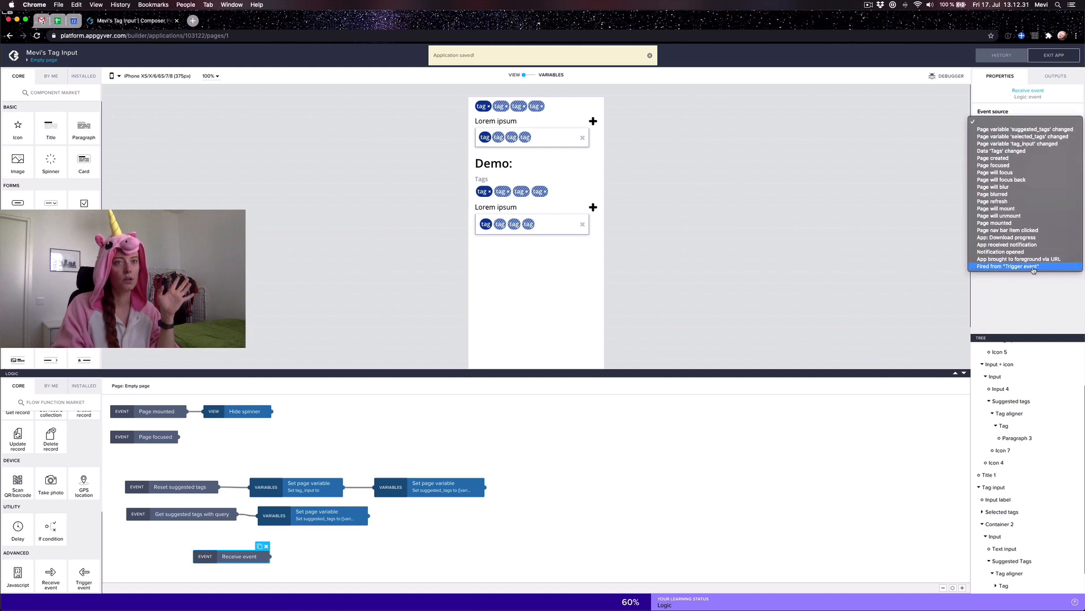
{"action": "left_click", "coordinate": [1031, 270]}
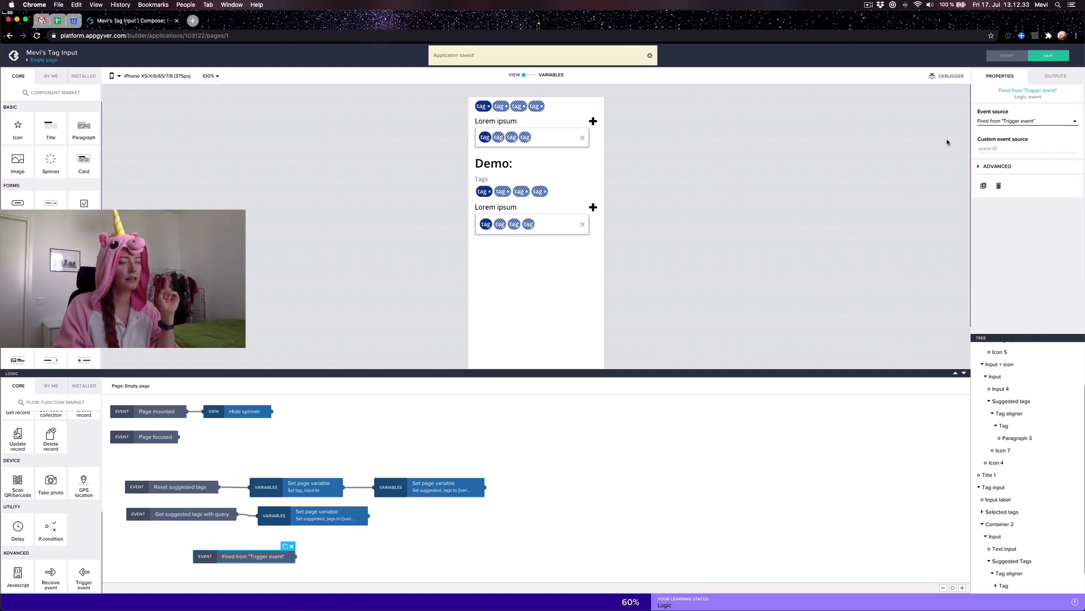
{"action": "left_click", "coordinate": [1050, 58]}
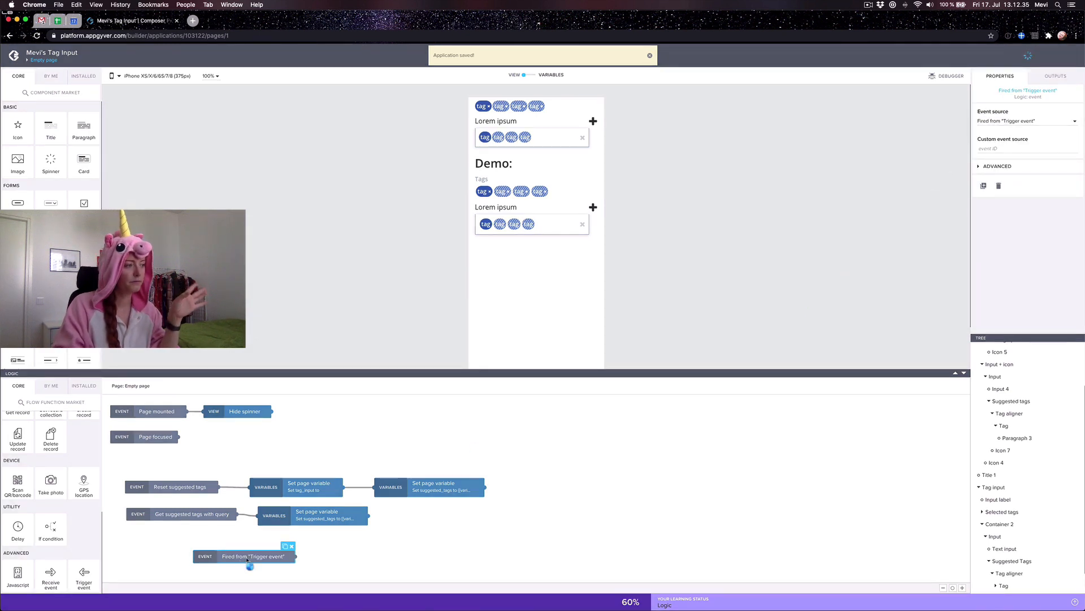
{"action": "left_click", "coordinate": [243, 556]}
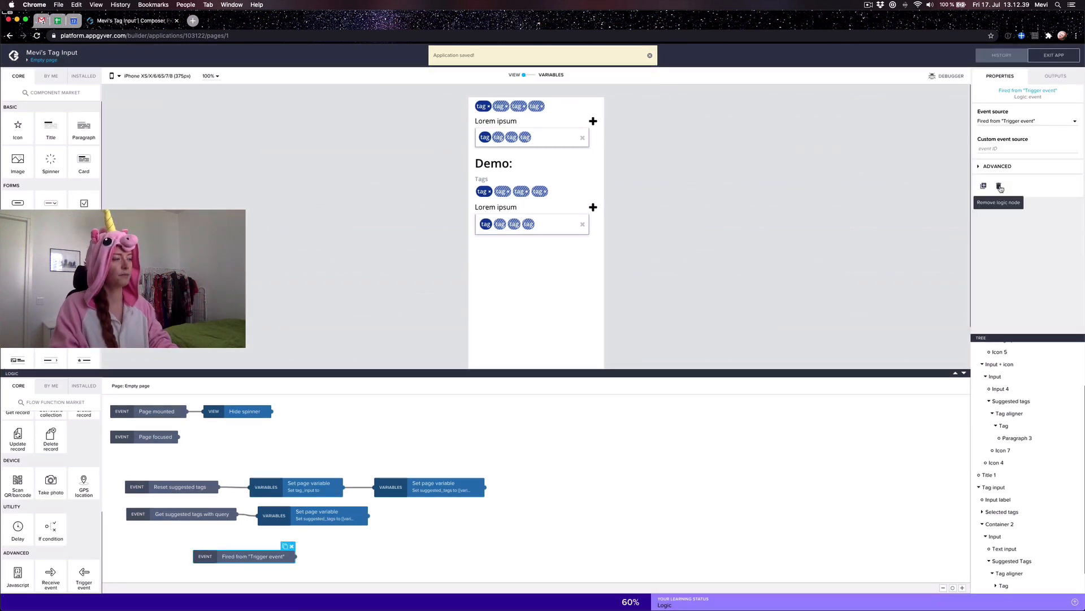
{"action": "left_click", "coordinate": [999, 186]}
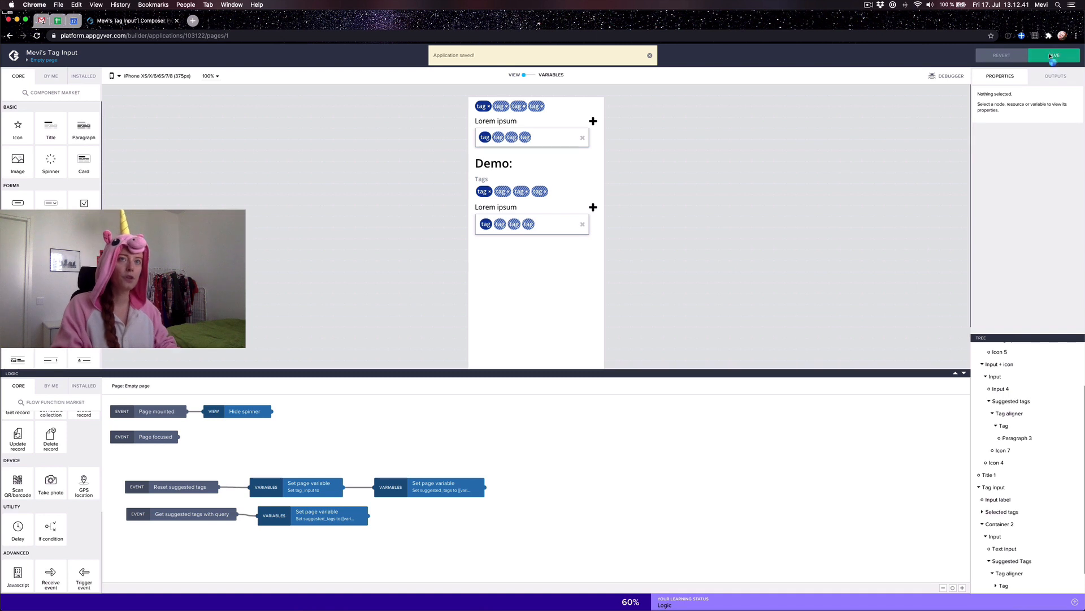
{"action": "left_click", "coordinate": [1053, 56]}
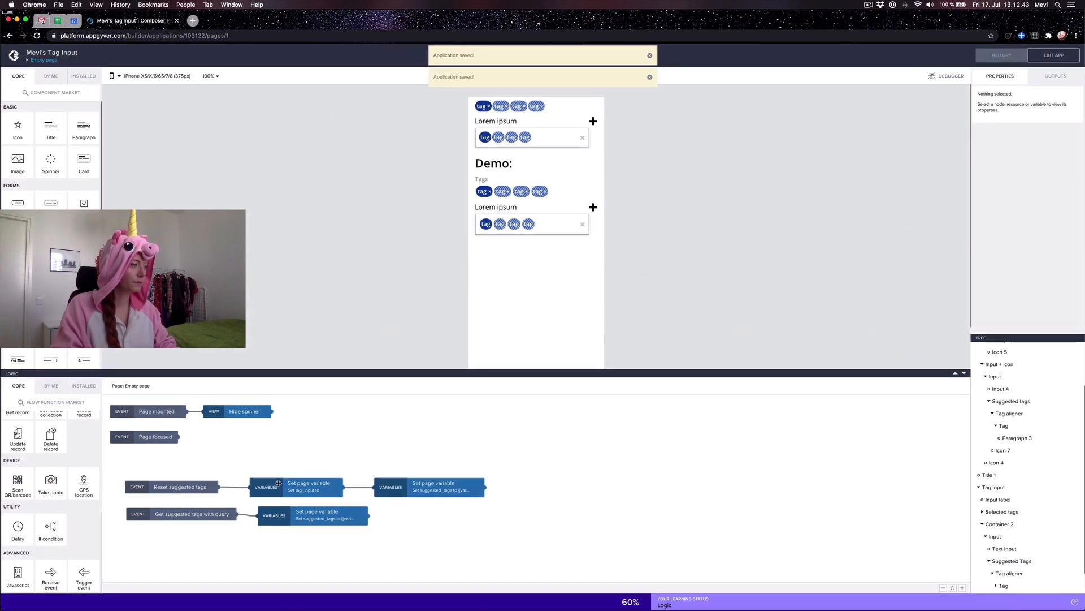
Step: Inspect the tag_input step and the suggested_tags formula in Get suggested tags with query
{"action": "left_click", "coordinate": [295, 484]}
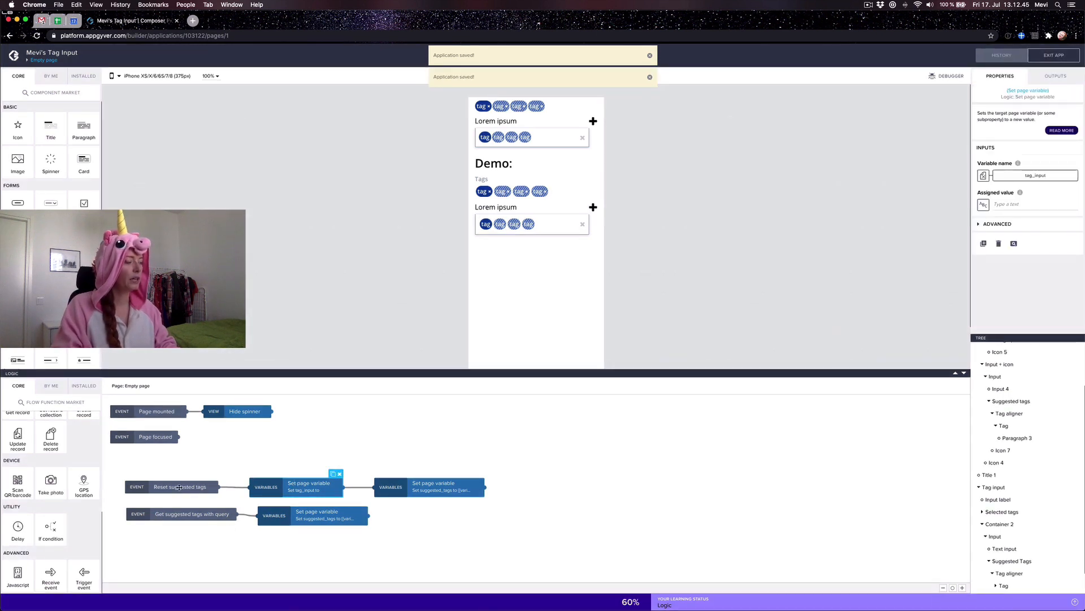
{"action": "left_click", "coordinate": [180, 518]}
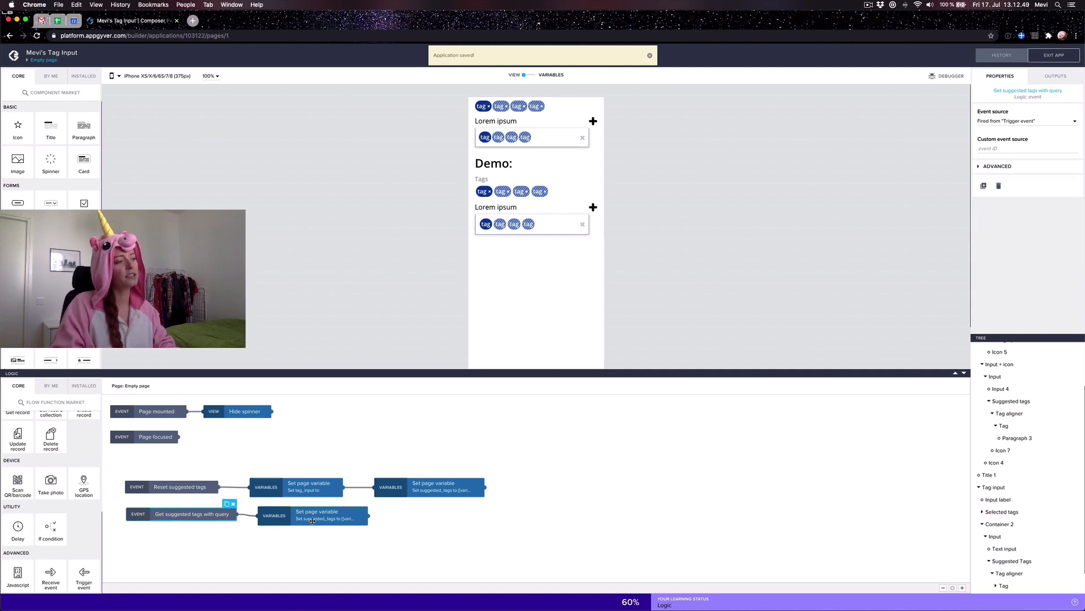
{"action": "left_click", "coordinate": [316, 520]}
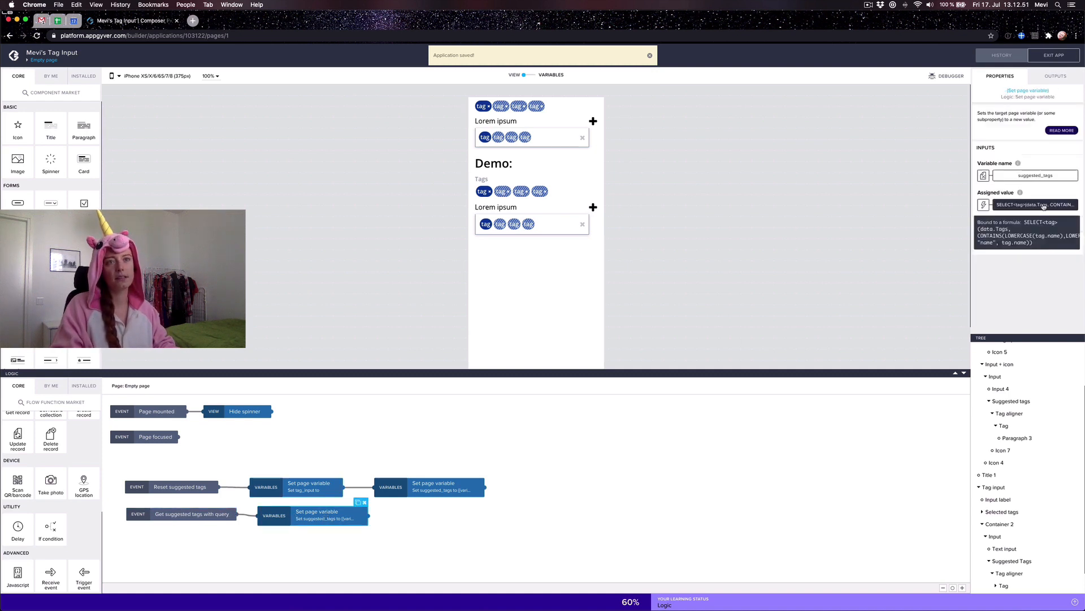
{"action": "left_click", "coordinate": [1043, 206]}
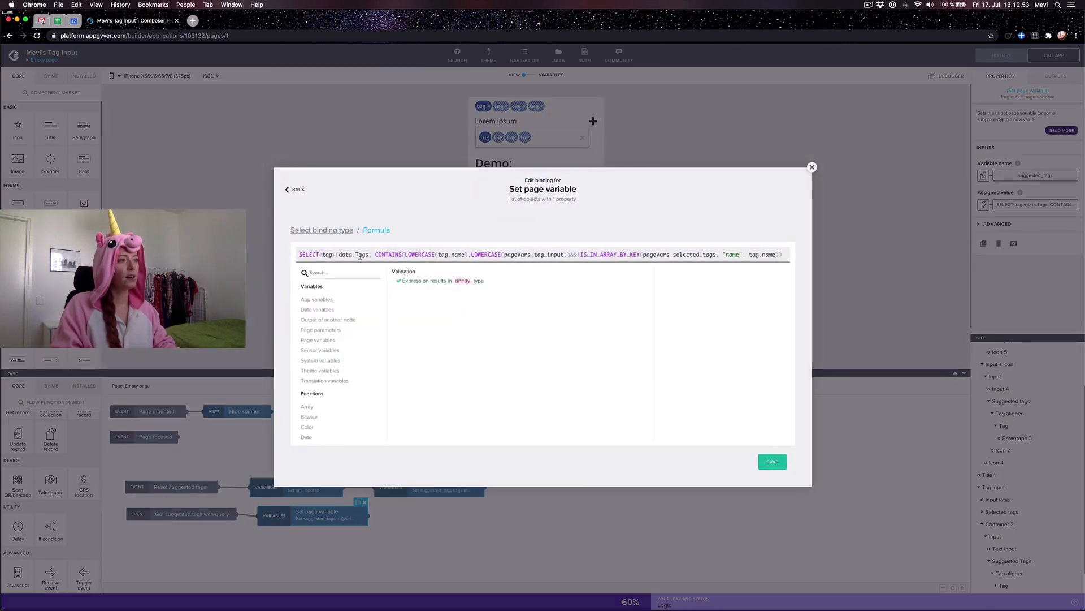
Step: Study the suggested_tags formula's CONTAINS, tag_input, IS_IN_ARRAY_BY_KEY and data.Tags parts, leaving it unchanged
{"action": "left_click_drag", "start_coordinate": [430, 255], "coordinate": [575, 255]}
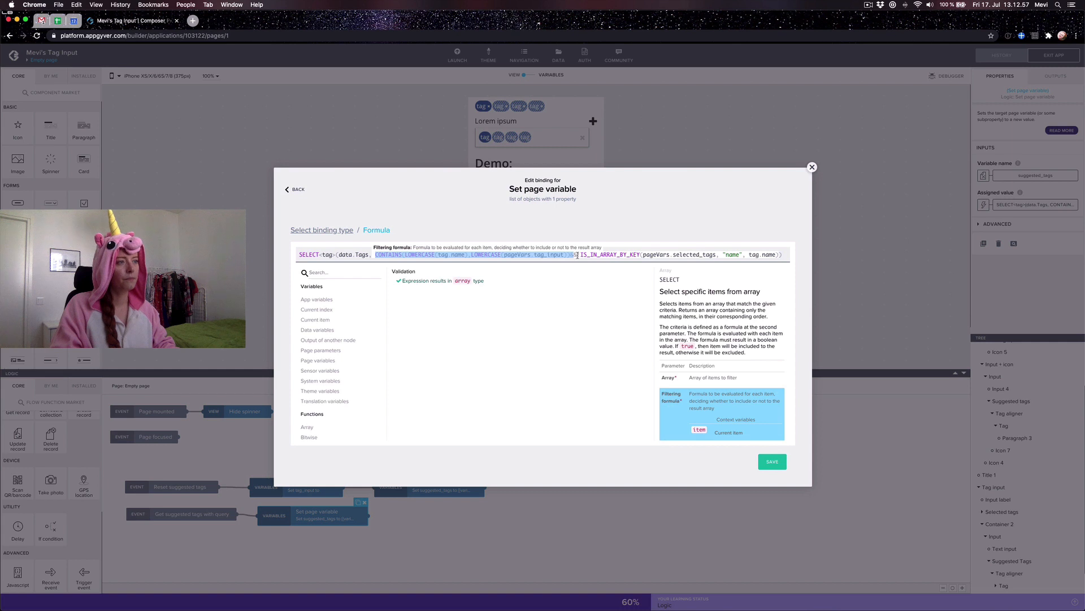
{"action": "left_click", "coordinate": [577, 256]}
{"action": "left_click", "coordinate": [546, 255]}
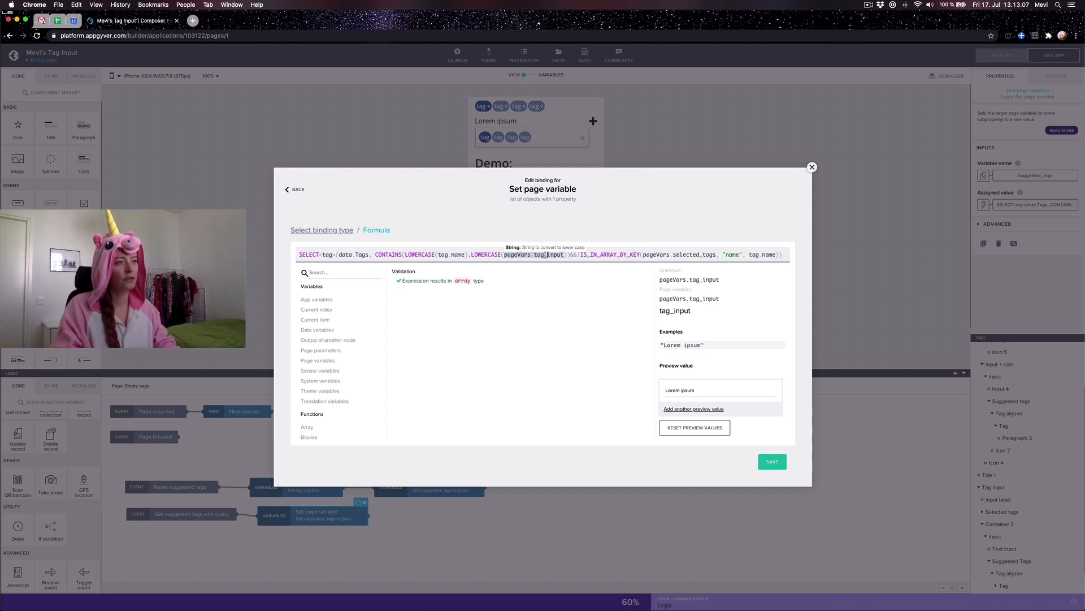
{"action": "triple_click", "coordinate": [546, 255]}
{"action": "left_click", "coordinate": [545, 255]}
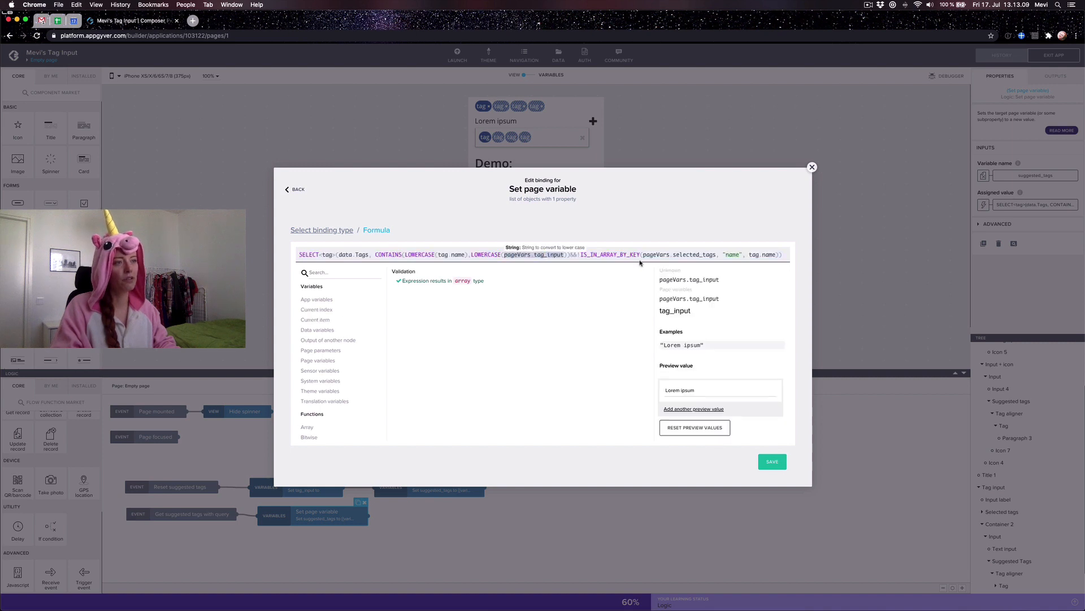
{"action": "left_click", "coordinate": [603, 254]}
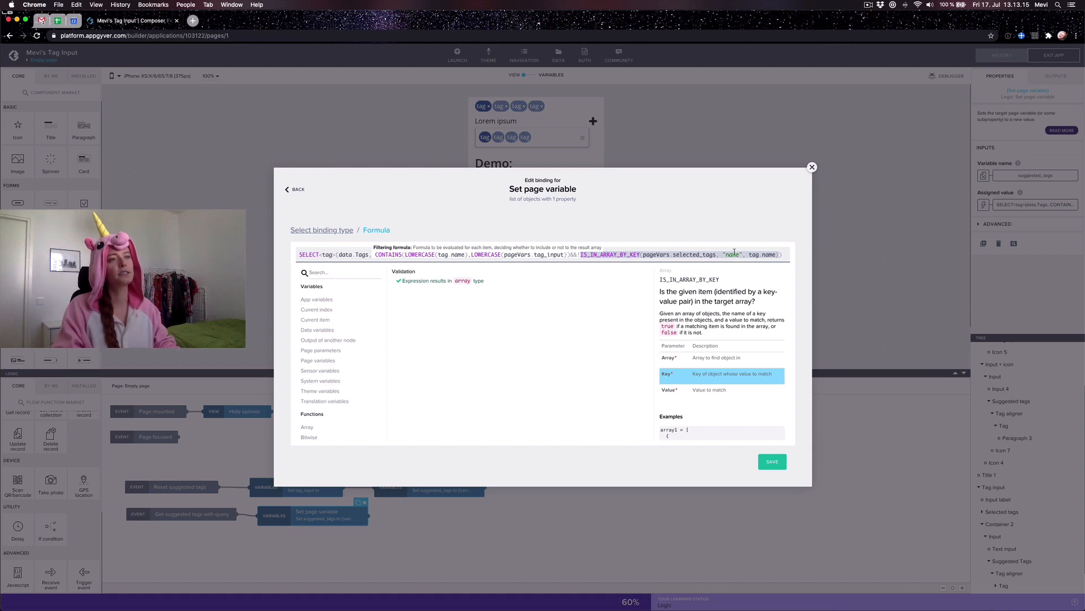
{"action": "left_click", "coordinate": [356, 255]}
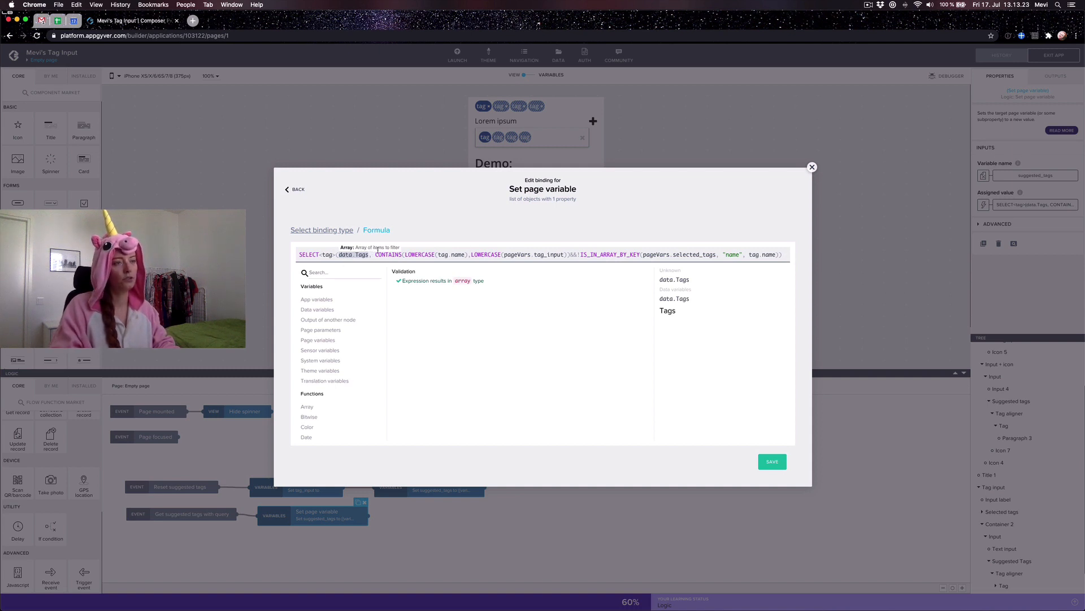
{"action": "left_click", "coordinate": [783, 256]}
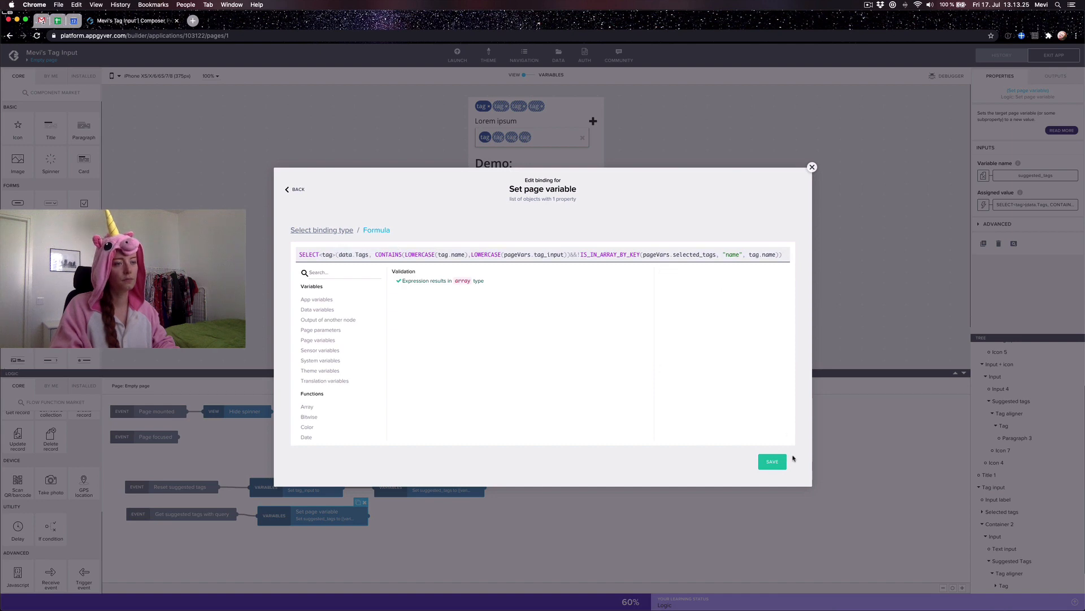
{"action": "left_click", "coordinate": [773, 460]}
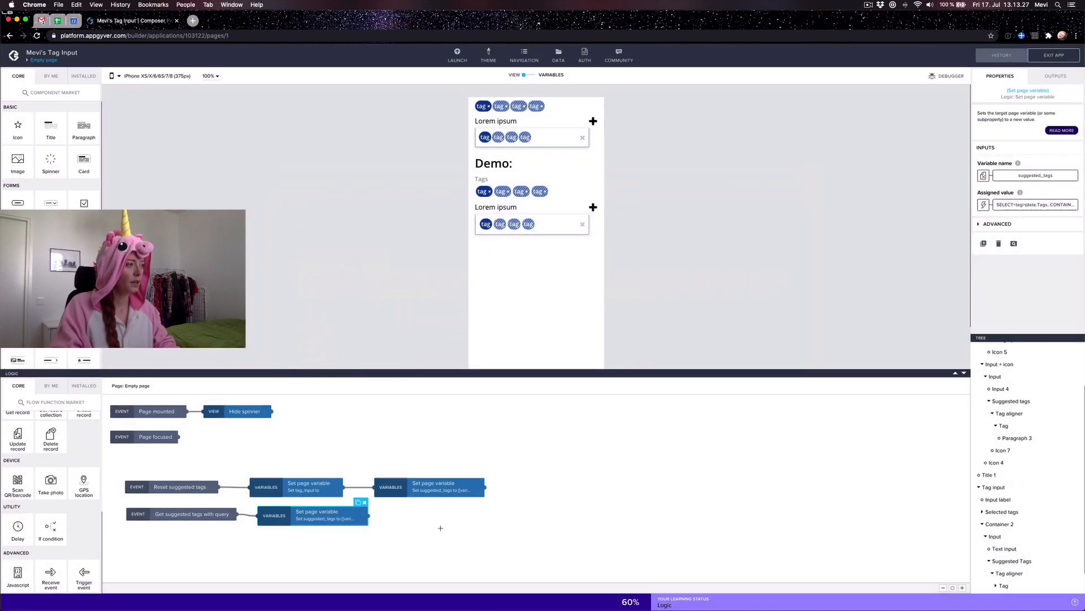
Step: Review the reset flow's tag_input step and its suggested_tags formula
{"action": "left_click", "coordinate": [270, 458]}
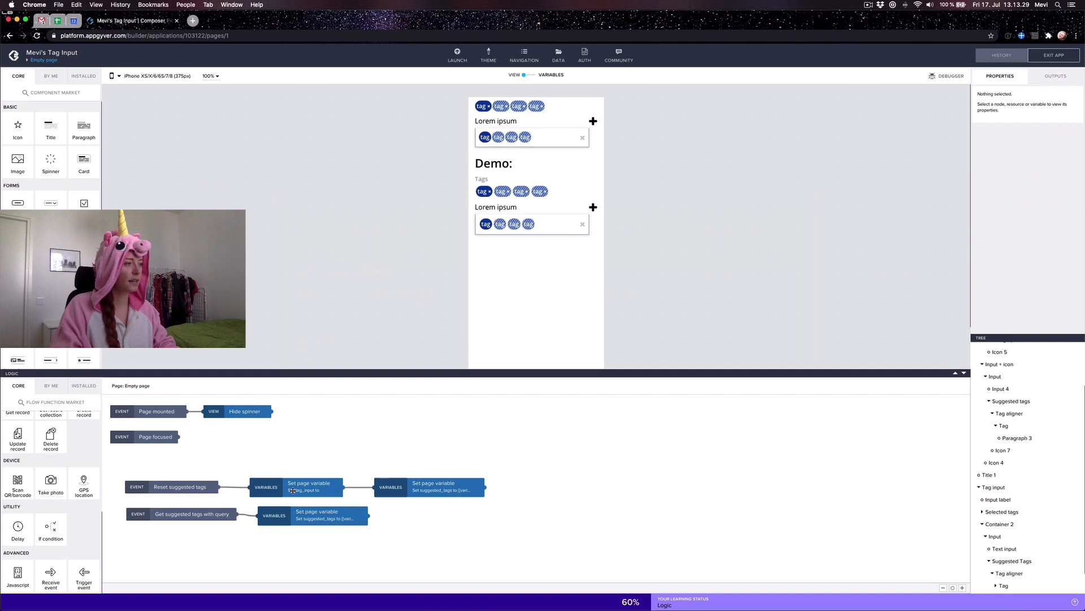
{"action": "left_click", "coordinate": [292, 490]}
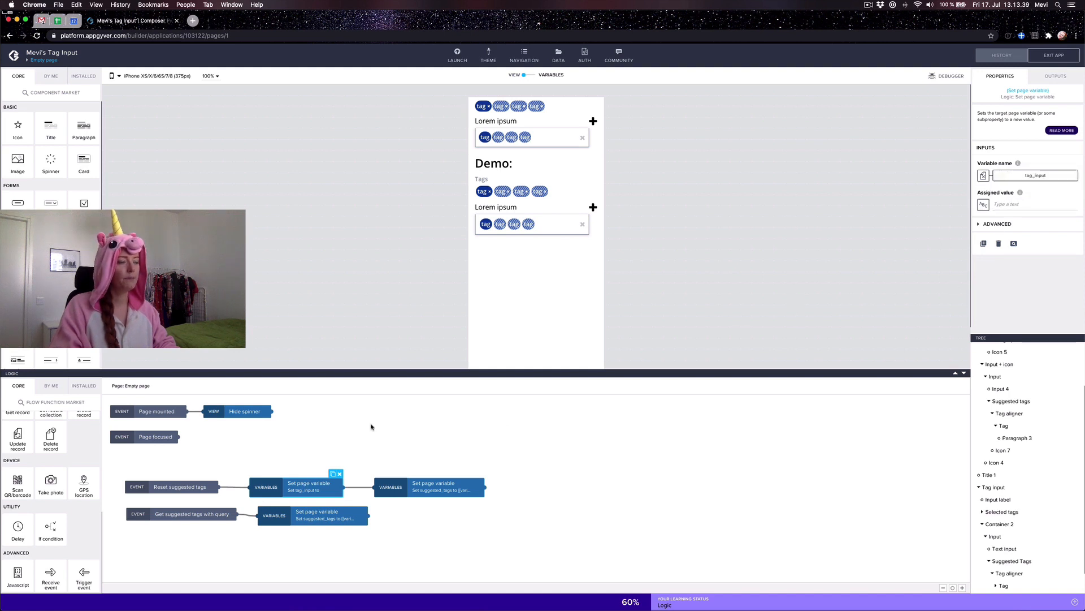
{"action": "left_click", "coordinate": [423, 484]}
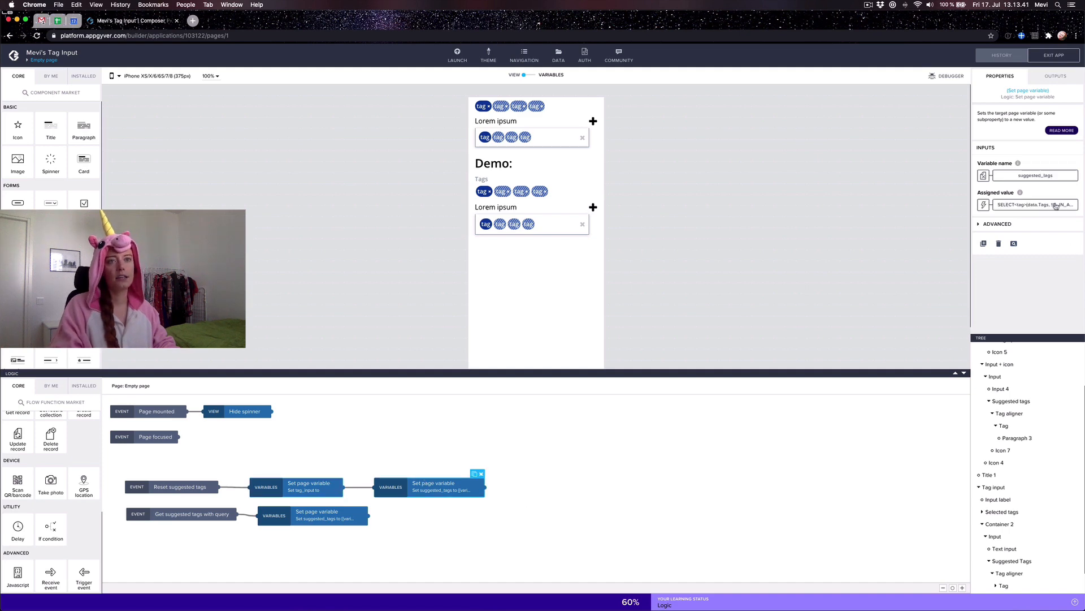
{"action": "left_click", "coordinate": [1050, 205]}
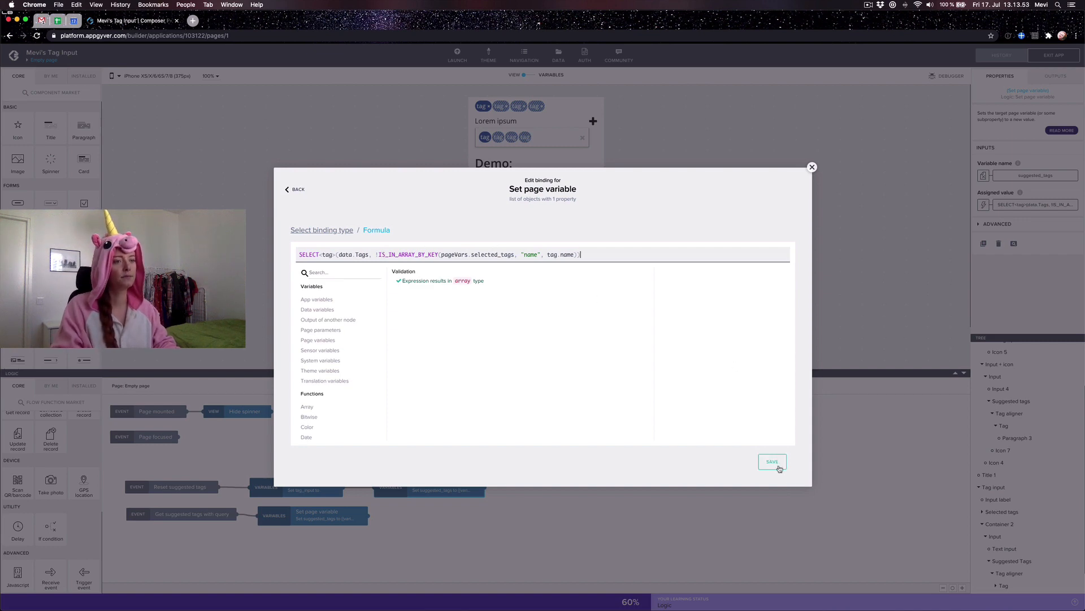
{"action": "left_click", "coordinate": [773, 462]}
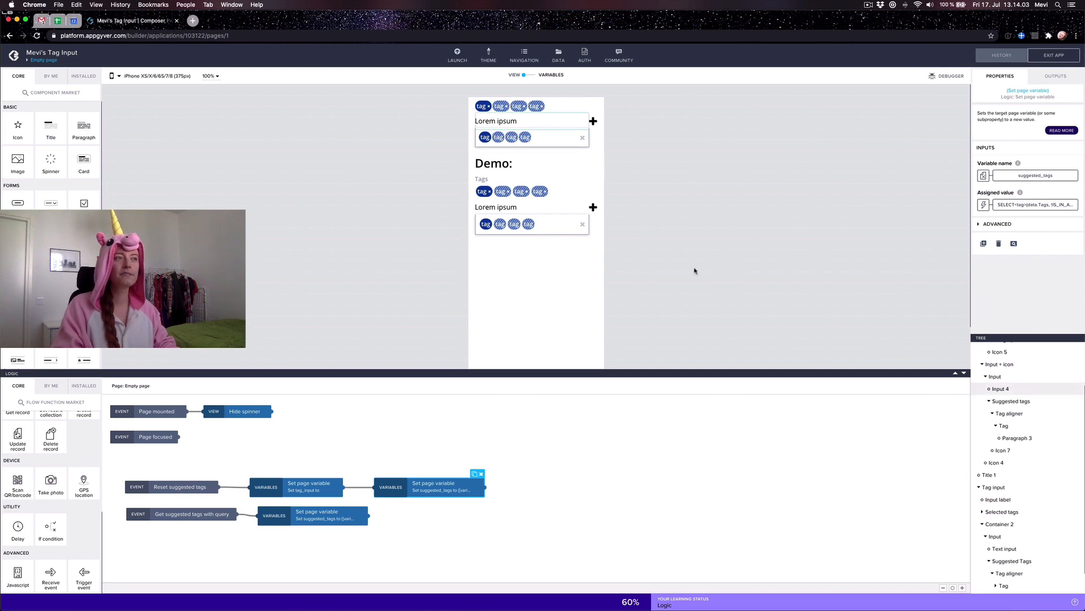
Step: Compare Input 4 with the demo Text input and drop a Trigger event node into Input 4's logic
{"action": "left_click", "coordinate": [695, 269]}
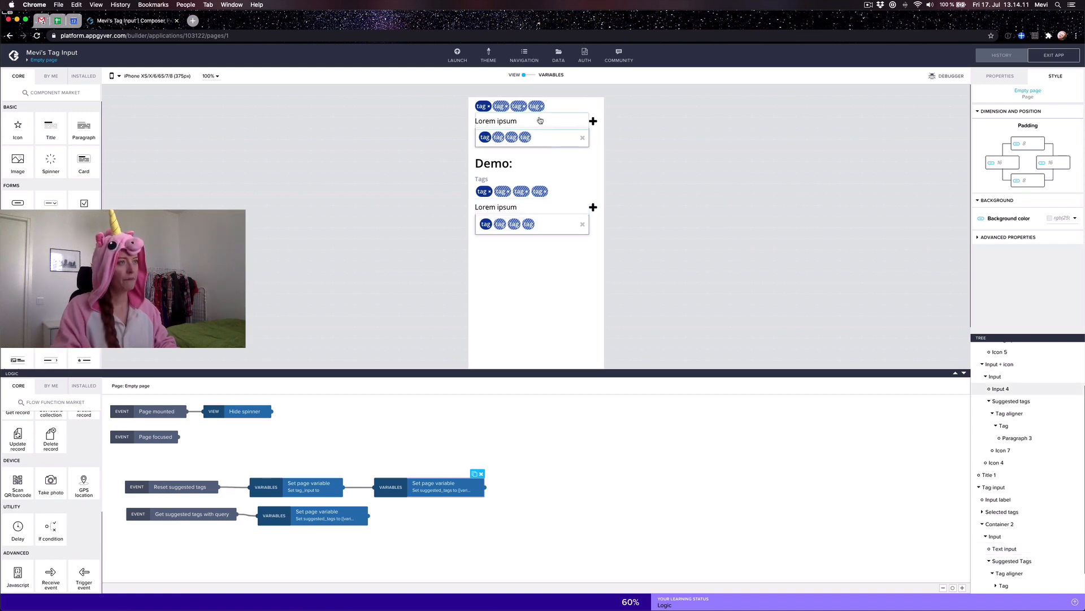
{"action": "left_click", "coordinate": [539, 122]}
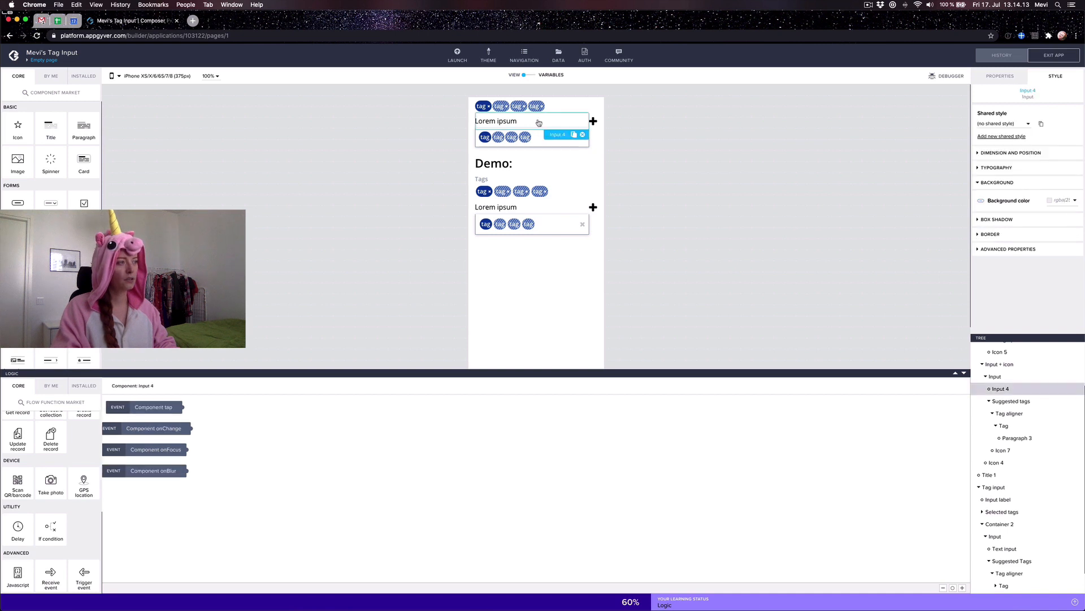
{"action": "left_click", "coordinate": [549, 207]}
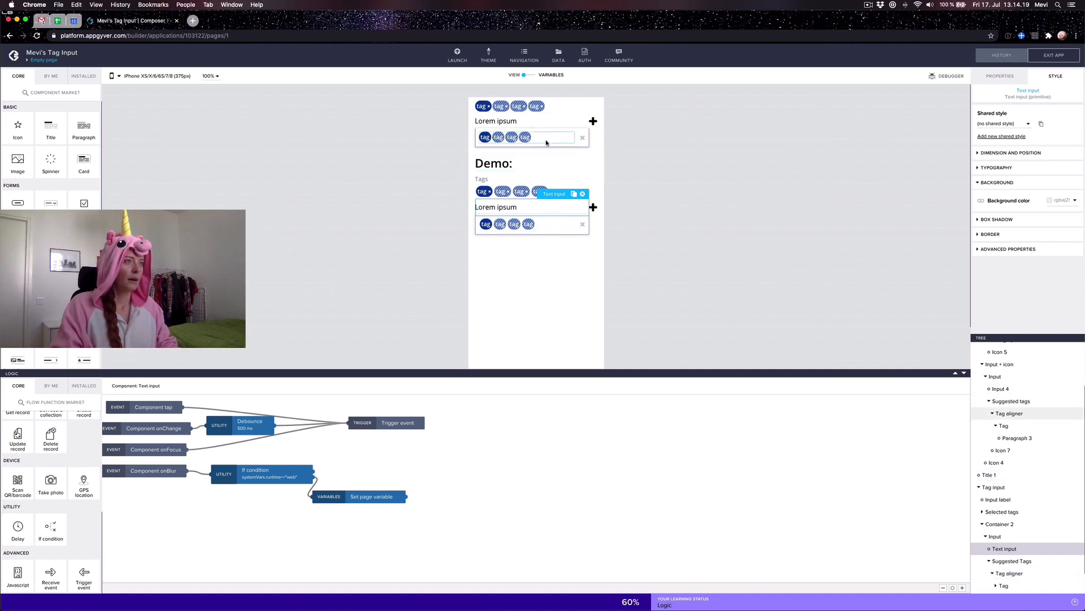
{"action": "left_click", "coordinate": [547, 125]}
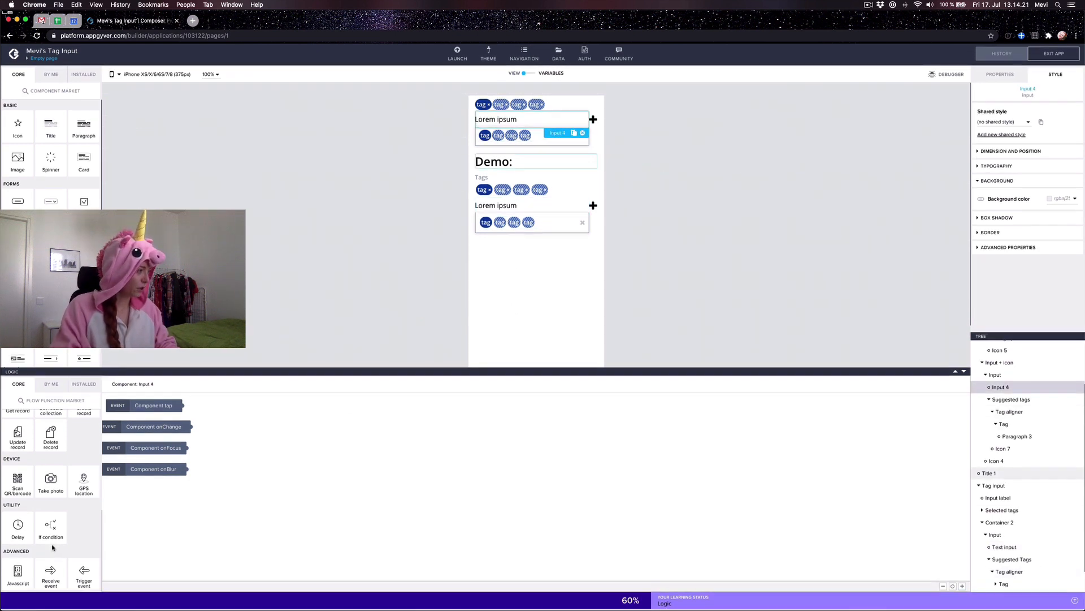
{"action": "left_click_drag", "start_coordinate": [78, 575], "coordinate": [330, 441]}
{"action": "left_click", "coordinate": [182, 406]}
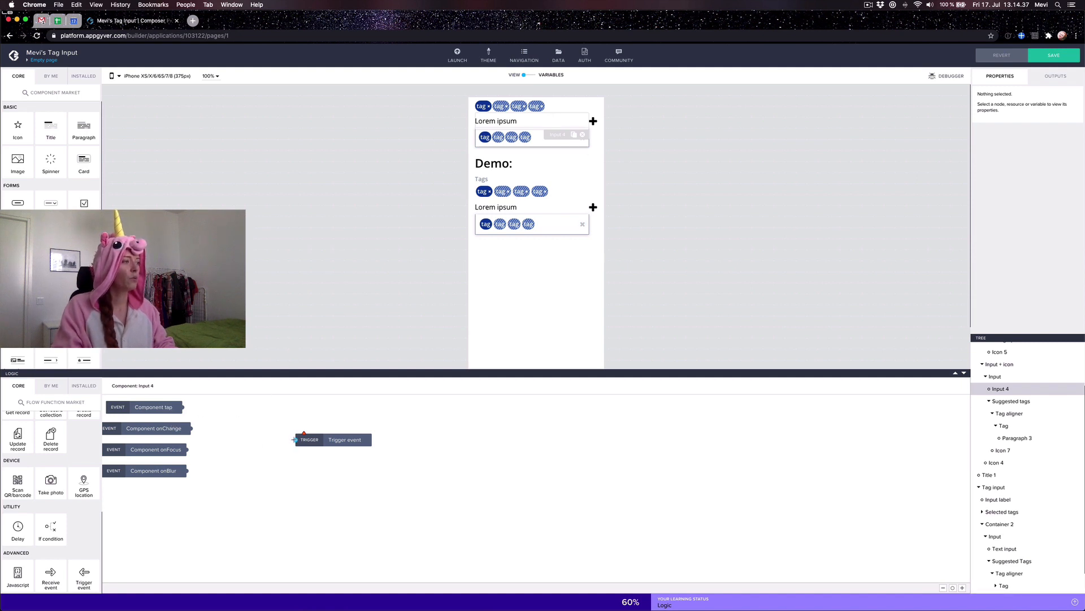
Step: Connect Component tap, onFocus and onChange (through a Debounce) to the Trigger event, then save
{"action": "left_click_drag", "start_coordinate": [294, 439], "coordinate": [184, 407]}
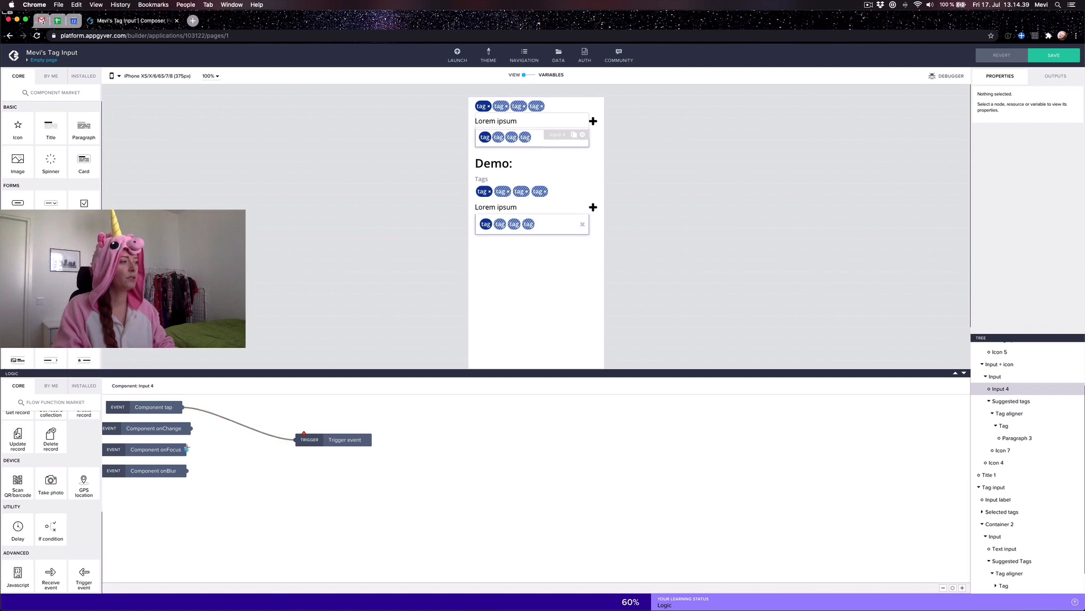
{"action": "left_click_drag", "start_coordinate": [188, 449], "coordinate": [343, 428]}
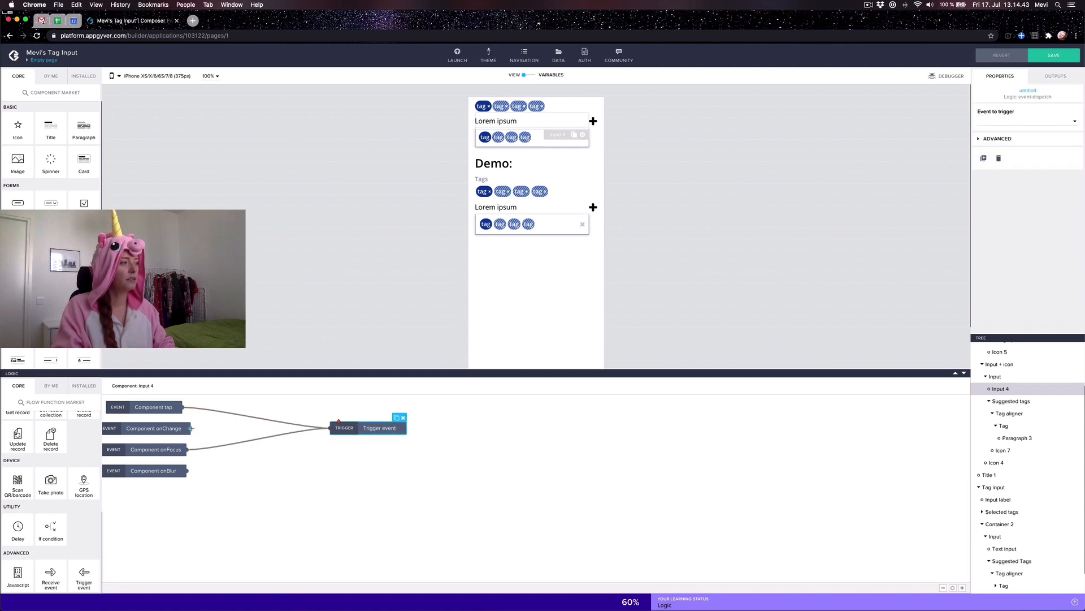
{"action": "left_click_drag", "start_coordinate": [191, 428], "coordinate": [331, 428]}
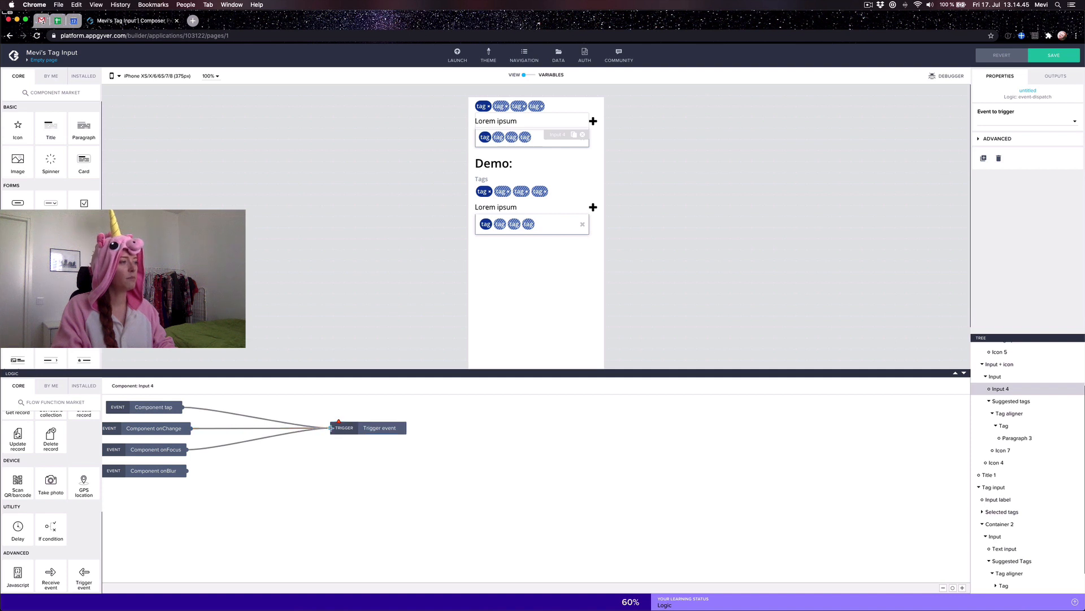
{"action": "left_click", "coordinate": [84, 386]}
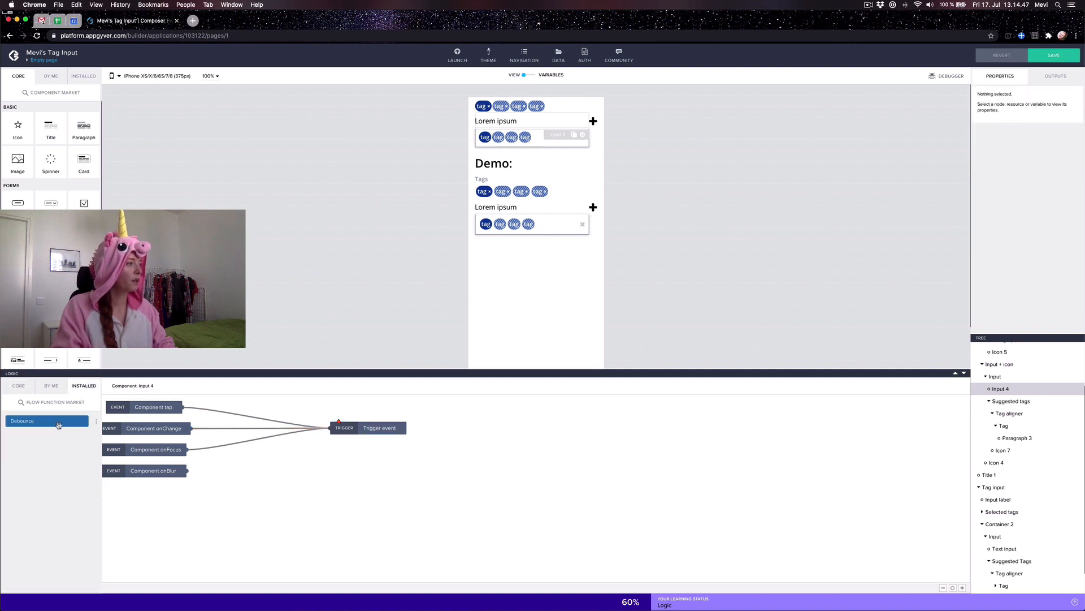
{"action": "left_click_drag", "start_coordinate": [59, 425], "coordinate": [227, 430]}
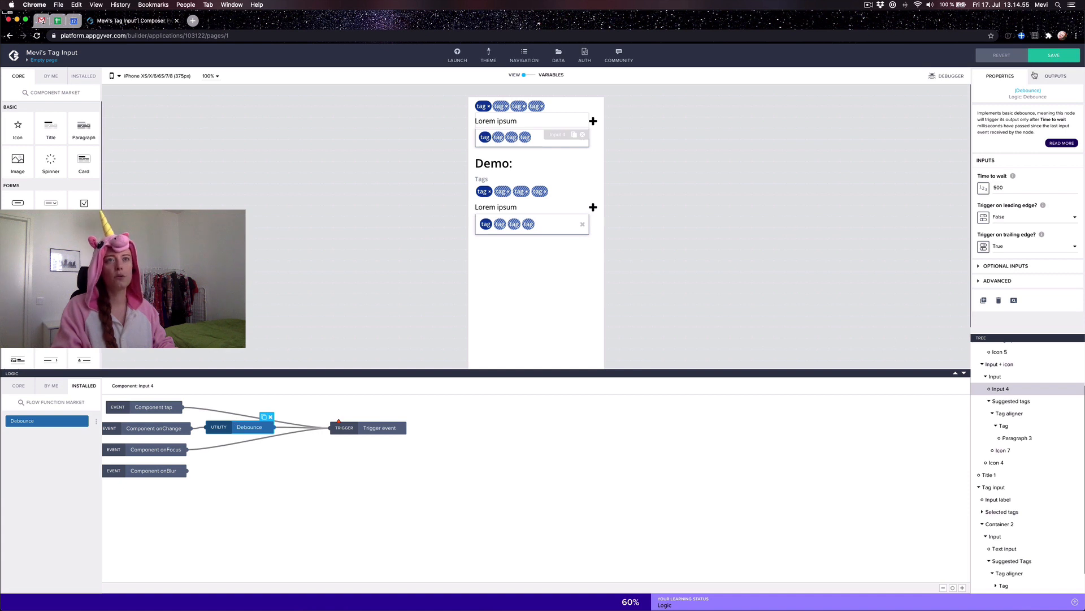
{"action": "left_click", "coordinate": [1050, 56]}
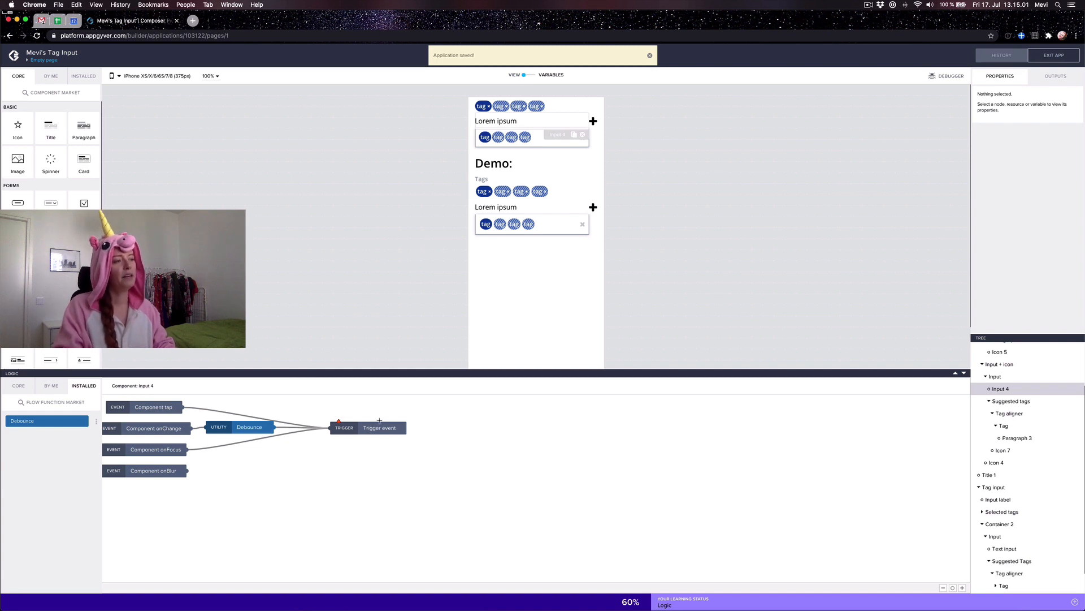
Step: Set the Trigger event's event to trigger to 'Get suggested tags with query'
{"action": "left_click", "coordinate": [379, 425]}
{"action": "left_click", "coordinate": [1029, 126]}
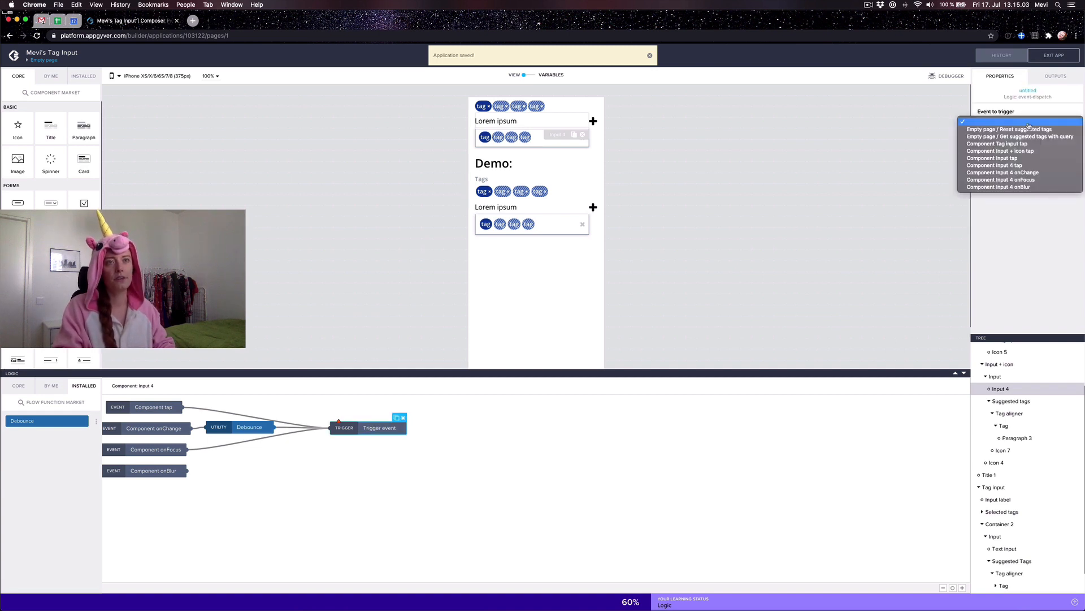
{"action": "left_click", "coordinate": [1024, 136]}
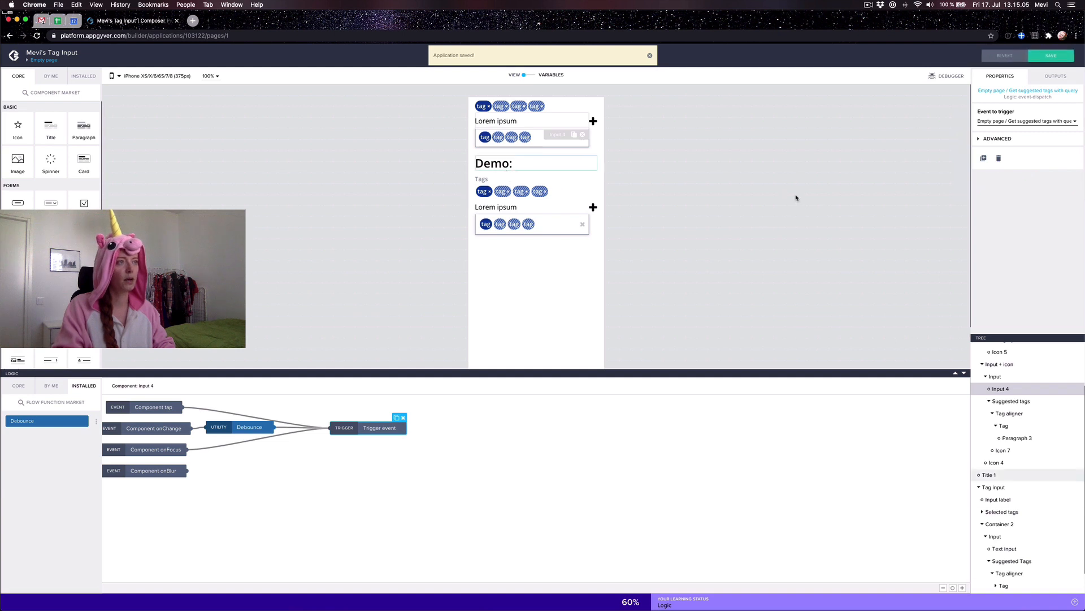
Step: Save, then copy the demo Text input's If condition and Set page variable nodes
{"action": "left_click", "coordinate": [1054, 55]}
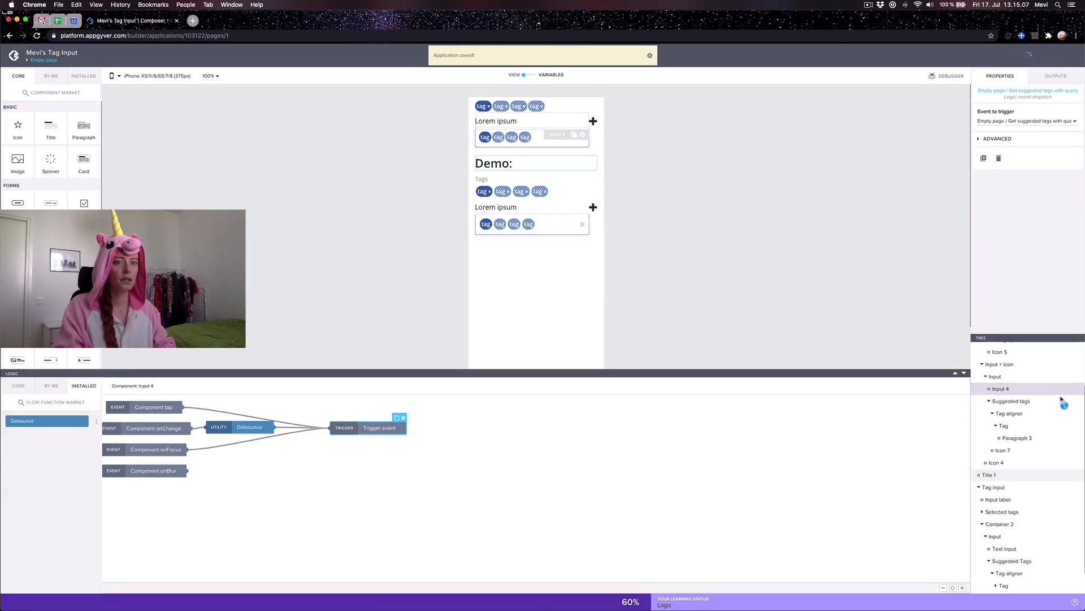
{"action": "left_click", "coordinate": [539, 213]}
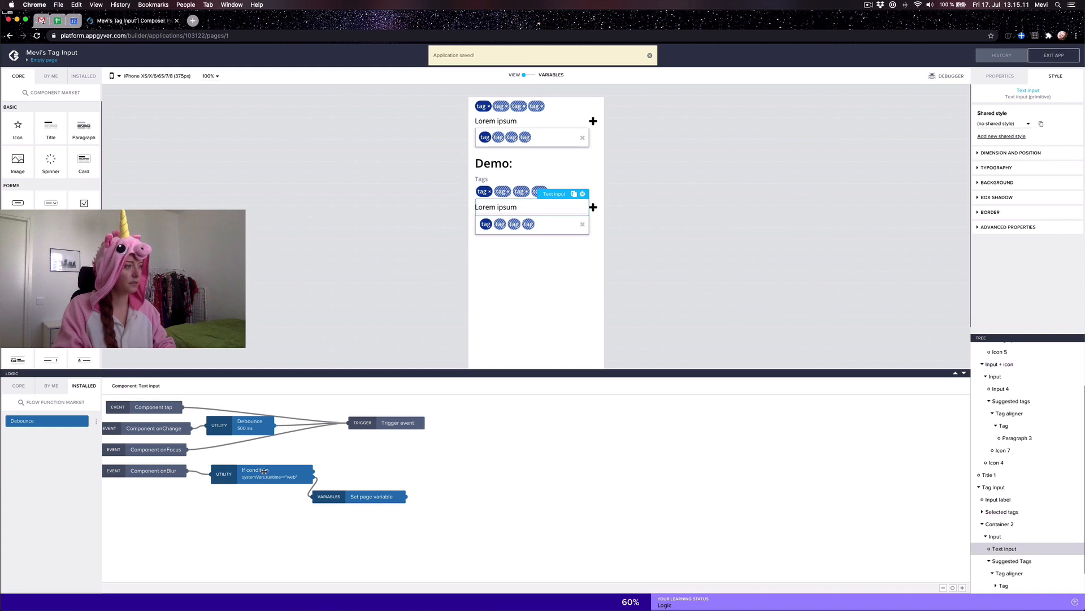
{"action": "left_click_drag", "start_coordinate": [350, 463], "coordinate": [445, 518]}
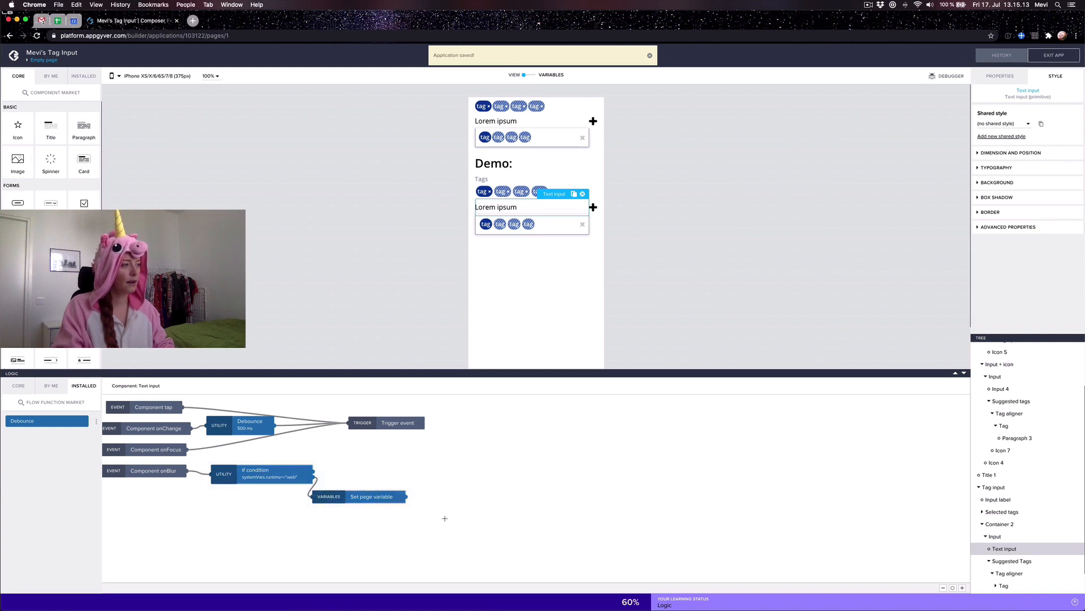
{"action": "key", "text": "super+c"}
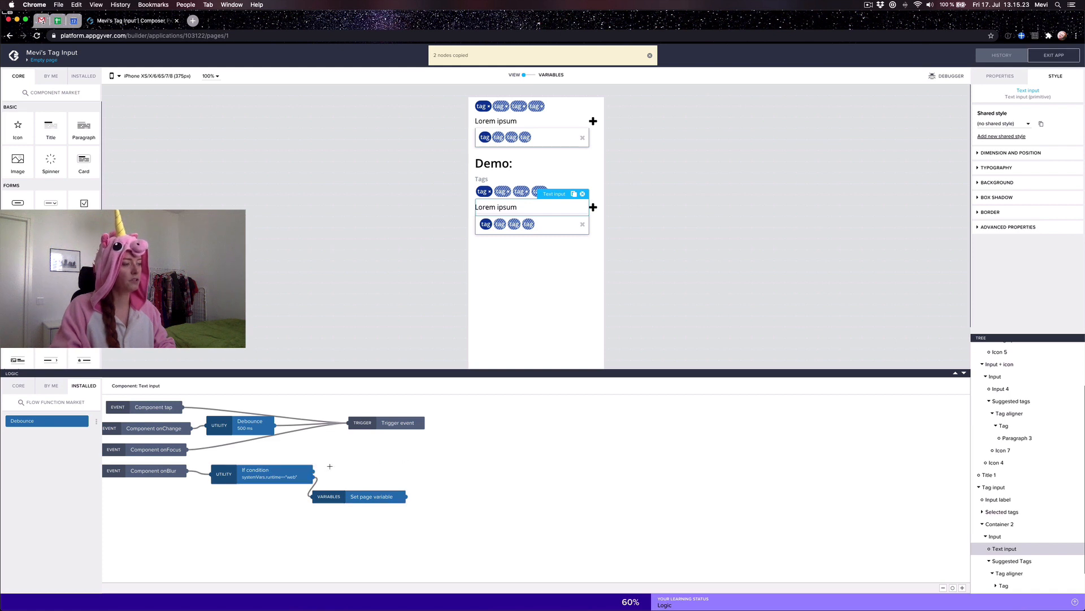
{"action": "left_click_drag", "start_coordinate": [201, 454], "coordinate": [439, 517]}
{"action": "left_click", "coordinate": [391, 501]}
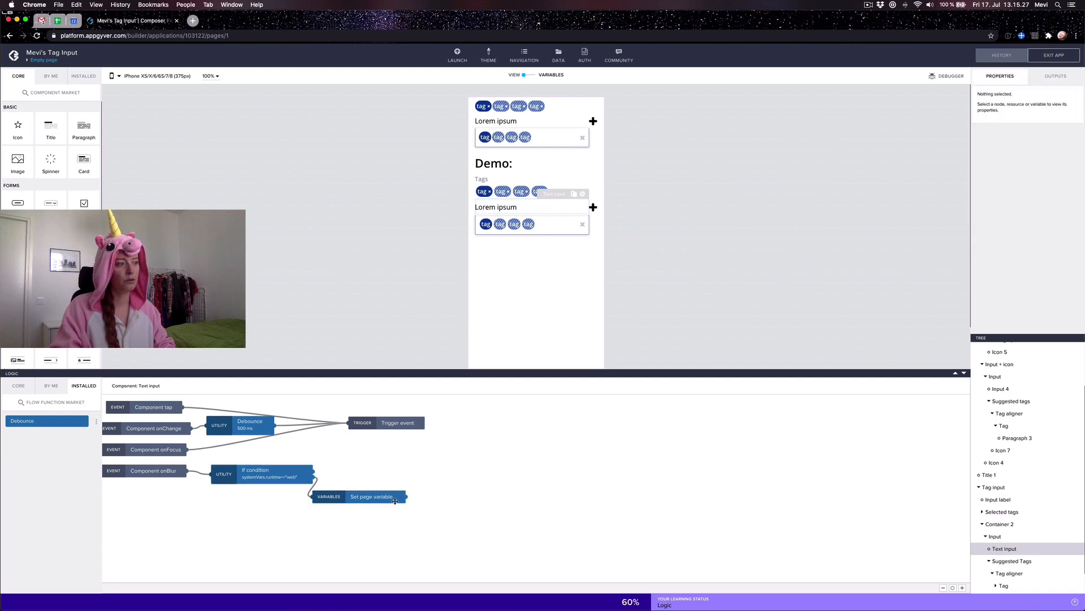
{"action": "left_click", "coordinate": [427, 530]}
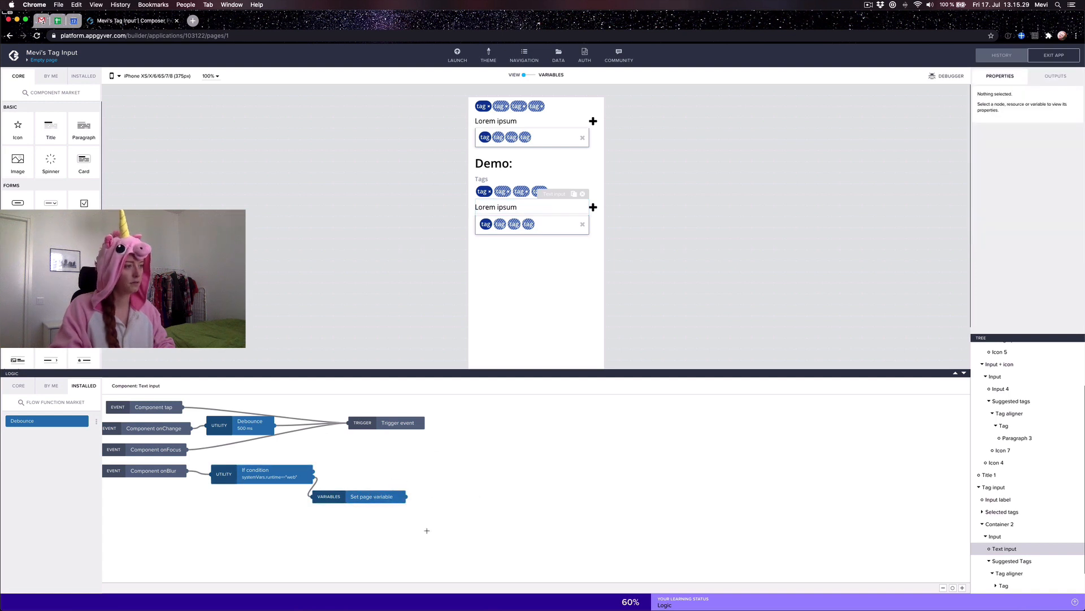
{"action": "left_click_drag", "start_coordinate": [439, 519], "coordinate": [197, 458]}
{"action": "key", "text": "cmd+c"}
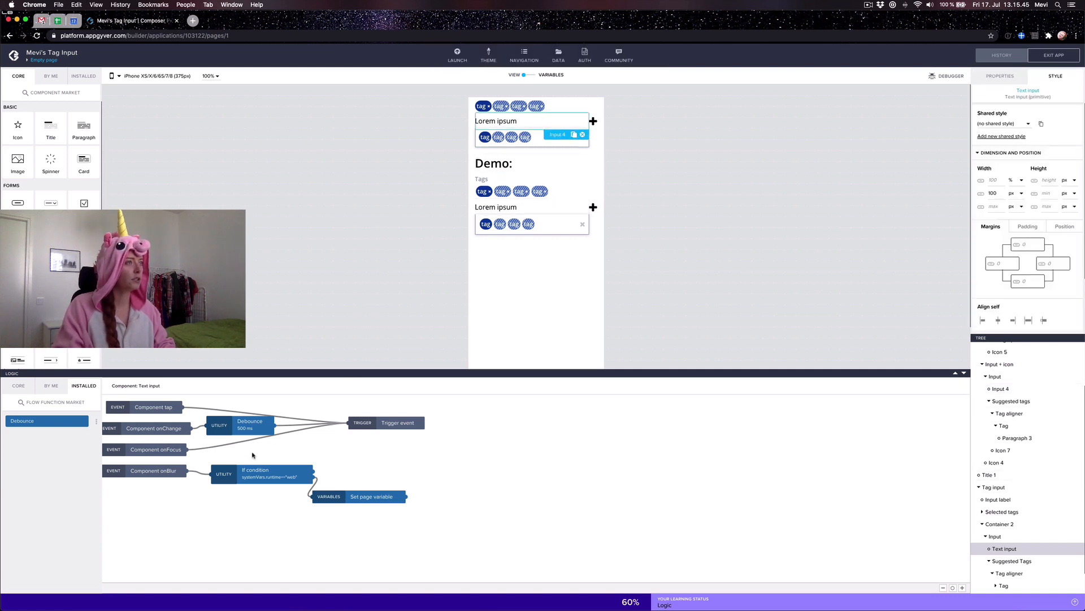
Step: Paste the nodes into Input 4's logic, connect onBlur to the If condition, and save
{"action": "key", "text": "ctrl+v"}
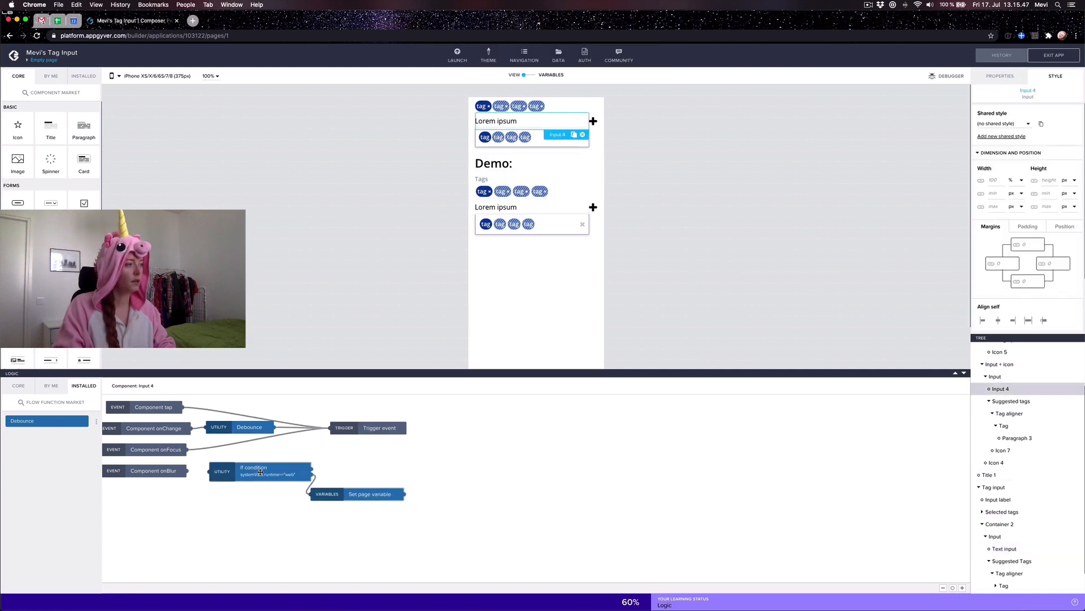
{"action": "left_click_drag", "start_coordinate": [183, 469], "coordinate": [210, 471]}
{"action": "left_click", "coordinate": [1046, 56]}
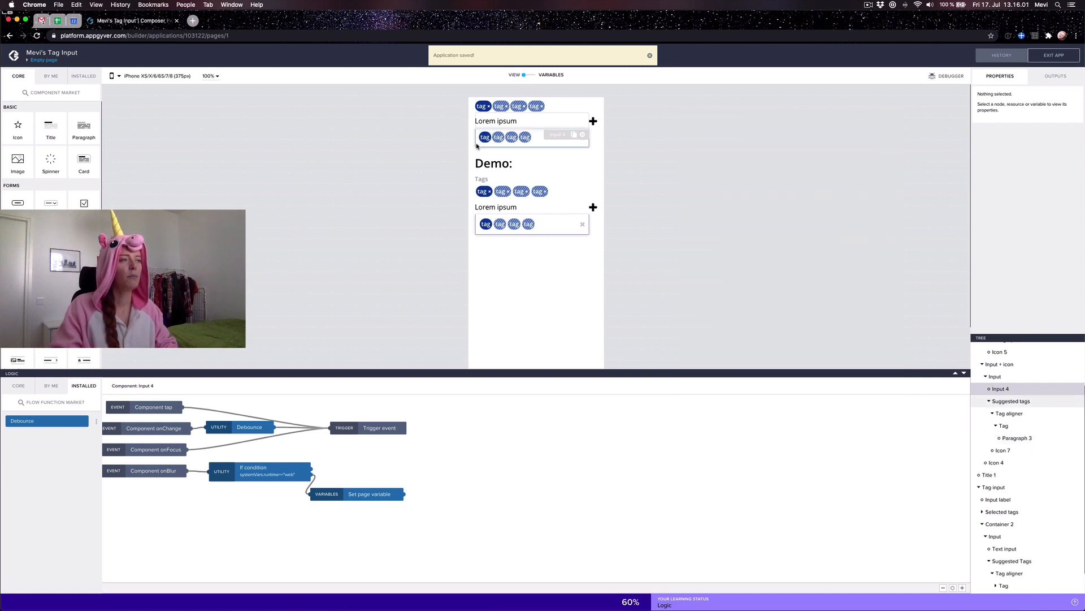
Step: Compare the upper Suggested tags container's visibility with the demo container's Visible formula
{"action": "left_click", "coordinate": [1012, 401]}
{"action": "left_click", "coordinate": [1003, 76]}
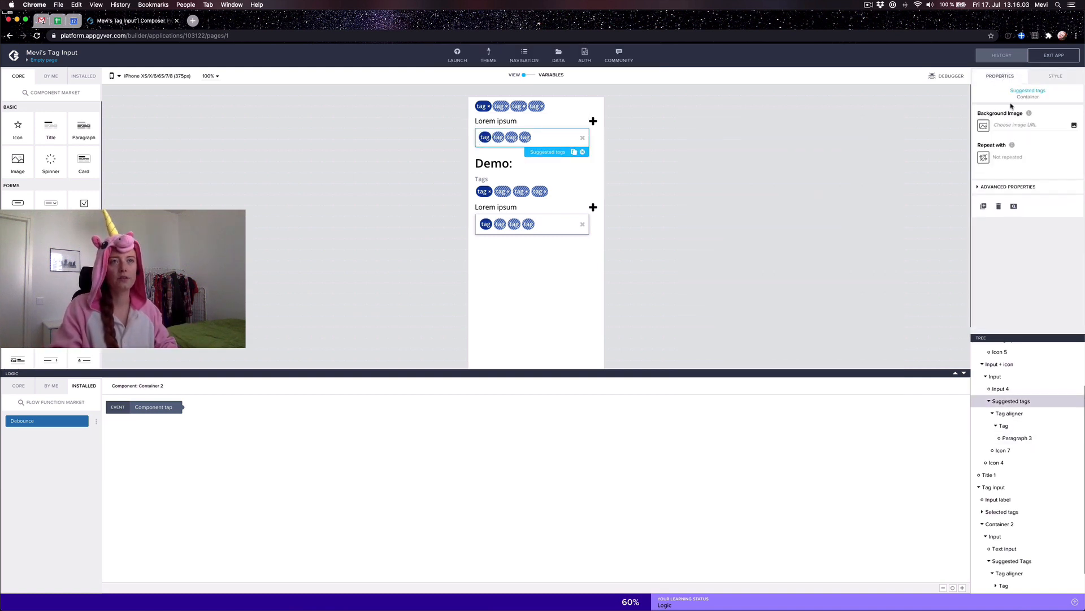
{"action": "left_click", "coordinate": [1004, 194]}
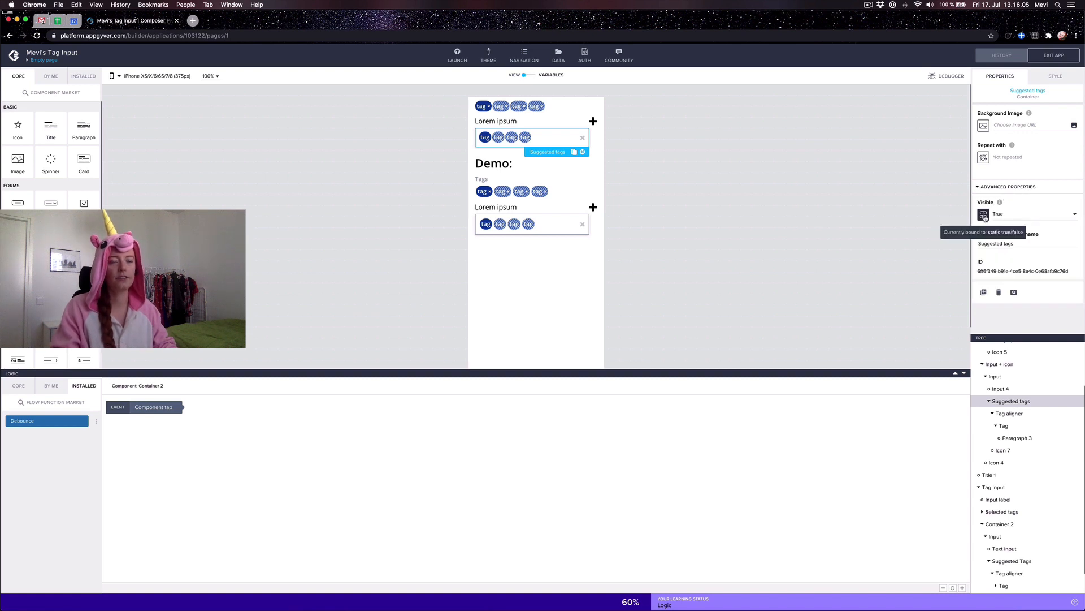
{"action": "scroll", "coordinate": [998, 521], "scroll_direction": "down", "scroll_amount": 2}
{"action": "left_click", "coordinate": [1005, 534]}
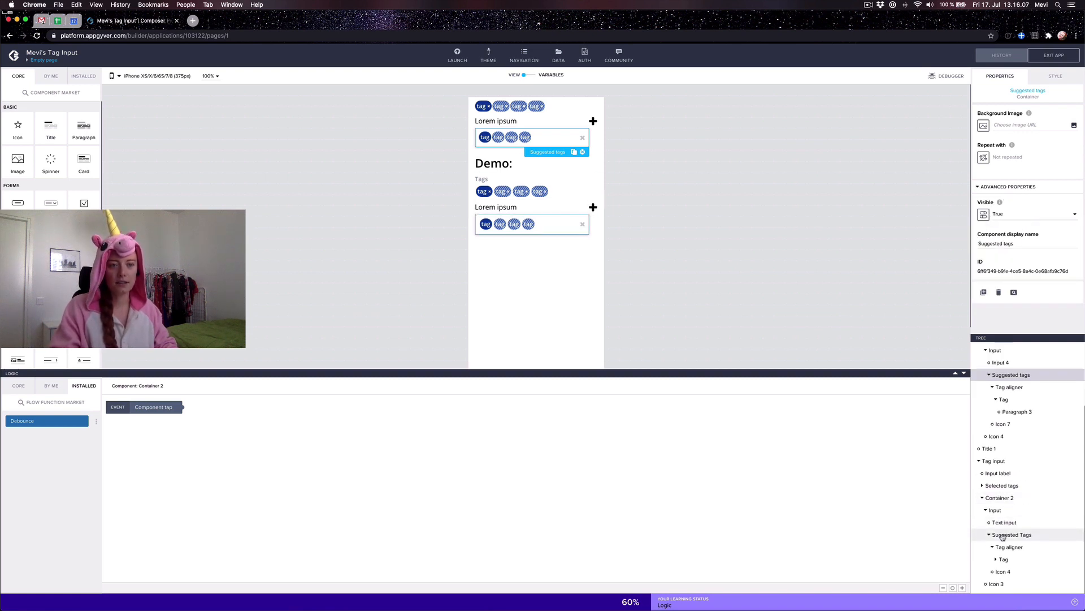
{"action": "left_click", "coordinate": [992, 188]}
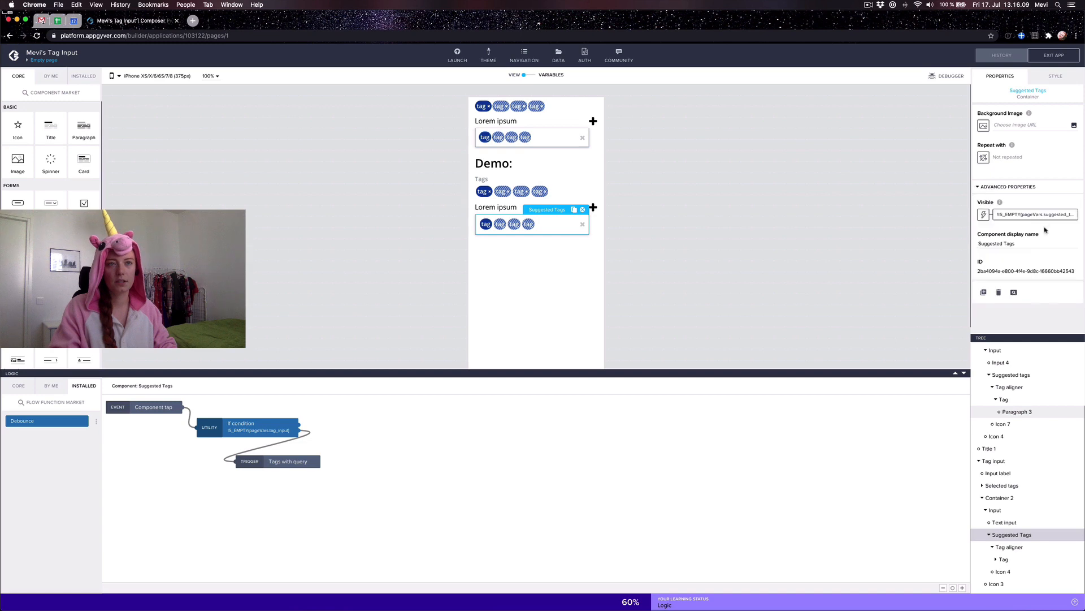
{"action": "left_click", "coordinate": [1045, 219]}
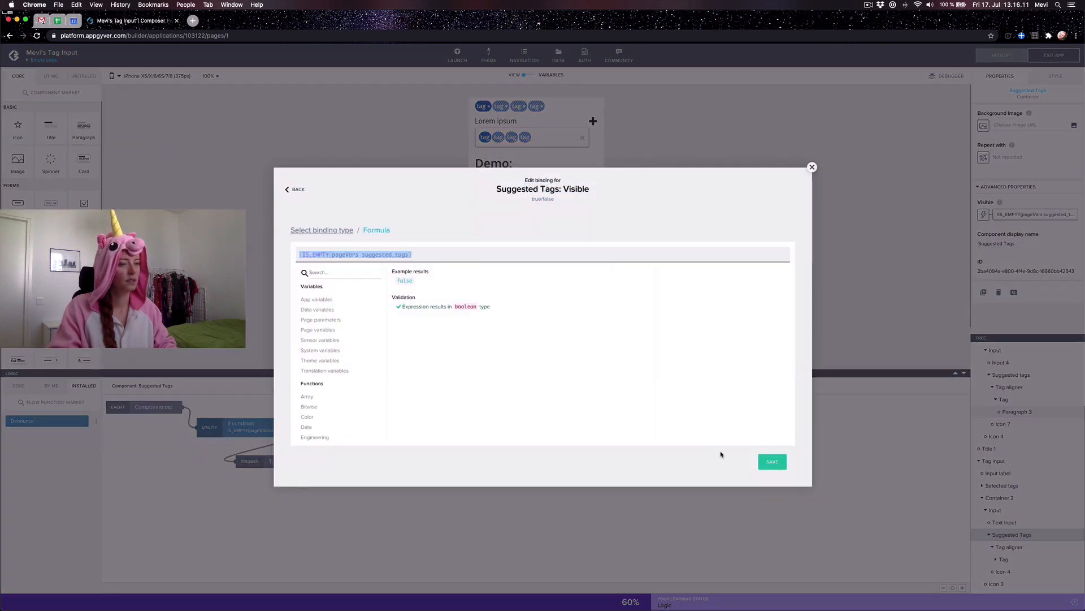
{"action": "left_click", "coordinate": [812, 167]}
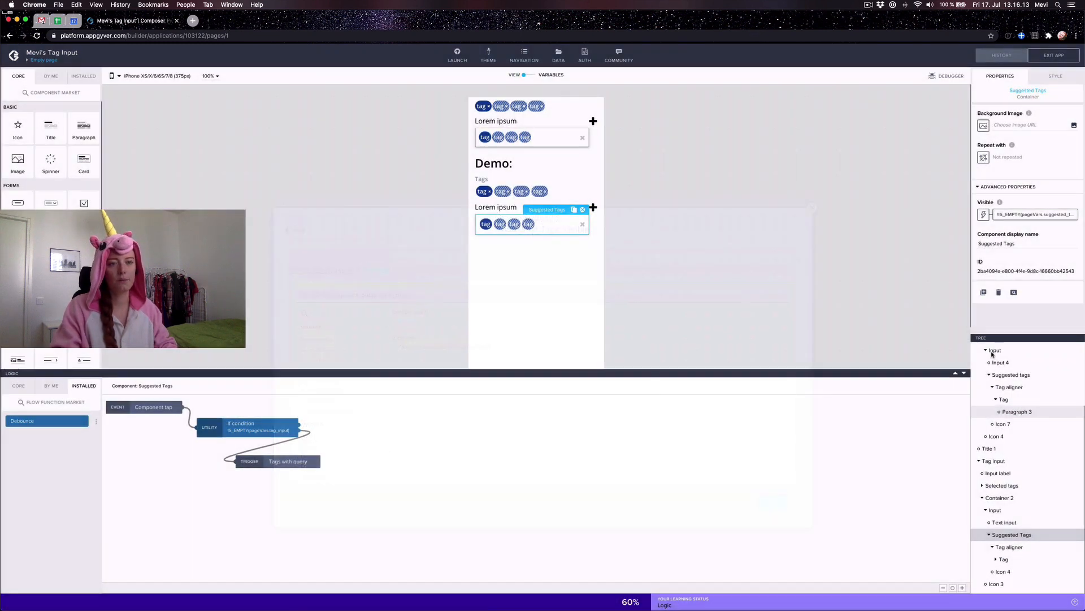
Step: Bind the upper Suggested tags container's Visible to !IS_EMPTY(pageVars.suggested_tags) and save the app
{"action": "left_click", "coordinate": [1003, 376]}
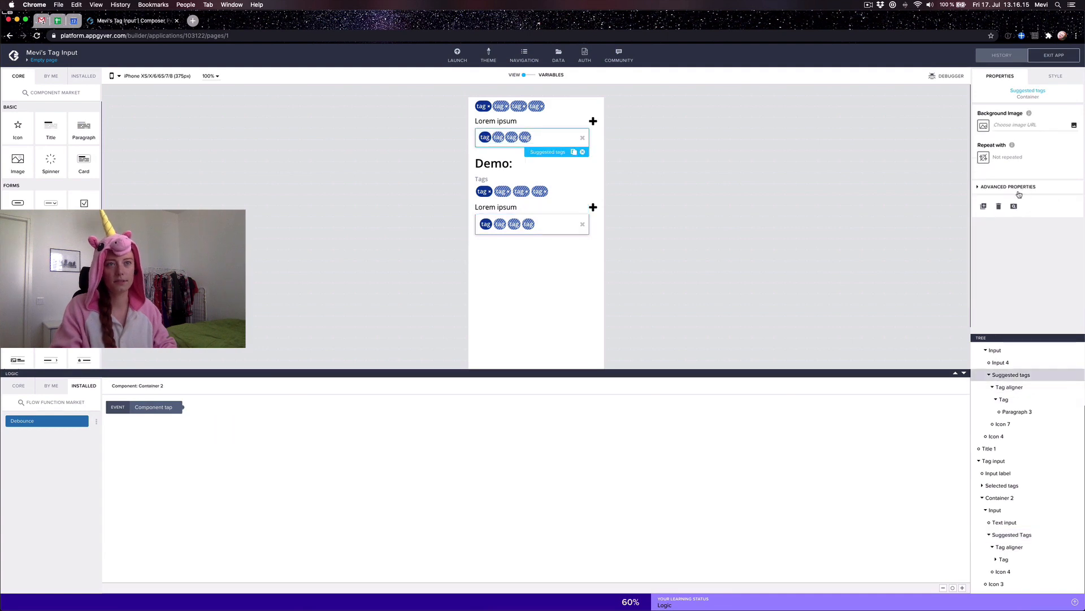
{"action": "left_click", "coordinate": [984, 214]}
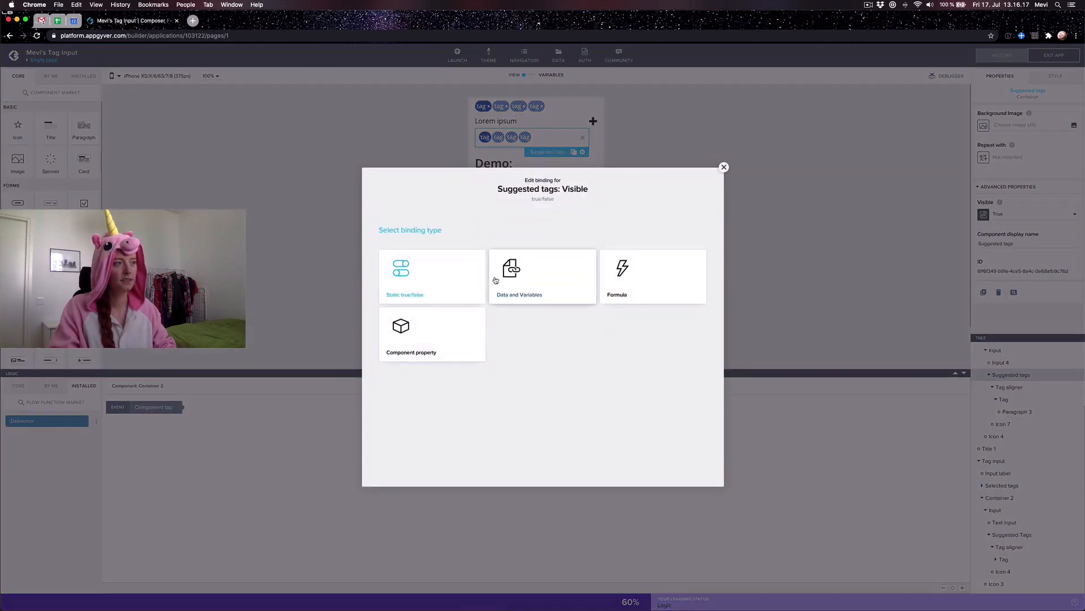
{"action": "left_click", "coordinate": [619, 286]}
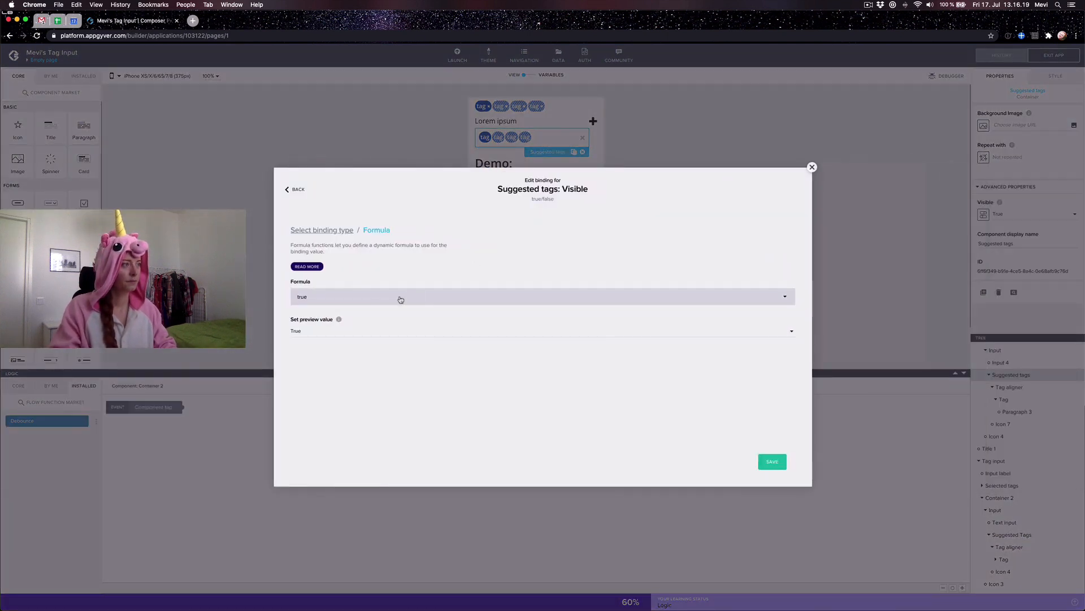
{"action": "left_click", "coordinate": [399, 299]}
{"action": "key", "text": "super+v"}
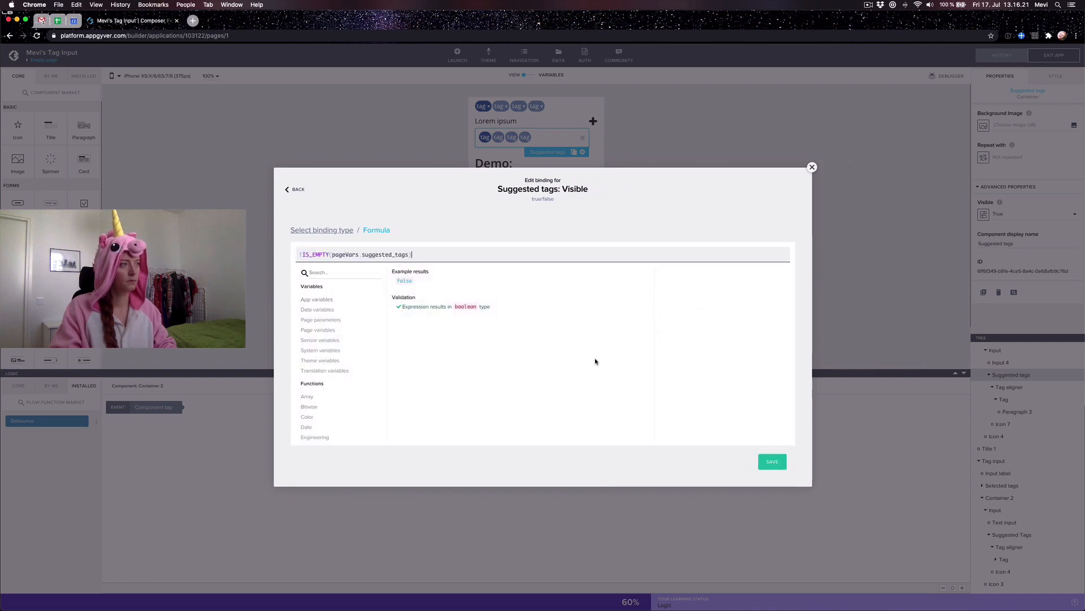
{"action": "left_click", "coordinate": [767, 464]}
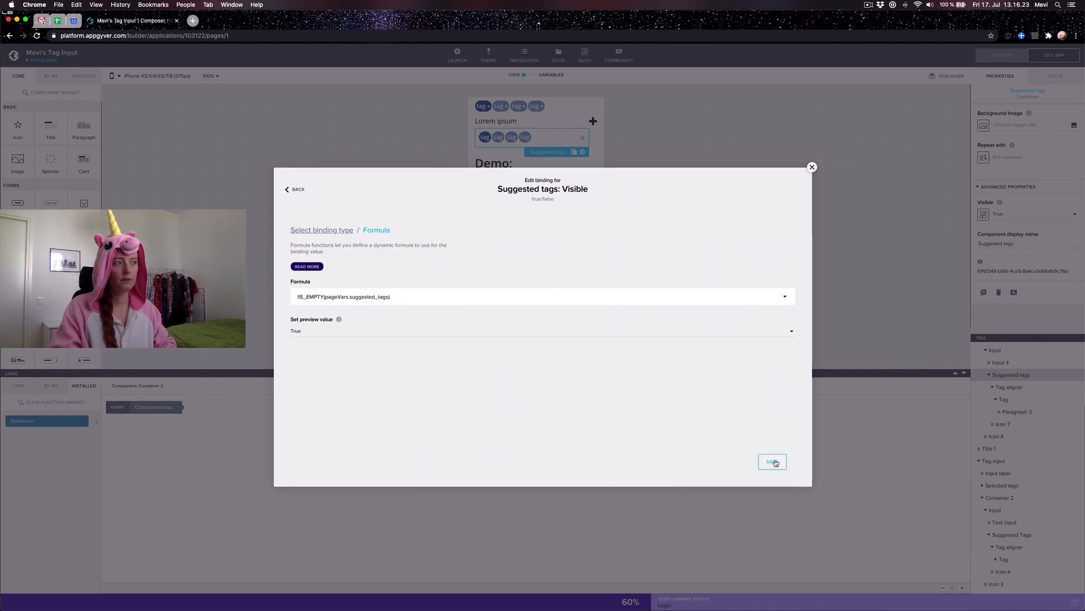
{"action": "left_click", "coordinate": [771, 461]}
{"action": "left_click", "coordinate": [1055, 54]}
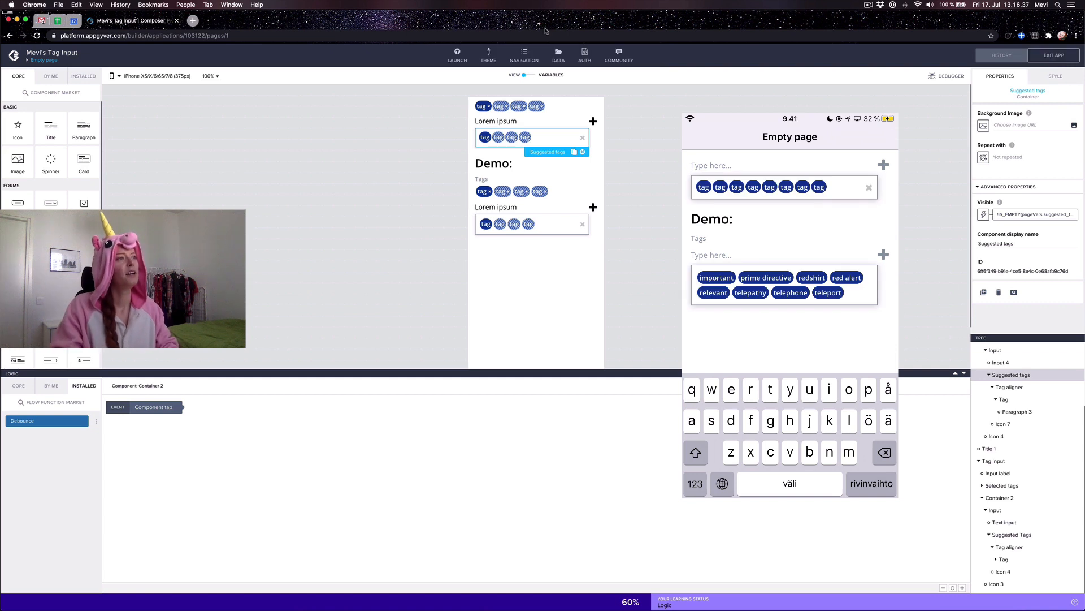
{"action": "left_click", "coordinate": [488, 139]}
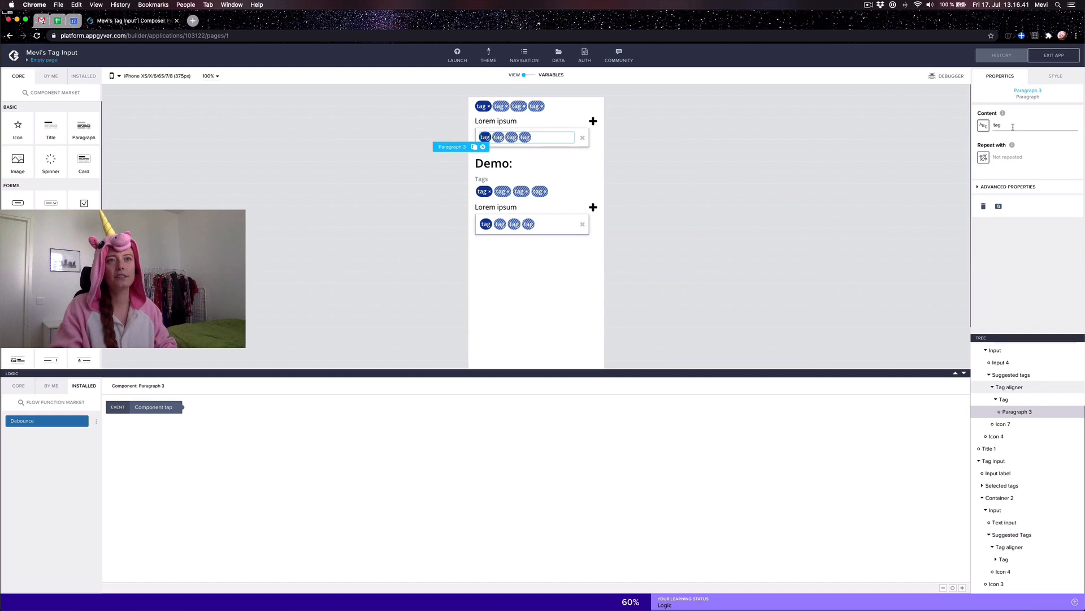
Step: Bind Paragraph 3's content to the repeat item's name with preview value 'tag'
{"action": "left_click", "coordinate": [984, 125]}
{"action": "left_click", "coordinate": [535, 335]}
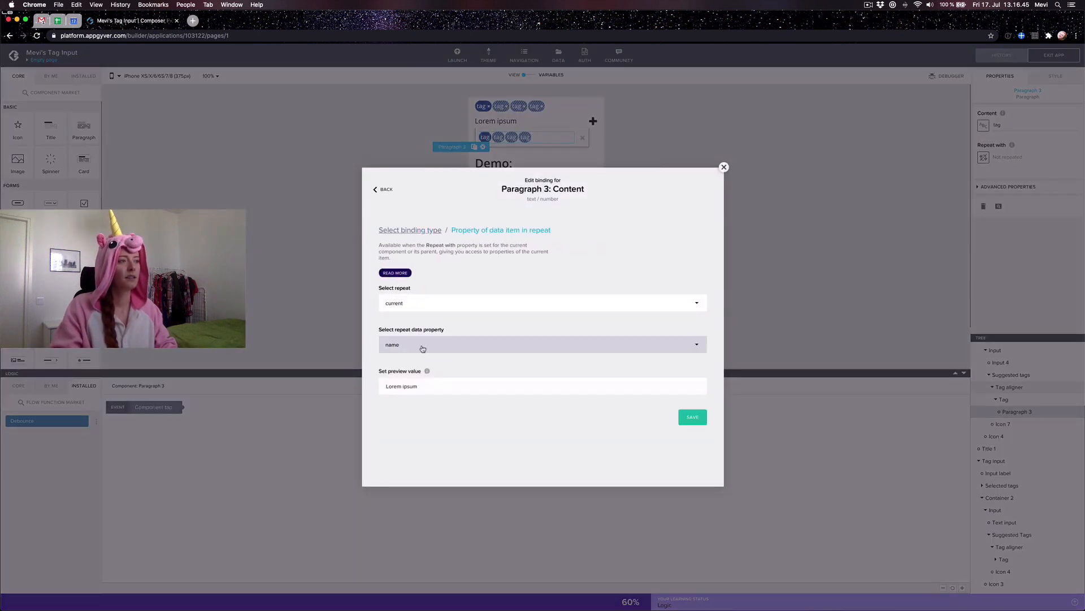
{"action": "triple_click", "coordinate": [595, 389]}
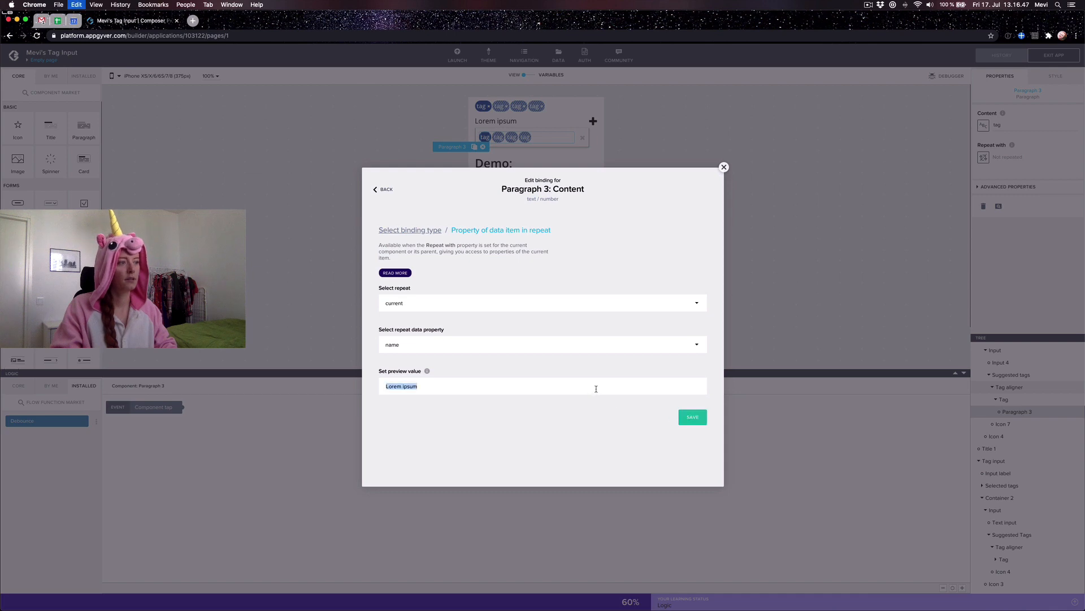
{"action": "type", "text": "tag"}
{"action": "left_click", "coordinate": [692, 418]}
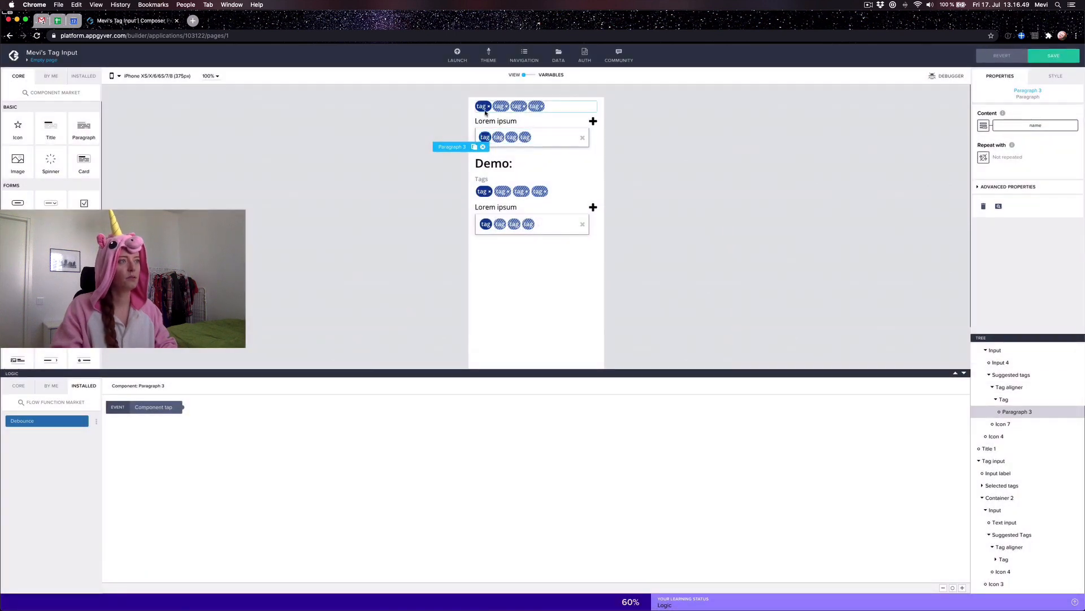
Step: Rebind the content to the current item's name with preview value 't' and save the app
{"action": "left_click", "coordinate": [984, 124]}
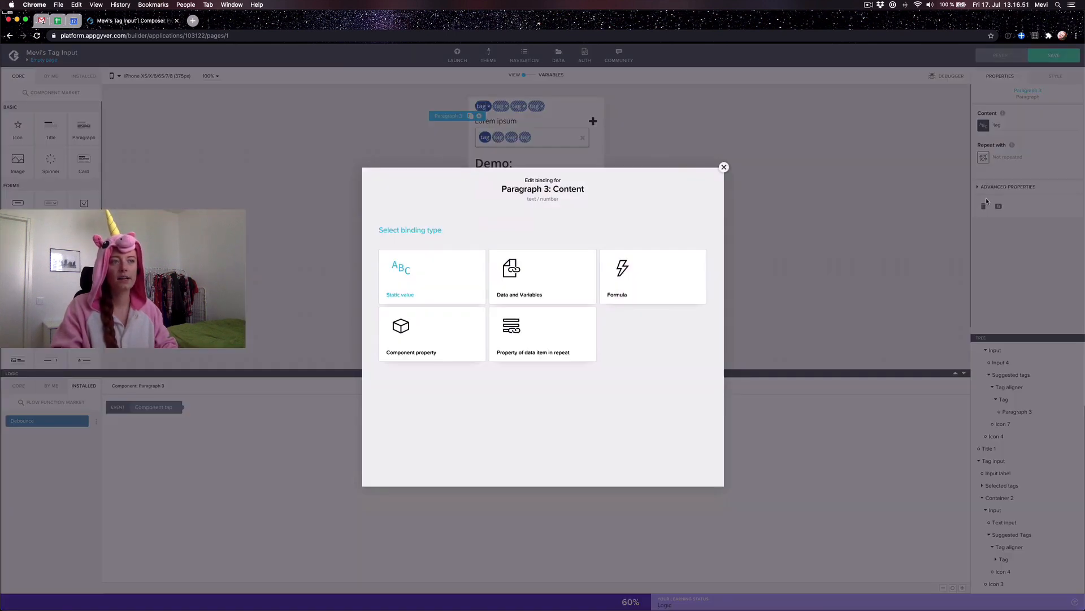
{"action": "left_click", "coordinate": [535, 321]}
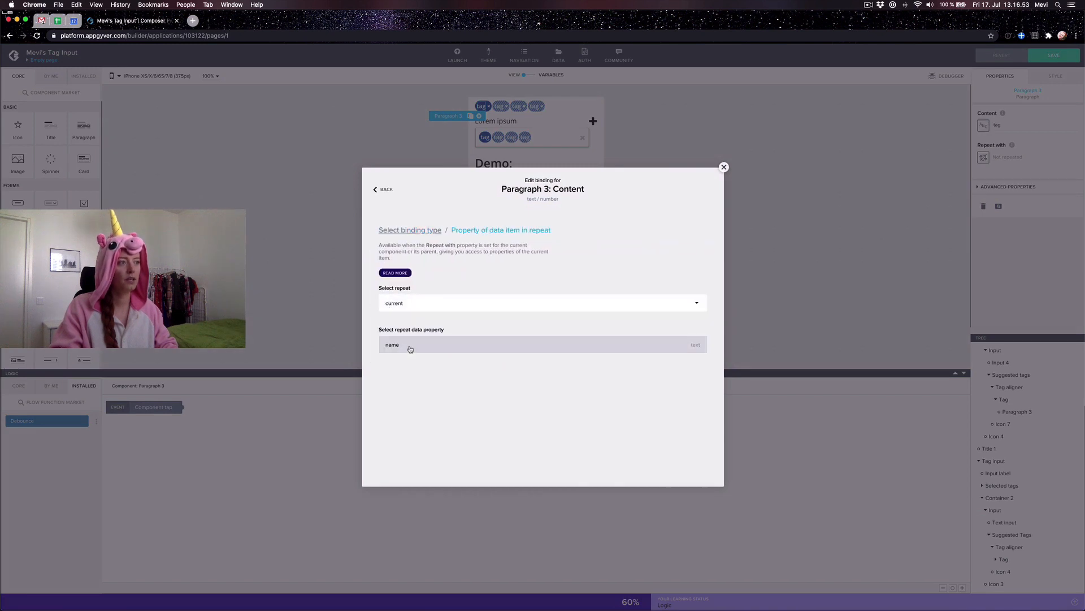
{"action": "key", "text": "super+a"}
{"action": "type", "text": "t"}
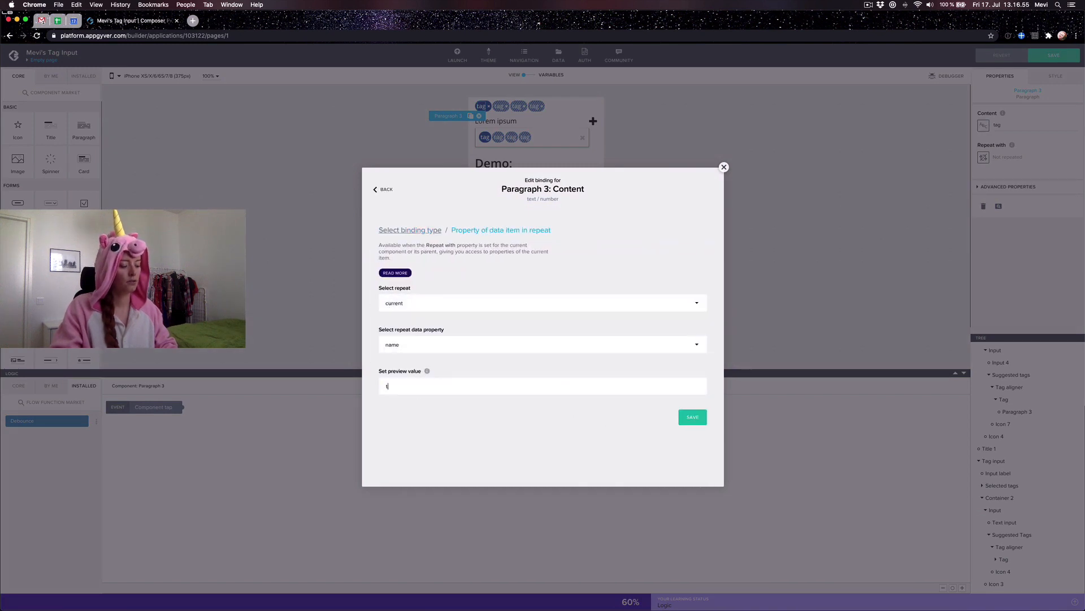
{"action": "left_click", "coordinate": [691, 417]}
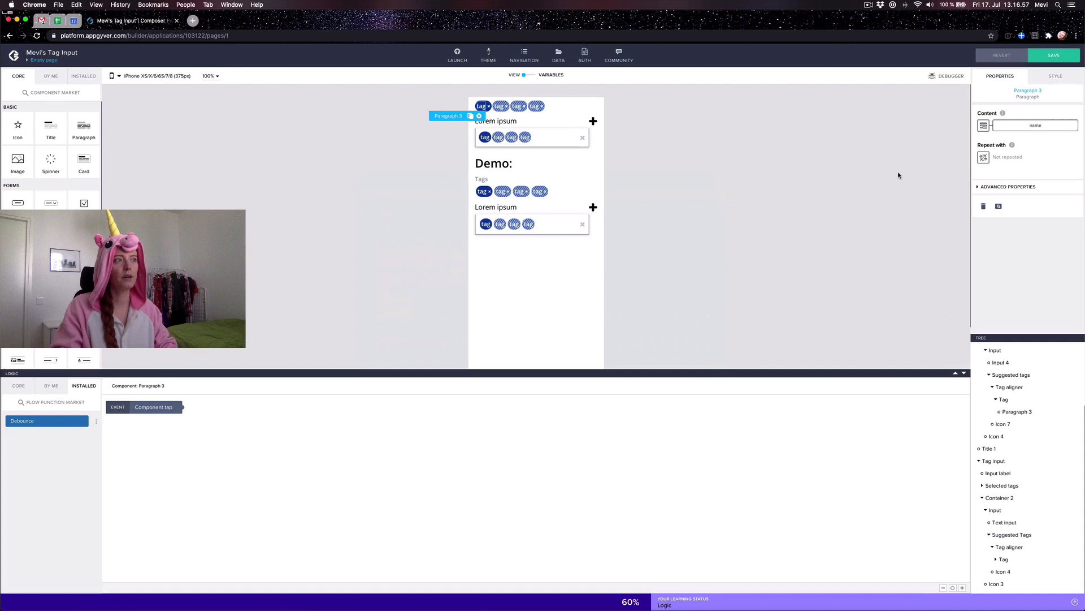
{"action": "left_click", "coordinate": [1061, 60]}
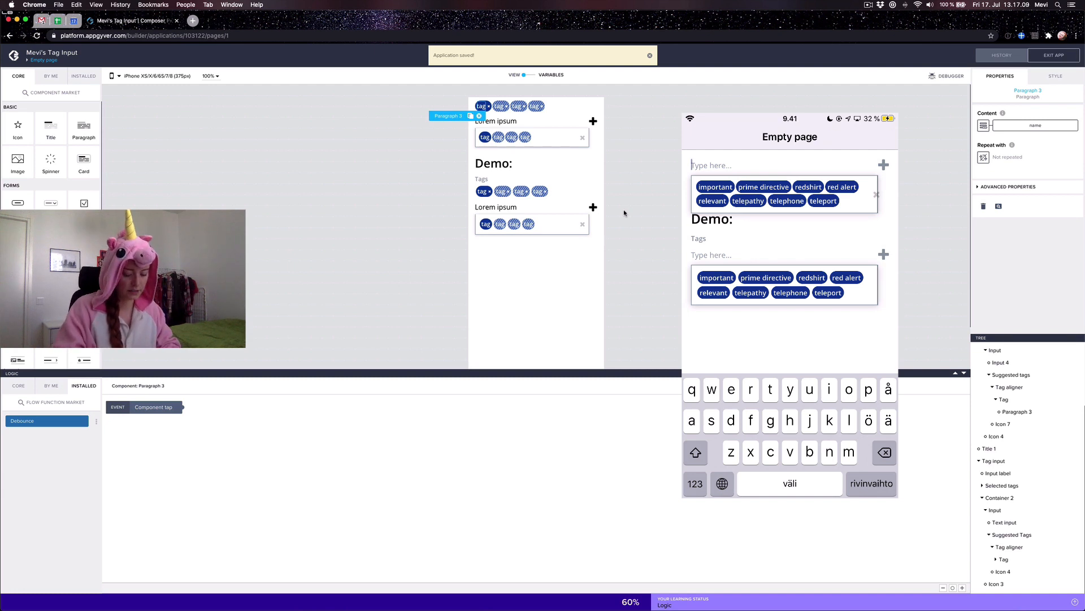
{"action": "left_click", "coordinate": [582, 137]}
{"action": "left_click", "coordinate": [583, 225]}
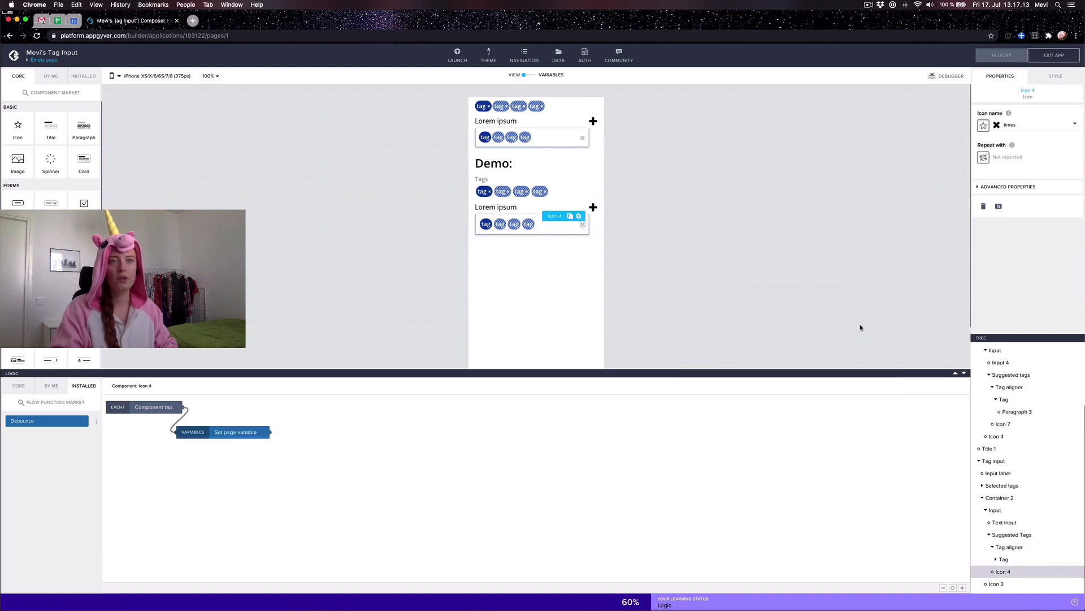
Step: View the demo clear icon's Visible formula, systemVars.runtime=="web"
{"action": "left_click", "coordinate": [1008, 186]}
{"action": "left_click", "coordinate": [1034, 214]}
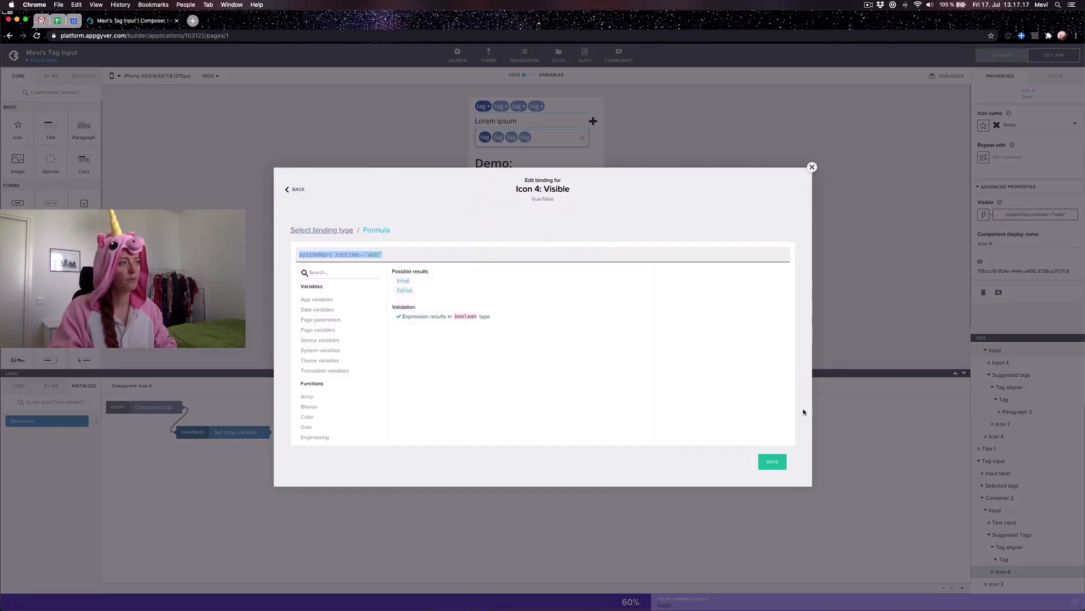
{"action": "left_click", "coordinate": [813, 168]}
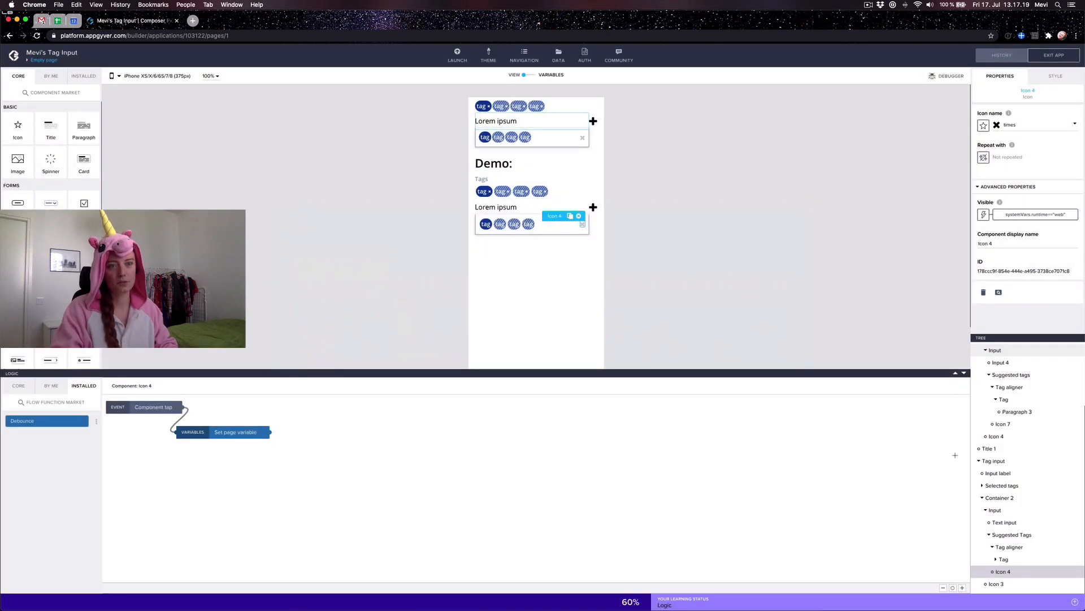
Step: Bind the upper clear icon's Visible to systemVars.runtime=="web" and save the app
{"action": "left_click", "coordinate": [1002, 423]}
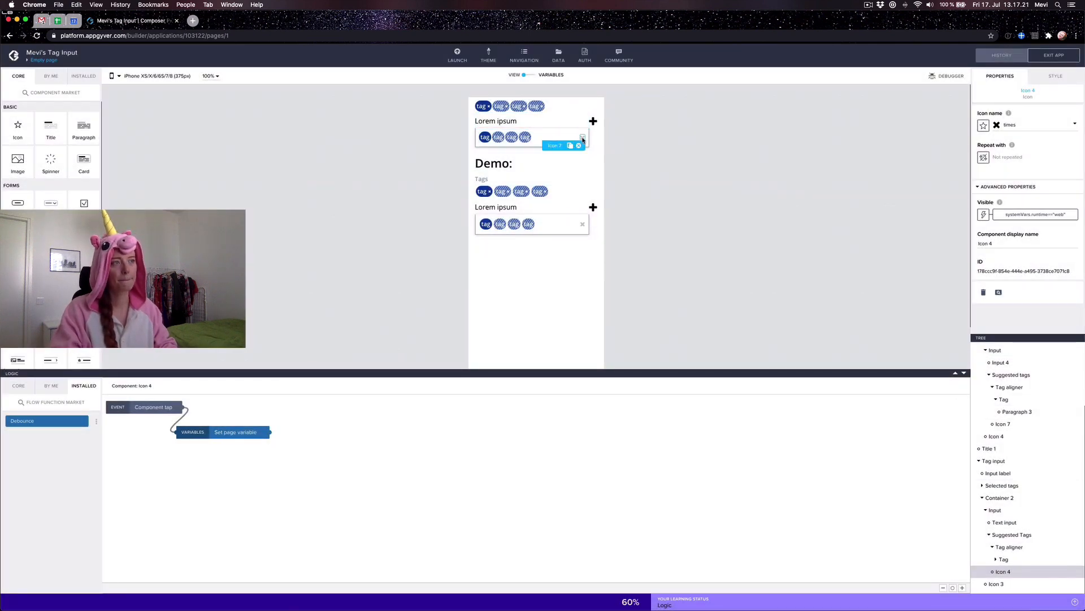
{"action": "left_click", "coordinate": [981, 187]}
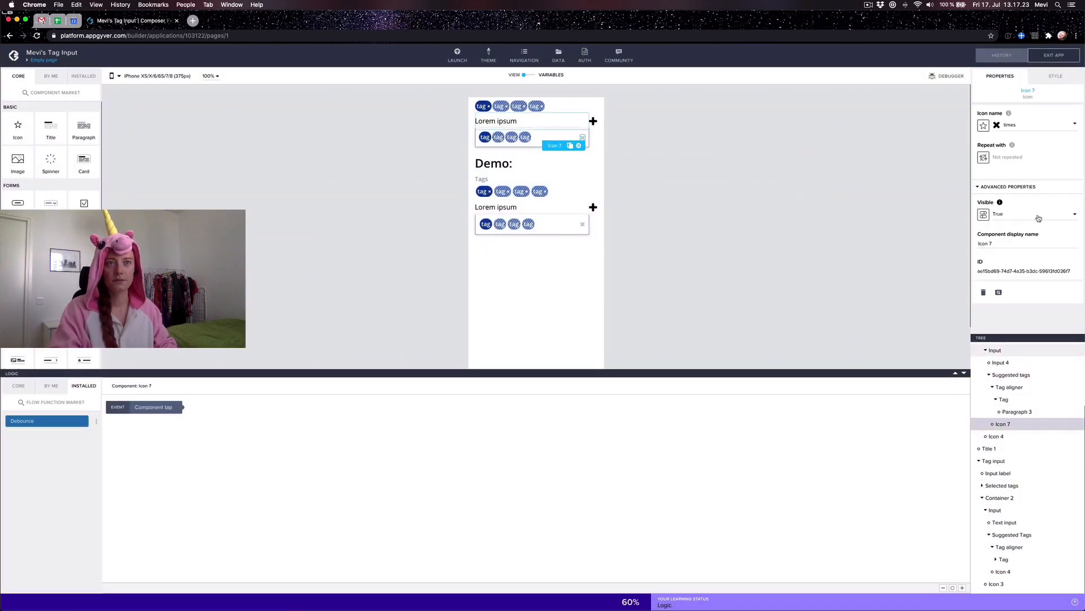
{"action": "left_click", "coordinate": [983, 215]}
{"action": "left_click", "coordinate": [621, 280]}
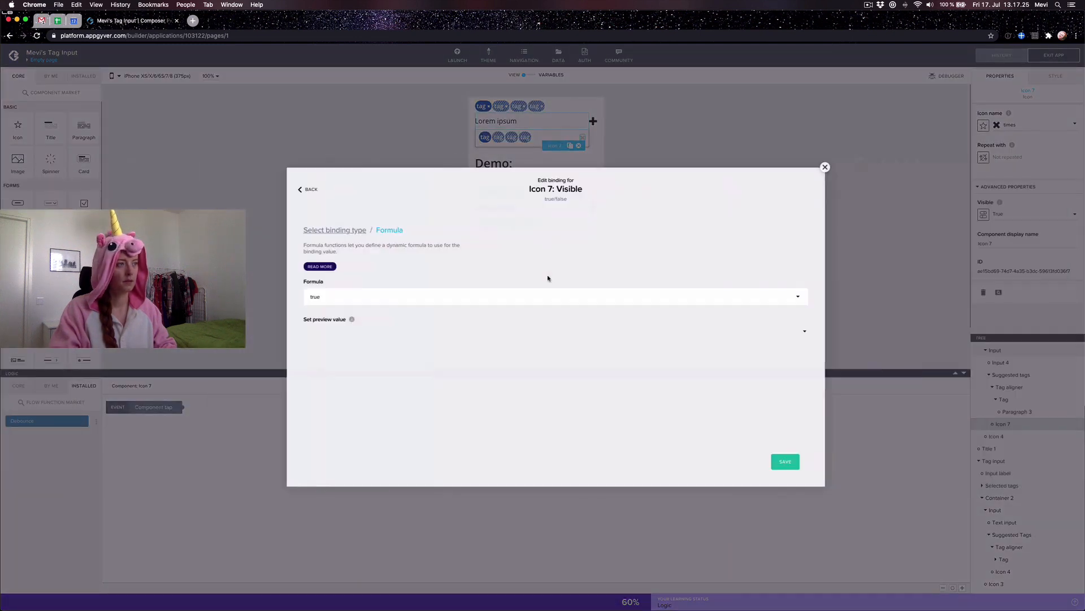
{"action": "left_click", "coordinate": [315, 296]}
{"action": "key", "text": "super+a"}
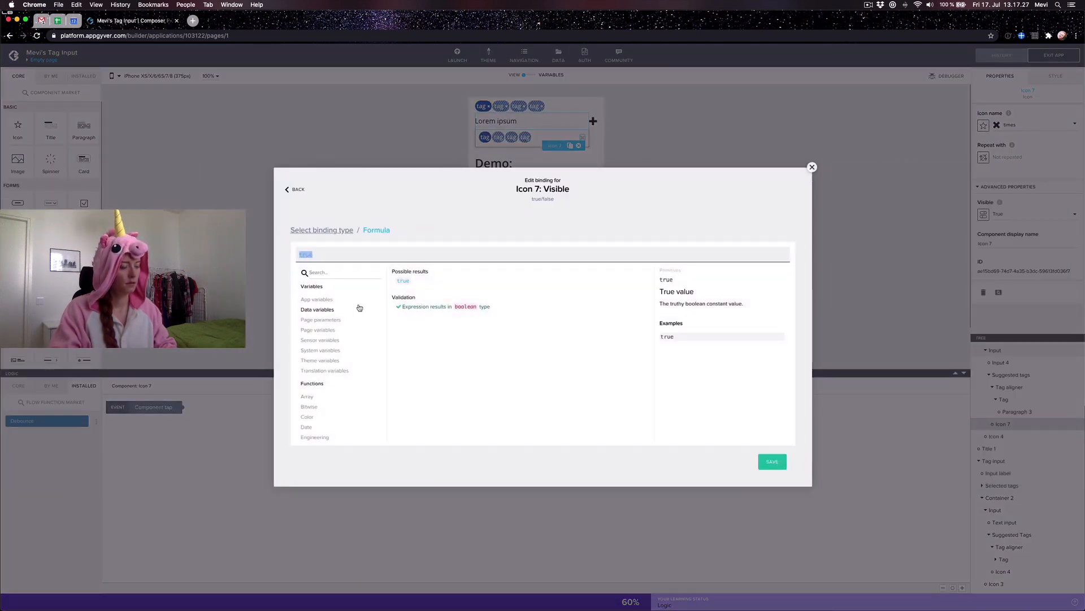
{"action": "type", "text": "systemVars.runtime==\"web\""}
{"action": "left_click", "coordinate": [773, 462]}
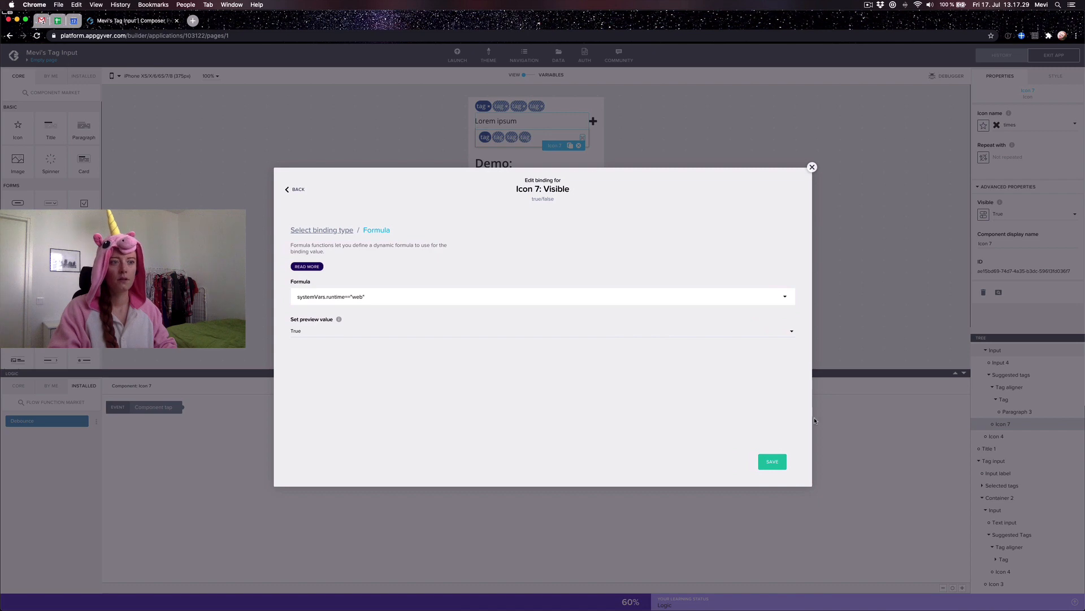
{"action": "left_click", "coordinate": [773, 461]}
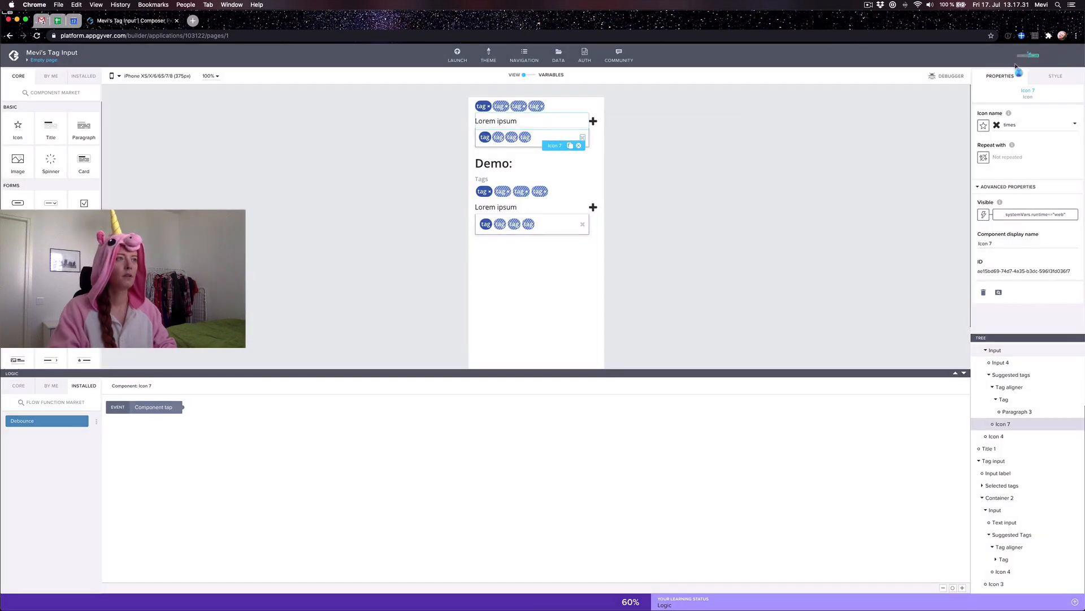
{"action": "left_click", "coordinate": [526, 214]}
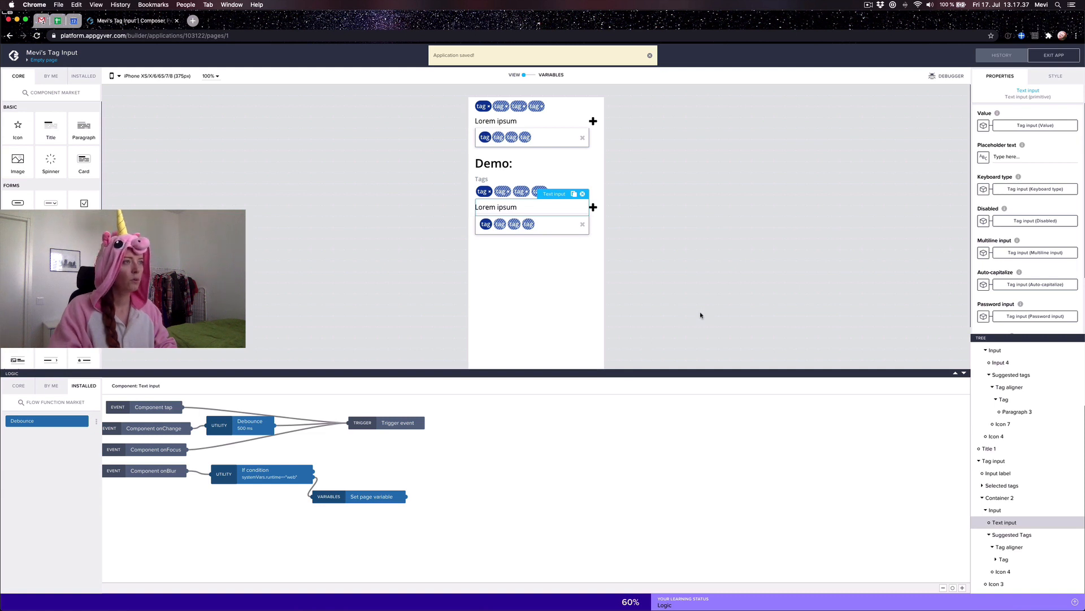
Step: Compare the top input's settings with the demo Text input's Trigger event node
{"action": "left_click", "coordinate": [518, 297]}
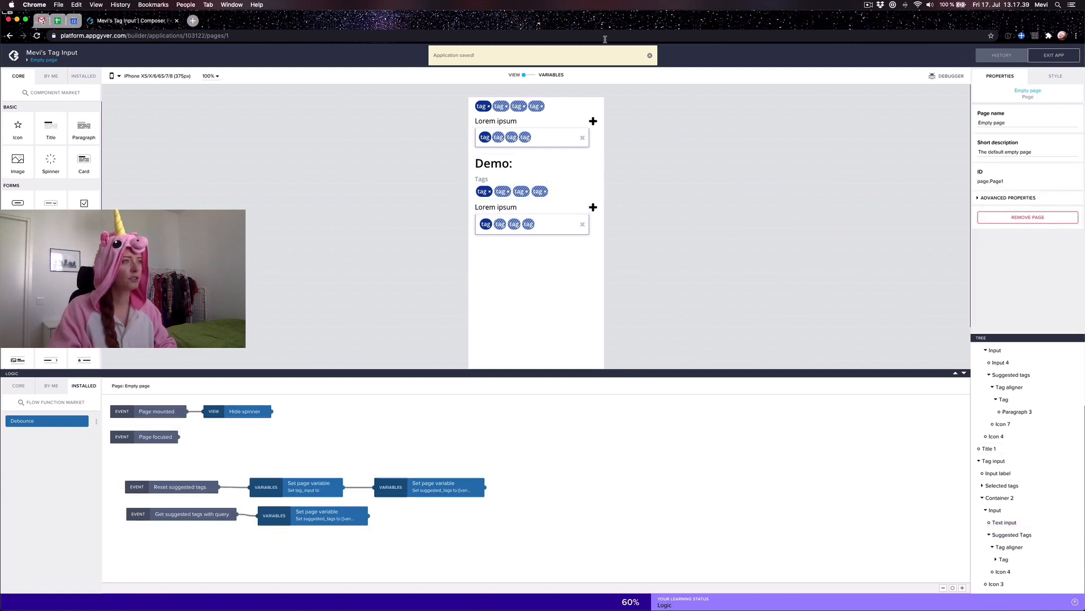
{"action": "left_click", "coordinate": [532, 122]}
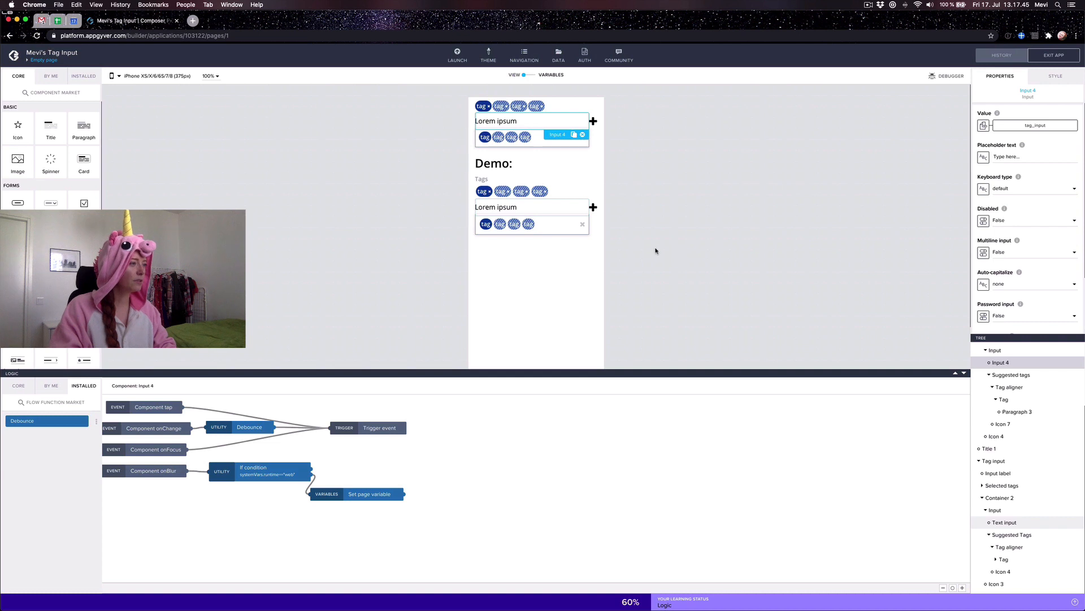
{"action": "left_click", "coordinate": [656, 269]}
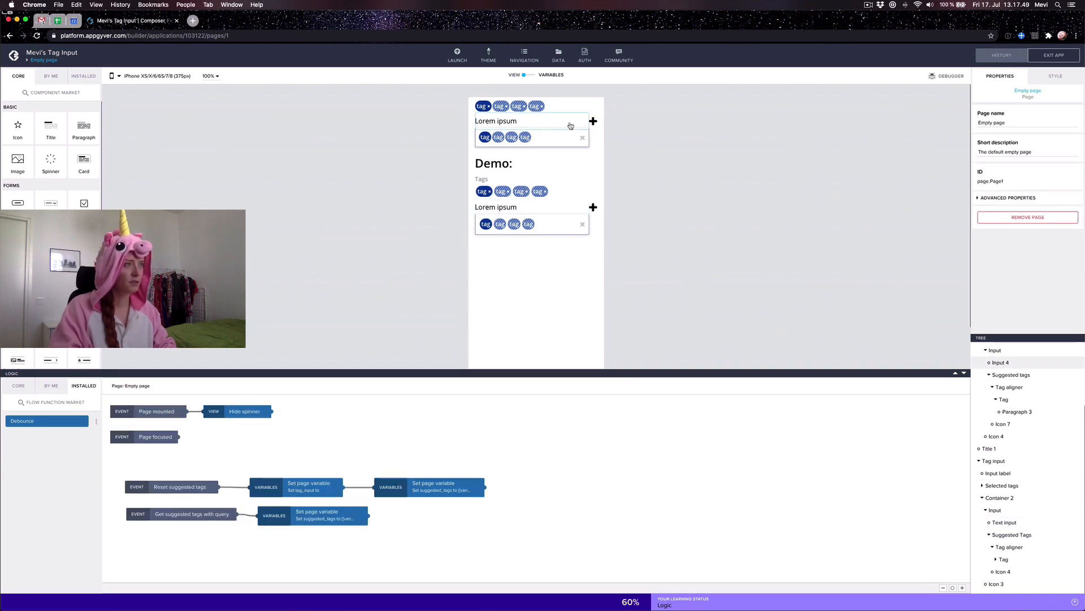
{"action": "left_click", "coordinate": [567, 124]}
{"action": "left_click", "coordinate": [552, 209]}
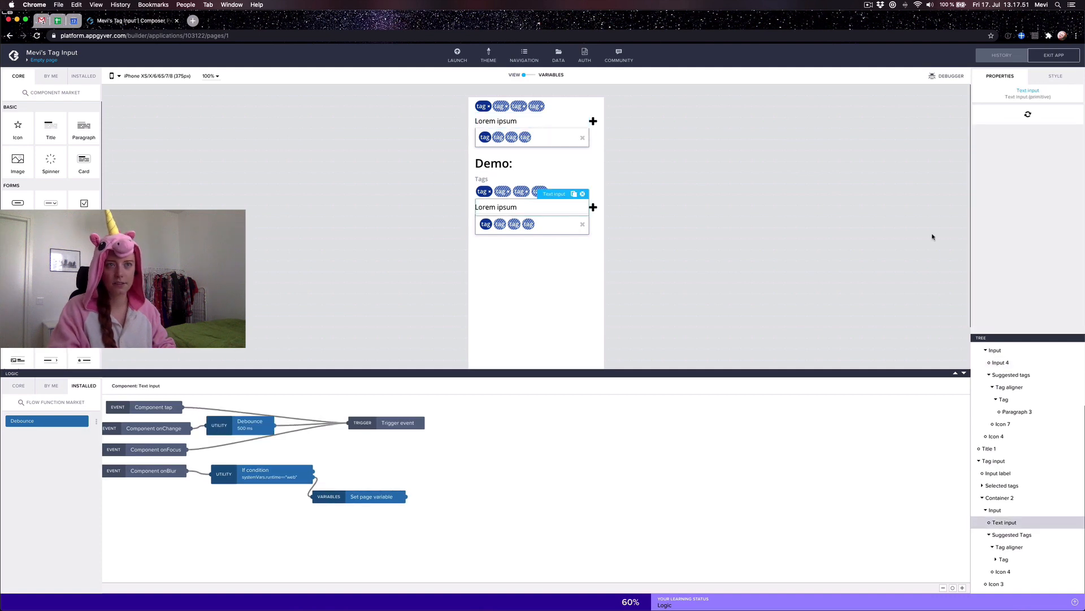
{"action": "scroll", "coordinate": [996, 254], "scroll_direction": "down", "scroll_amount": 3}
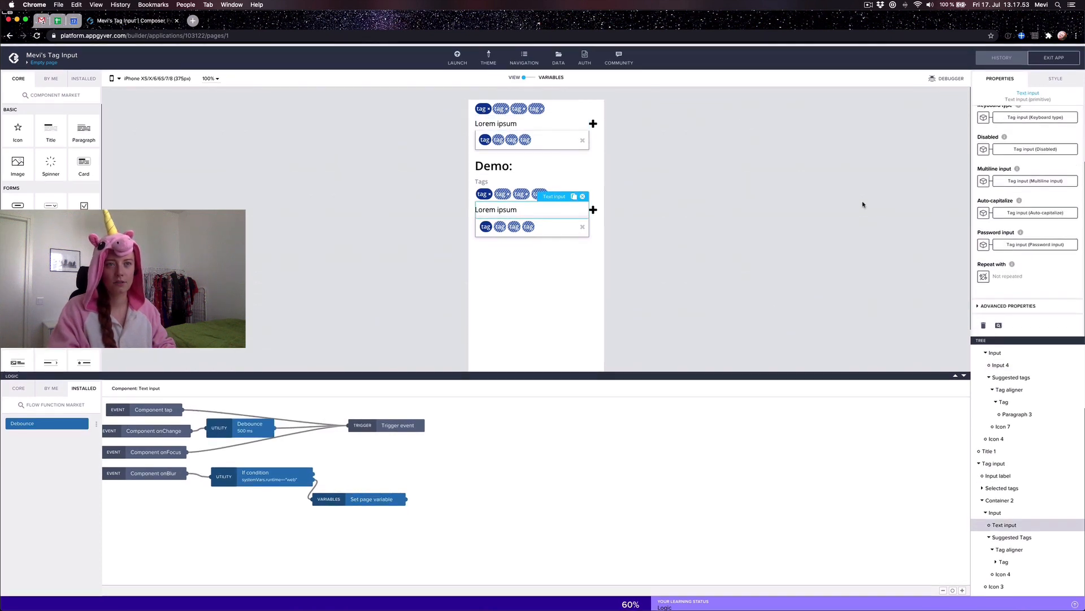
{"action": "scroll", "coordinate": [1012, 208], "scroll_direction": "up", "scroll_amount": 3}
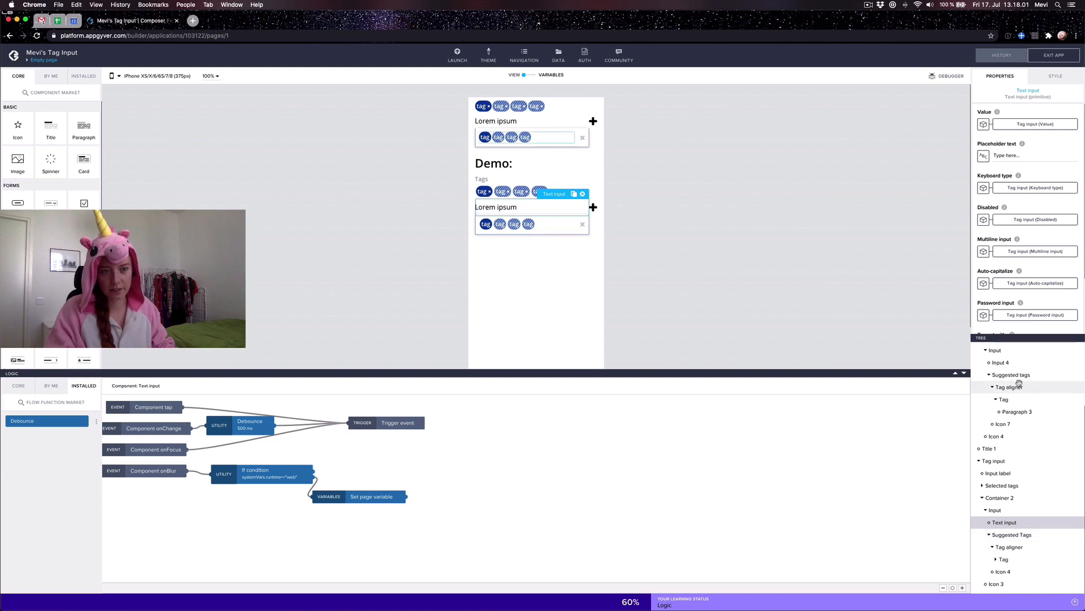
{"action": "scroll", "coordinate": [1037, 573], "scroll_direction": "down", "scroll_amount": 1}
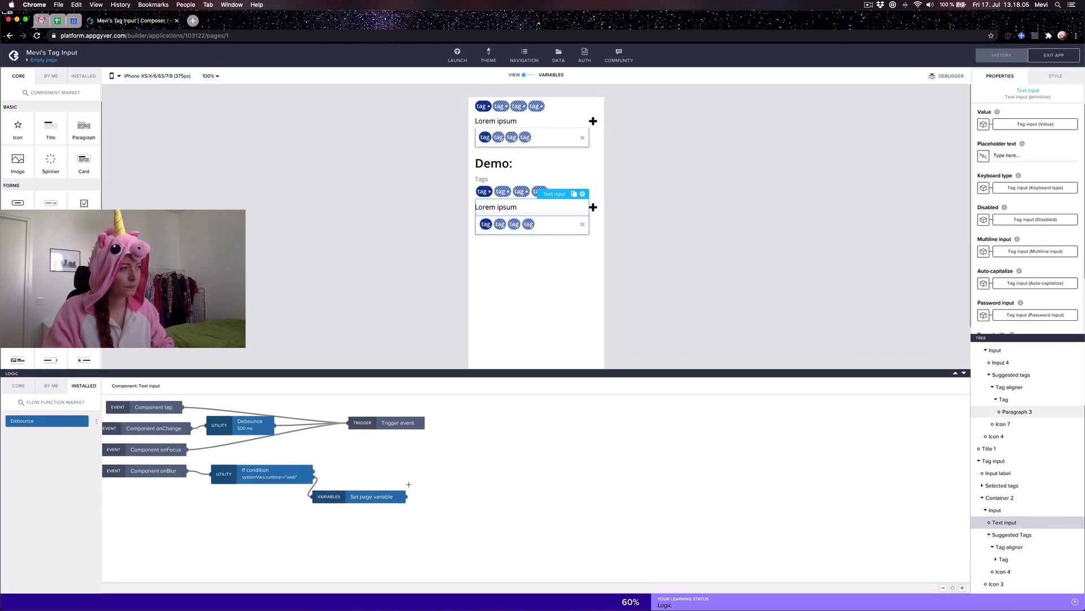
{"action": "left_click", "coordinate": [359, 426]}
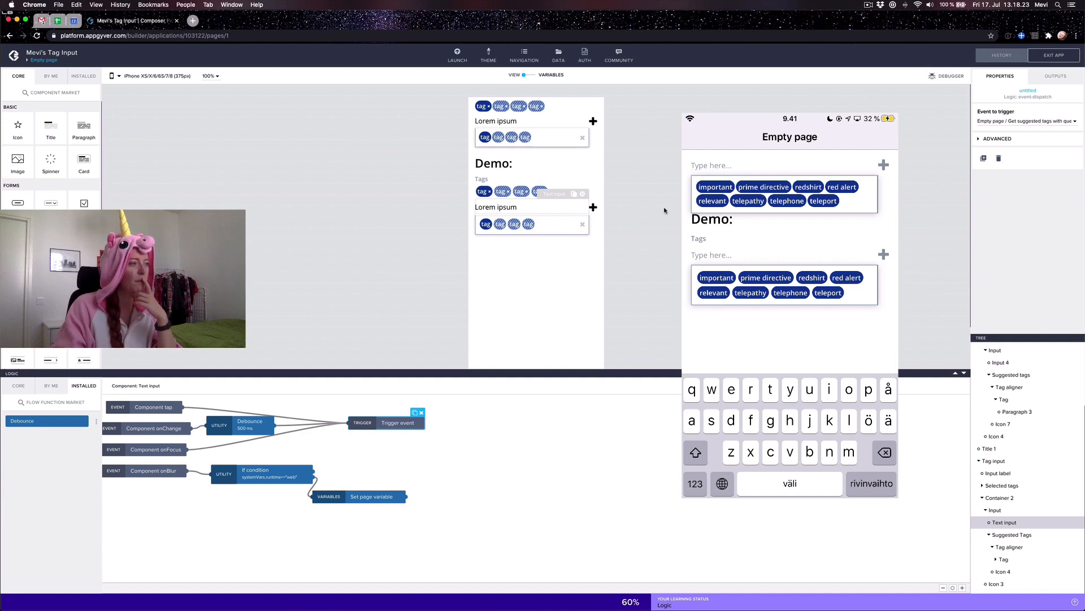
Step: Browse from the page logic through the top input and its Tag to the demo's suggested Tag
{"action": "left_click", "coordinate": [846, 351]}
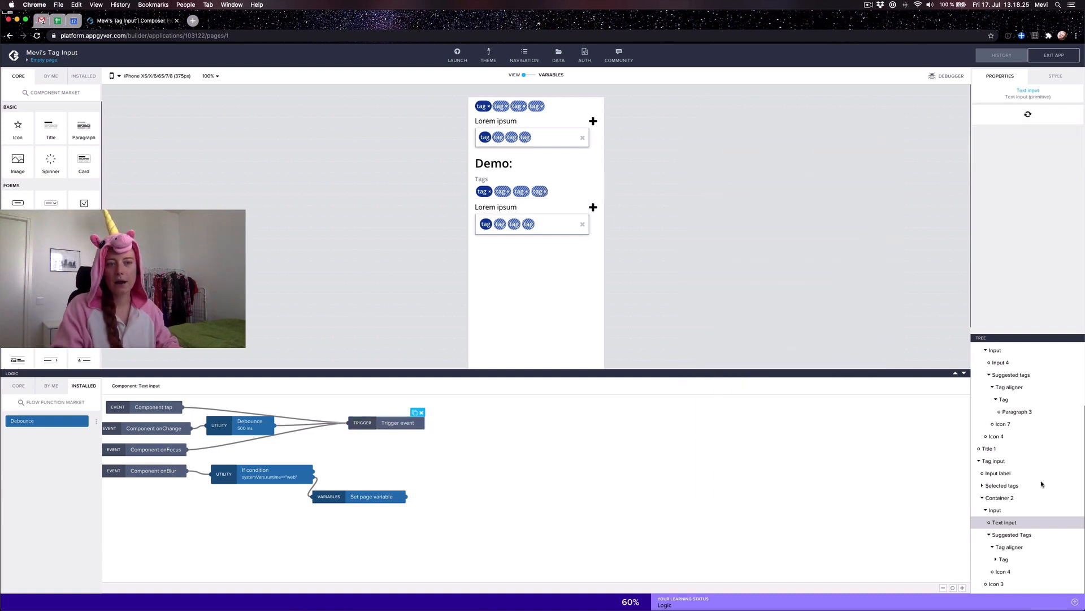
{"action": "scroll", "coordinate": [999, 443], "scroll_direction": "up", "scroll_amount": 3}
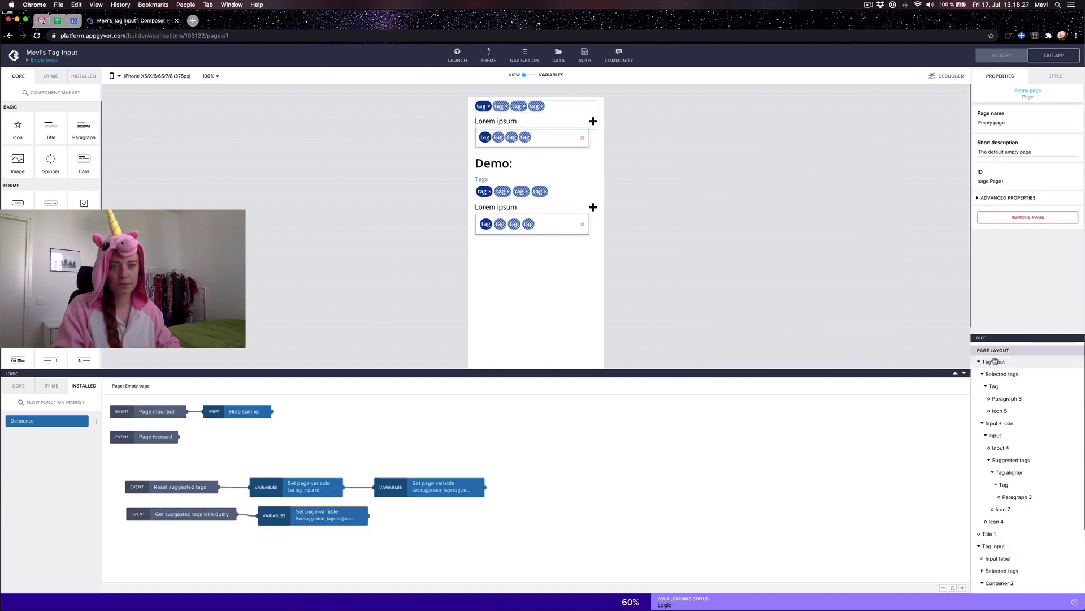
{"action": "left_click", "coordinate": [994, 362]}
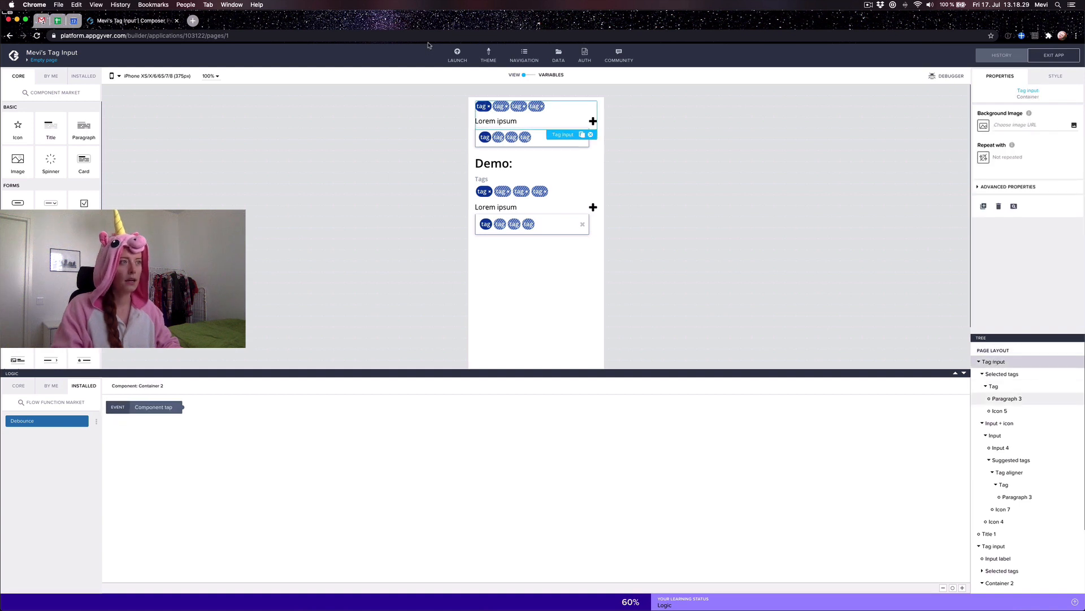
{"action": "left_click", "coordinate": [1001, 448]}
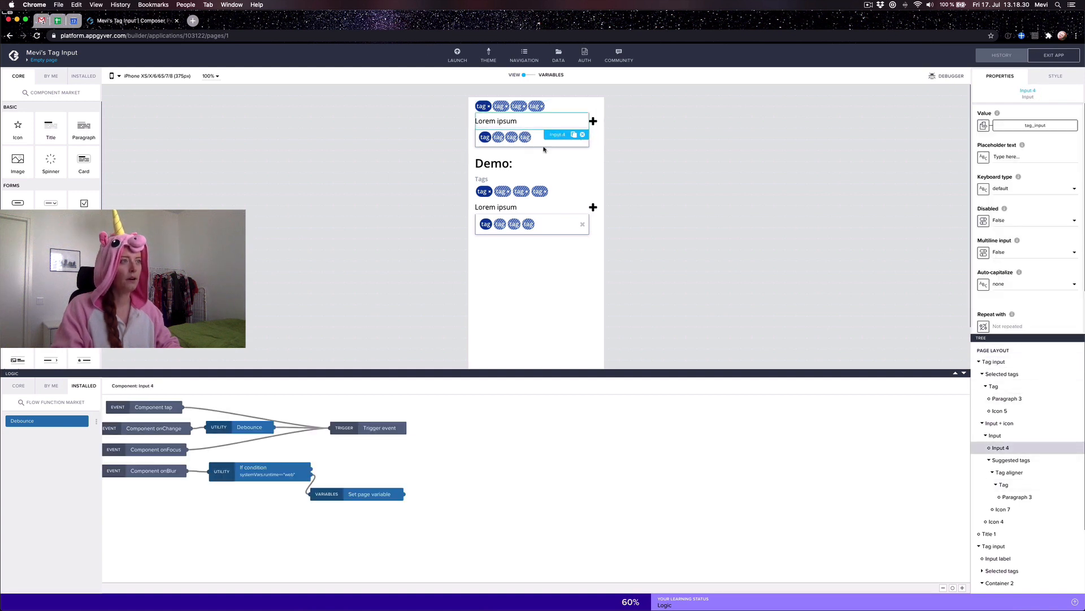
{"action": "left_click", "coordinate": [492, 139]}
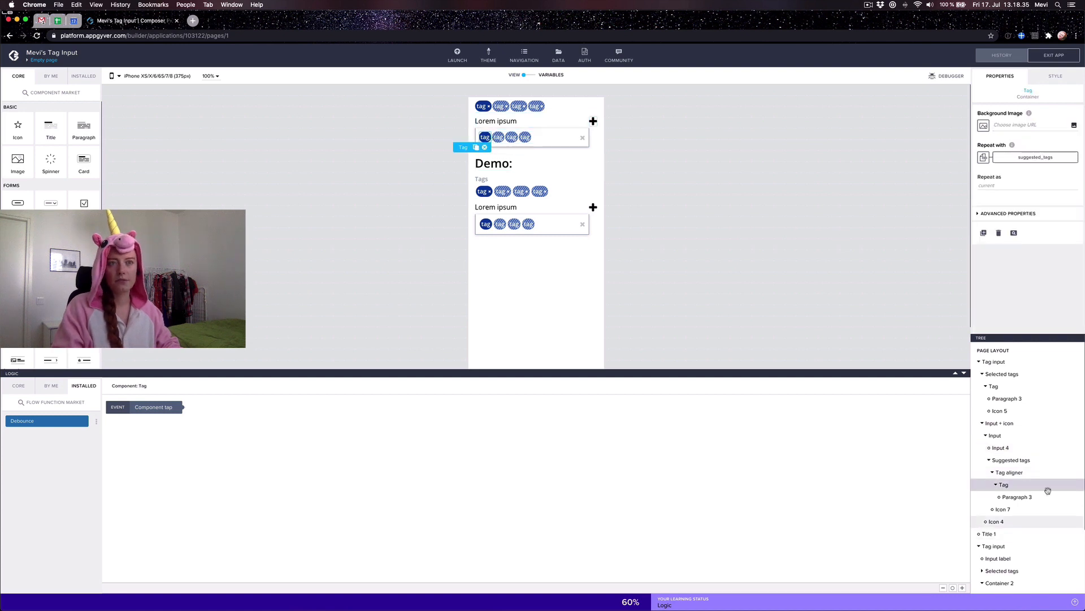
{"action": "scroll", "coordinate": [1046, 486], "scroll_direction": "down", "scroll_amount": 3}
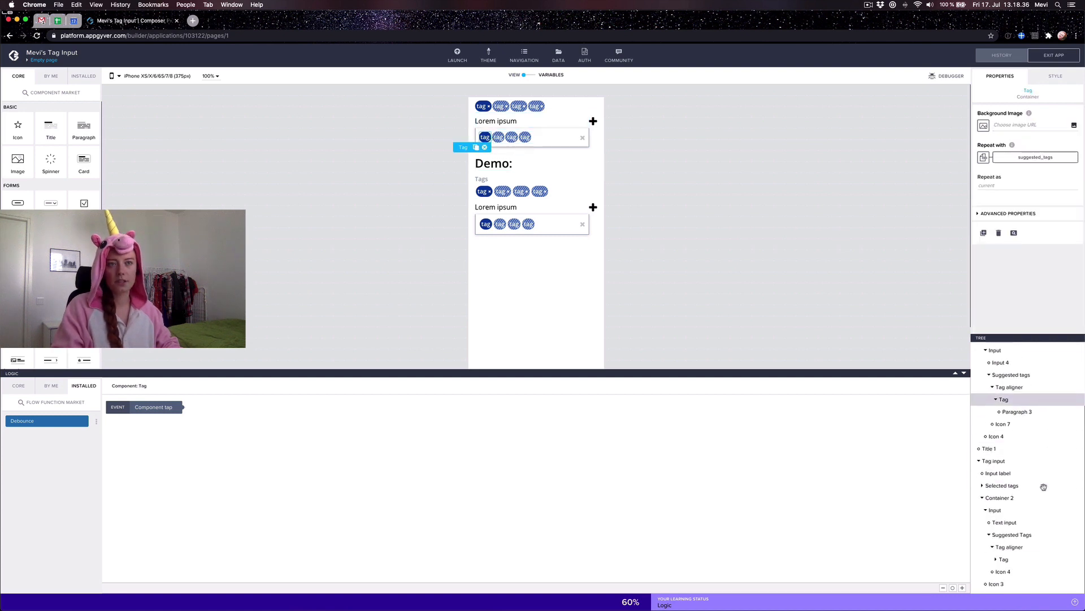
{"action": "left_click", "coordinate": [1004, 559]}
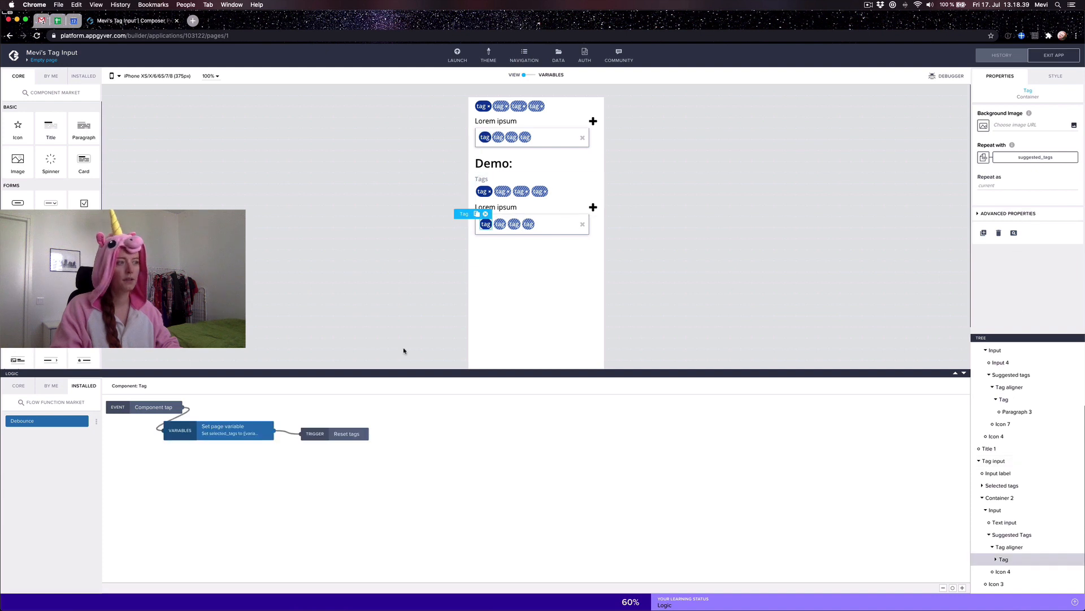
Step: Copy the demo Tag's Set page variable and Reset tags nodes, reviewing the assigned value formula
{"action": "left_click", "coordinate": [261, 439]}
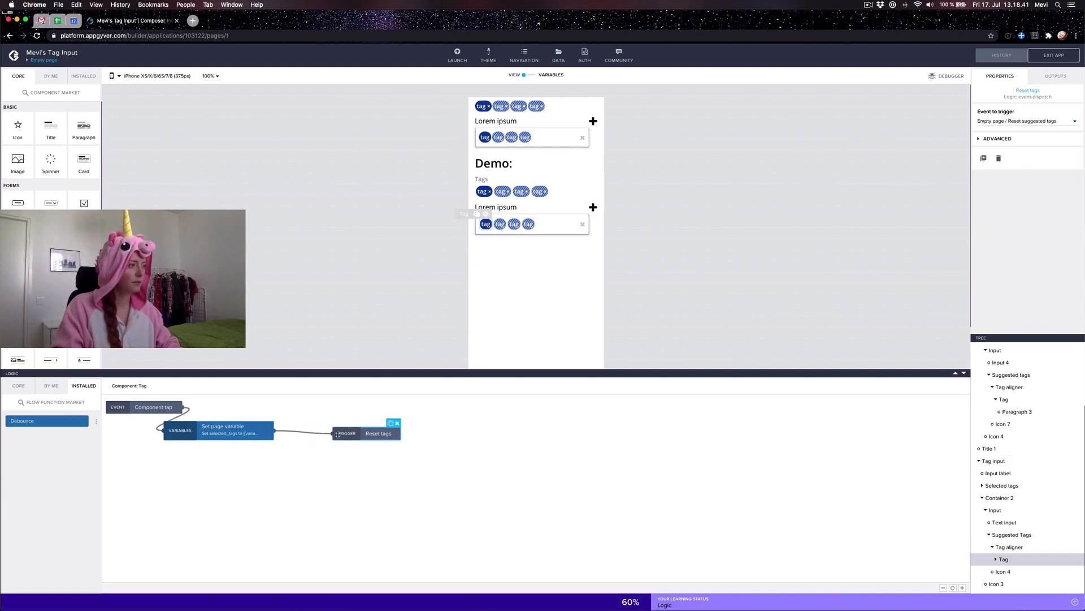
{"action": "left_click", "coordinate": [210, 450]}
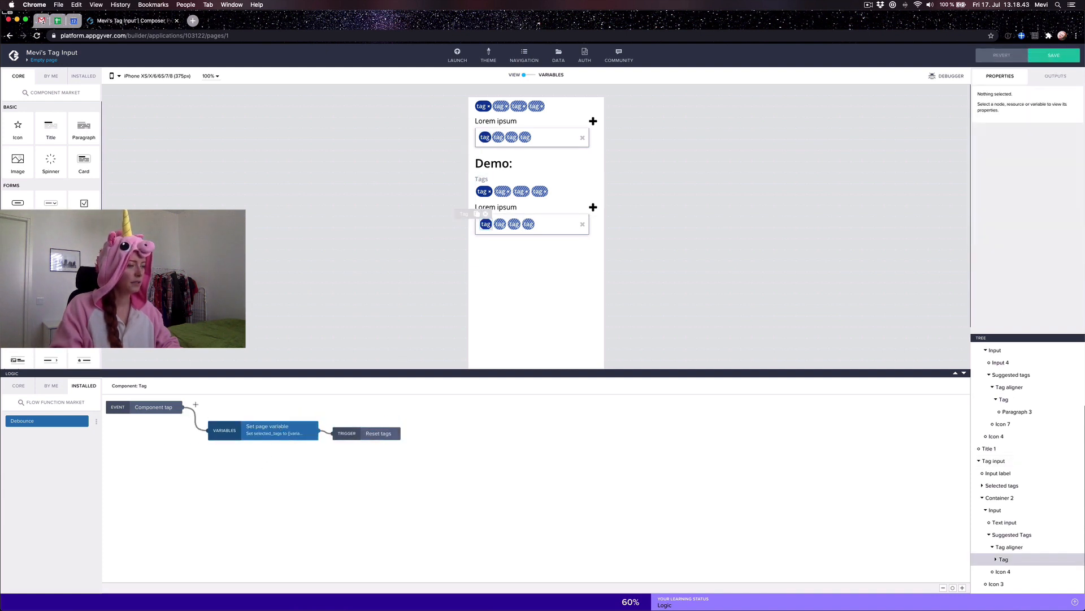
{"action": "left_click_drag", "start_coordinate": [195, 404], "coordinate": [419, 464]}
{"action": "key", "text": "super+c"}
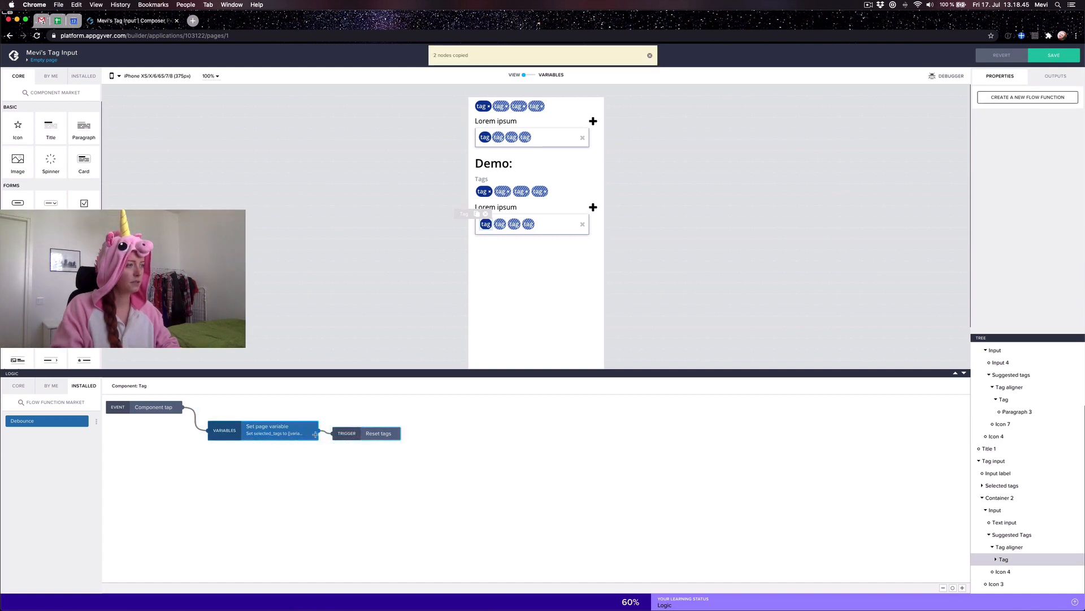
{"action": "left_click", "coordinate": [269, 426]}
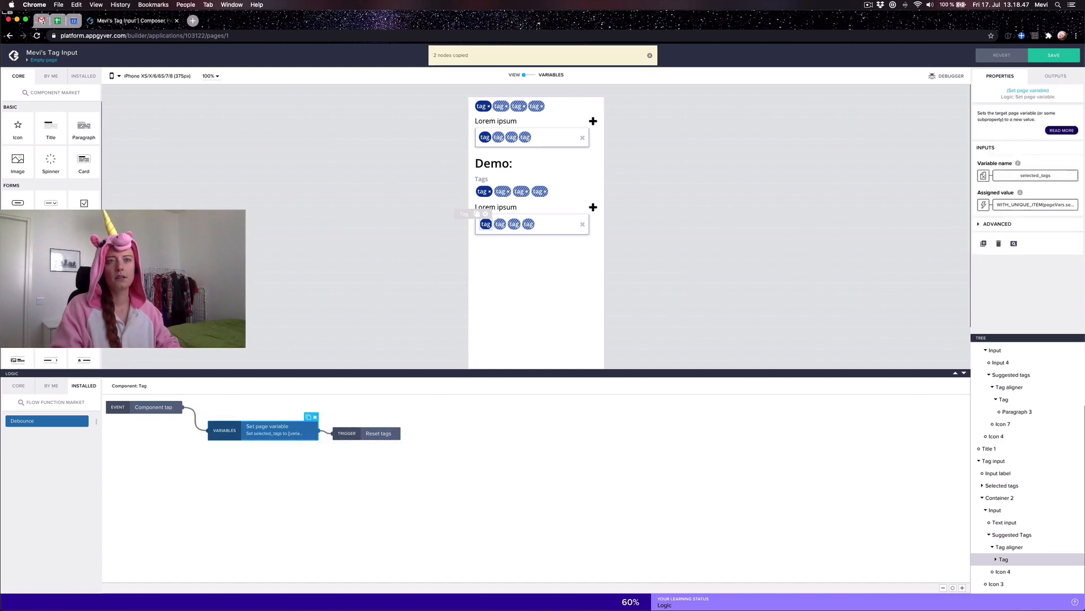
{"action": "left_click", "coordinate": [1035, 205]}
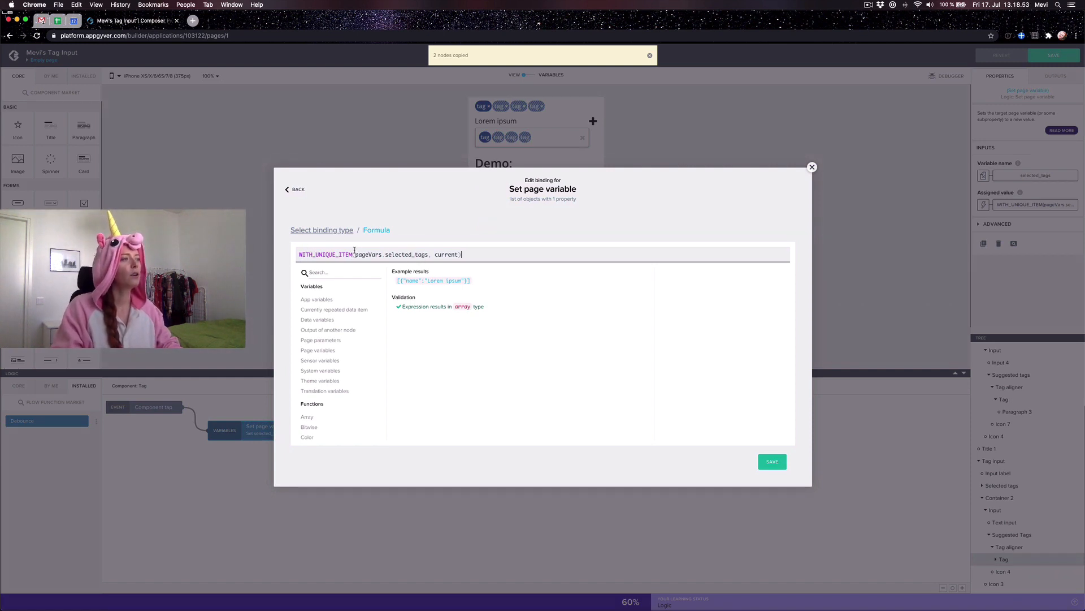
{"action": "left_click", "coordinate": [813, 167]}
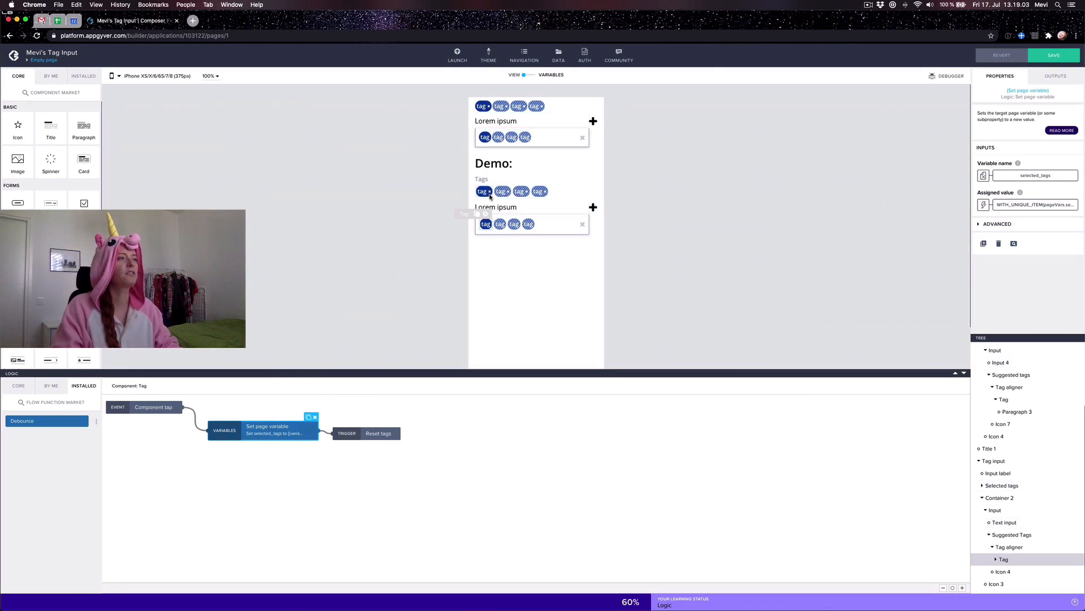
Step: Paste them into the top input's suggested Tag, connect them to Component tap, and save
{"action": "left_click", "coordinate": [490, 141]}
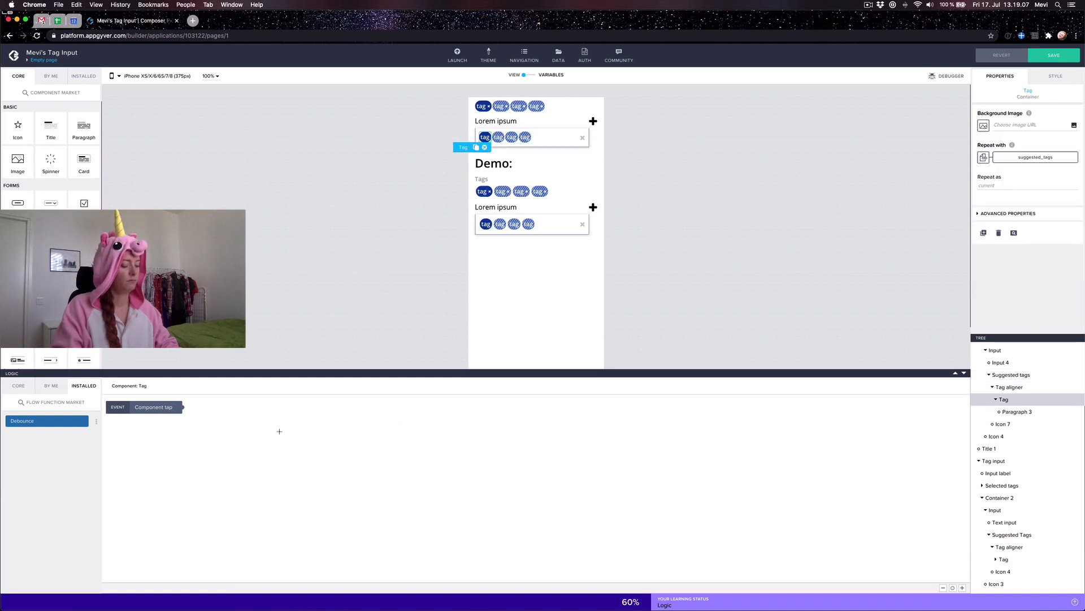
{"action": "key", "text": "super+v"}
{"action": "left_click_drag", "start_coordinate": [163, 427], "coordinate": [218, 420]}
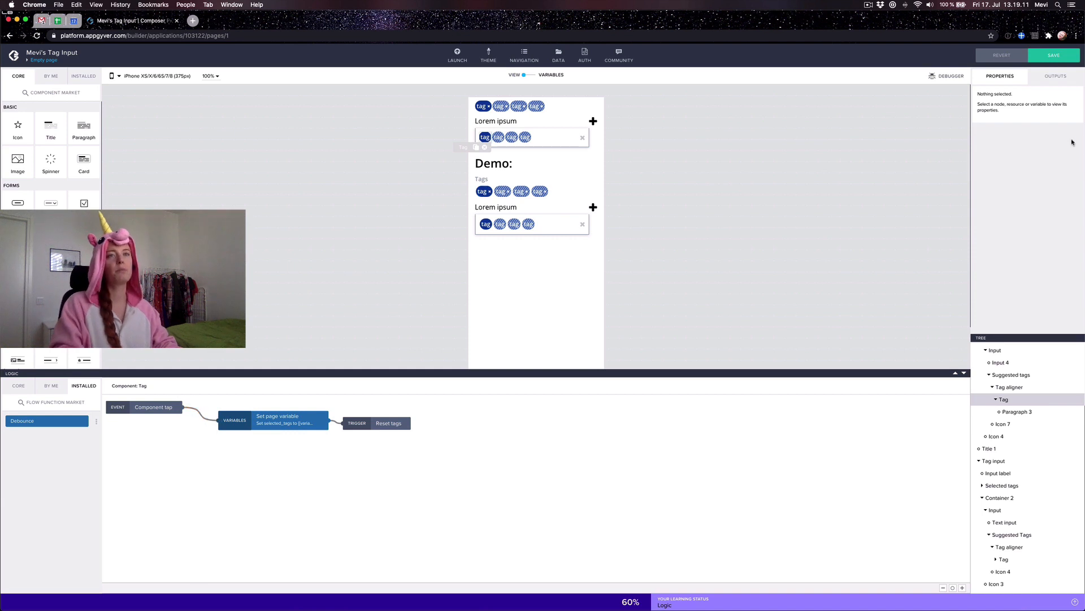
{"action": "left_click", "coordinate": [1054, 55]}
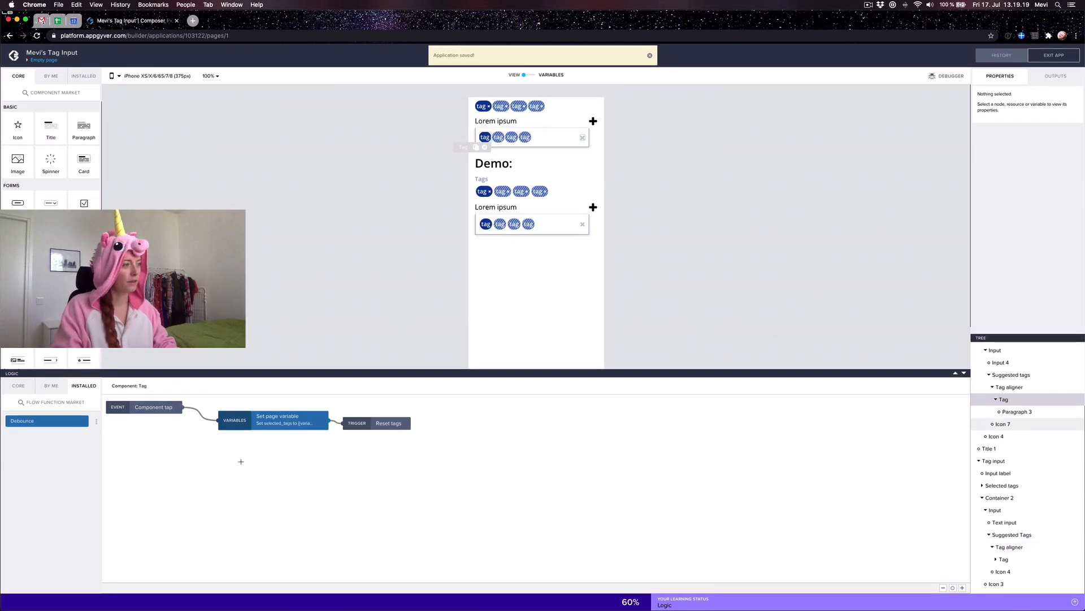
Step: Copy the demo plus icon's three tap-logic nodes, reviewing the Set page variable formula
{"action": "left_click", "coordinate": [638, 171]}
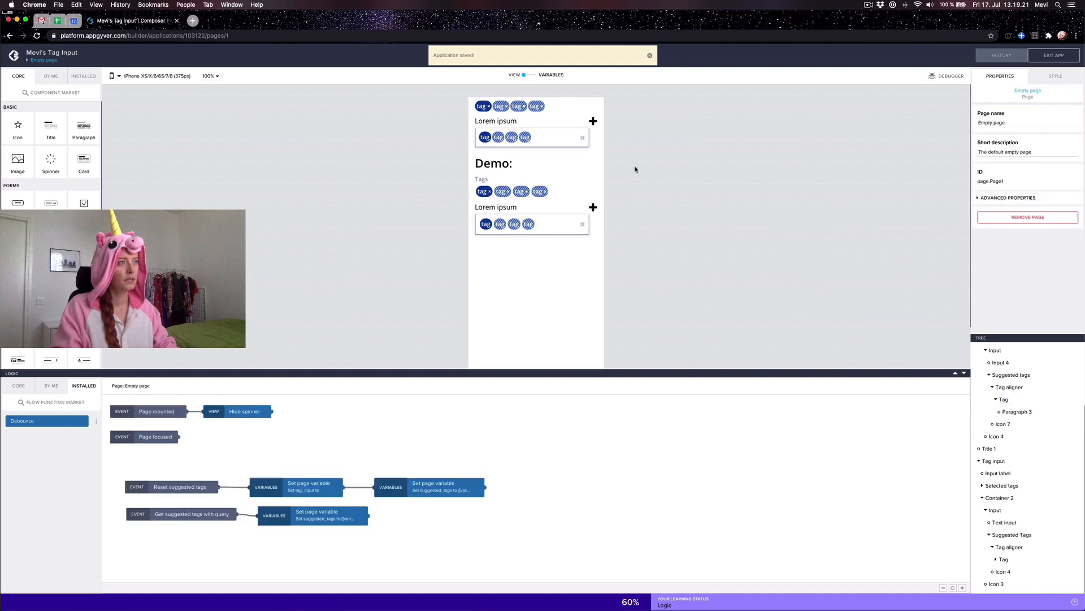
{"action": "left_click", "coordinate": [594, 207]}
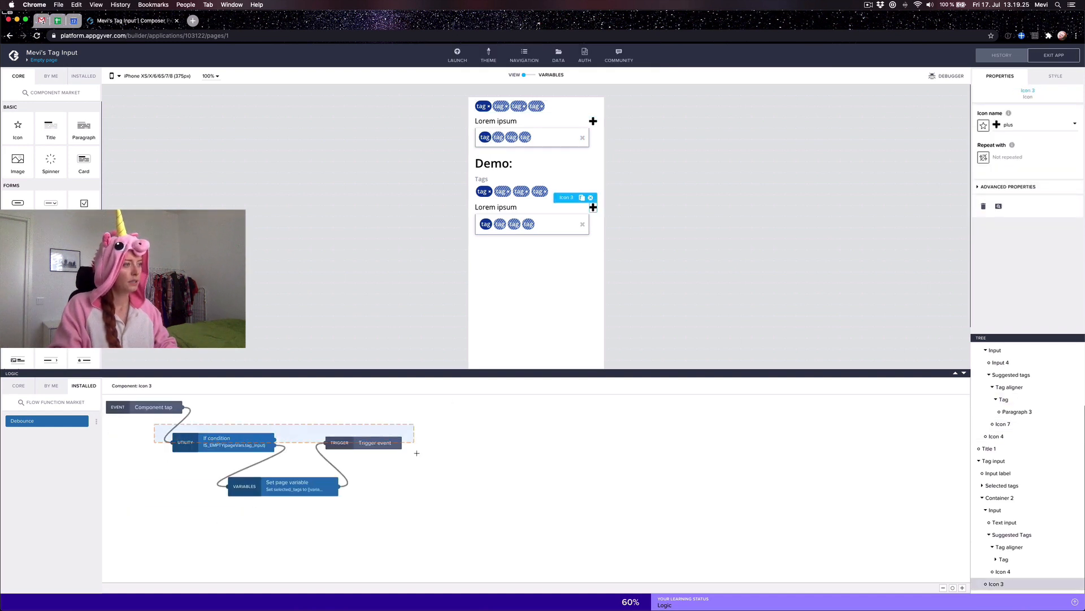
{"action": "key", "text": "super+c"}
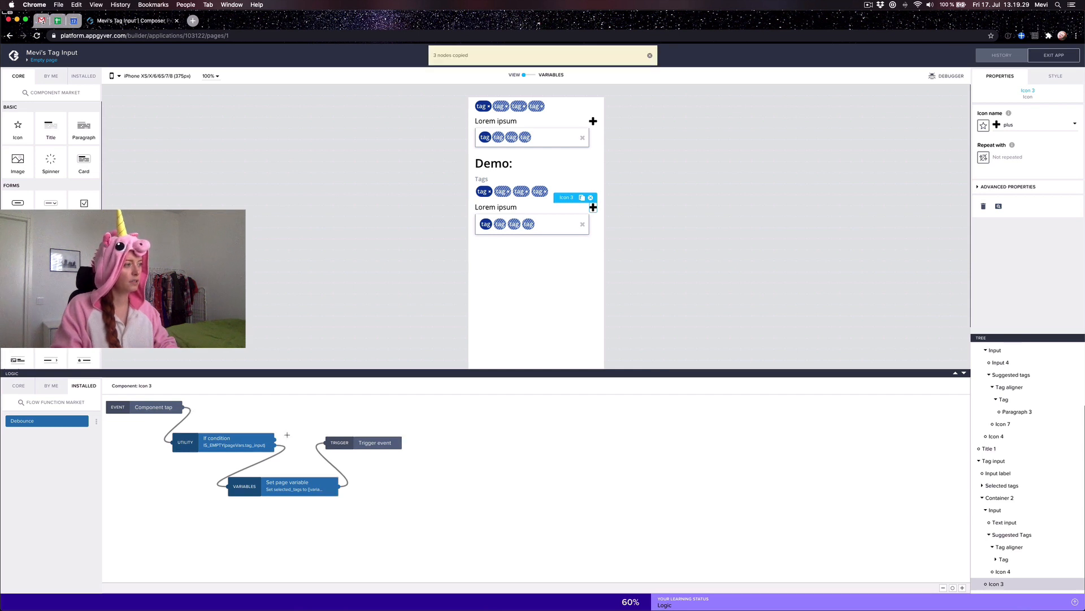
{"action": "left_click", "coordinate": [284, 490]}
{"action": "left_click", "coordinate": [1007, 205]}
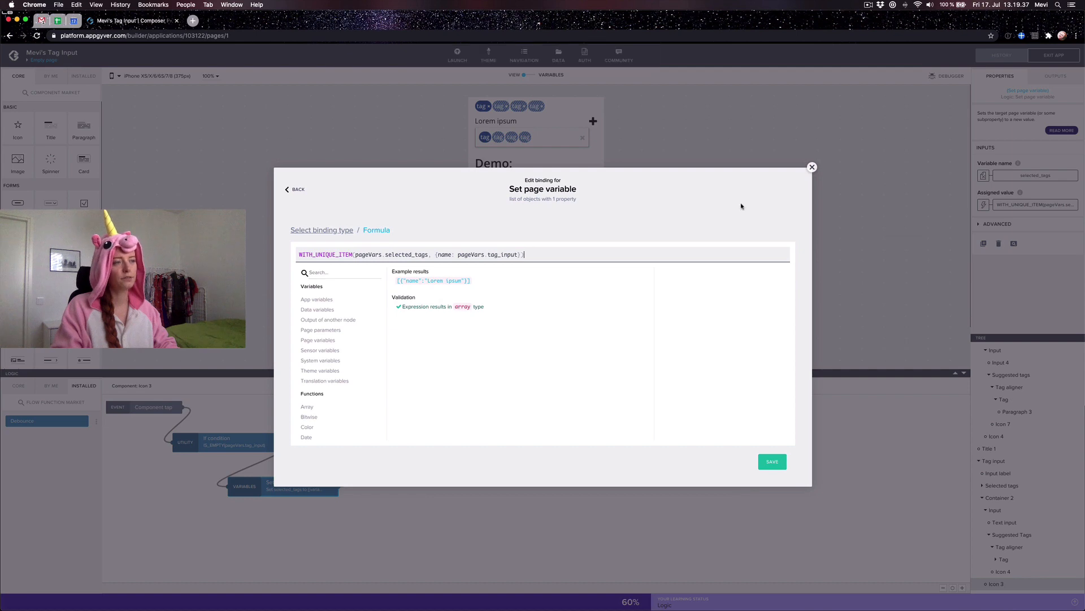
{"action": "left_click", "coordinate": [812, 167]}
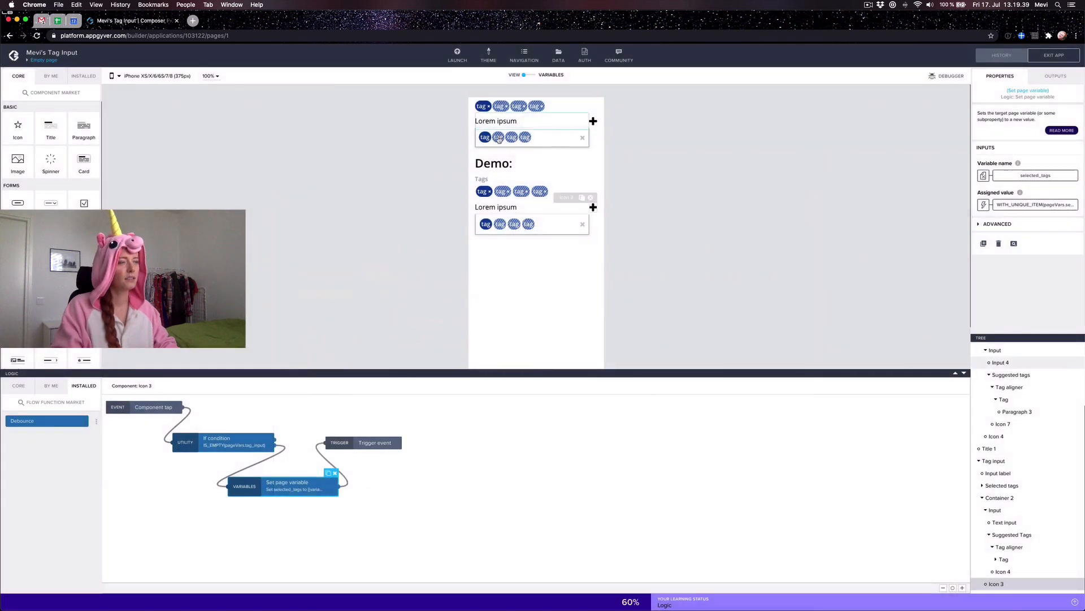
Step: Paste the nodes into Icon 4's logic, connect Component tap to the If condition, and save
{"action": "left_click", "coordinate": [593, 121]}
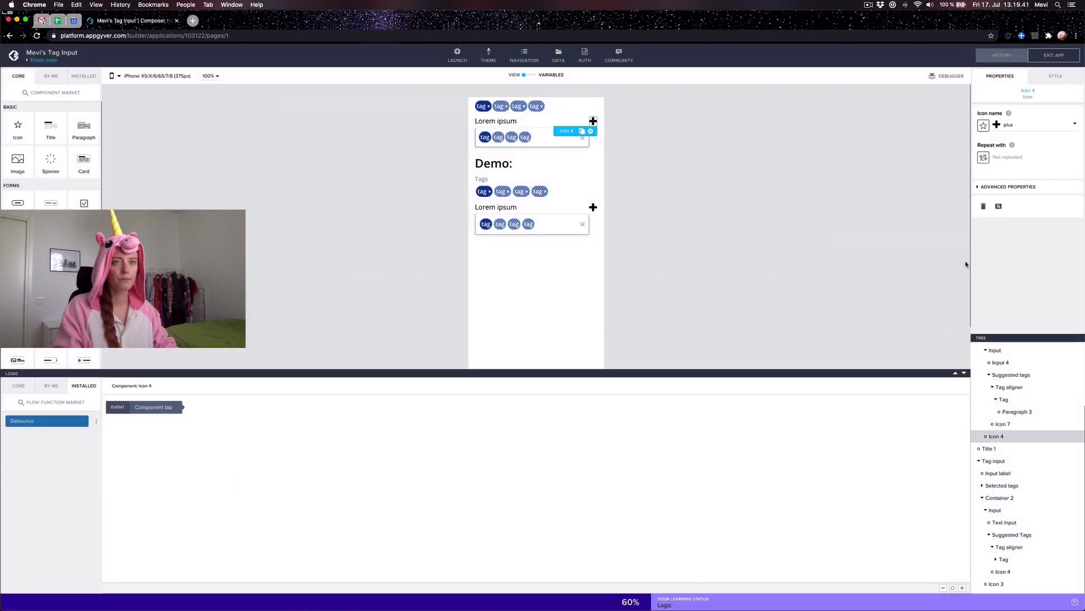
{"action": "left_click", "coordinate": [295, 418]}
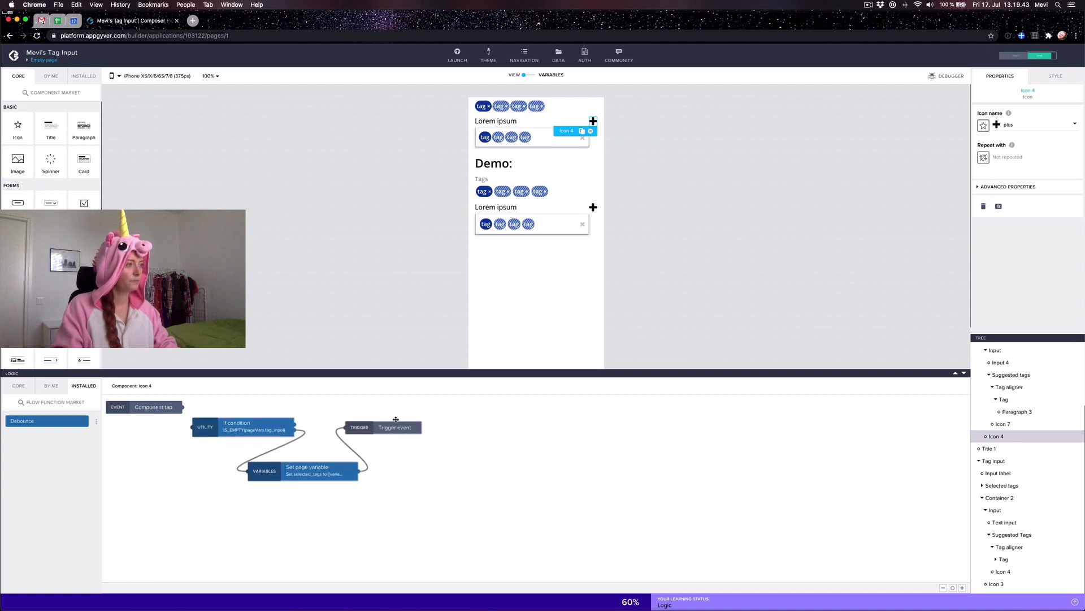
{"action": "left_click_drag", "start_coordinate": [183, 407], "coordinate": [223, 414]}
{"action": "left_click", "coordinate": [1039, 58]}
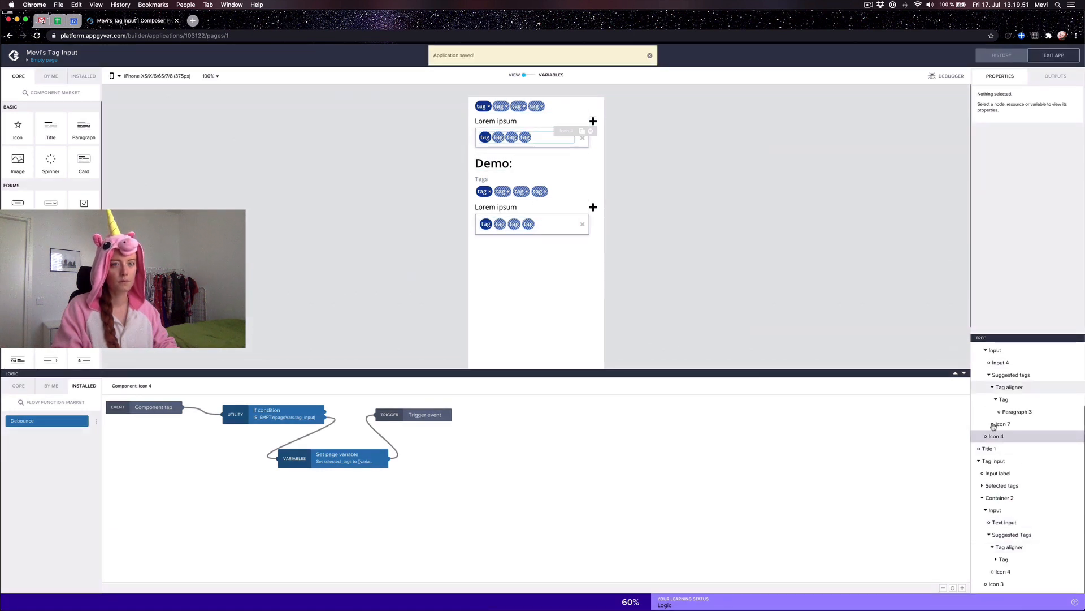
Step: Open the demo Tag's logic and inspect its Set page variable node and value formula
{"action": "scroll", "coordinate": [1024, 456], "scroll_direction": "up", "scroll_amount": 3}
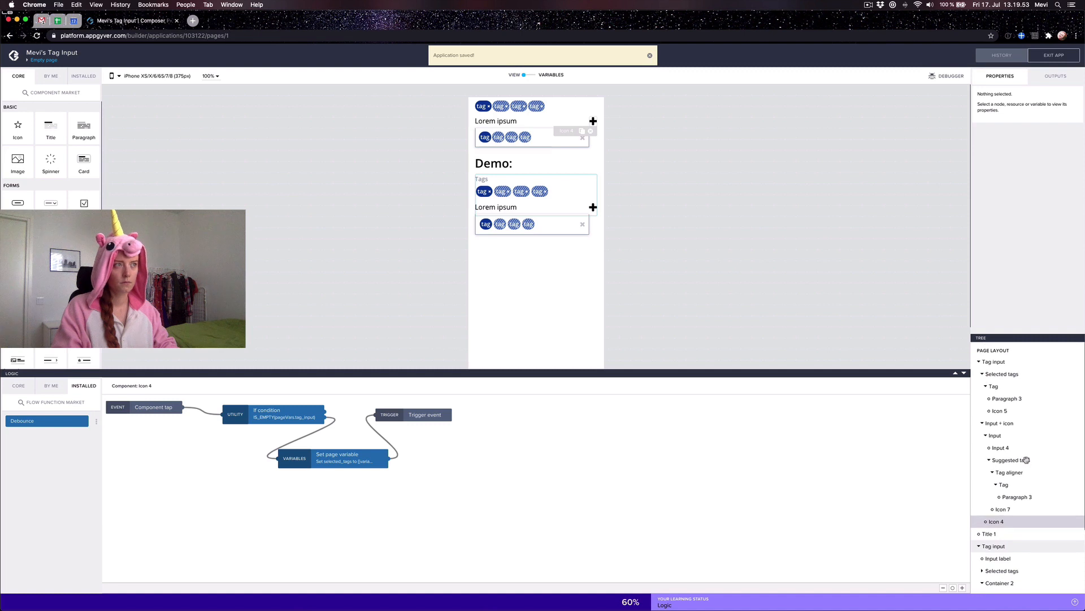
{"action": "left_click", "coordinate": [491, 111]}
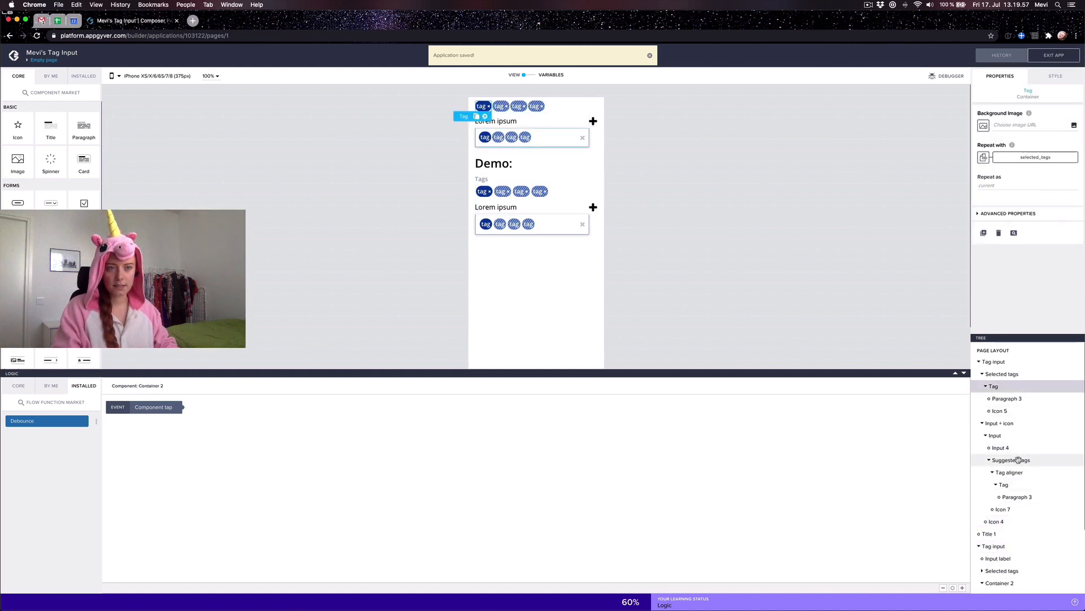
{"action": "scroll", "coordinate": [1009, 509], "scroll_direction": "down", "scroll_amount": 1}
{"action": "left_click", "coordinate": [1002, 539]}
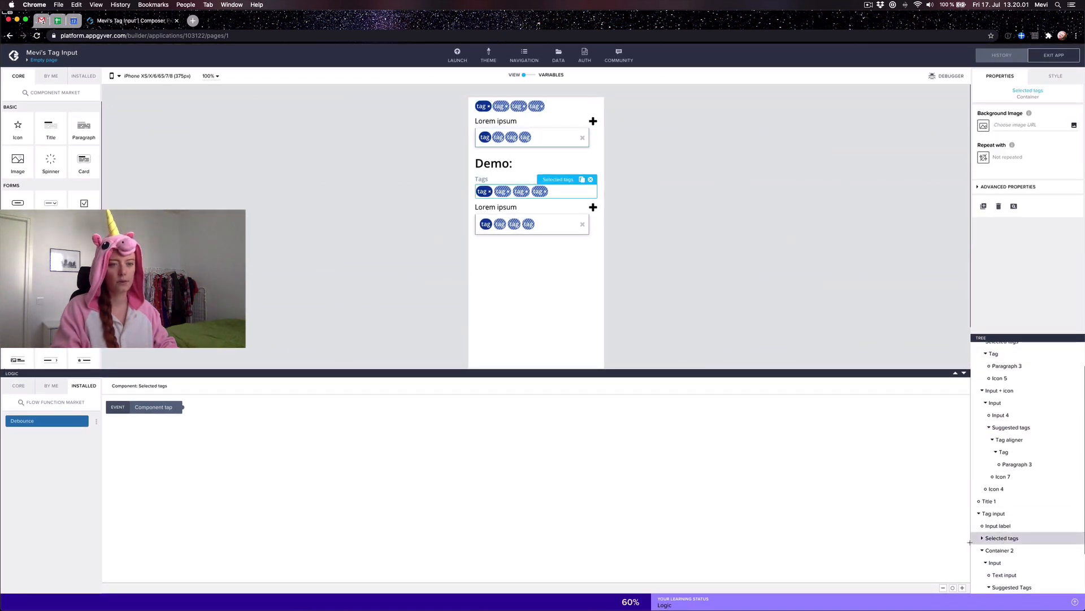
{"action": "left_click", "coordinate": [983, 538]}
{"action": "left_click", "coordinate": [993, 550]}
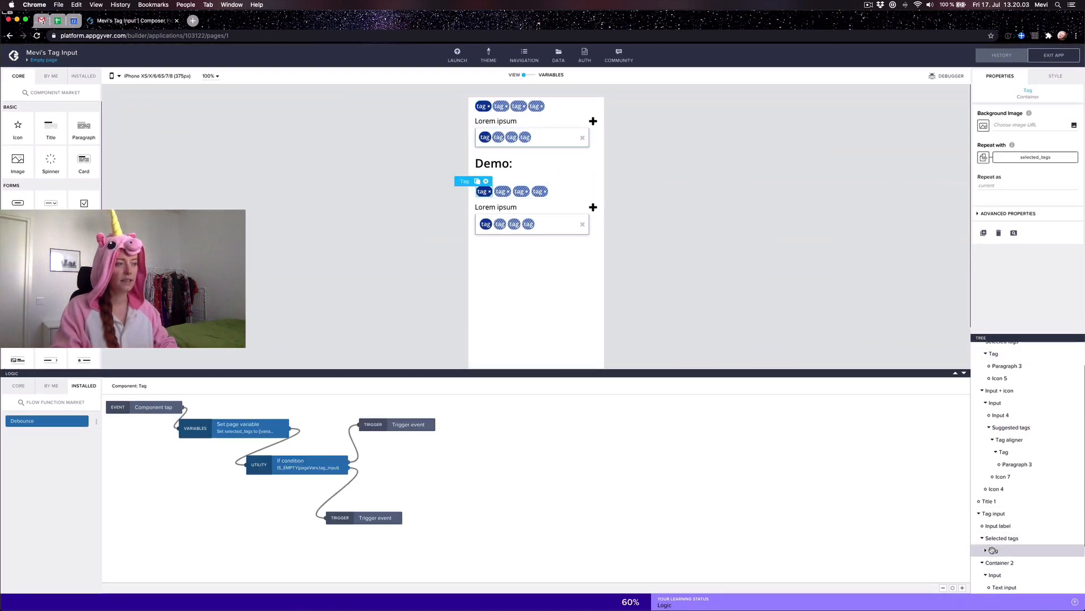
{"action": "left_click_drag", "start_coordinate": [249, 425], "coordinate": [270, 434]}
{"action": "left_click", "coordinate": [428, 425]}
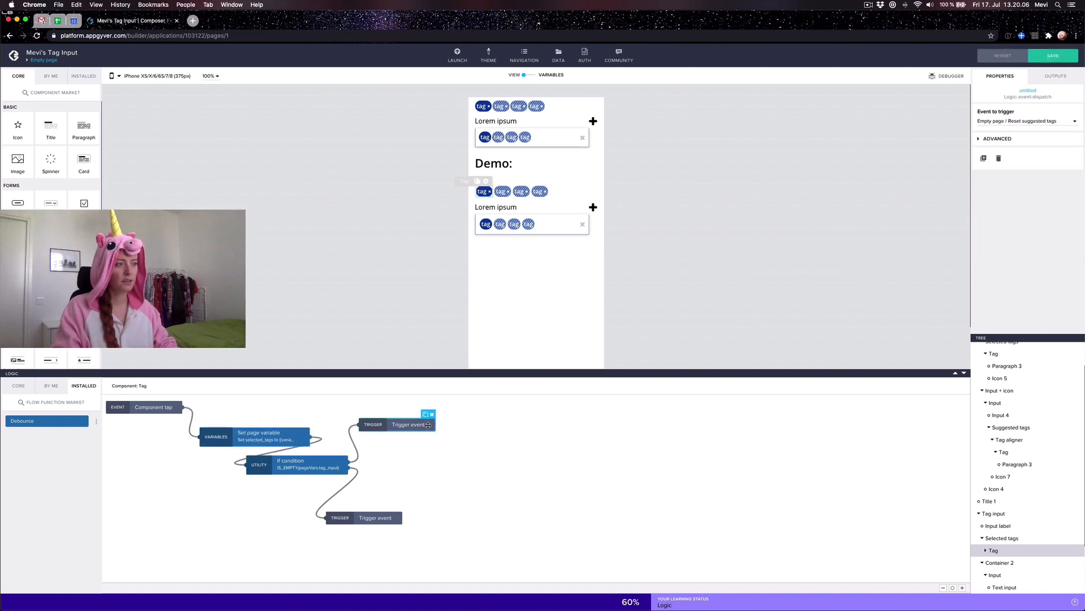
{"action": "left_click", "coordinate": [266, 433]}
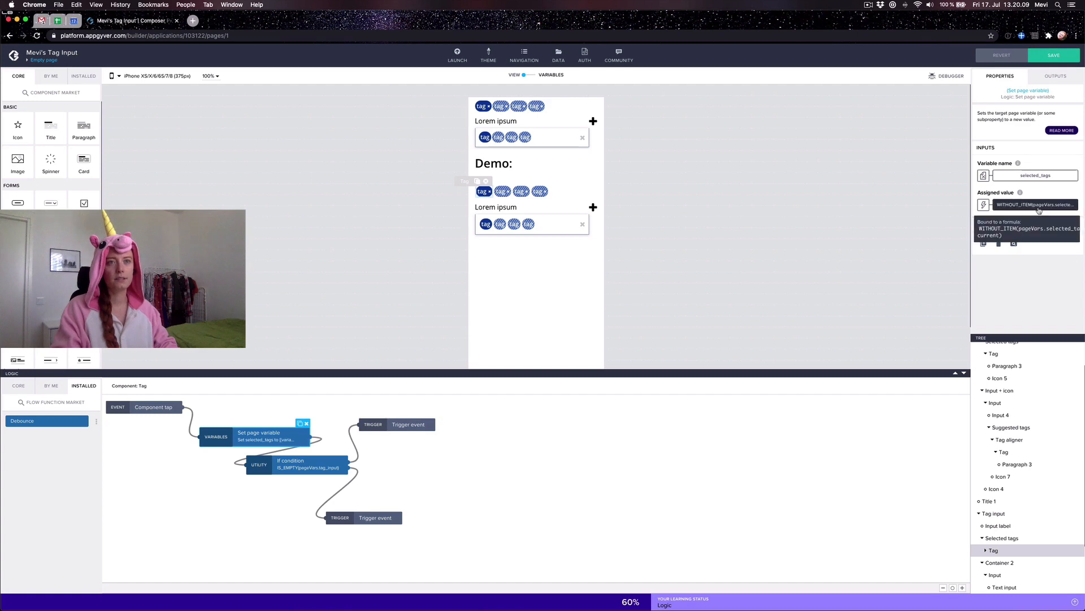
{"action": "left_click", "coordinate": [1037, 204]}
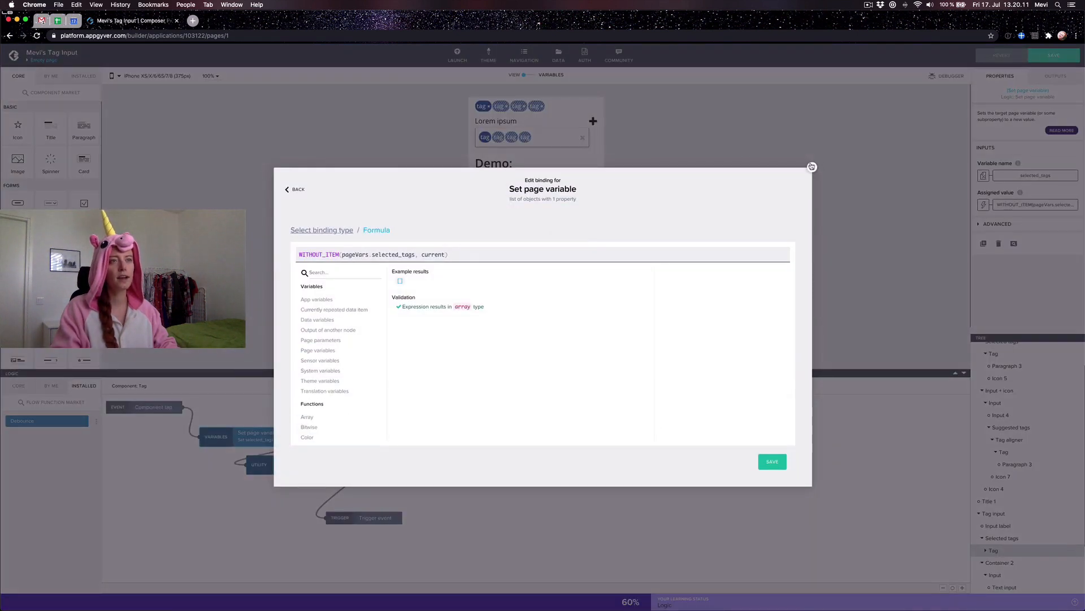
{"action": "left_click", "coordinate": [812, 167]}
Step: Check the If condition and both trigger nodes, then copy all four logic nodes
{"action": "left_click", "coordinate": [310, 462]}
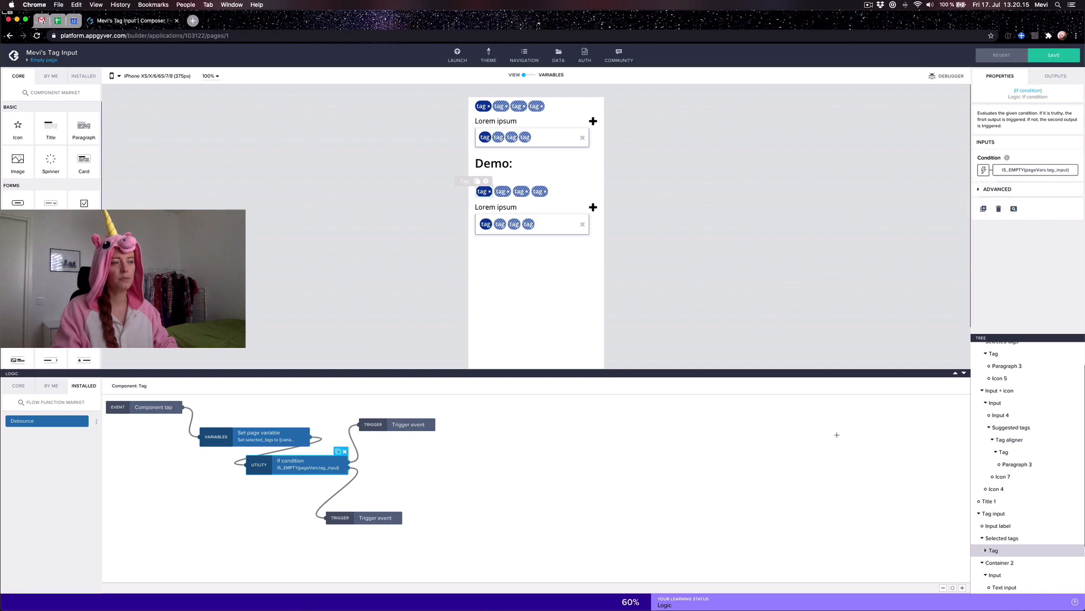
{"action": "left_click", "coordinate": [387, 424]}
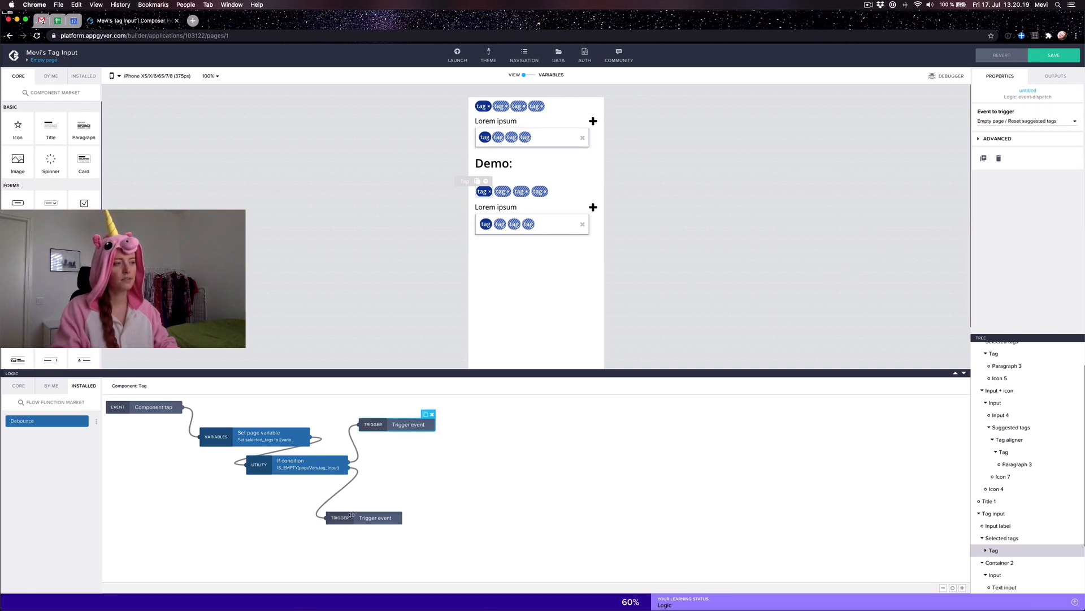
{"action": "left_click", "coordinate": [351, 516]}
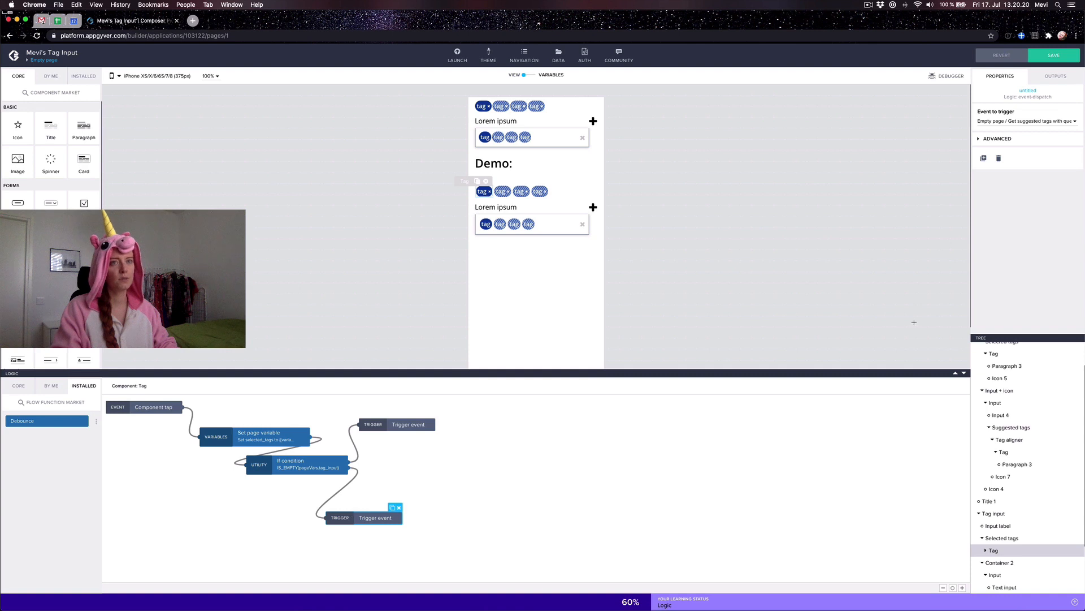
{"action": "left_click", "coordinate": [427, 551]}
{"action": "left_click_drag", "start_coordinate": [496, 544], "coordinate": [192, 408]}
{"action": "key", "text": "super+c"}
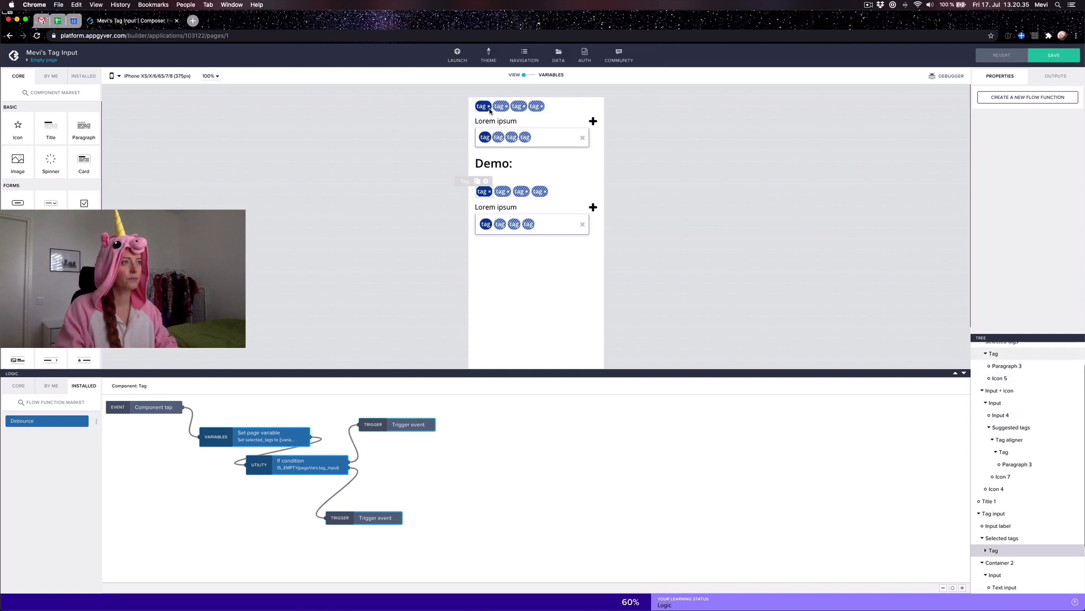
Step: Connect the top tag chip's Component tap to the Set page variable node and save
{"action": "left_click", "coordinate": [490, 110]}
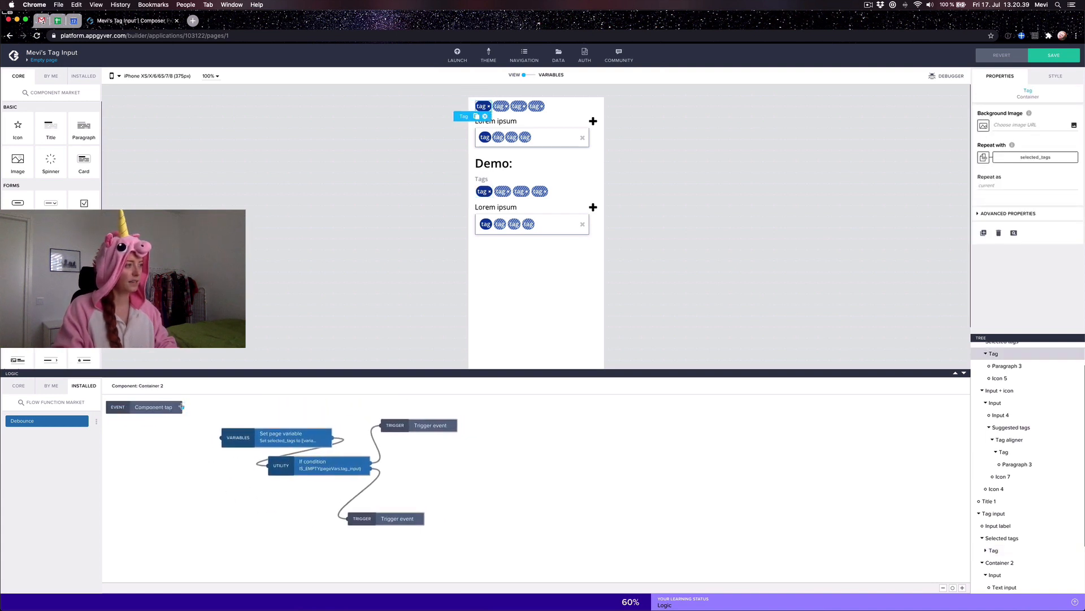
{"action": "left_click_drag", "start_coordinate": [181, 406], "coordinate": [222, 437]}
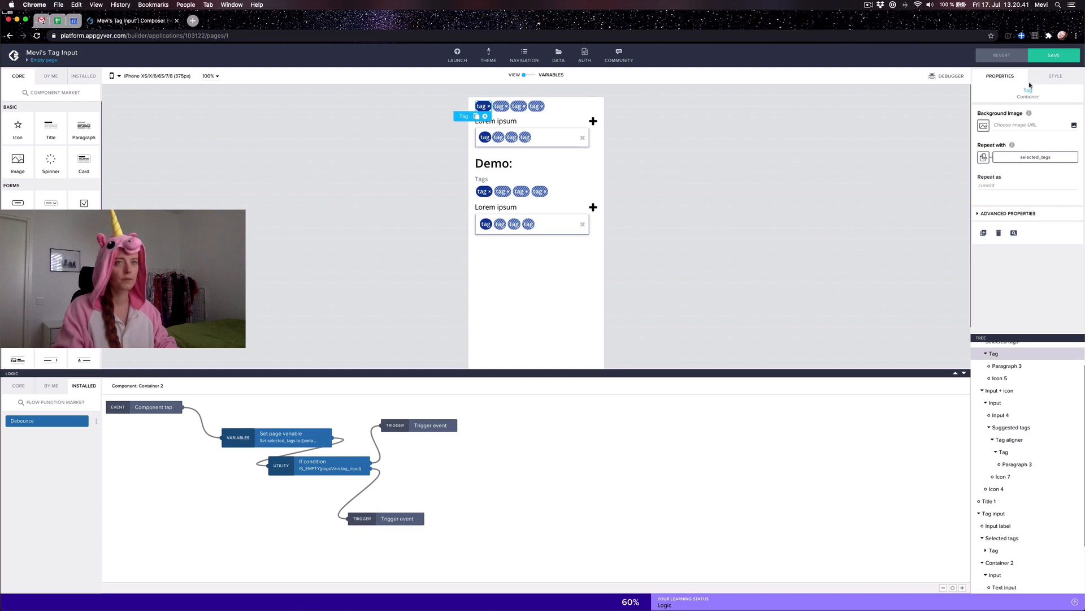
{"action": "left_click", "coordinate": [1052, 55]}
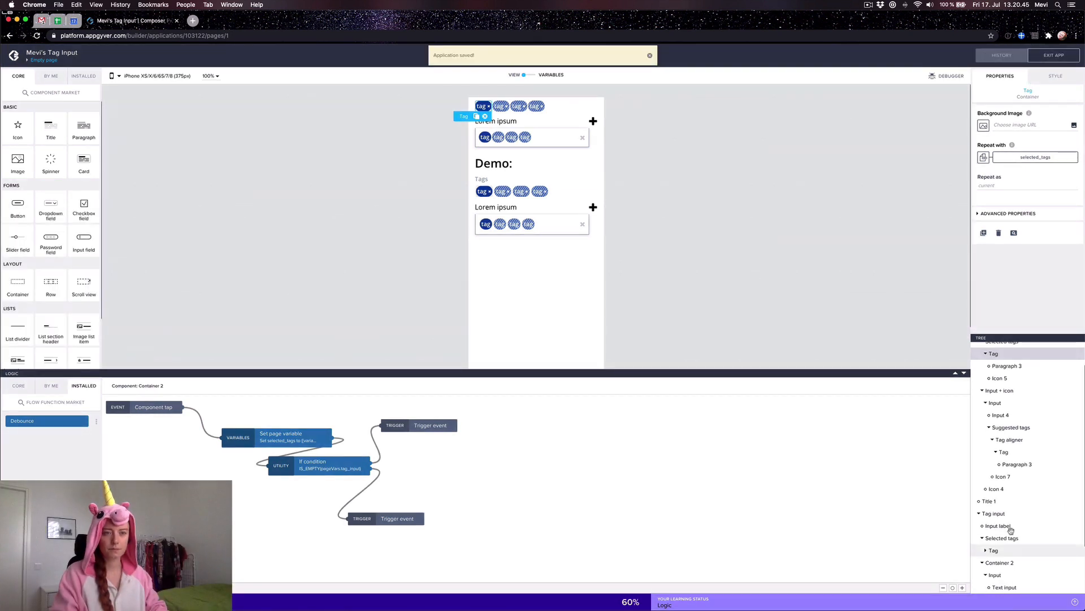
{"action": "scroll", "coordinate": [1017, 511], "scroll_direction": "down", "scroll_amount": 3}
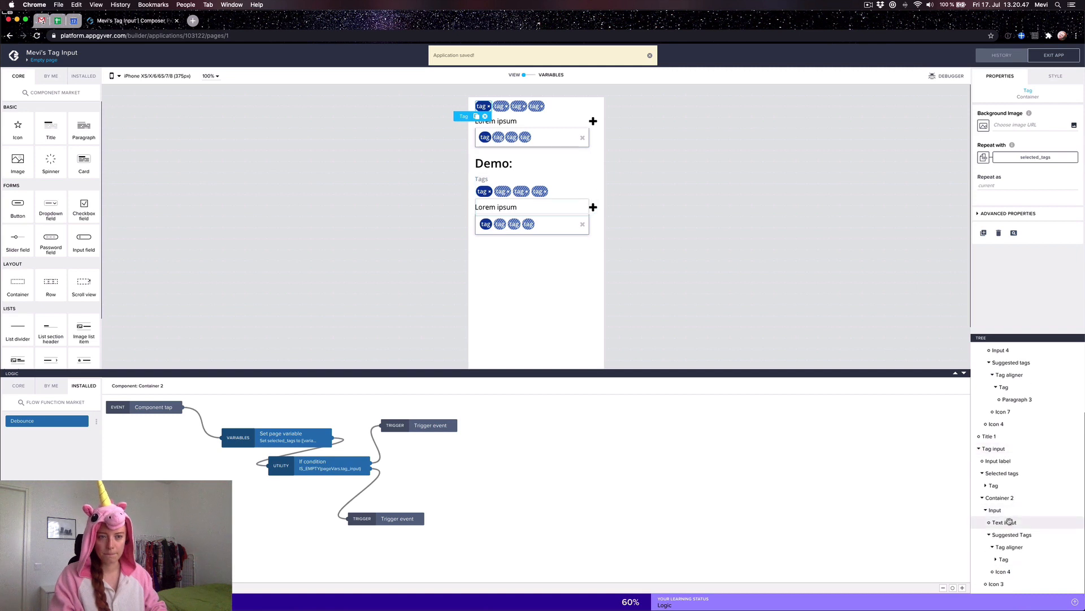
Step: Review the demo Text input's style settings, including its advanced properties
{"action": "left_click", "coordinate": [1010, 522]}
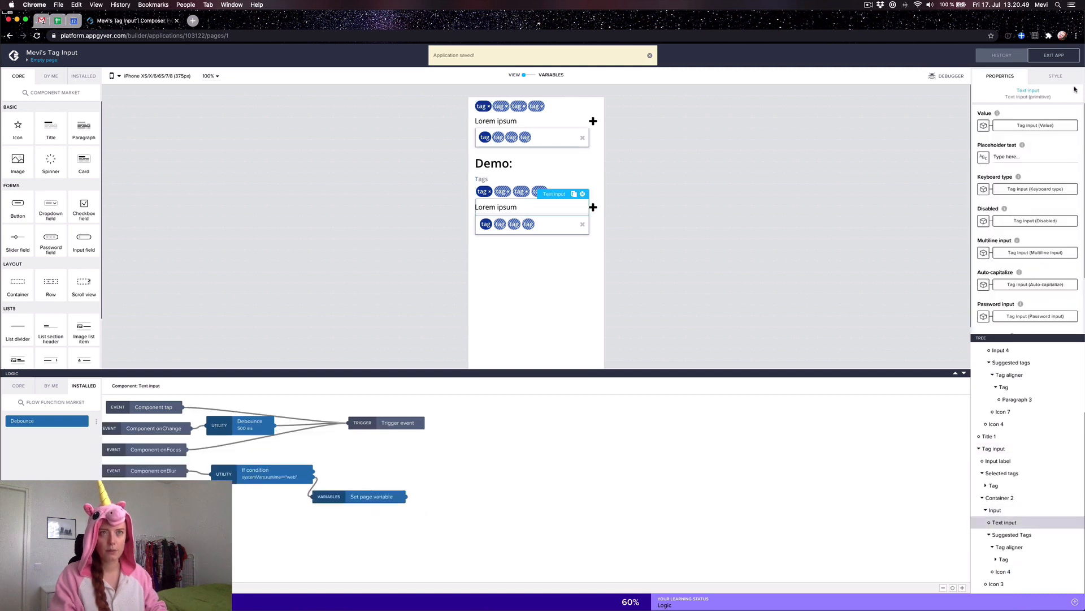
{"action": "left_click", "coordinate": [1056, 76]}
{"action": "scroll", "coordinate": [999, 318], "scroll_direction": "down", "scroll_amount": 3}
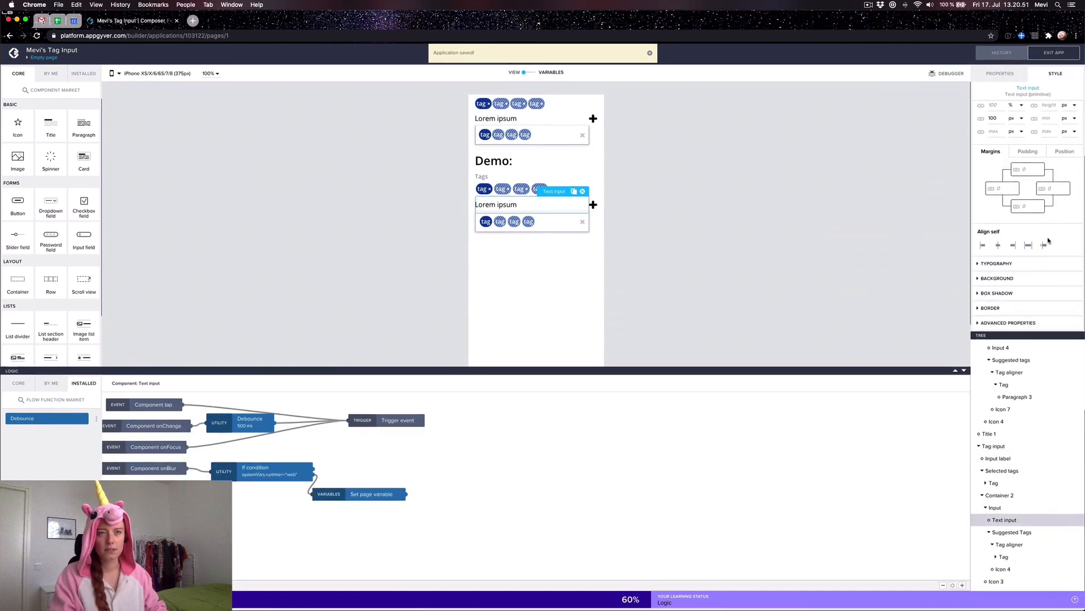
{"action": "left_click", "coordinate": [996, 325]}
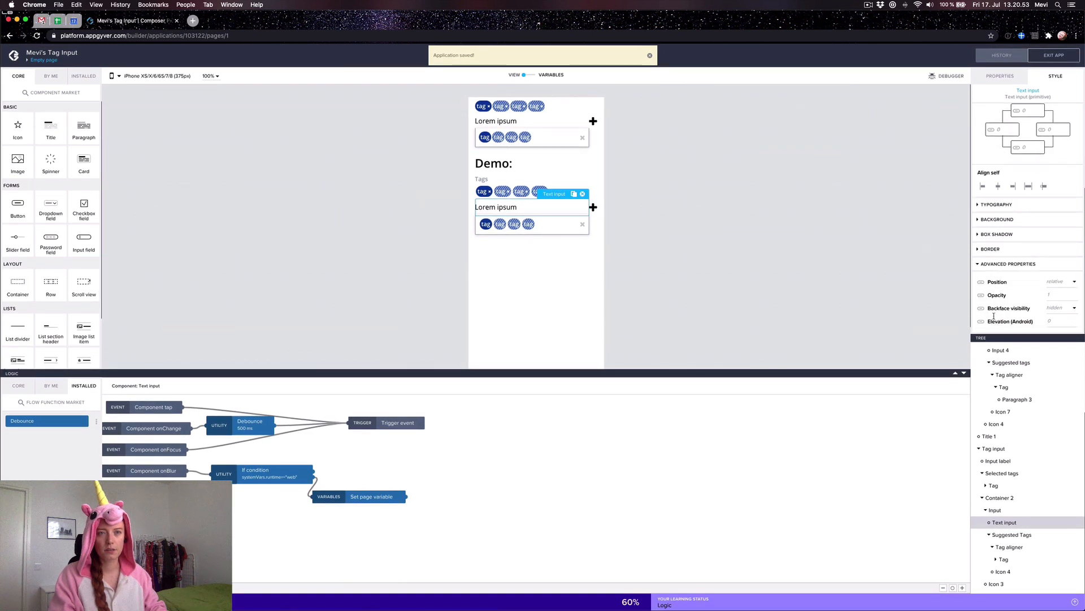
{"action": "scroll", "coordinate": [1008, 416], "scroll_direction": "up", "scroll_amount": 3}
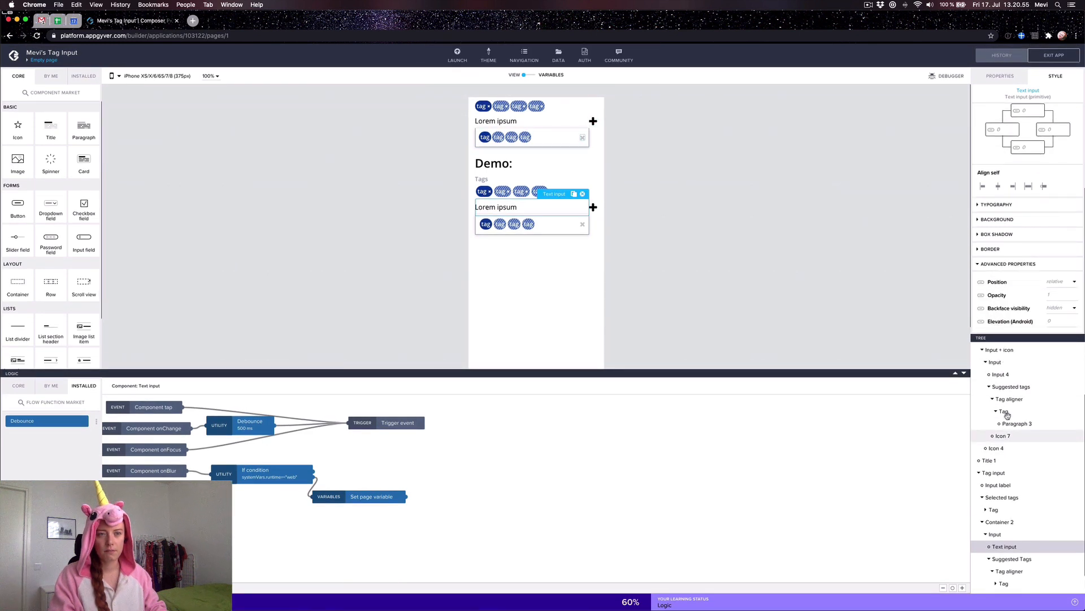
Step: Compare Input 4's padding, position and margin values
{"action": "left_click", "coordinate": [1002, 409]}
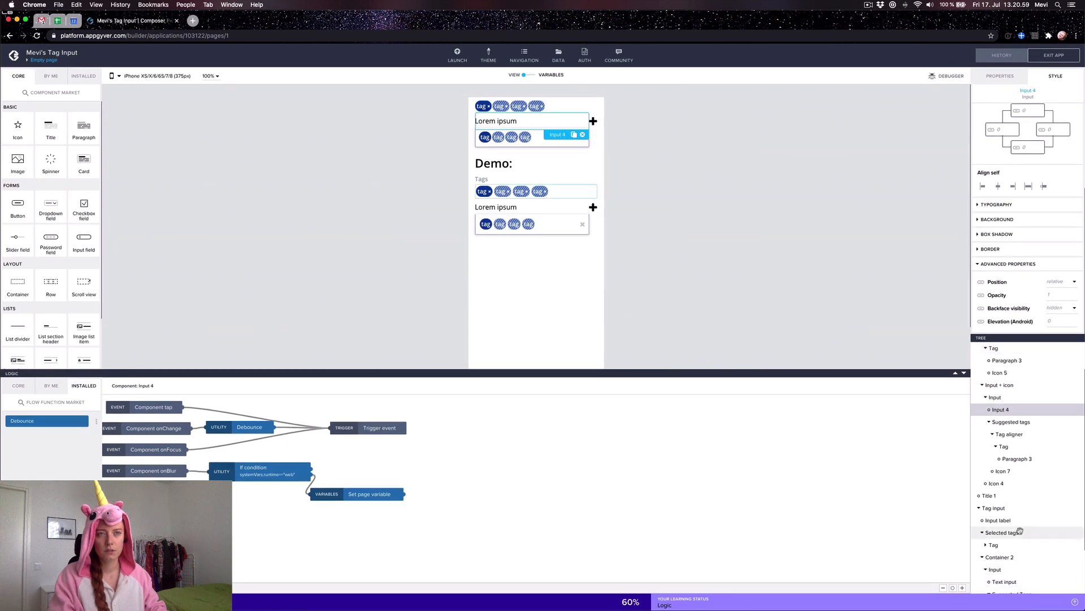
{"action": "scroll", "coordinate": [1028, 199], "scroll_direction": "up", "scroll_amount": 5}
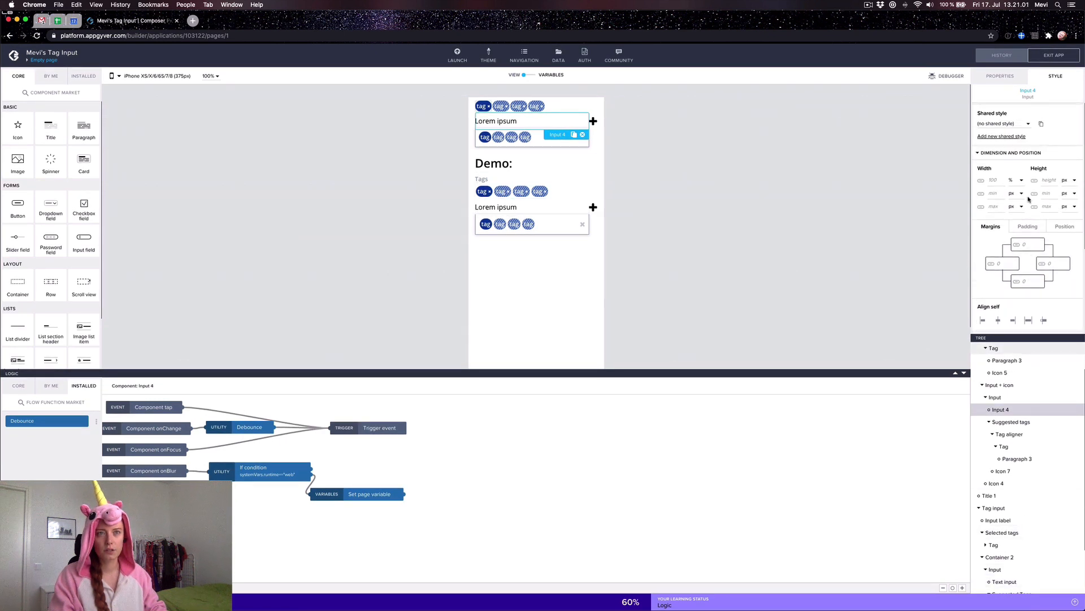
{"action": "left_click", "coordinate": [1028, 226]}
{"action": "left_click", "coordinate": [1068, 228]}
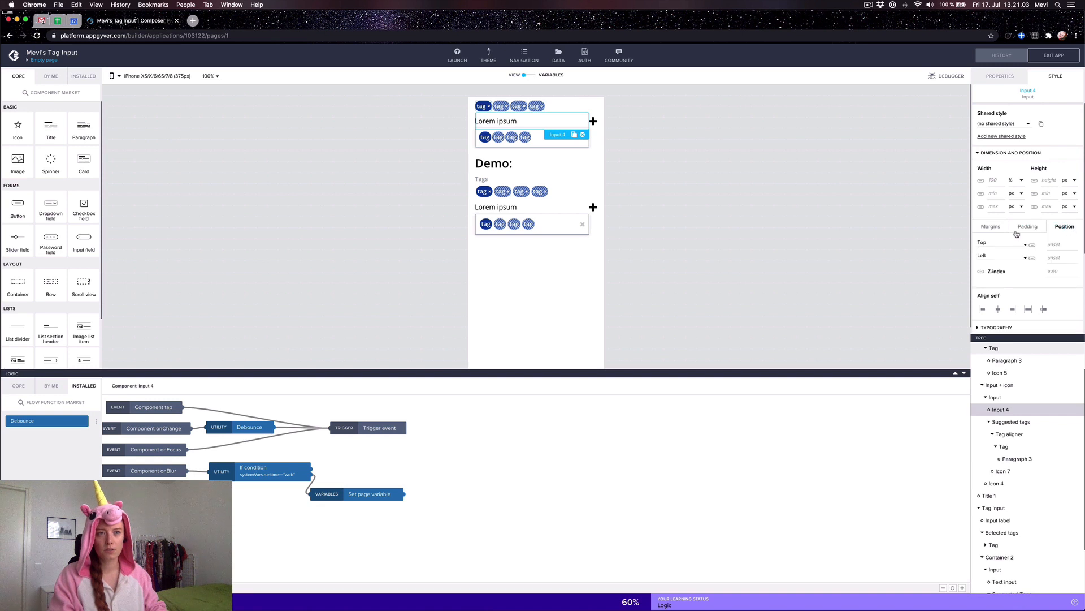
{"action": "left_click", "coordinate": [992, 228]}
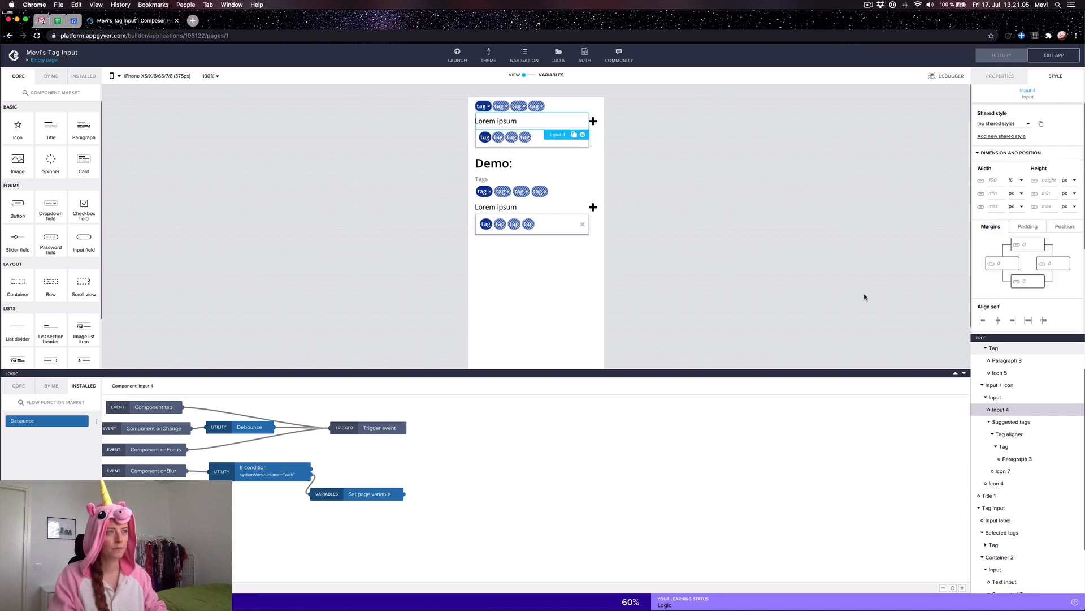
{"action": "scroll", "coordinate": [1015, 543], "scroll_direction": "down", "scroll_amount": 2}
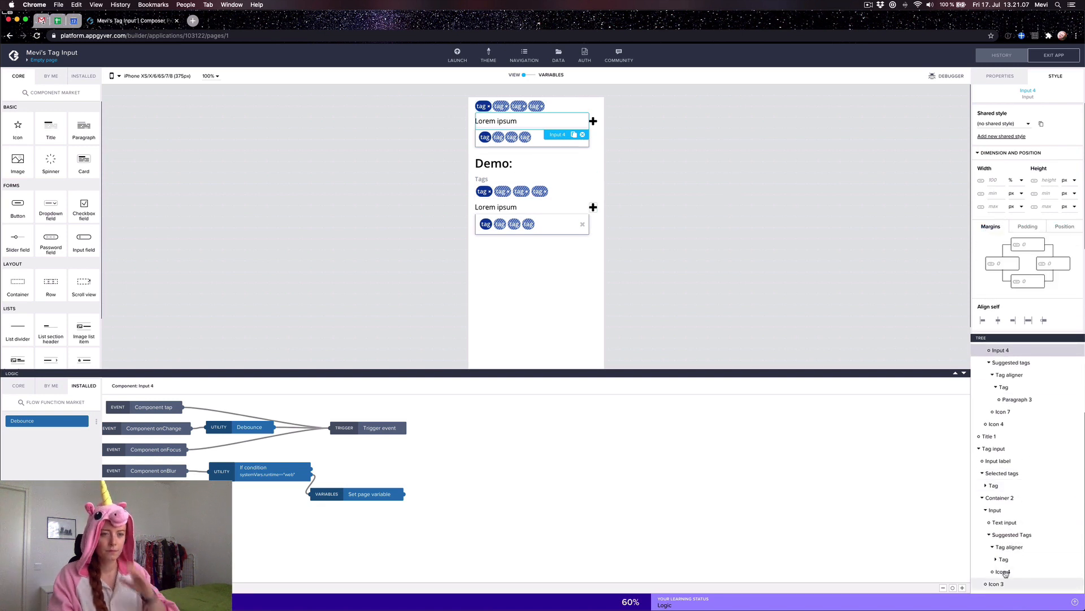
Step: Inspect the demo Text input's typography settings
{"action": "left_click", "coordinate": [1004, 522]}
{"action": "scroll", "coordinate": [1044, 295], "scroll_direction": "down", "scroll_amount": 2}
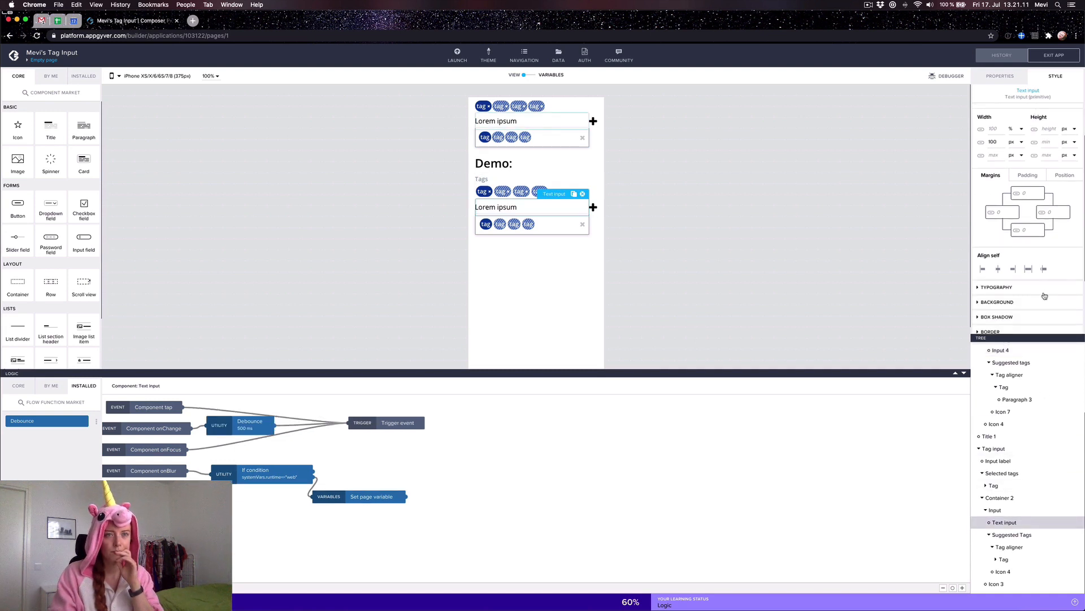
{"action": "scroll", "coordinate": [1044, 294], "scroll_direction": "down", "scroll_amount": 3}
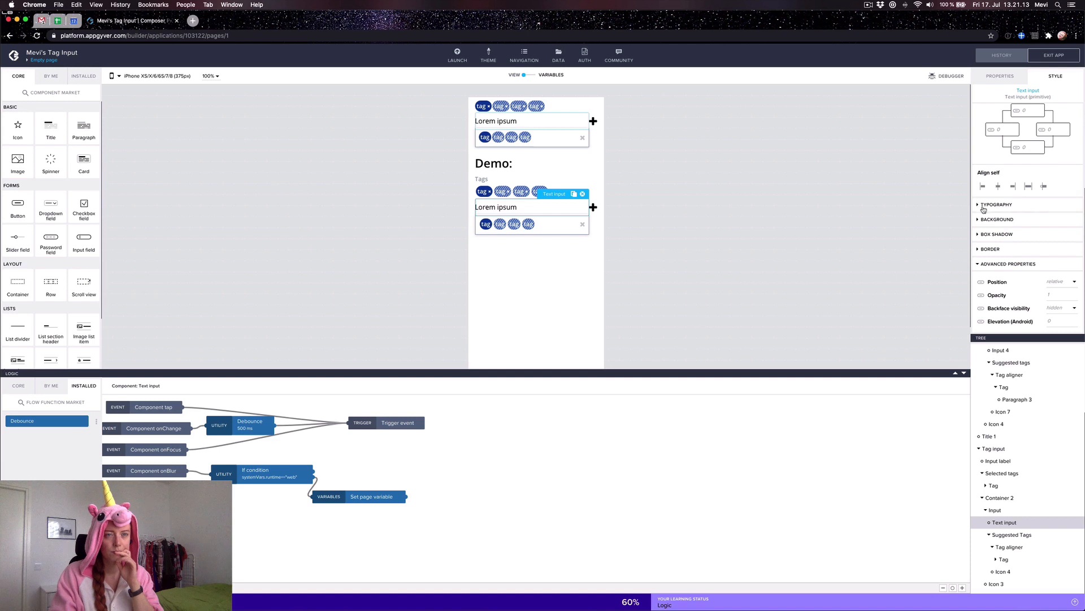
{"action": "left_click", "coordinate": [982, 205]}
{"action": "scroll", "coordinate": [994, 221], "scroll_direction": "down", "scroll_amount": 2}
{"action": "left_click", "coordinate": [992, 154]}
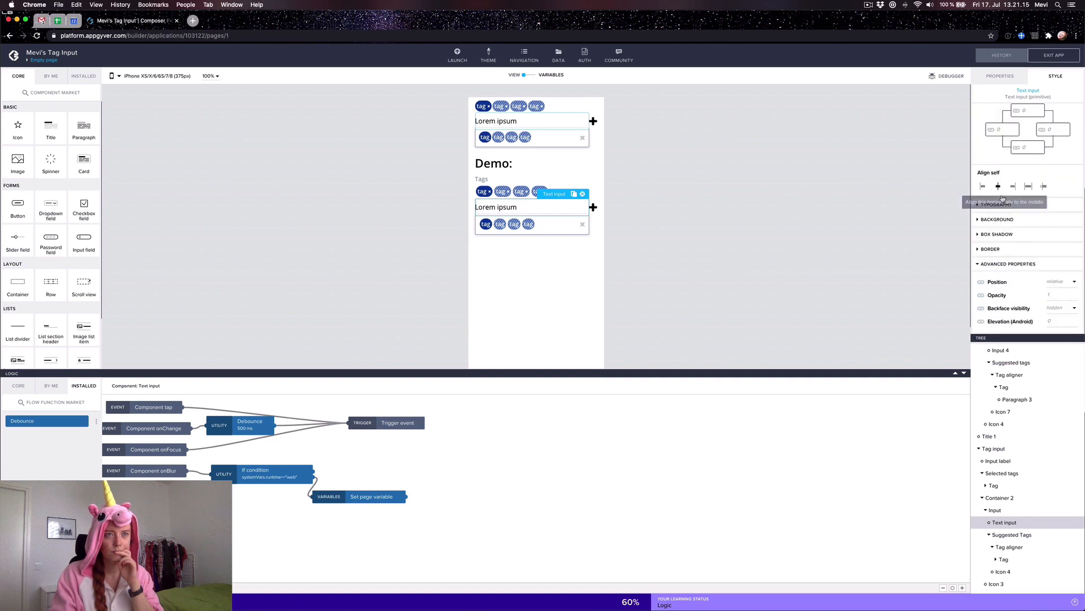
Step: Check the Text input's background, box shadow, border, padding and position, then its container
{"action": "left_click", "coordinate": [994, 222]}
{"action": "left_click", "coordinate": [996, 234]}
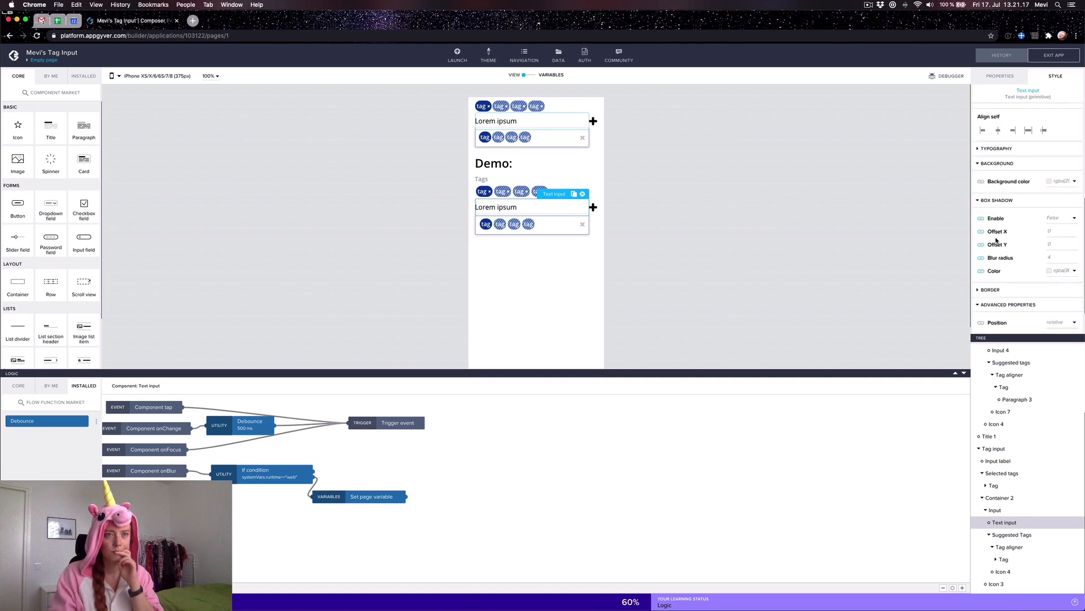
{"action": "scroll", "coordinate": [996, 253], "scroll_direction": "down", "scroll_amount": 1}
{"action": "left_click", "coordinate": [993, 250]}
{"action": "scroll", "coordinate": [993, 252], "scroll_direction": "down", "scroll_amount": 2}
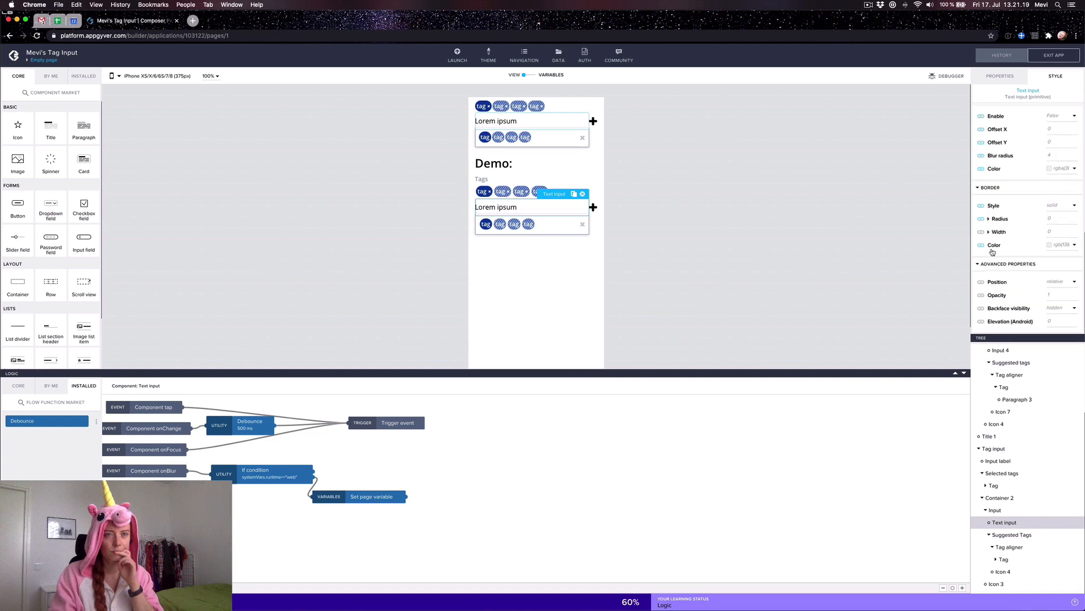
{"action": "scroll", "coordinate": [993, 251], "scroll_direction": "up", "scroll_amount": 5}
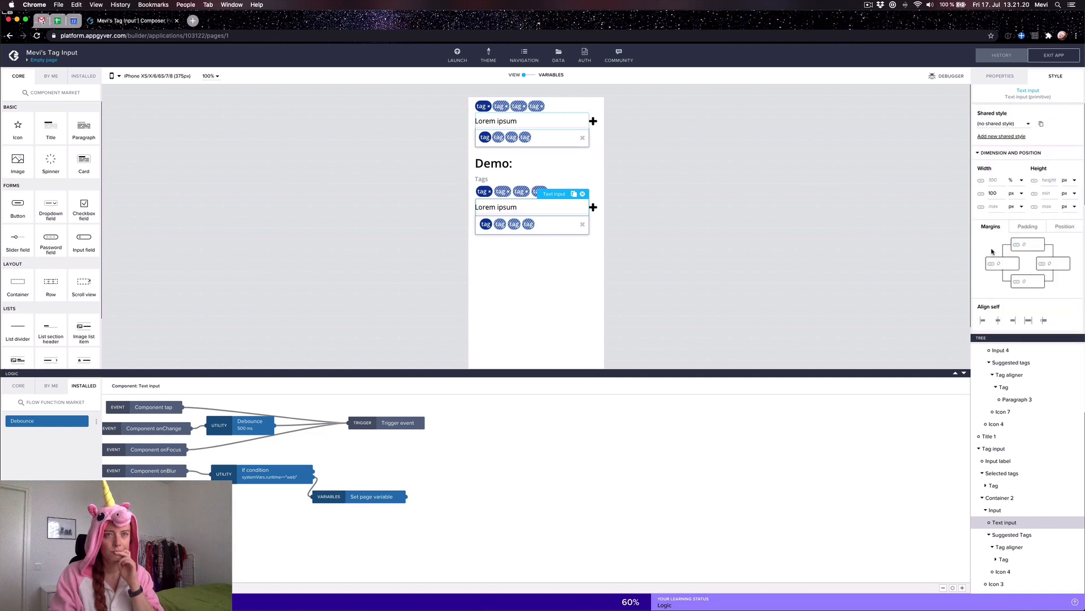
{"action": "left_click", "coordinate": [1043, 229]}
{"action": "left_click", "coordinate": [1077, 229]}
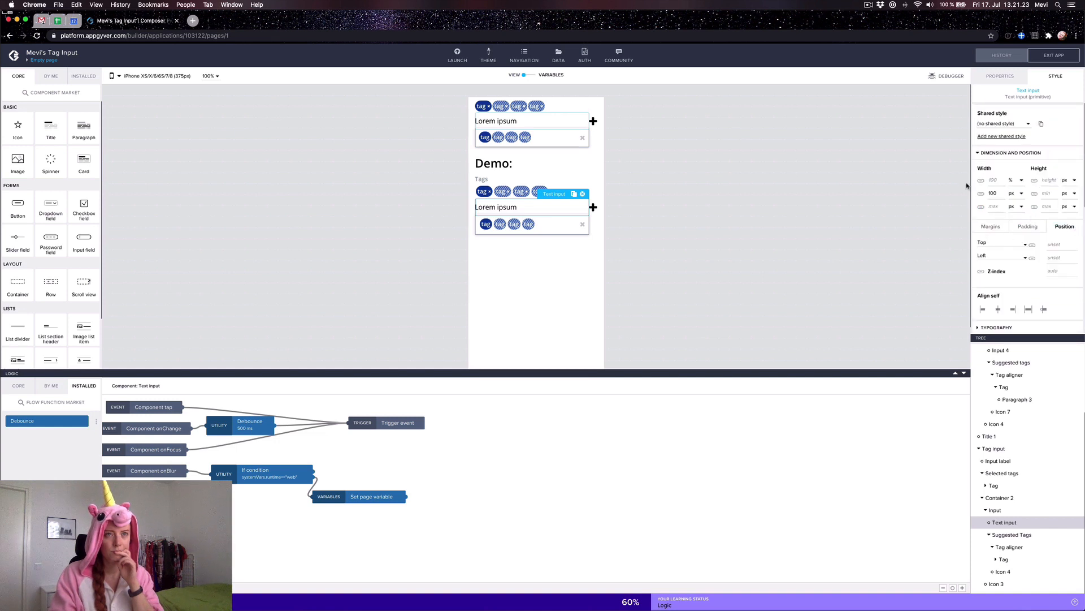
{"action": "left_click", "coordinate": [1004, 510]}
{"action": "scroll", "coordinate": [1032, 256], "scroll_direction": "down", "scroll_amount": 3}
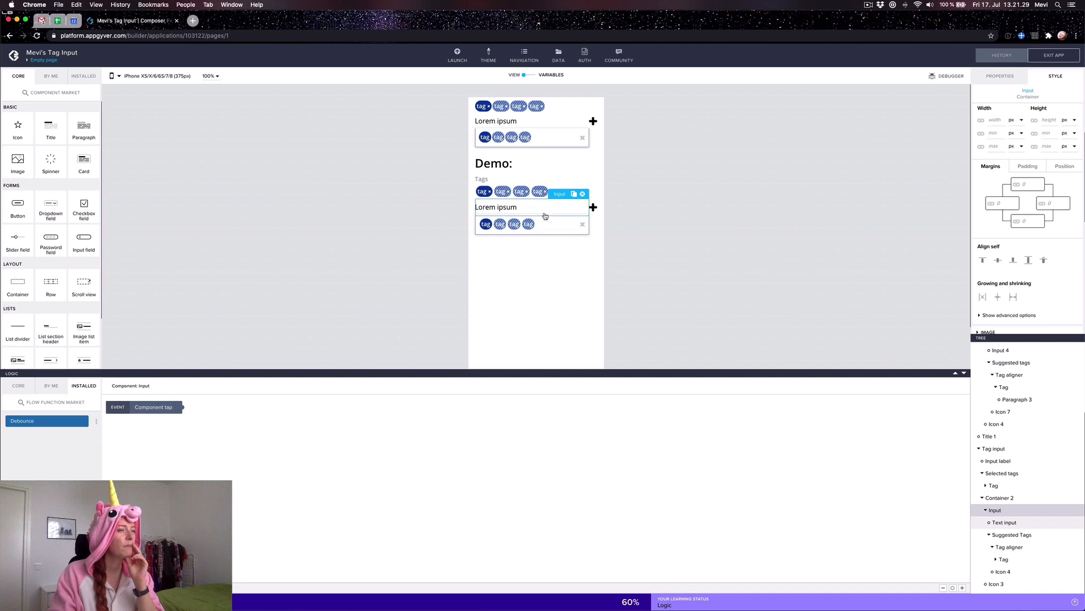
Step: Copy the demo suggested-tags container's If condition and Tags with query trigger nodes
{"action": "left_click", "coordinate": [579, 231]}
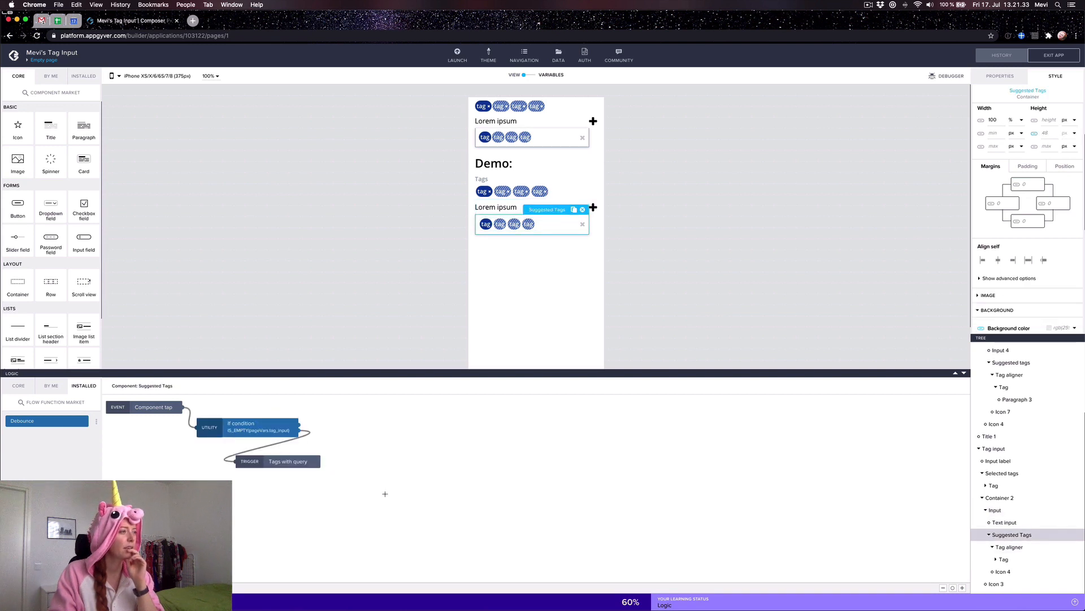
{"action": "left_click_drag", "start_coordinate": [385, 494], "coordinate": [194, 404]}
{"action": "key", "text": "super+c"}
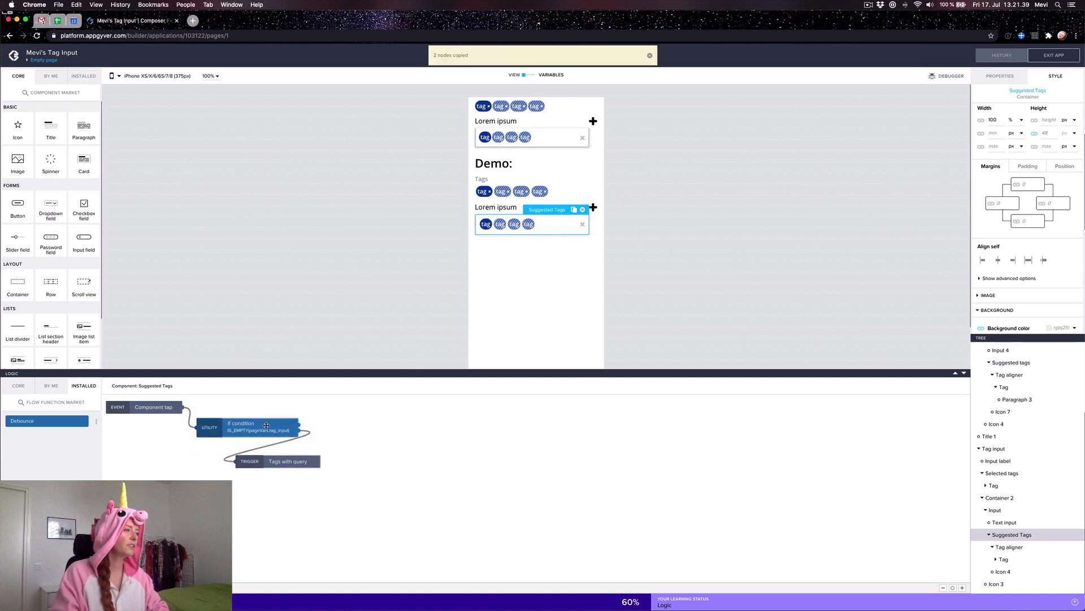
Step: Paste them into the top Suggested tags container, wire Component tap to the If condition, and save
{"action": "left_click", "coordinate": [583, 146]}
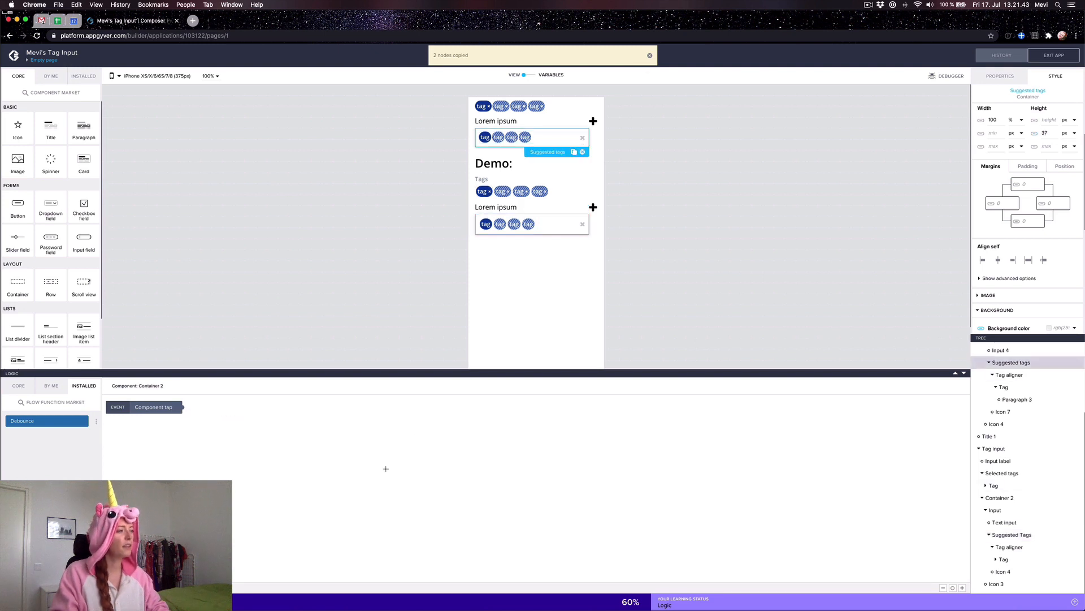
{"action": "key", "text": "cmd+v"}
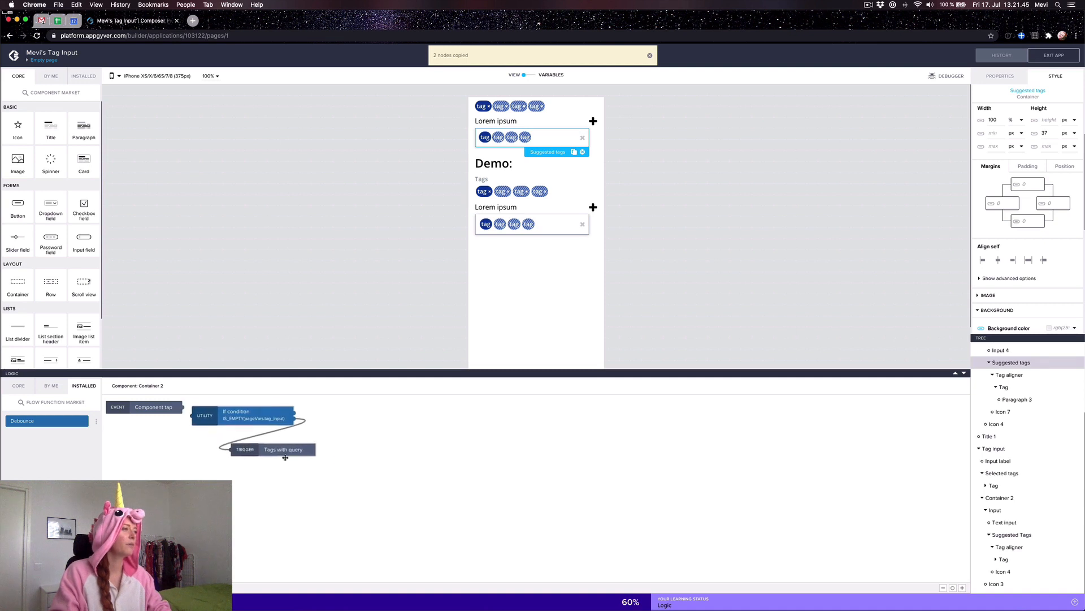
{"action": "left_click_drag", "start_coordinate": [182, 407], "coordinate": [208, 423]}
{"action": "left_click", "coordinate": [294, 425]}
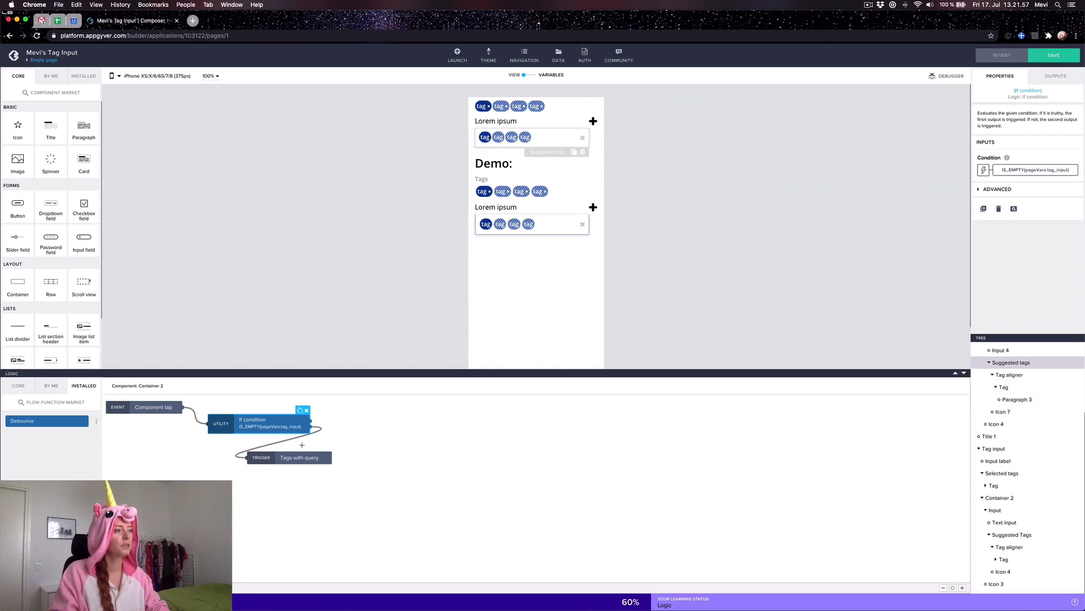
{"action": "left_click", "coordinate": [287, 457]}
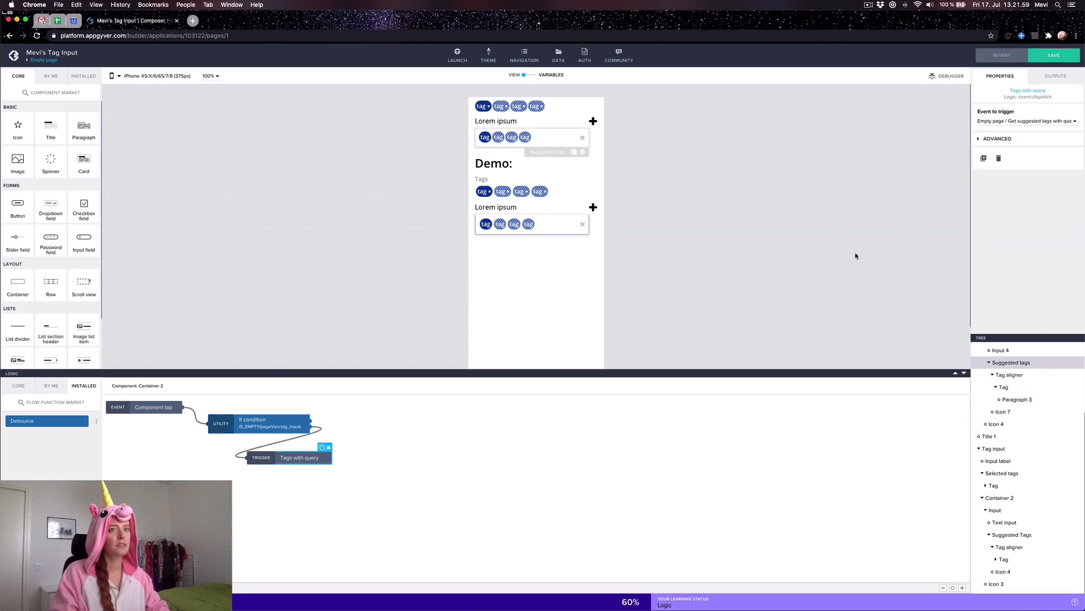
{"action": "left_click", "coordinate": [1054, 55]}
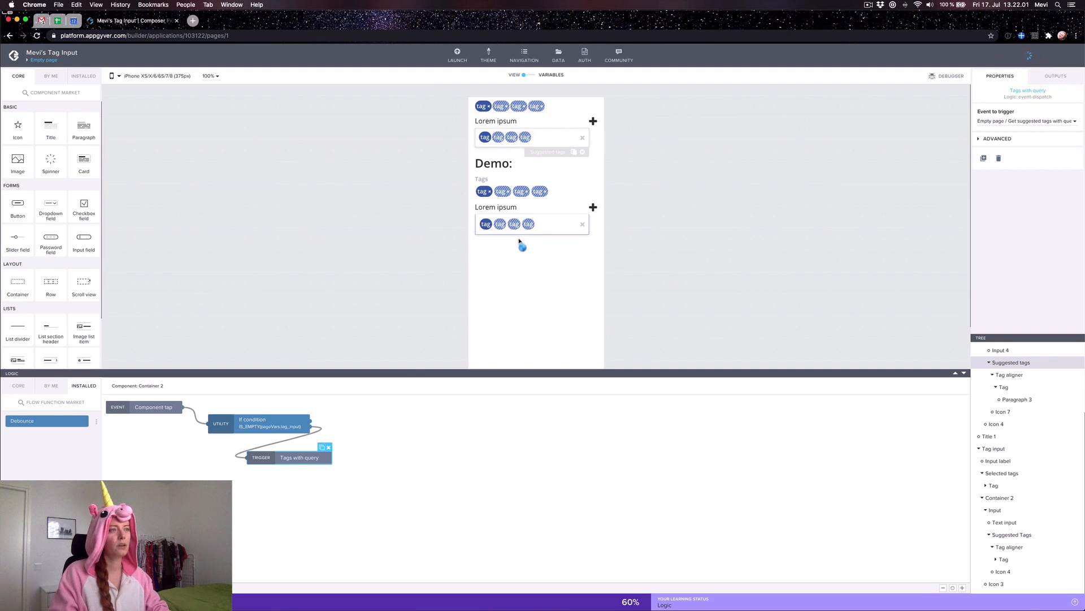
{"action": "left_click", "coordinate": [526, 125]}
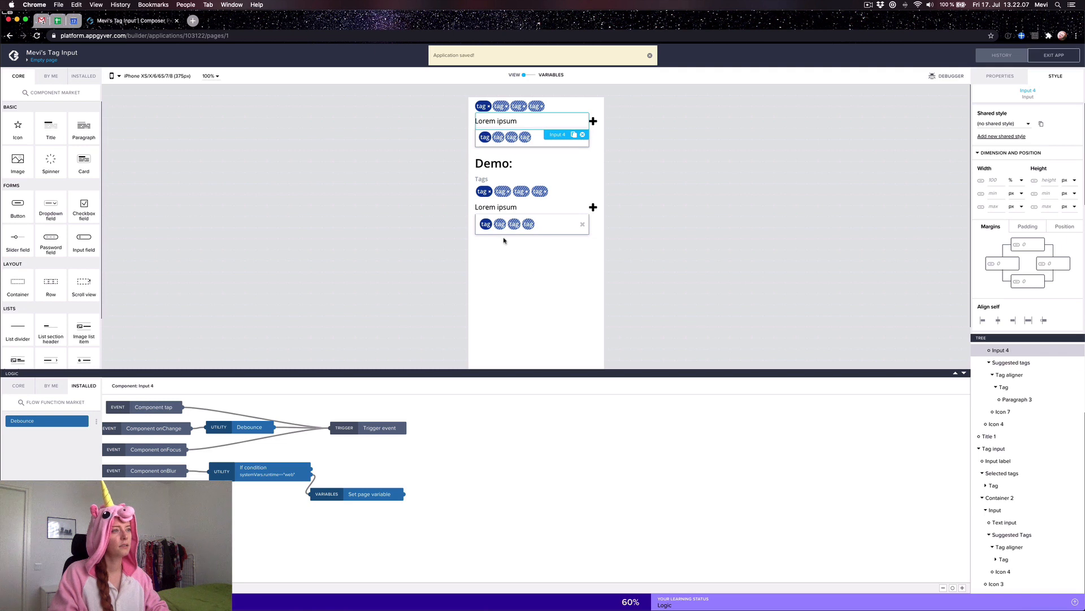
{"action": "left_click", "coordinate": [530, 213]}
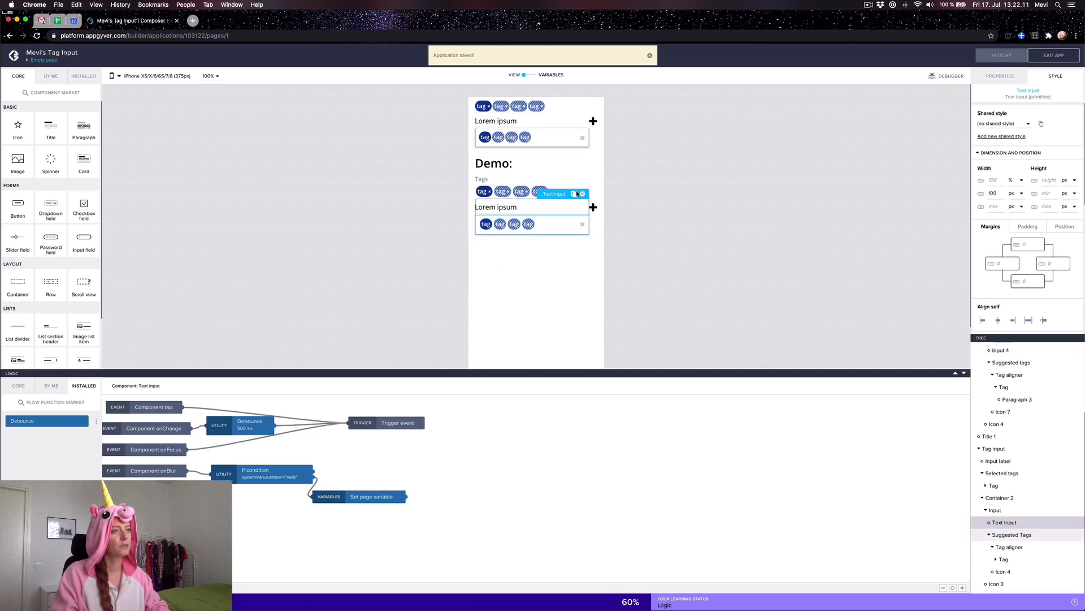
{"action": "left_click", "coordinate": [554, 127]}
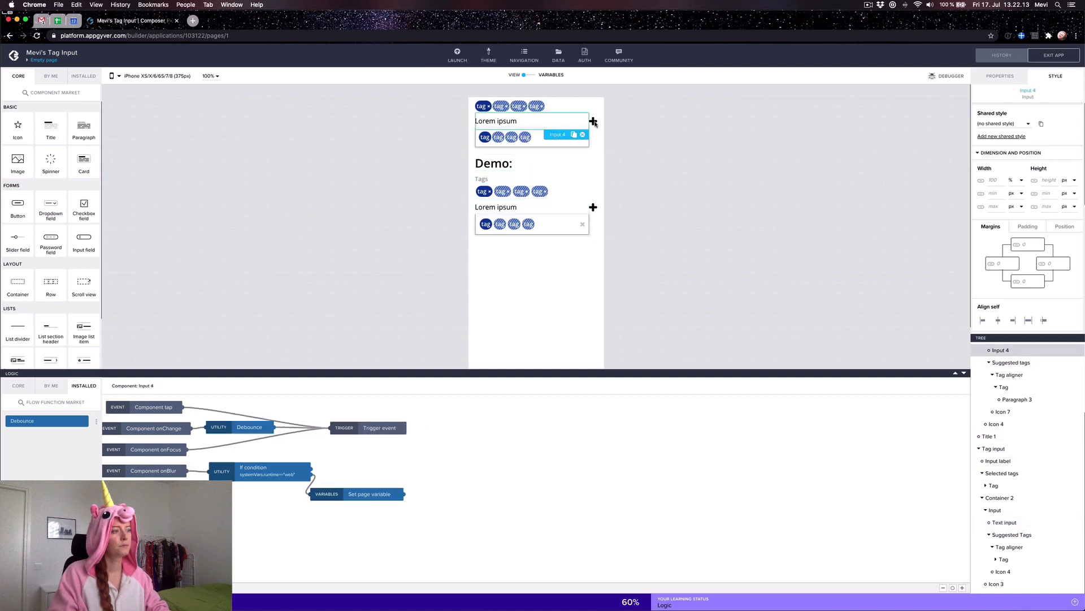
{"action": "left_click", "coordinate": [594, 124]}
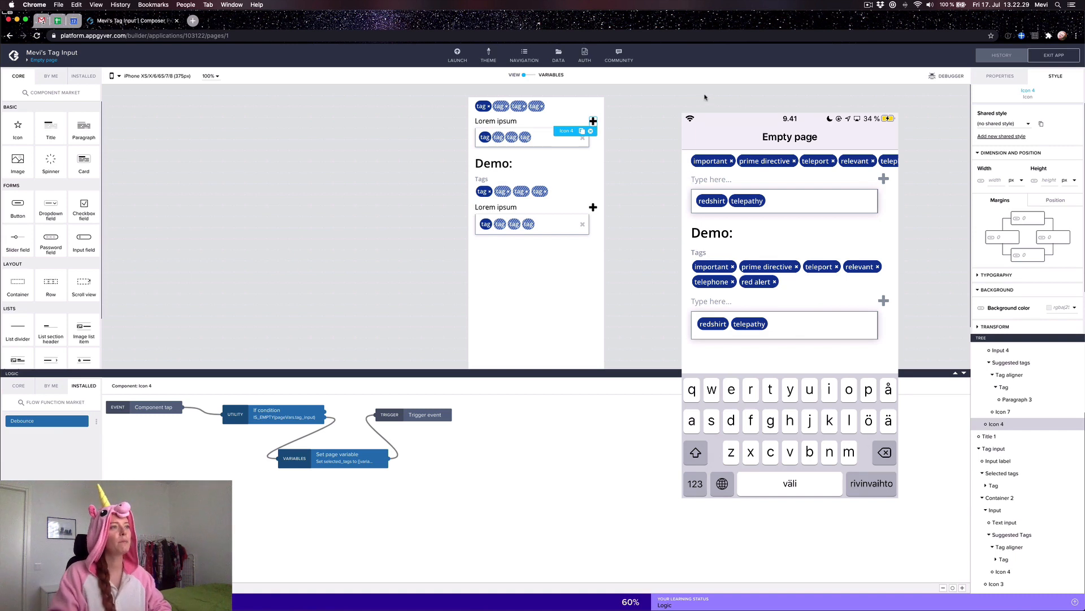
{"action": "left_click", "coordinate": [572, 109]}
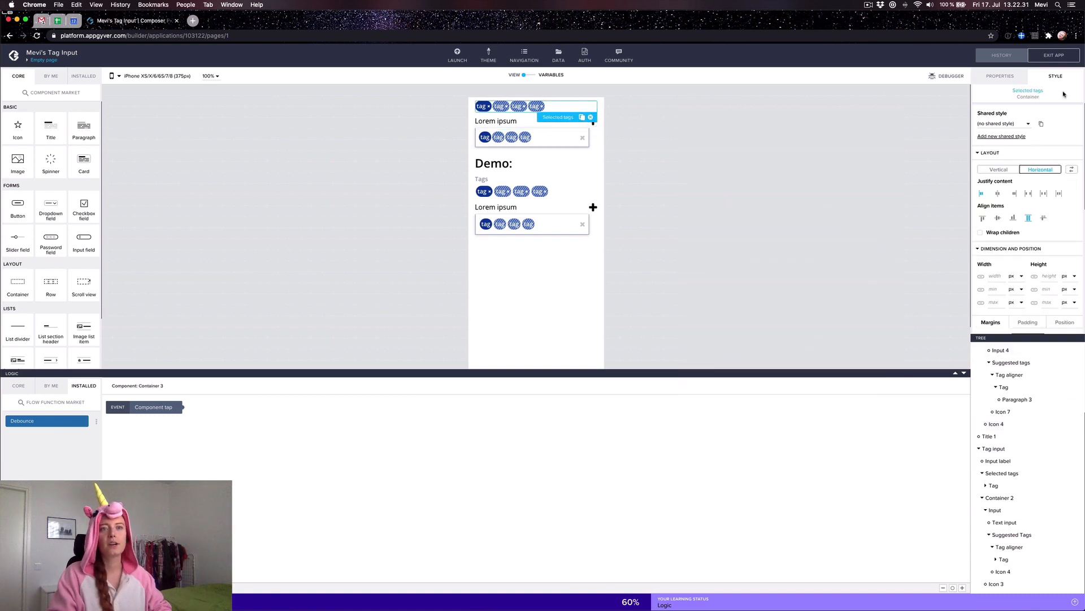
Step: Enable Wrap children on the top Selected tags container and save the app
{"action": "left_click", "coordinate": [980, 232]}
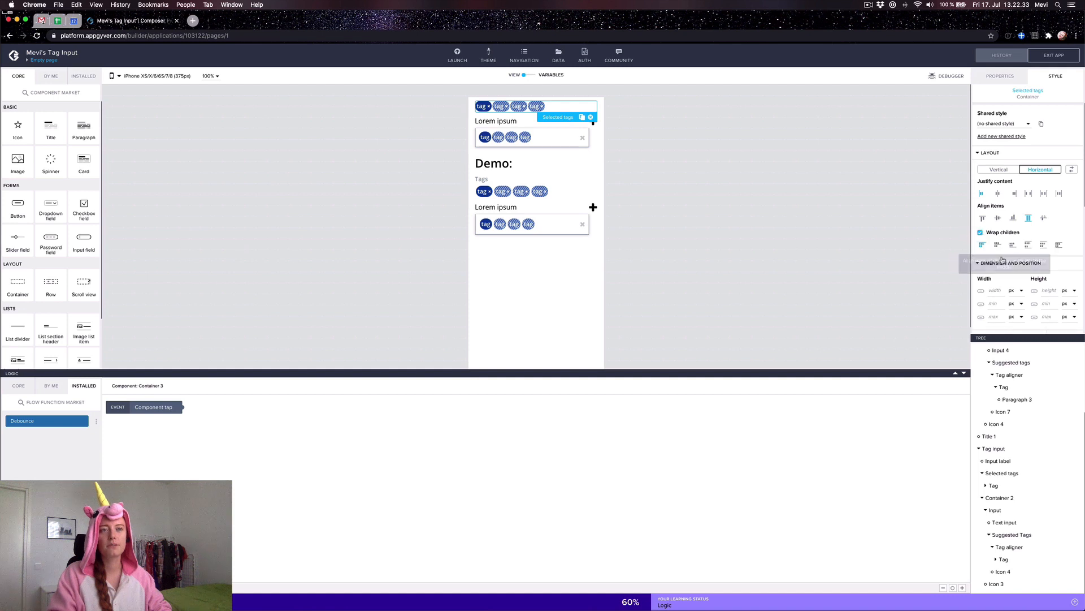
{"action": "scroll", "coordinate": [1041, 376], "scroll_direction": "up", "scroll_amount": 4}
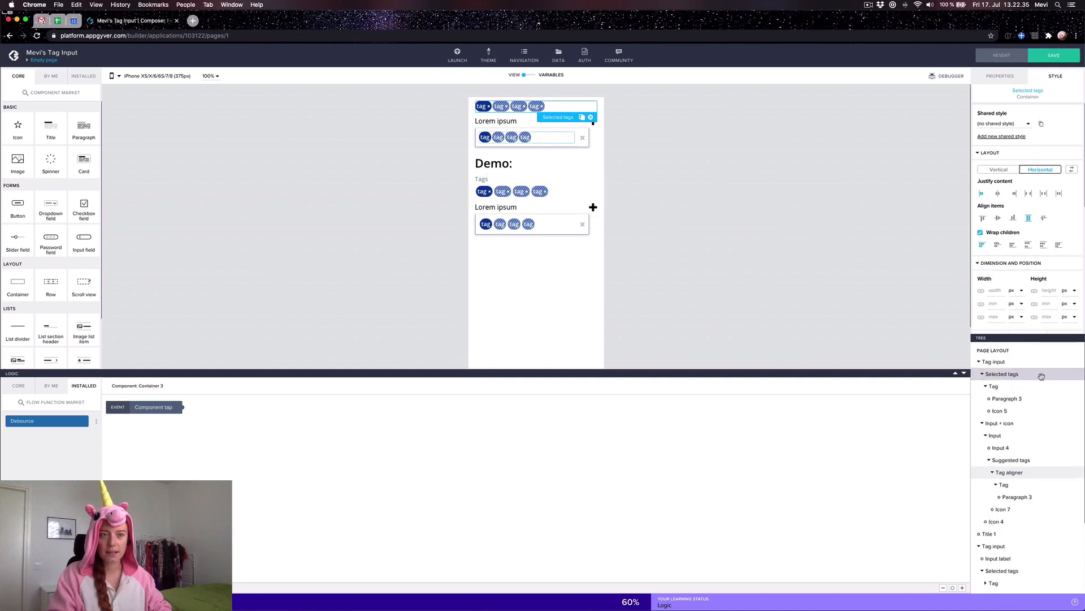
{"action": "left_click", "coordinate": [1038, 56]}
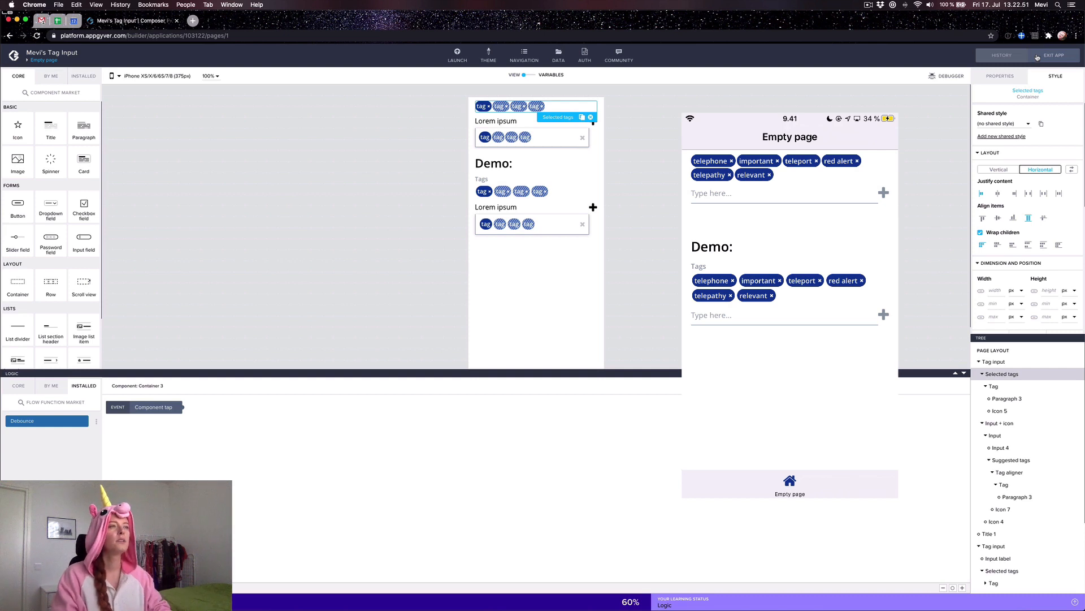
{"action": "scroll", "coordinate": [1023, 422], "scroll_direction": "down", "scroll_amount": 2}
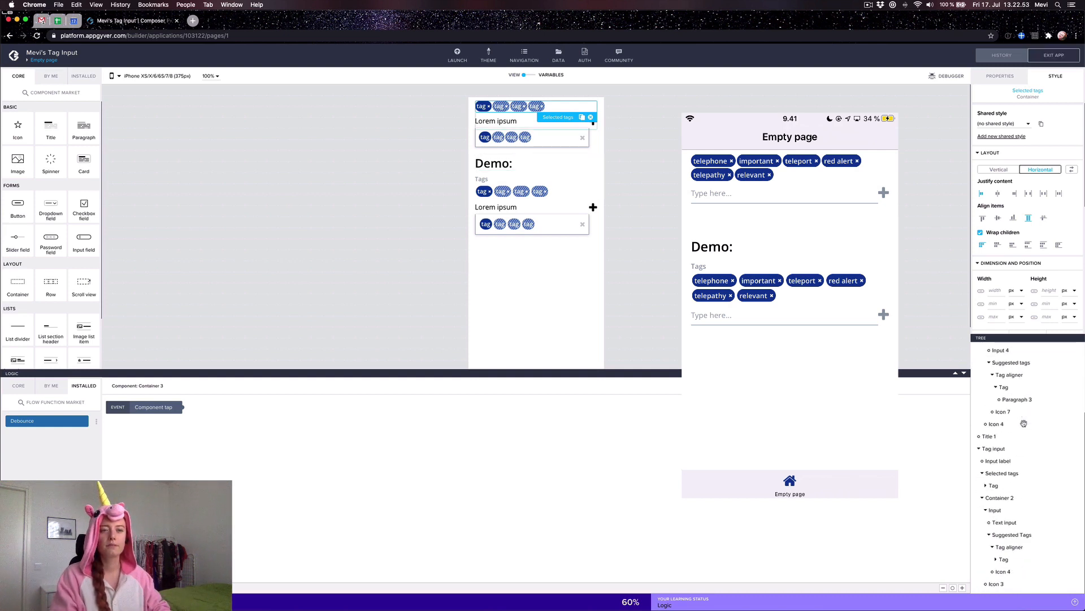
{"action": "scroll", "coordinate": [1022, 422], "scroll_direction": "up", "scroll_amount": 2}
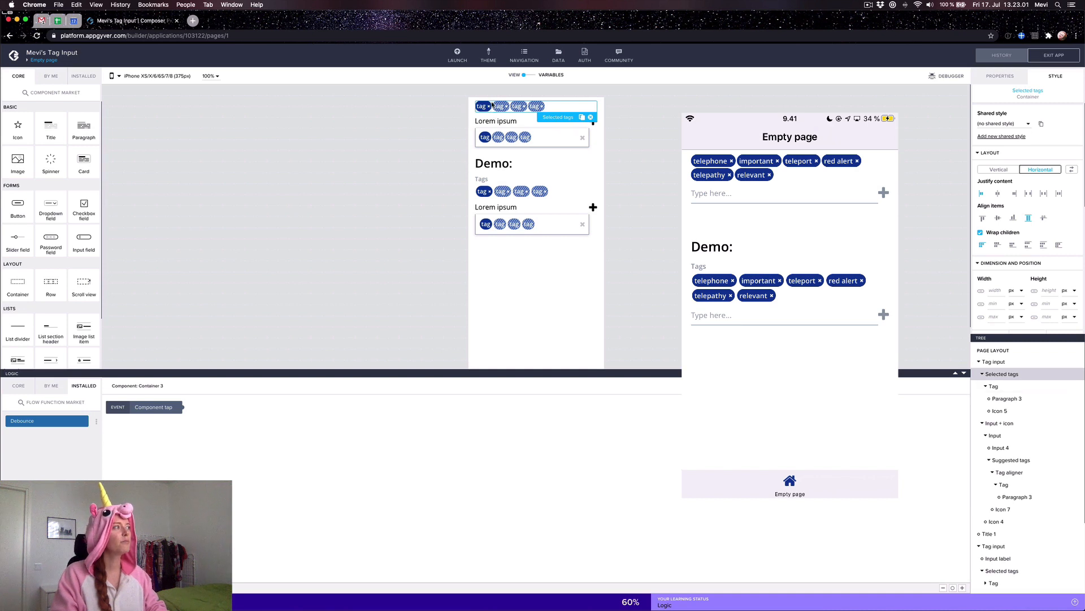
Step: Copy the demo clear icon's Set page variable node
{"action": "left_click", "coordinate": [521, 131]}
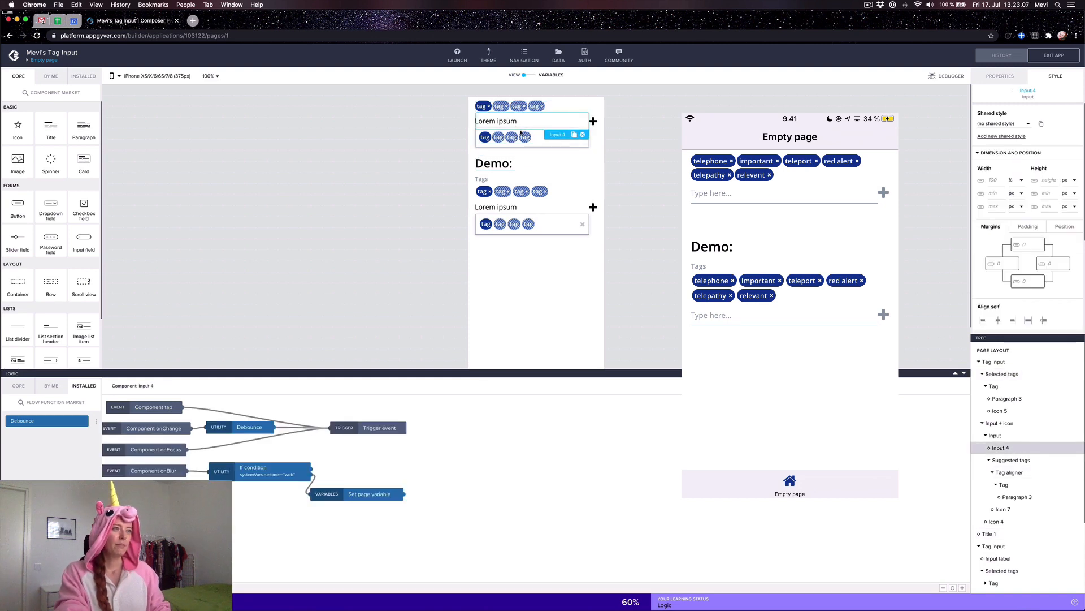
{"action": "left_click", "coordinate": [488, 138]}
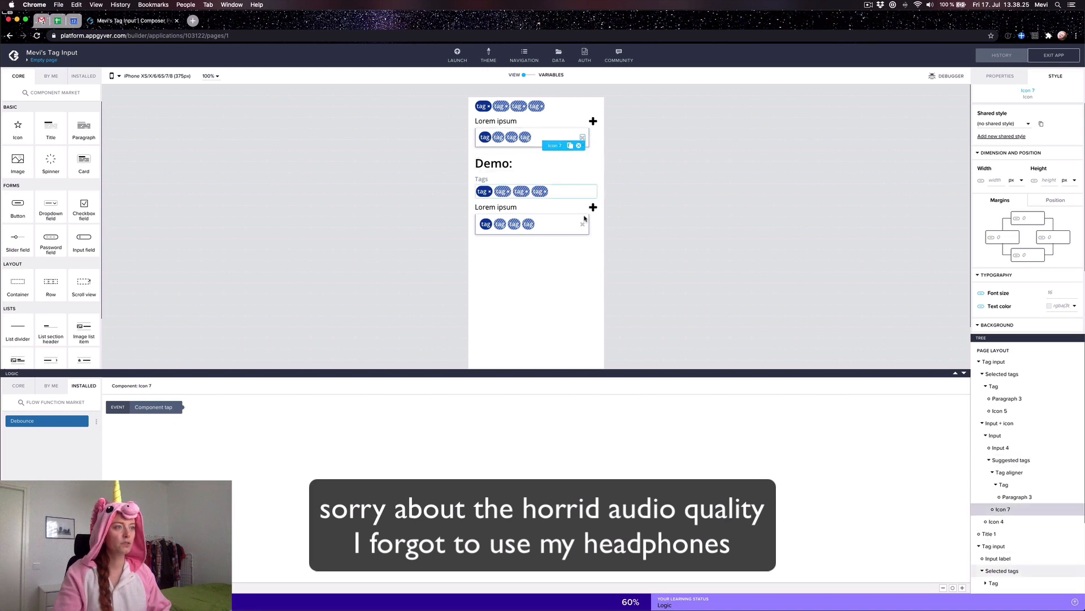
{"action": "left_click", "coordinate": [220, 432]}
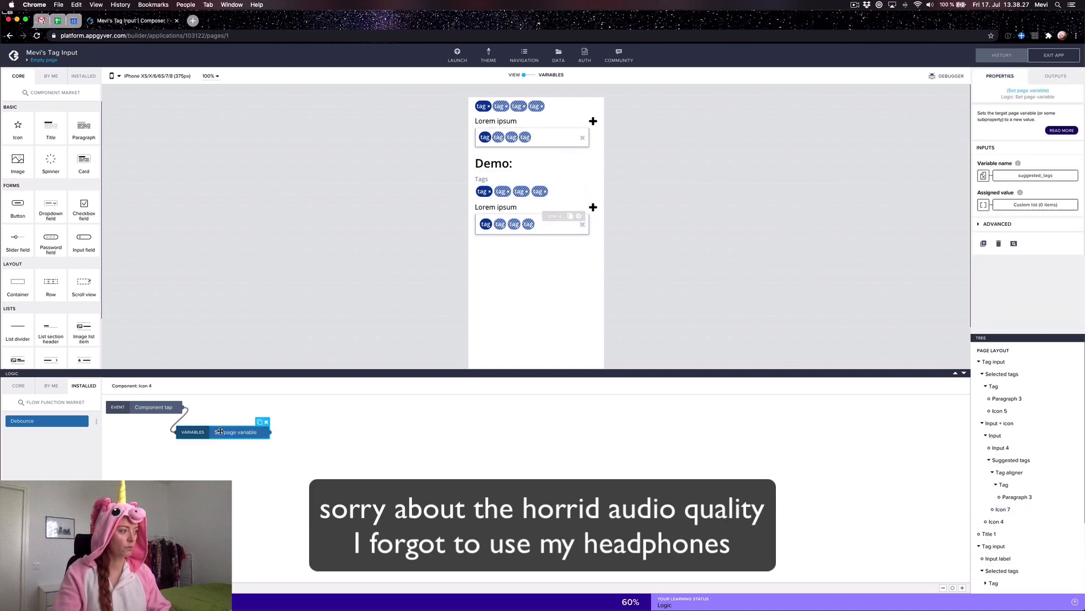
{"action": "key", "text": "super+c"}
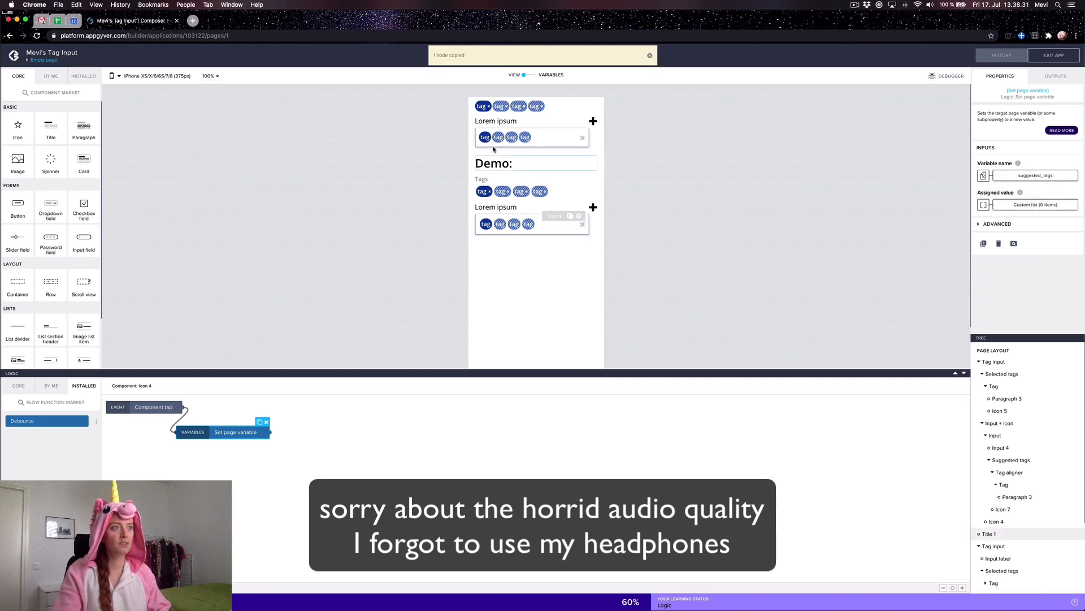
Step: Paste it into Icon 7's logic, connect it to Component tap, and save
{"action": "left_click", "coordinate": [584, 139]}
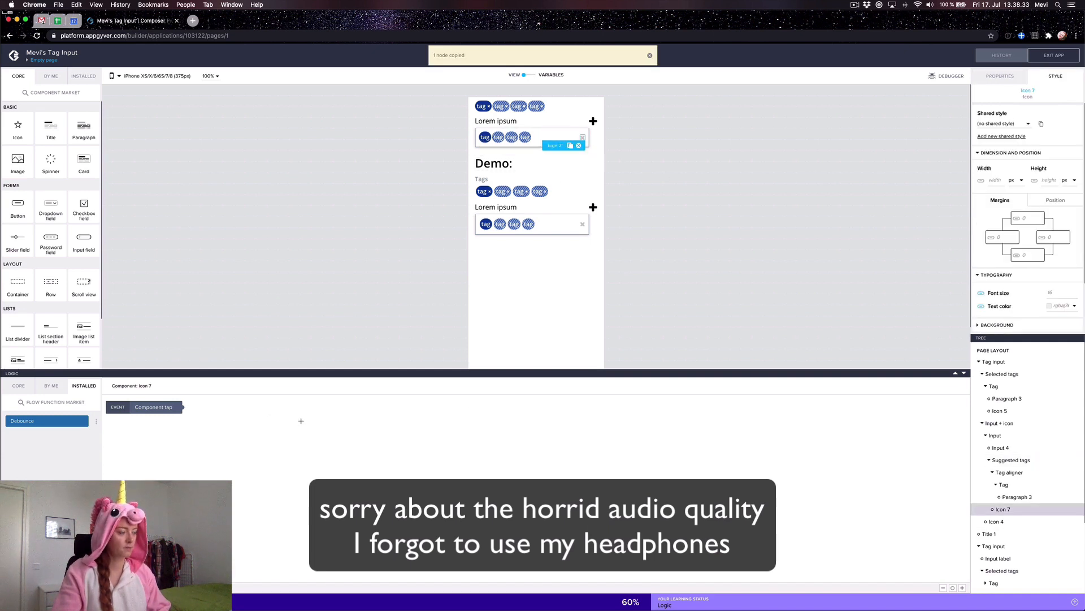
{"action": "key", "text": "super+v"}
{"action": "left_click_drag", "start_coordinate": [301, 421], "coordinate": [208, 428]}
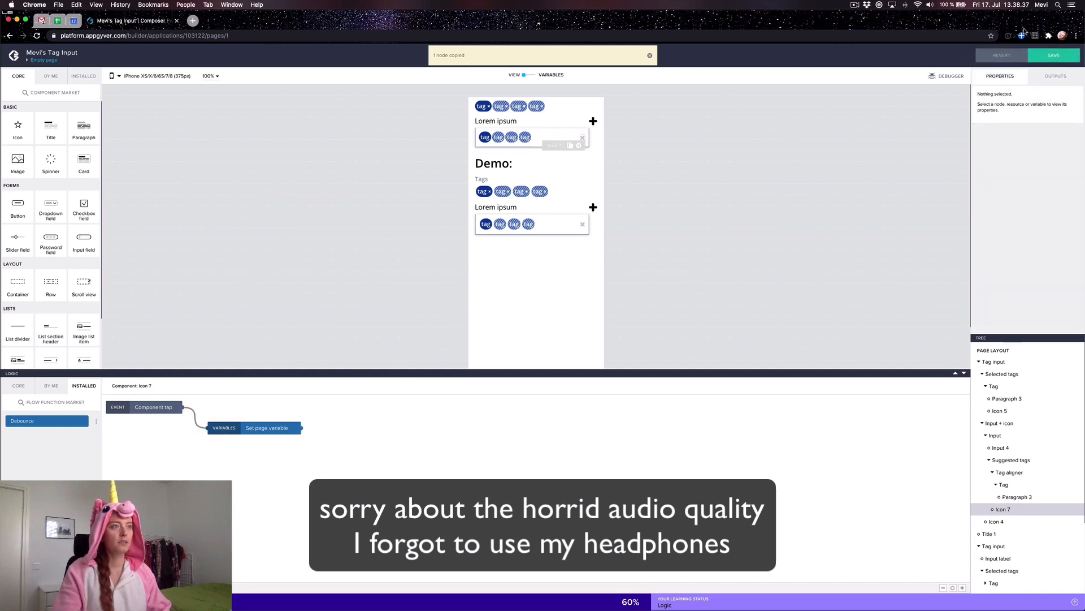
{"action": "left_click", "coordinate": [1057, 60]}
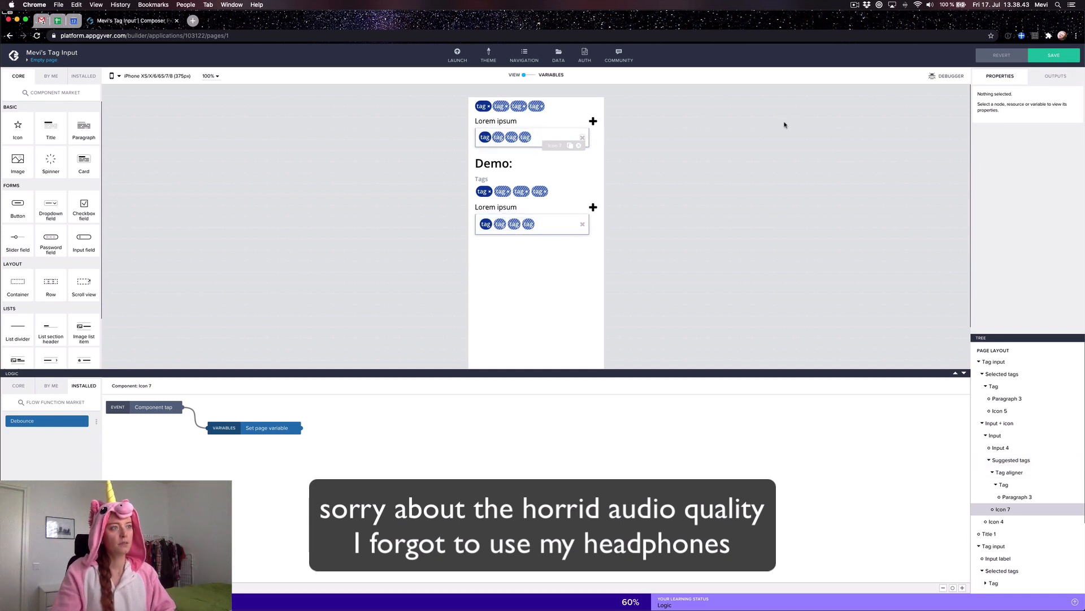
{"action": "left_click", "coordinate": [1054, 56]}
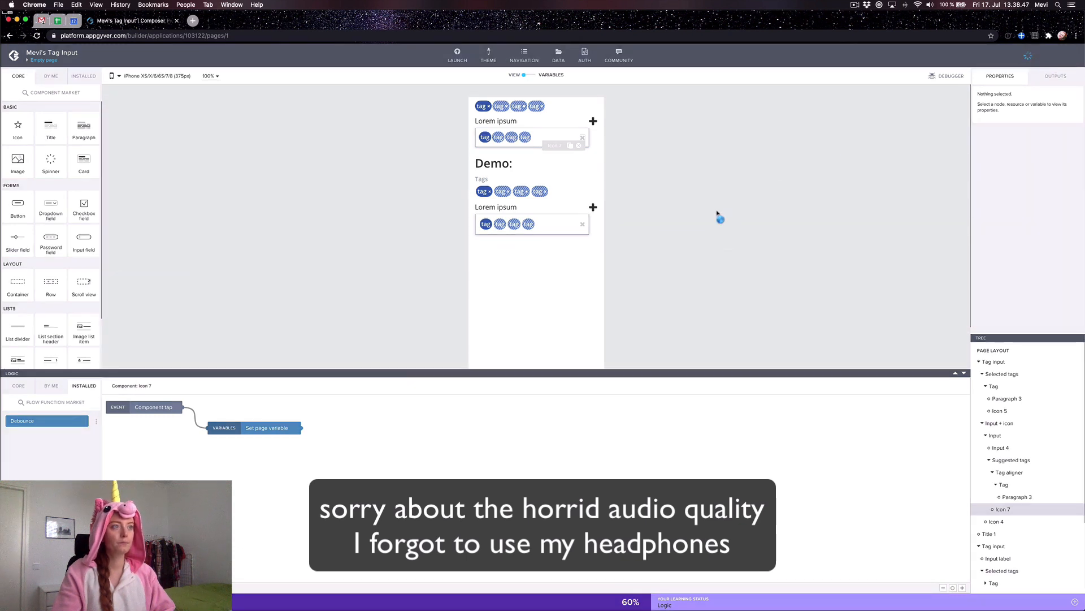